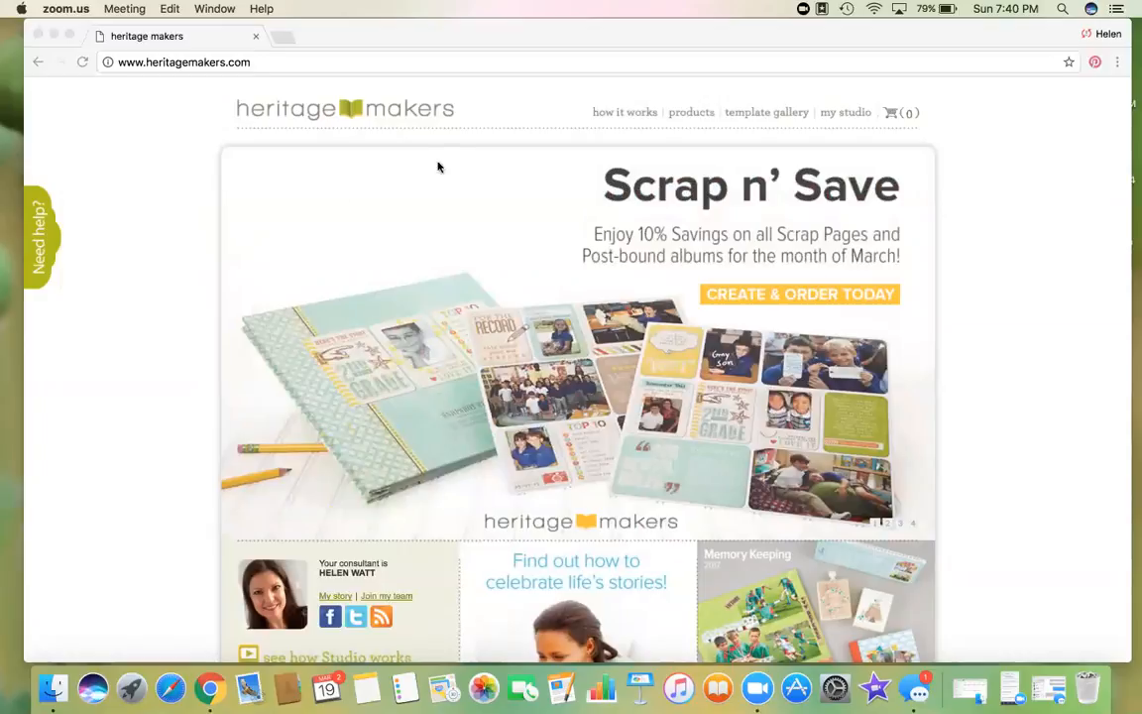
Step: Bring the Heritage Makers browser window forward and go to 'my studio'
{"action": "left_click", "coordinate": [849, 116]}
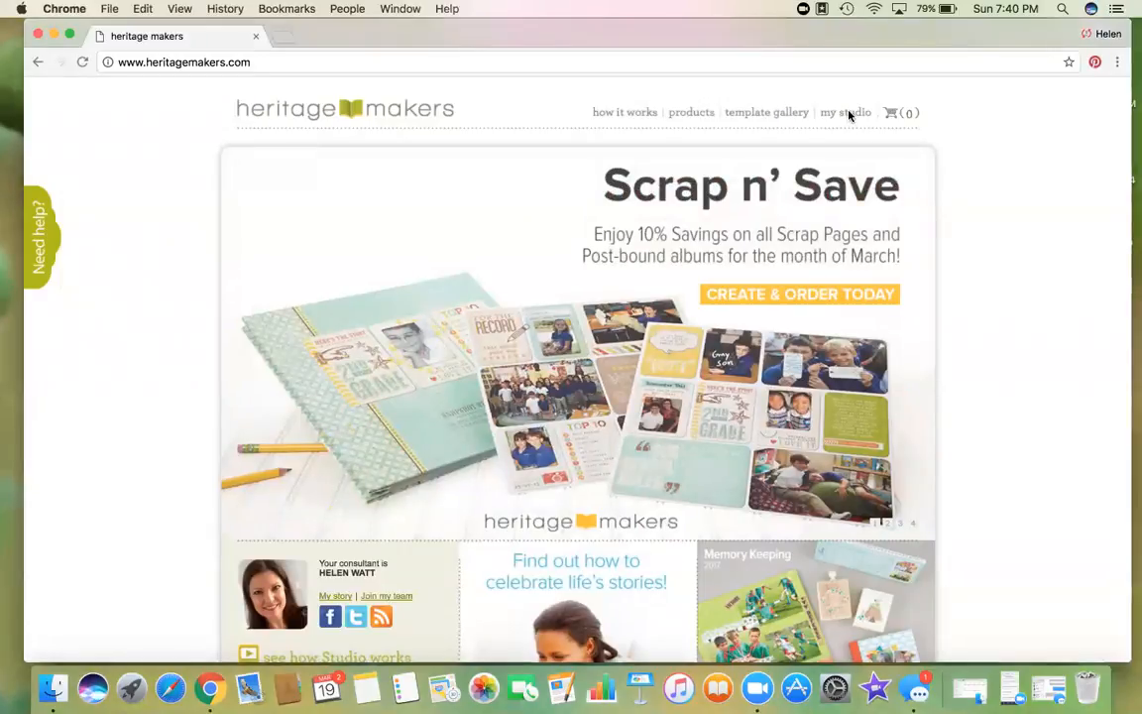
{"action": "left_click", "coordinate": [850, 116]}
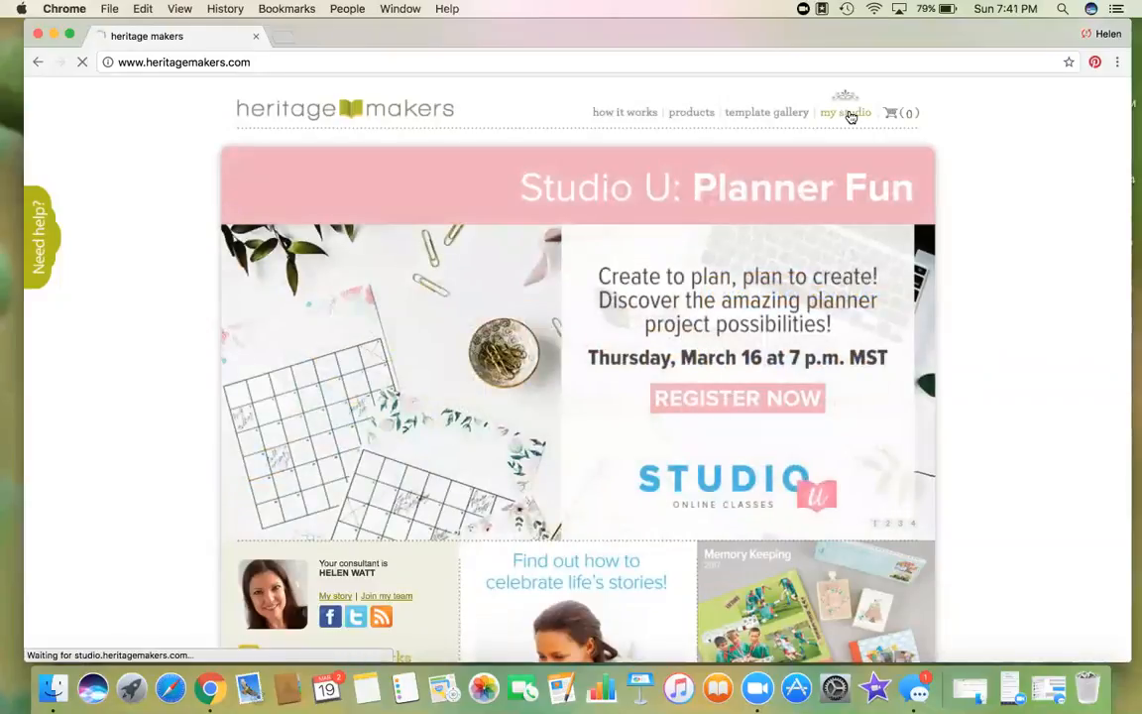
Step: Browse the full Template Gallery with Digital Scrapbooking collapsed and Home and Office expanded
{"action": "left_click", "coordinate": [786, 116]}
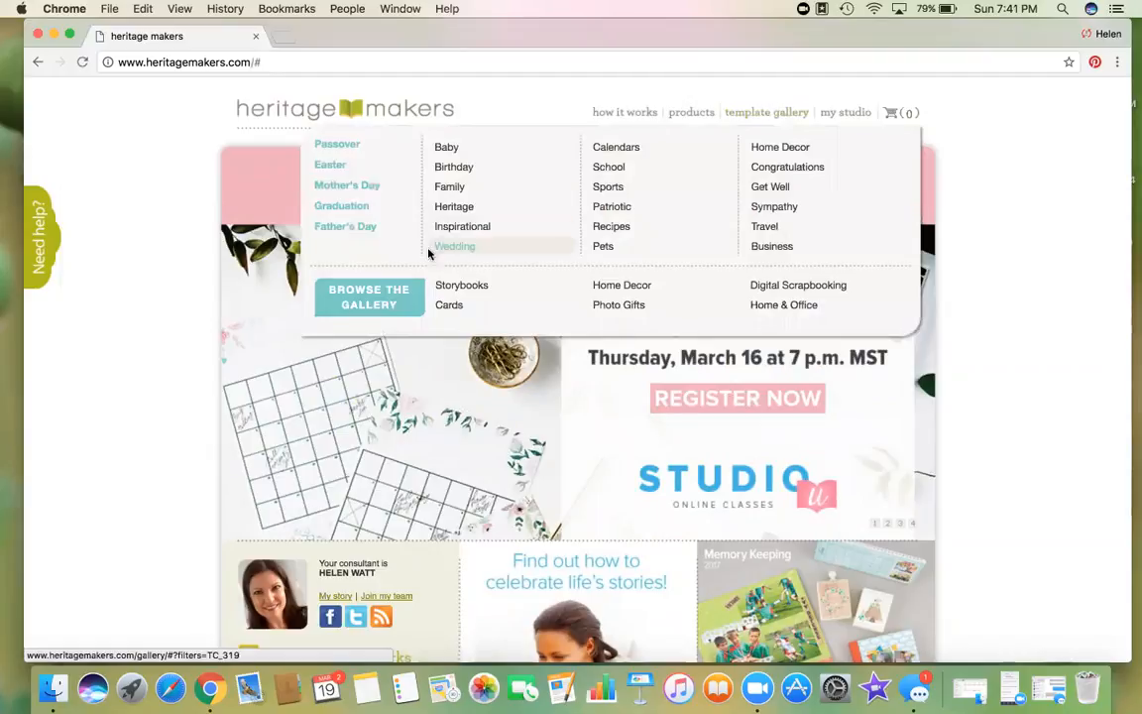
{"action": "left_click", "coordinate": [365, 293]}
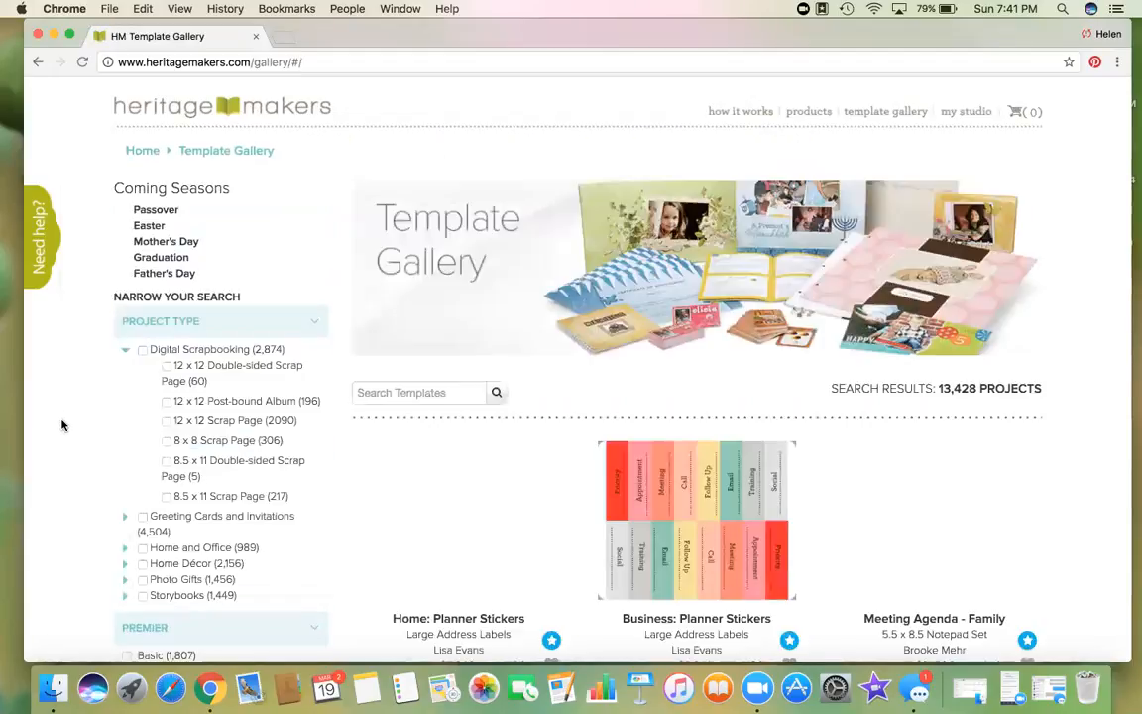
{"action": "left_click", "coordinate": [126, 350]}
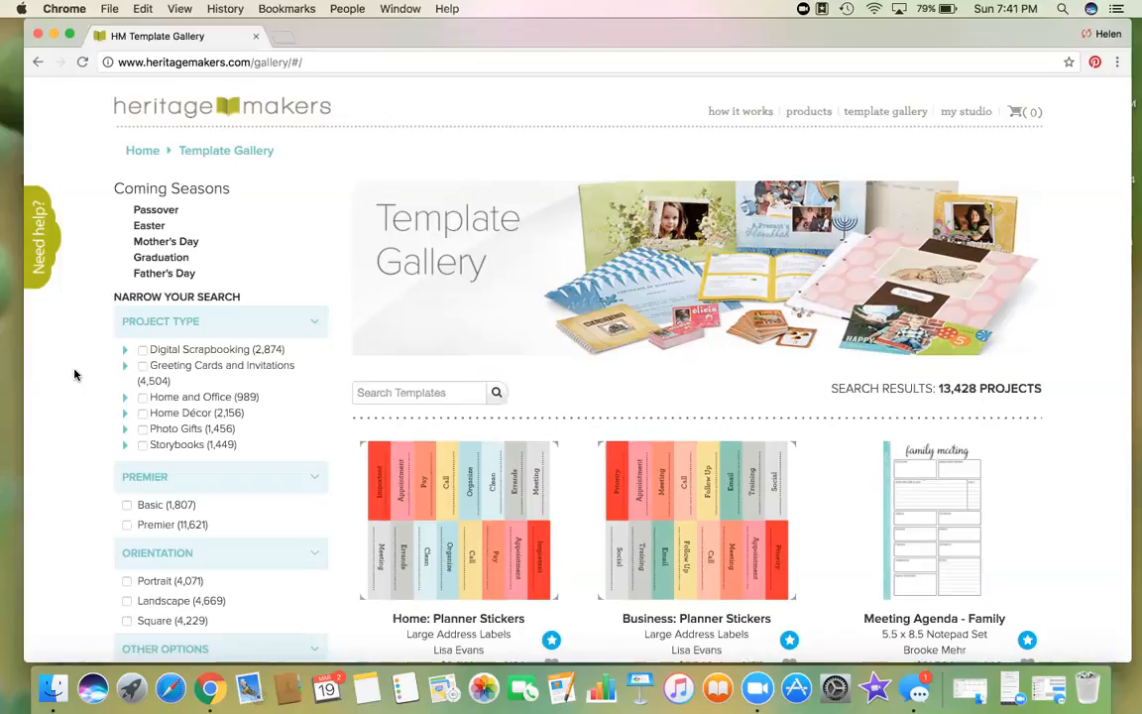
{"action": "left_click", "coordinate": [124, 400]}
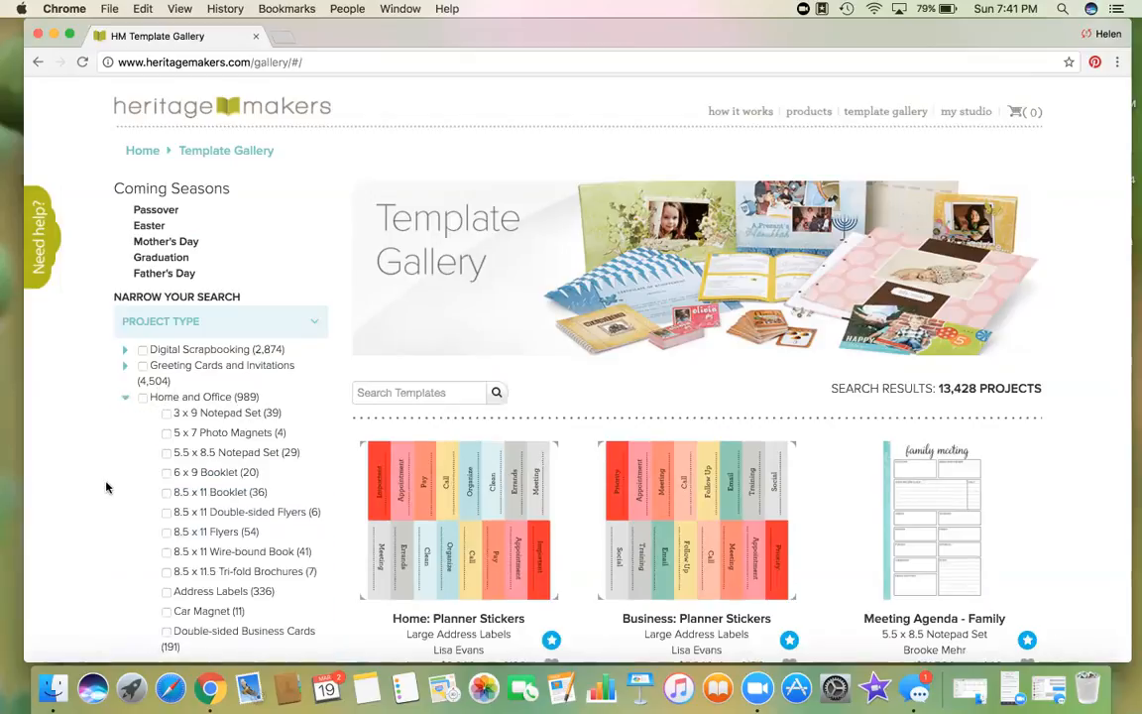
{"action": "scroll", "coordinate": [107, 485], "scroll_direction": "down", "scroll_amount": 3}
{"action": "scroll", "coordinate": [107, 486], "scroll_direction": "down", "scroll_amount": 1}
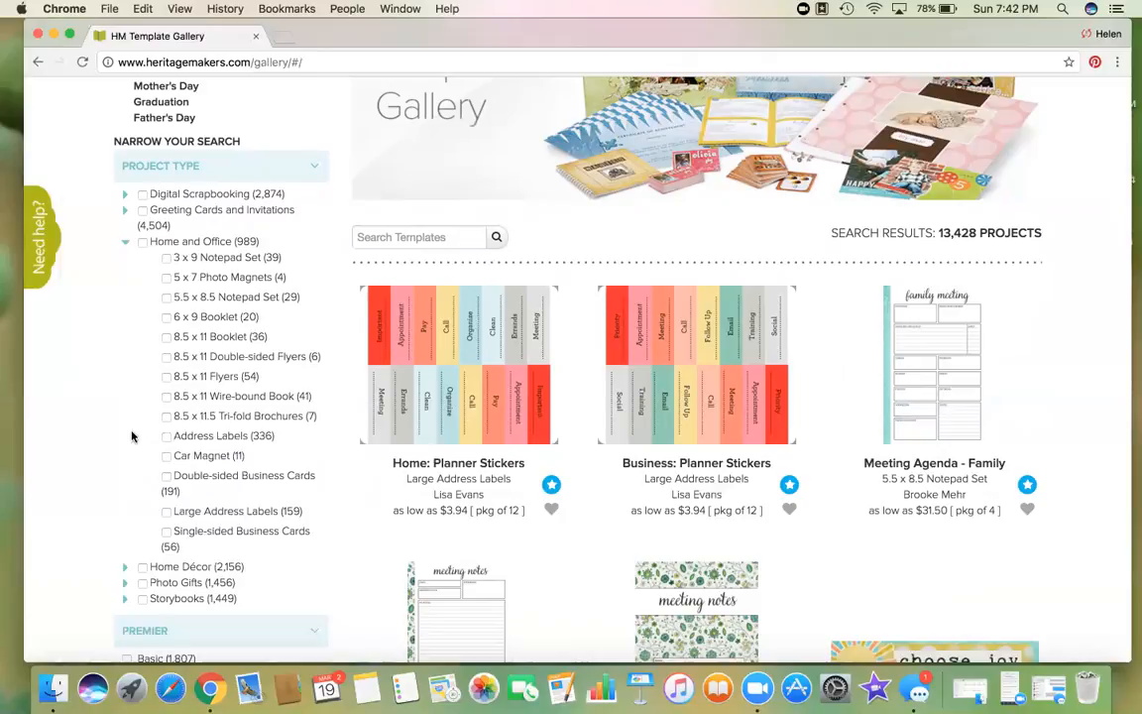
{"action": "scroll", "coordinate": [132, 436], "scroll_direction": "down", "scroll_amount": 4}
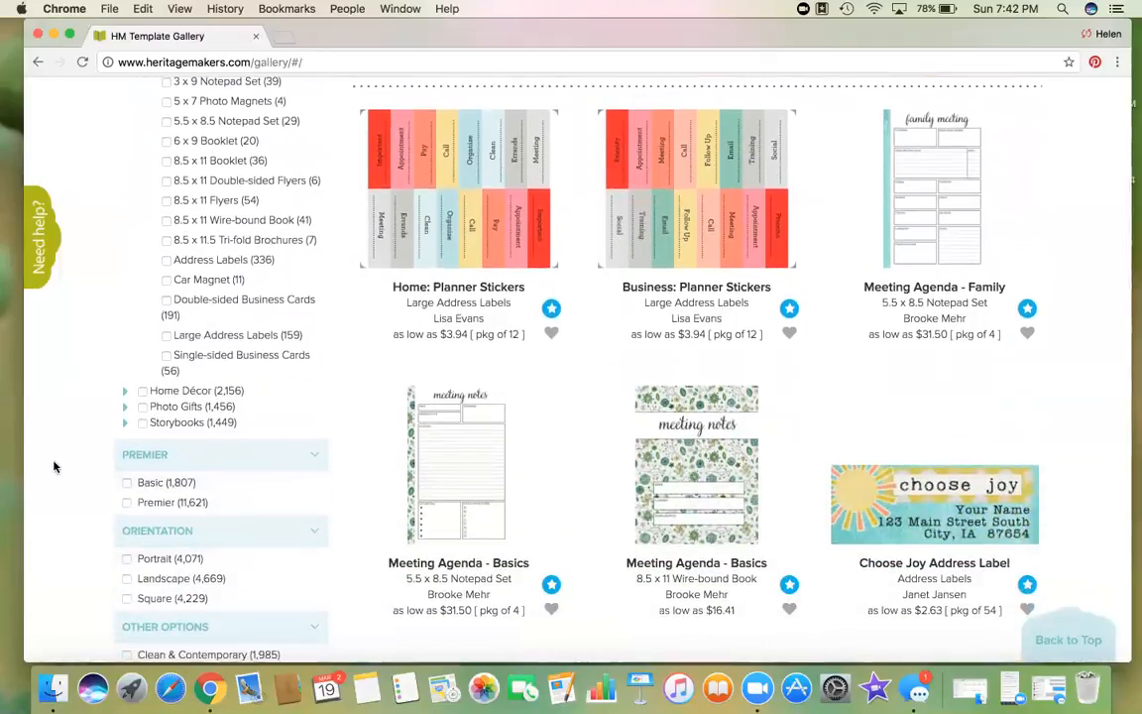
{"action": "scroll", "coordinate": [54, 466], "scroll_direction": "down", "scroll_amount": 7}
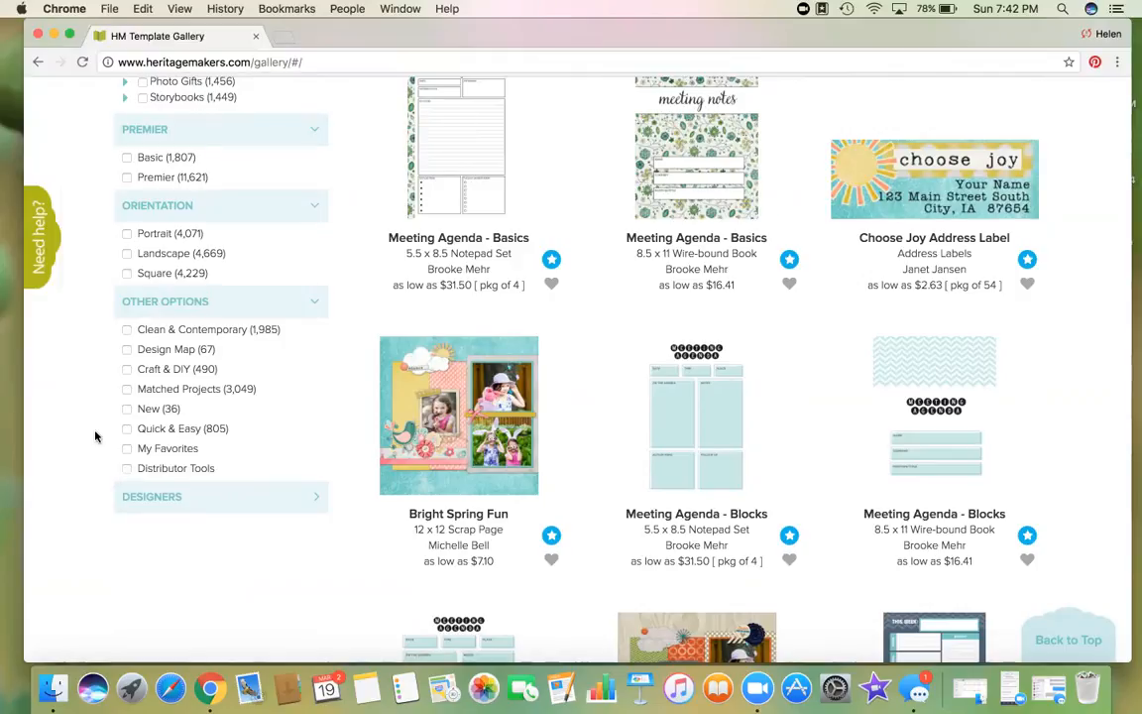
{"action": "scroll", "coordinate": [95, 437], "scroll_direction": "up", "scroll_amount": 5}
{"action": "scroll", "coordinate": [95, 437], "scroll_direction": "up", "scroll_amount": 2}
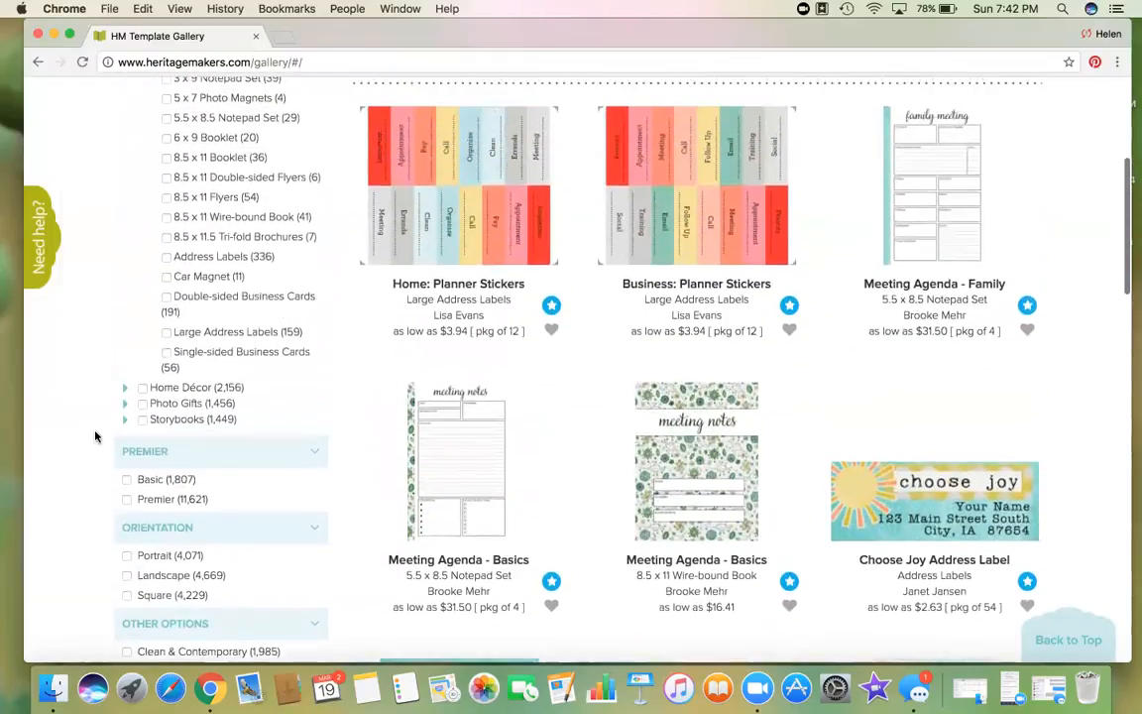
Step: Filter the gallery to Single-sided Business Cards and scroll through the results
{"action": "left_click", "coordinate": [166, 353]}
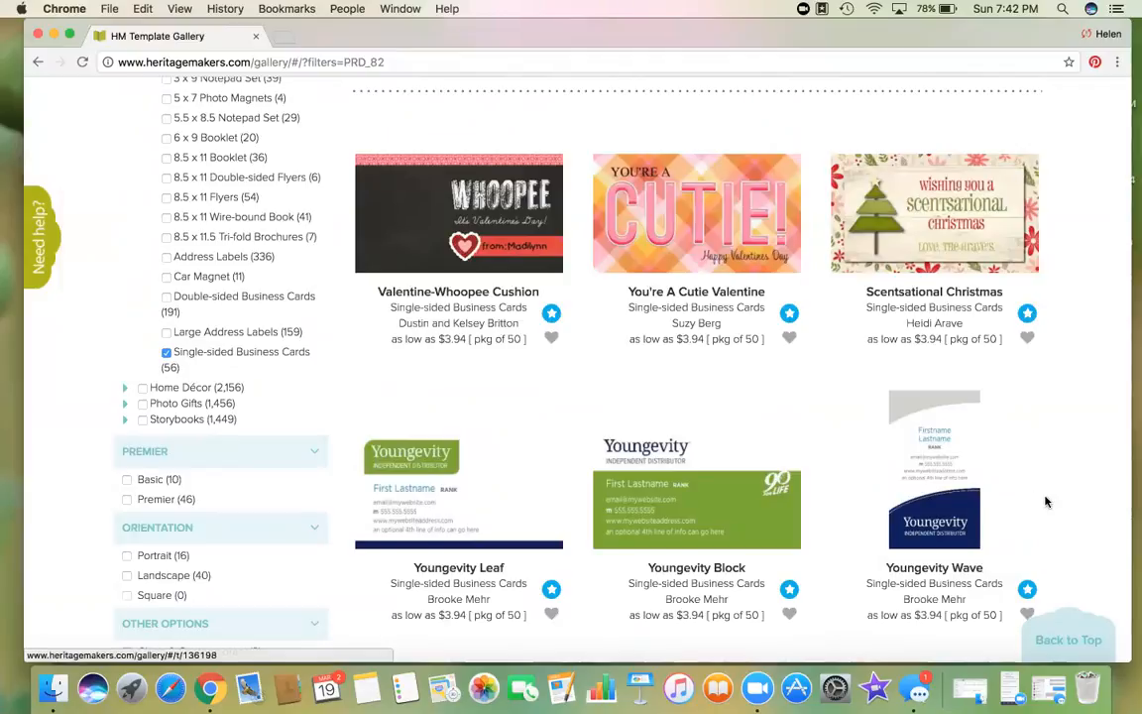
{"action": "scroll", "coordinate": [1045, 501], "scroll_direction": "down", "scroll_amount": 10}
{"action": "scroll", "coordinate": [1045, 502], "scroll_direction": "down", "scroll_amount": 4}
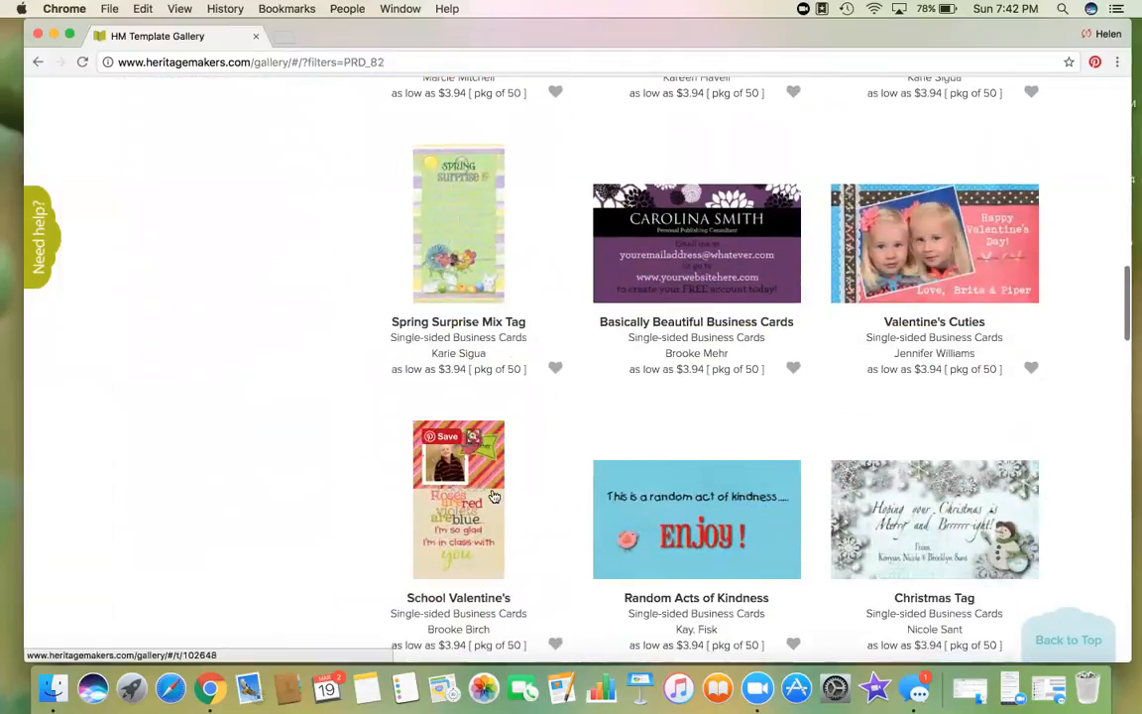
{"action": "left_click_drag", "start_coordinate": [1091, 440], "coordinate": [1104, 399]}
{"action": "left_click_drag", "start_coordinate": [1124, 274], "coordinate": [1124, 343]}
{"action": "scroll", "coordinate": [1124, 343], "scroll_direction": "down", "scroll_amount": 7}
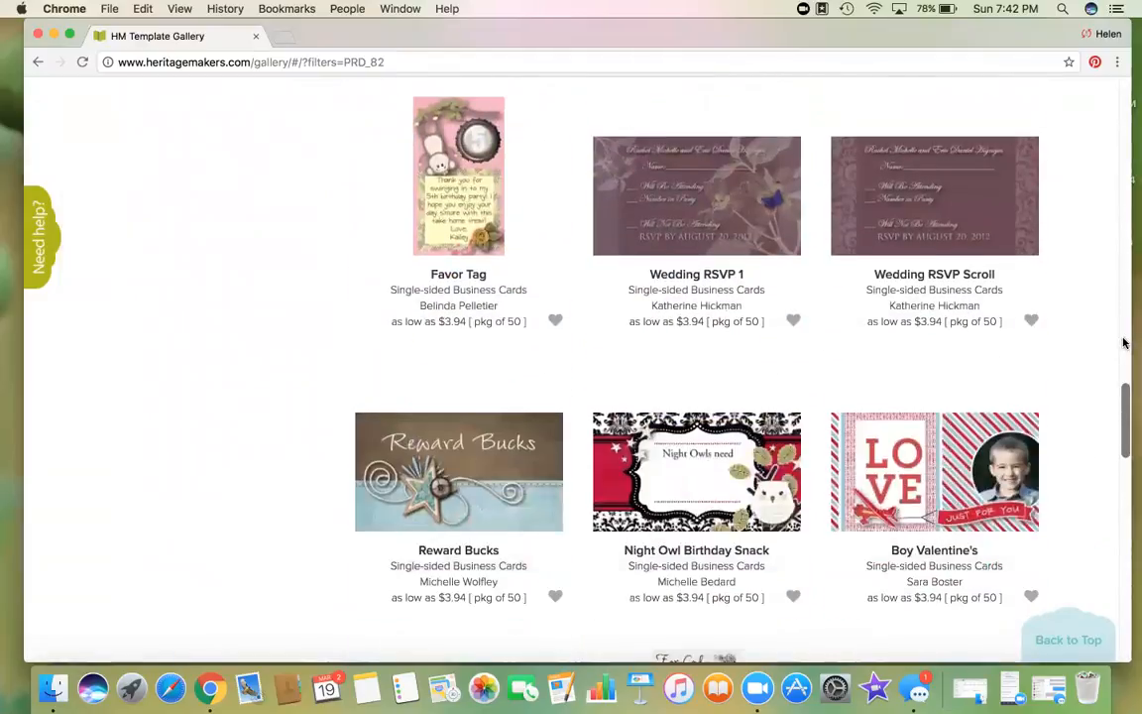
{"action": "scroll", "coordinate": [1125, 343], "scroll_direction": "down", "scroll_amount": 5}
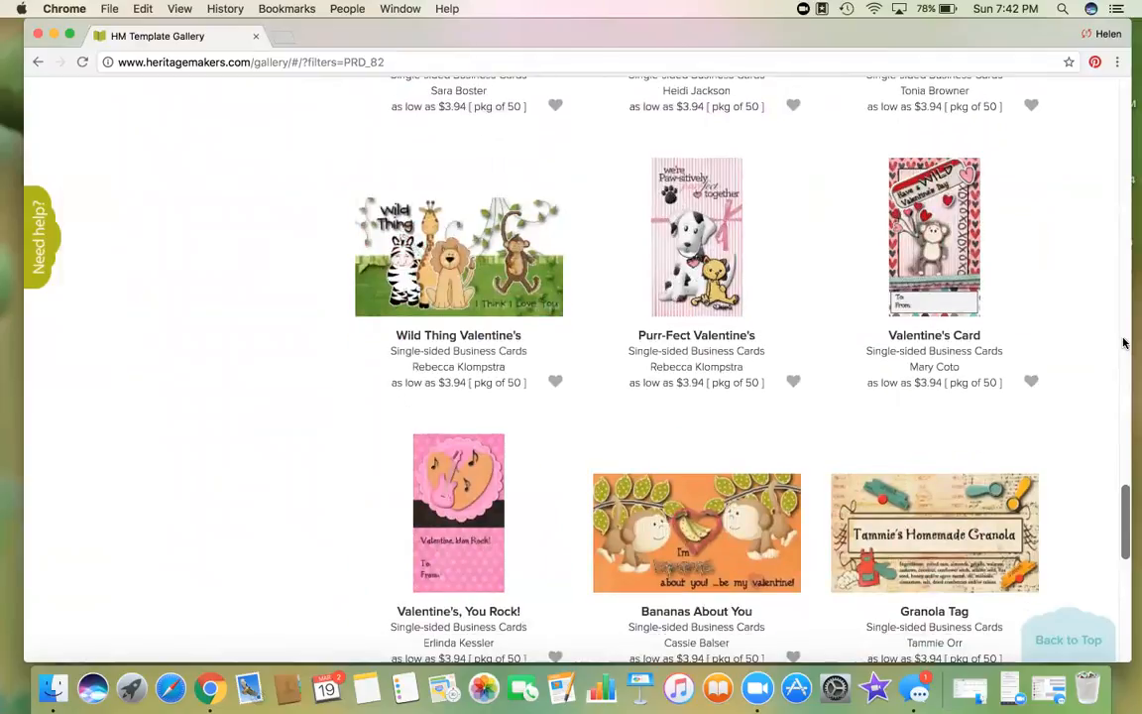
{"action": "scroll", "coordinate": [1124, 343], "scroll_direction": "down", "scroll_amount": 5}
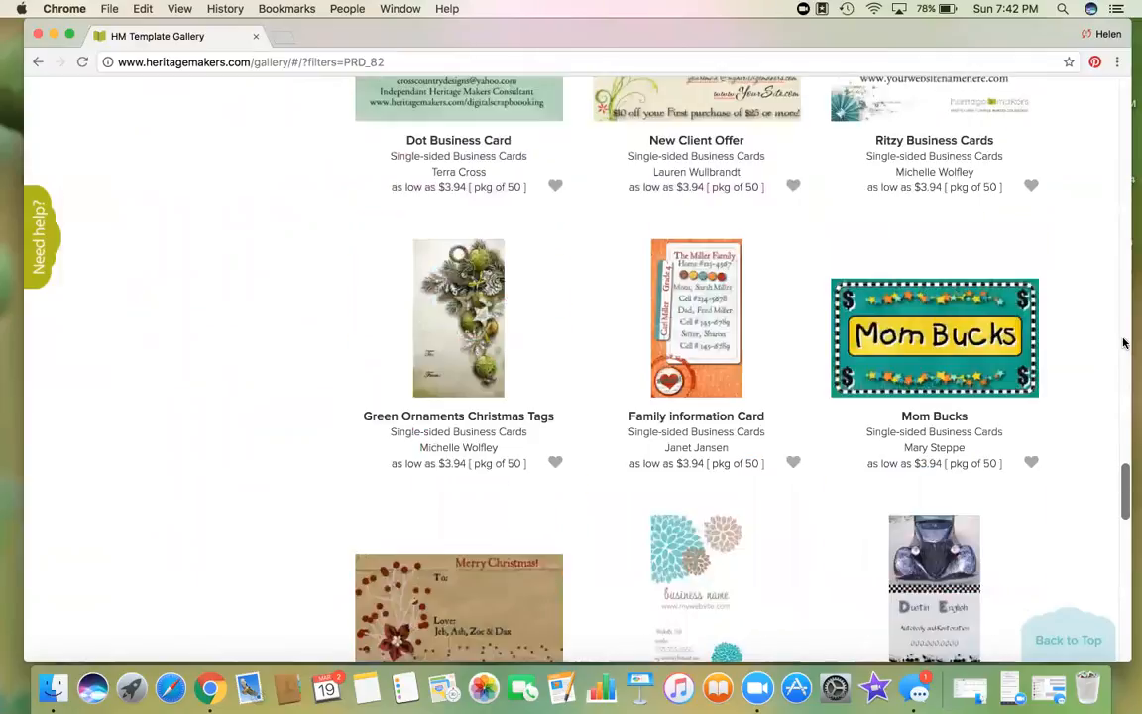
{"action": "scroll", "coordinate": [1124, 343], "scroll_direction": "down", "scroll_amount": 4}
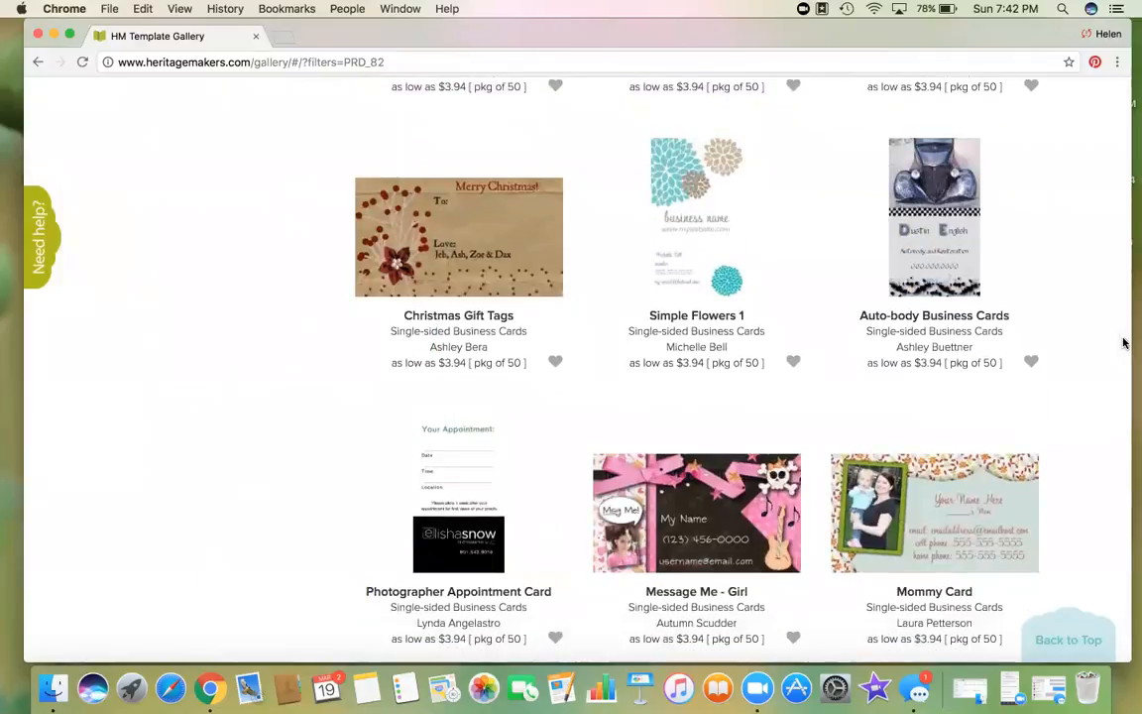
{"action": "scroll", "coordinate": [1124, 343], "scroll_direction": "up", "scroll_amount": 2}
{"action": "scroll", "coordinate": [1125, 343], "scroll_direction": "up", "scroll_amount": 10}
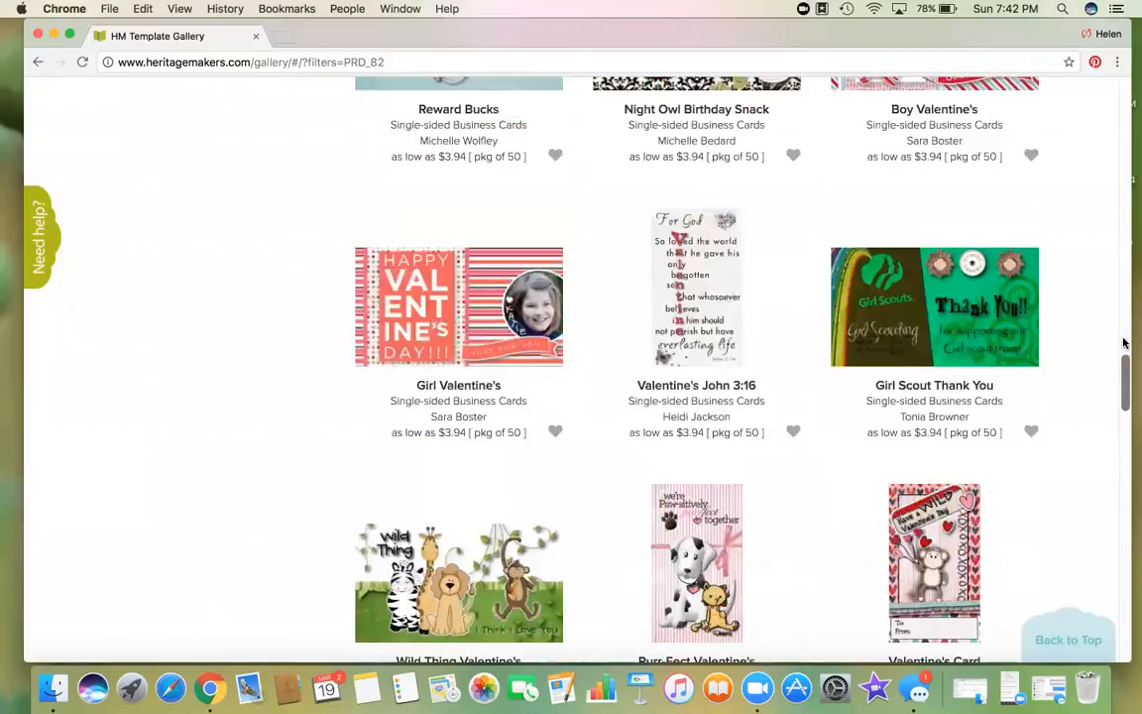
{"action": "scroll", "coordinate": [1124, 343], "scroll_direction": "up", "scroll_amount": 15}
{"action": "scroll", "coordinate": [198, 417], "scroll_direction": "up", "scroll_amount": 1}
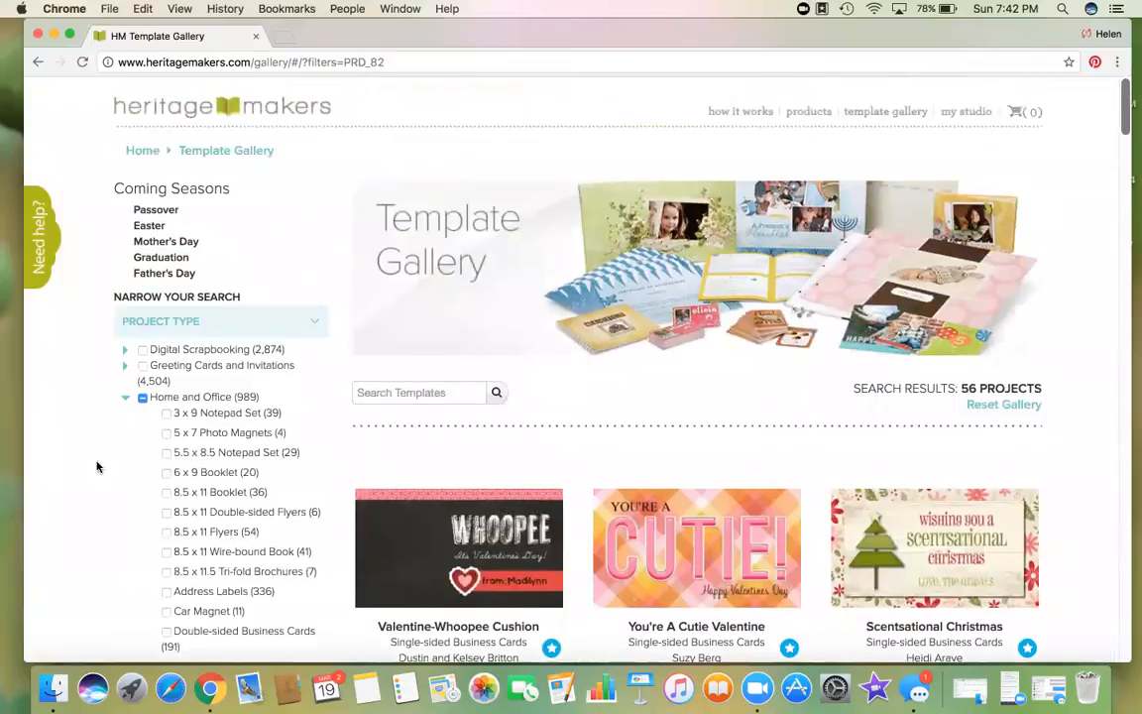
{"action": "scroll", "coordinate": [97, 466], "scroll_direction": "down", "scroll_amount": 3}
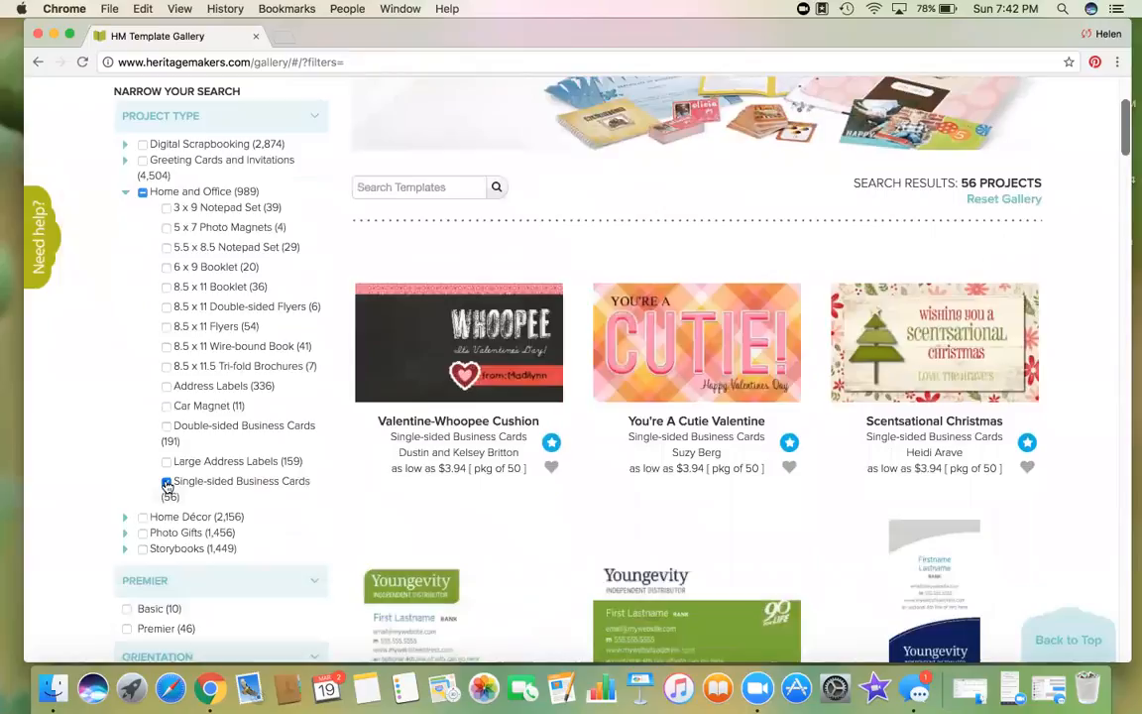
Step: Swap the Single-sided Business Cards filter for Distributor Tools under Other Options
{"action": "left_click", "coordinate": [166, 485]}
{"action": "scroll", "coordinate": [126, 425], "scroll_direction": "down", "scroll_amount": 5}
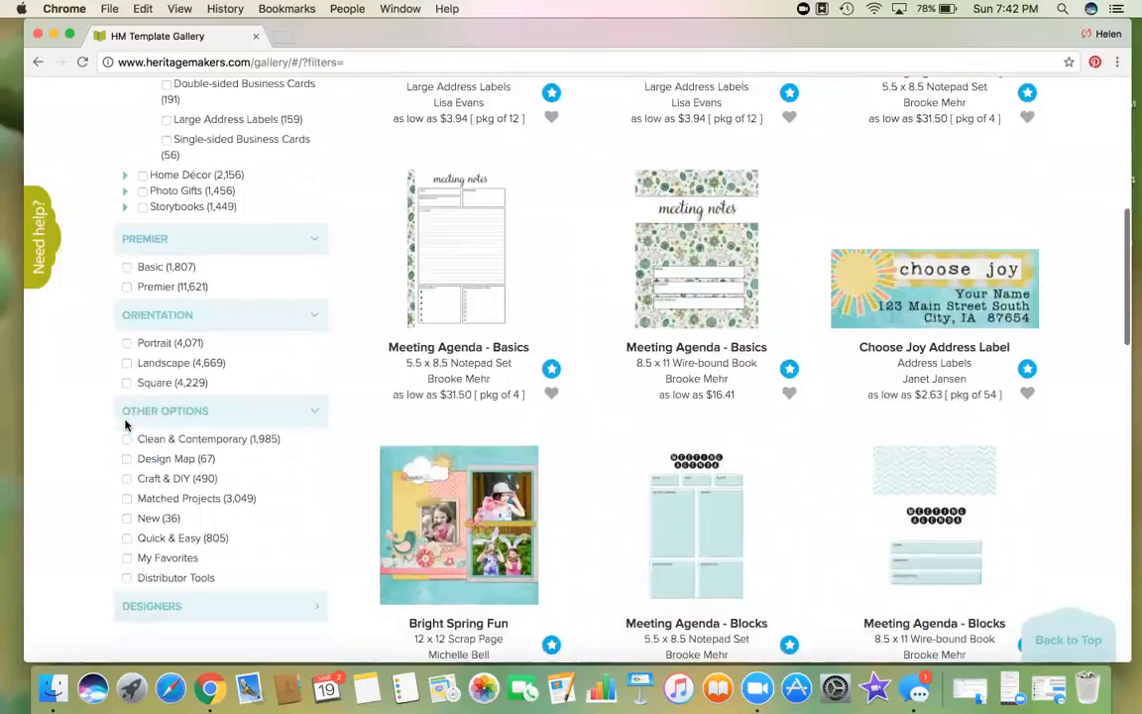
{"action": "scroll", "coordinate": [125, 424], "scroll_direction": "down", "scroll_amount": 1}
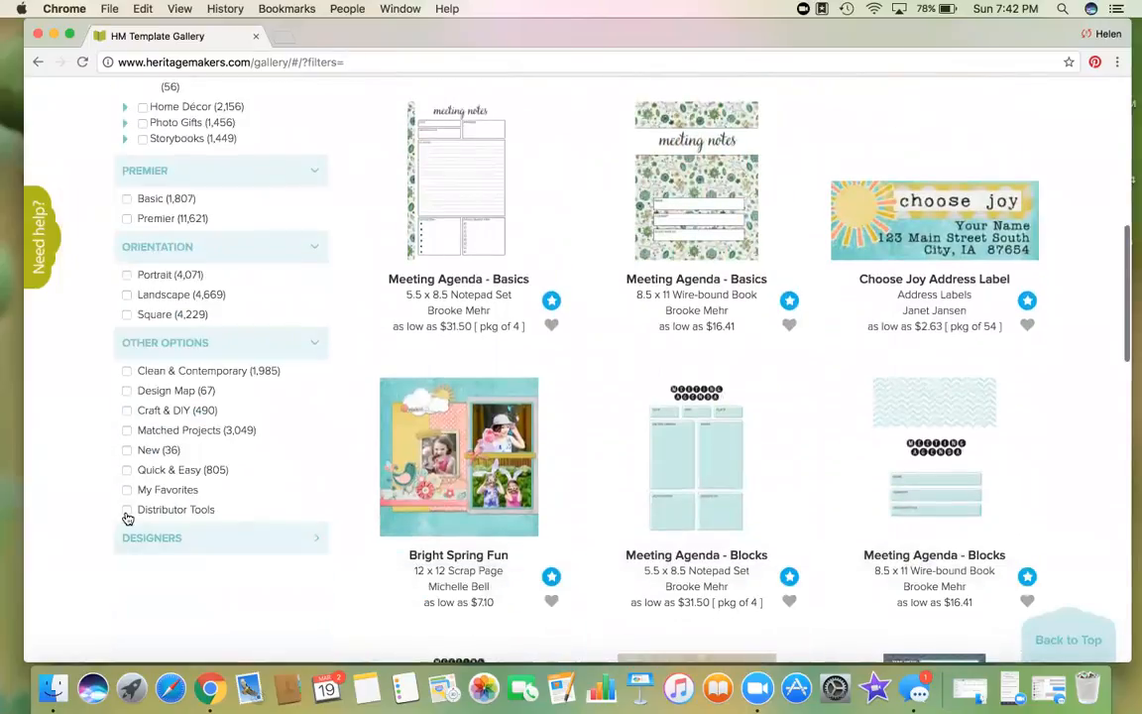
{"action": "left_click", "coordinate": [126, 510]}
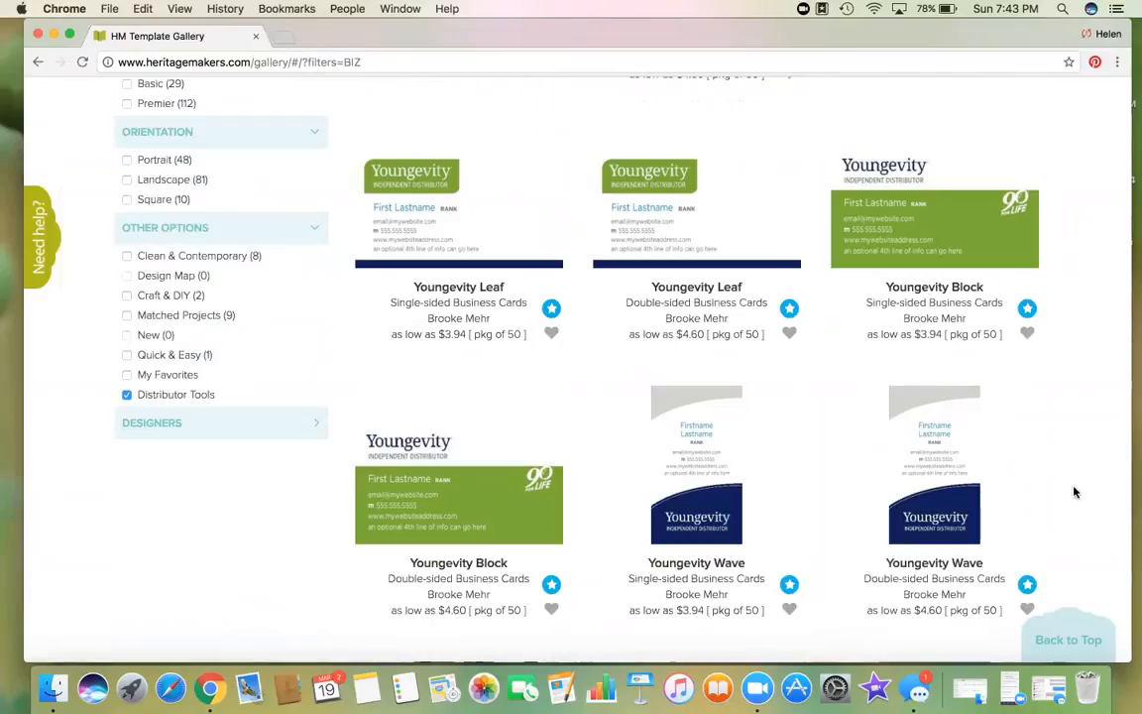
{"action": "scroll", "coordinate": [1074, 492], "scroll_direction": "down", "scroll_amount": 1}
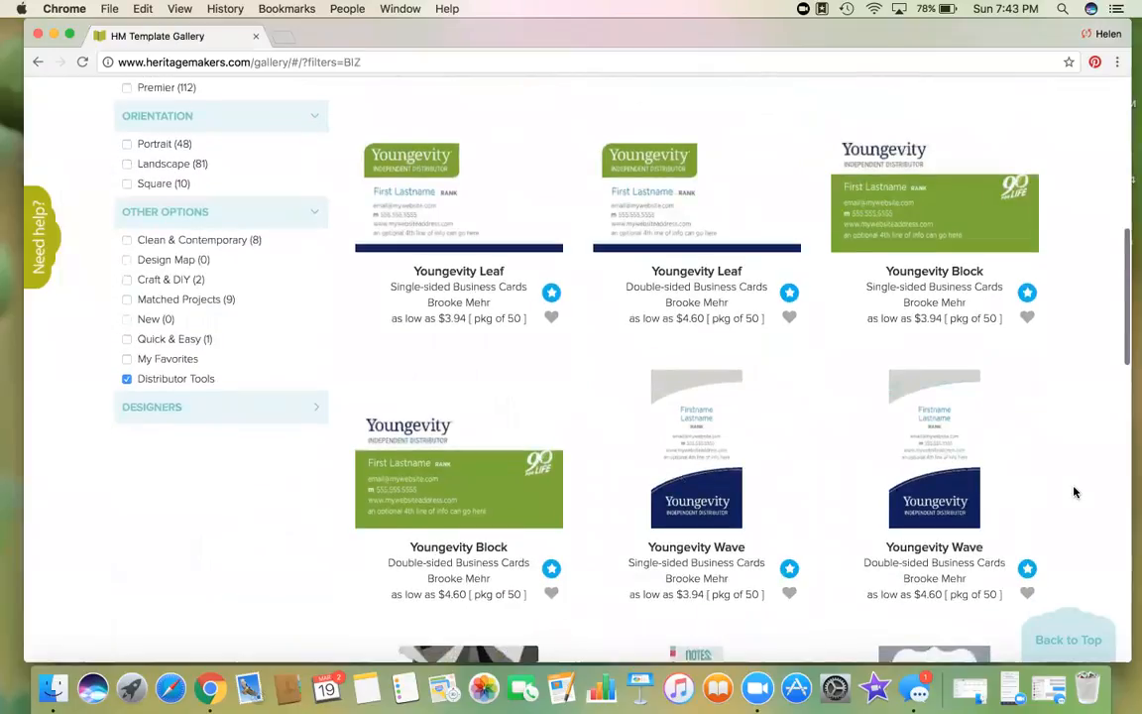
Step: Personalize the Youngevity Leaf business card template and open it in the Studio Editor
{"action": "left_click", "coordinate": [479, 223]}
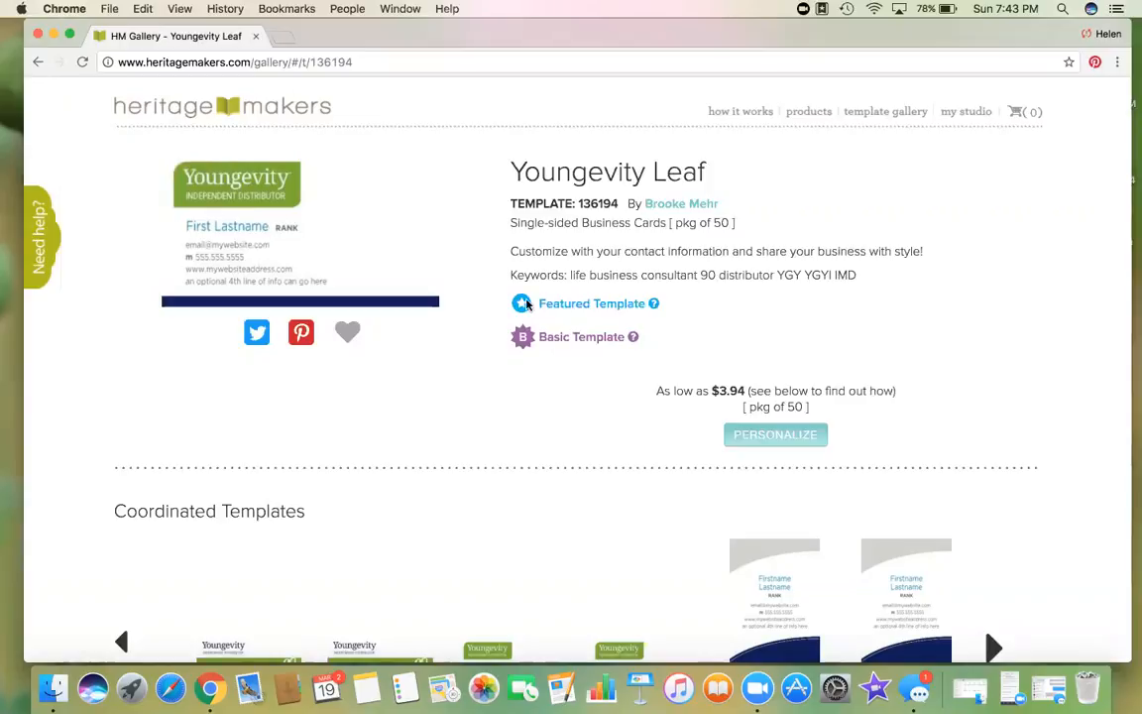
{"action": "left_click", "coordinate": [768, 435]}
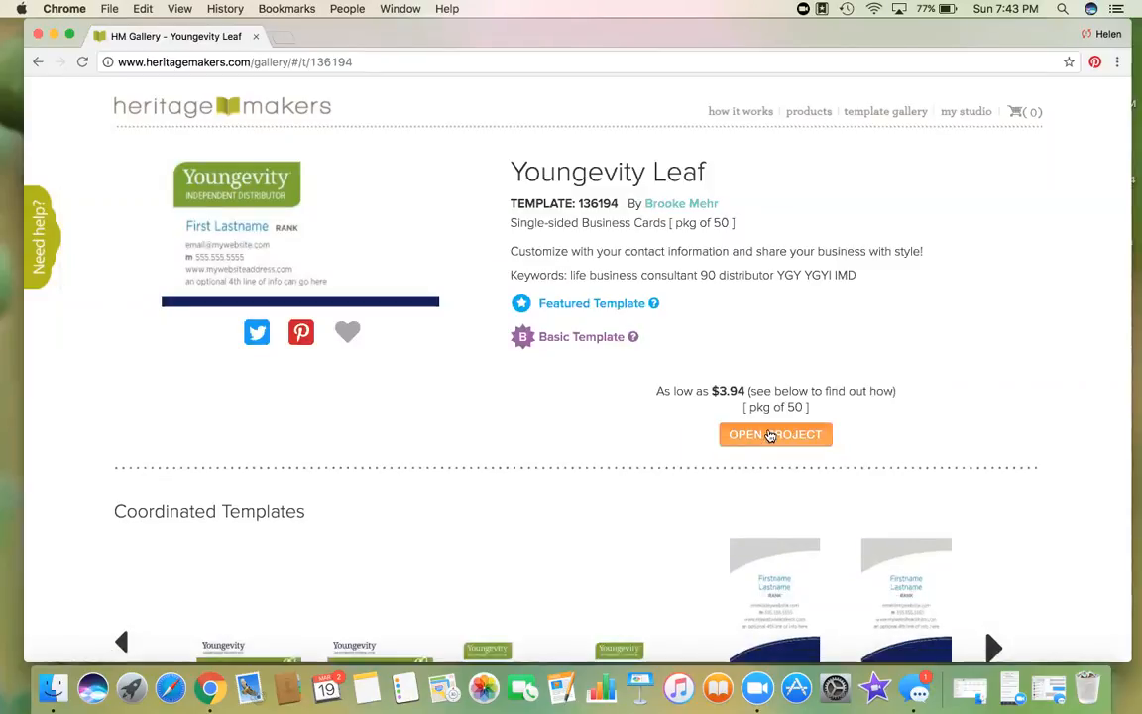
{"action": "left_click", "coordinate": [770, 436]}
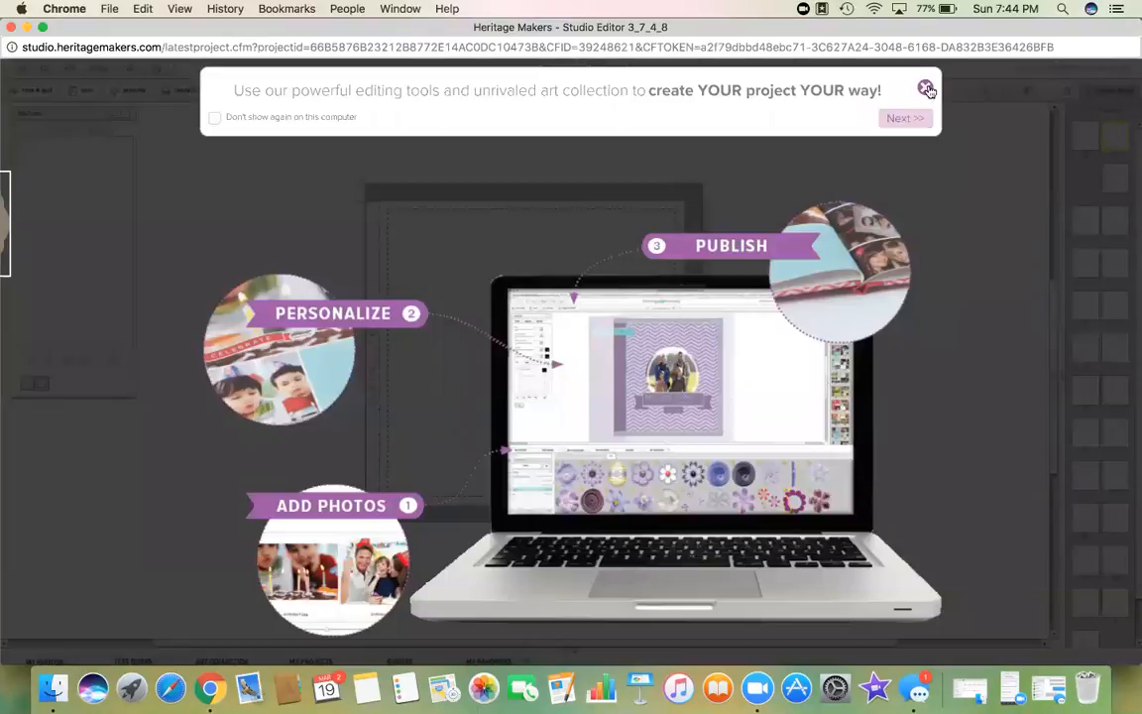
Step: Dismiss the welcome tutorial, zoom out twice and collapse the tool box panel
{"action": "left_click", "coordinate": [925, 89]}
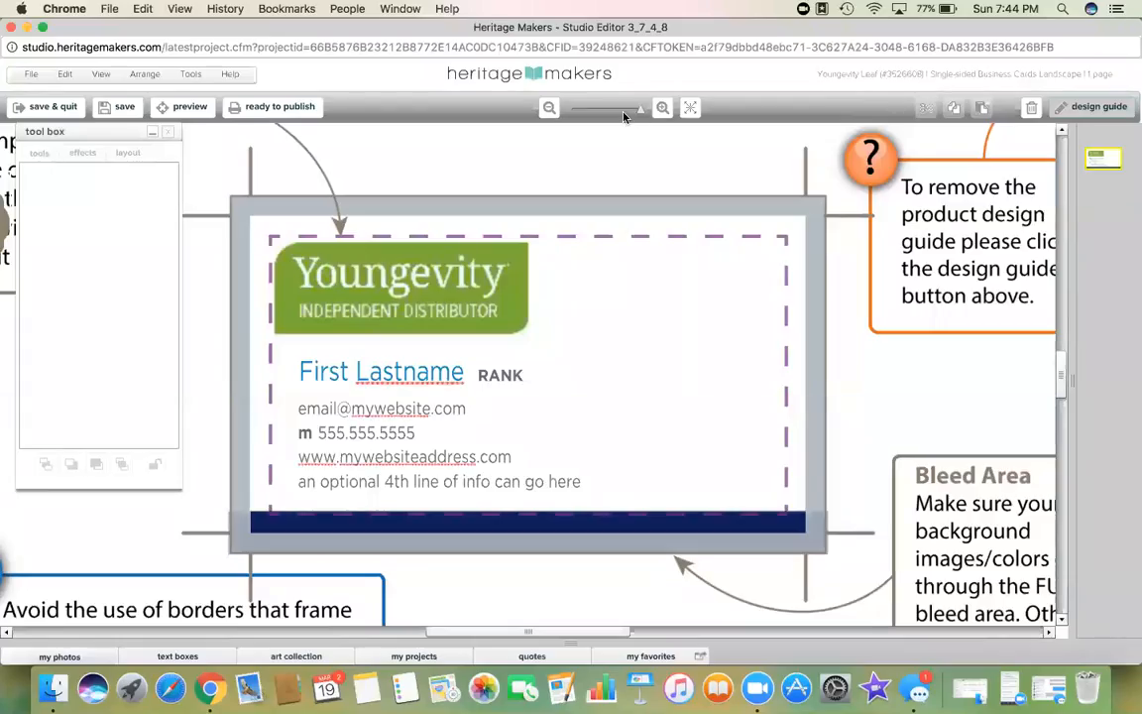
{"action": "left_click", "coordinate": [549, 109]}
{"action": "left_click", "coordinate": [547, 109]}
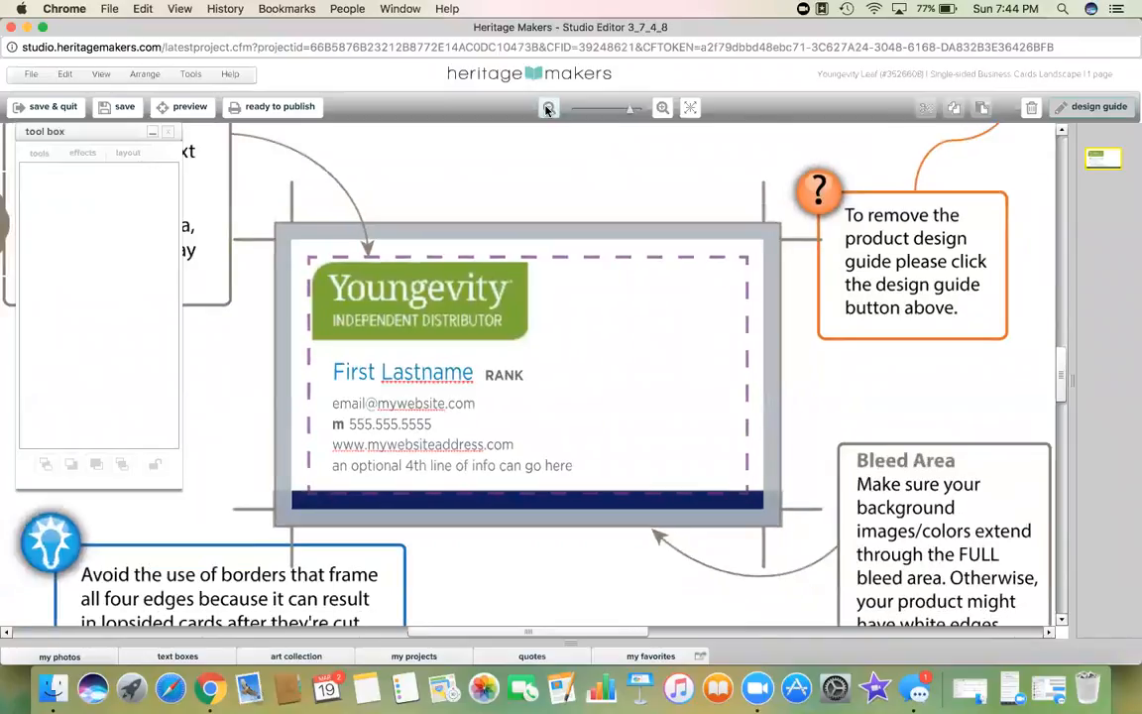
{"action": "left_click", "coordinate": [154, 132]}
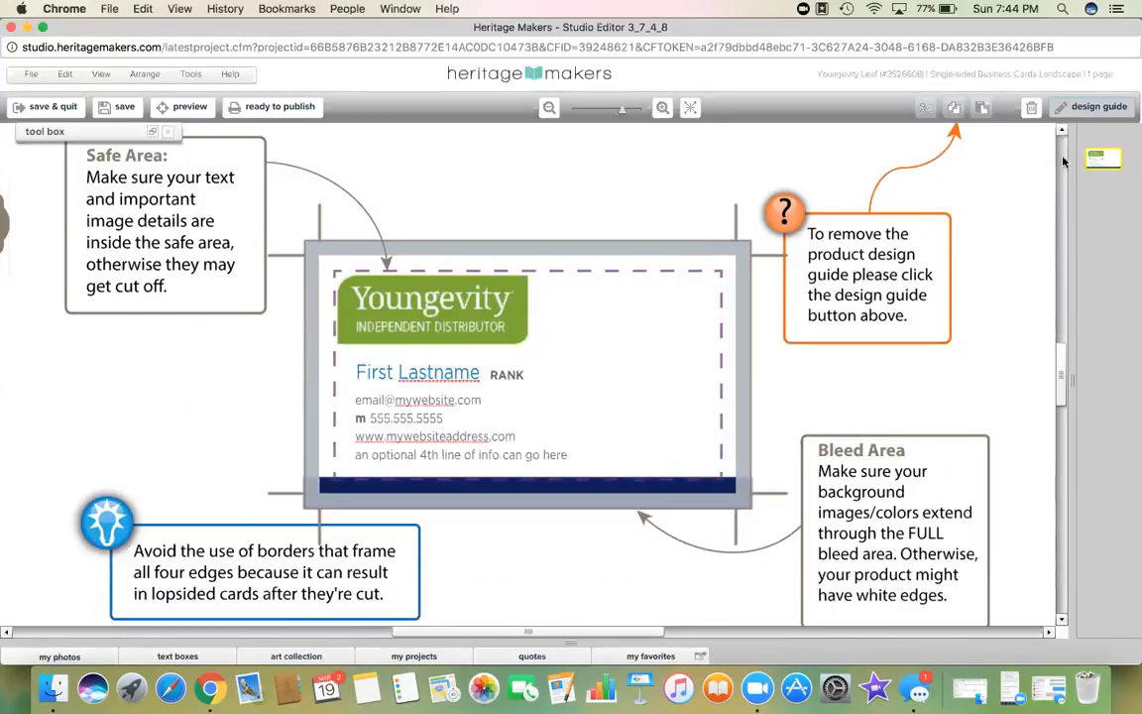
Step: Hide the design-guide callouts and zoom in three levels on the business card
{"action": "left_click", "coordinate": [1098, 107]}
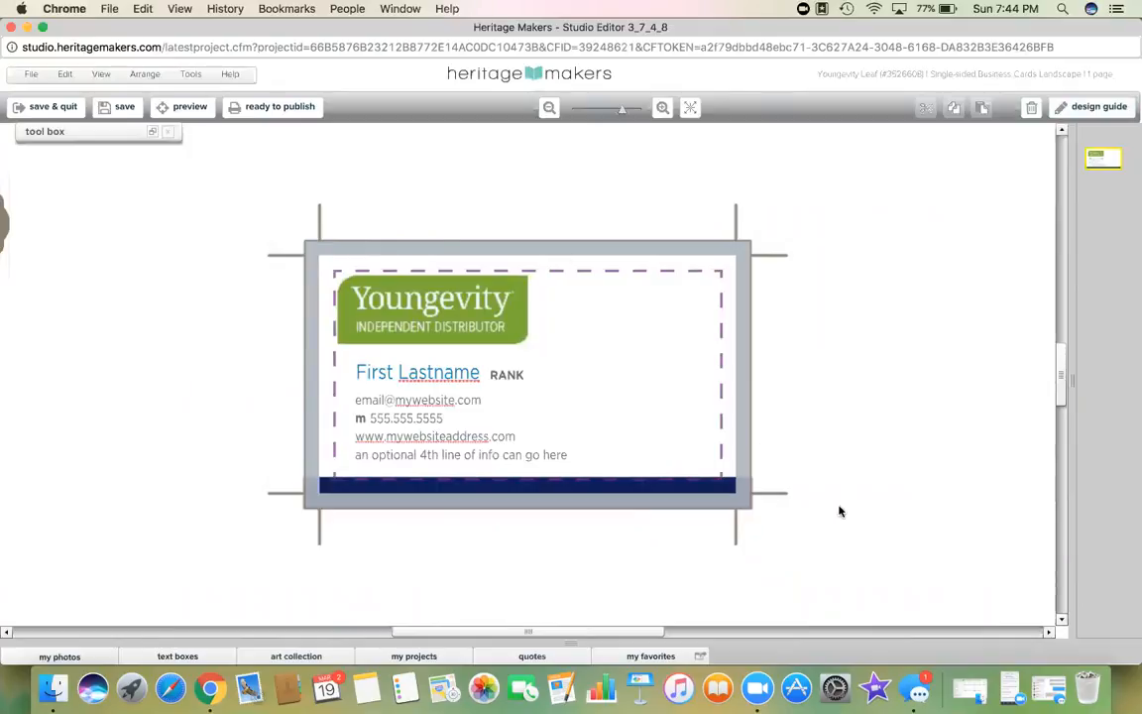
{"action": "left_click", "coordinate": [1097, 108]}
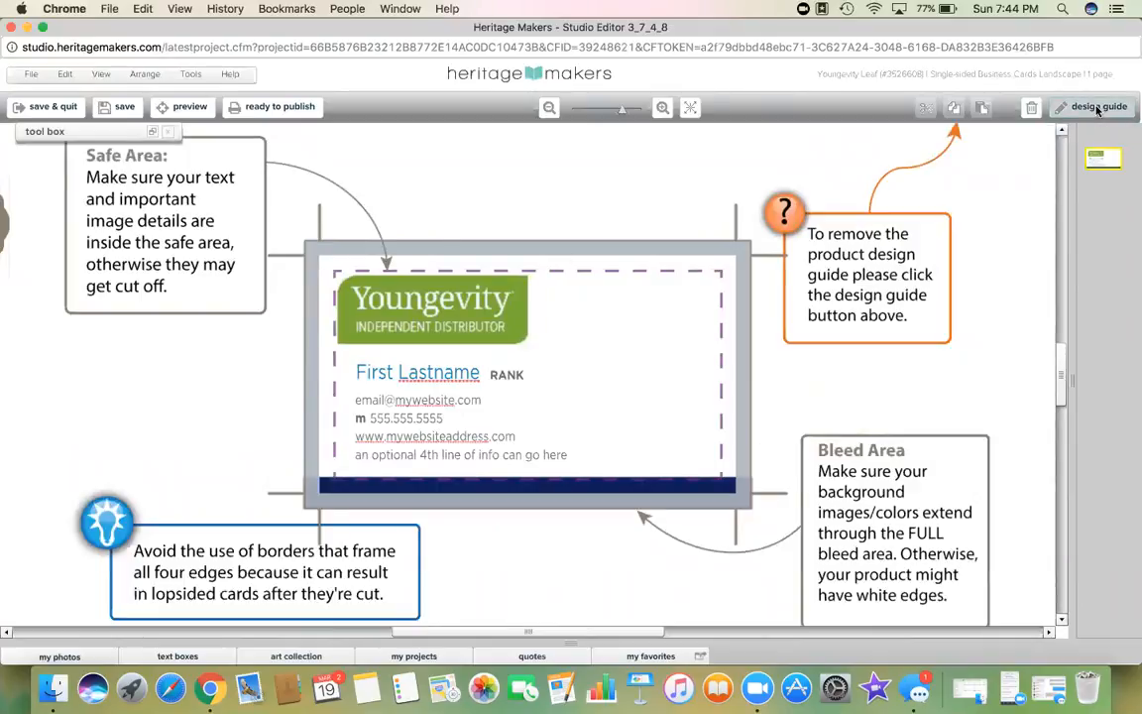
{"action": "left_click", "coordinate": [549, 108]}
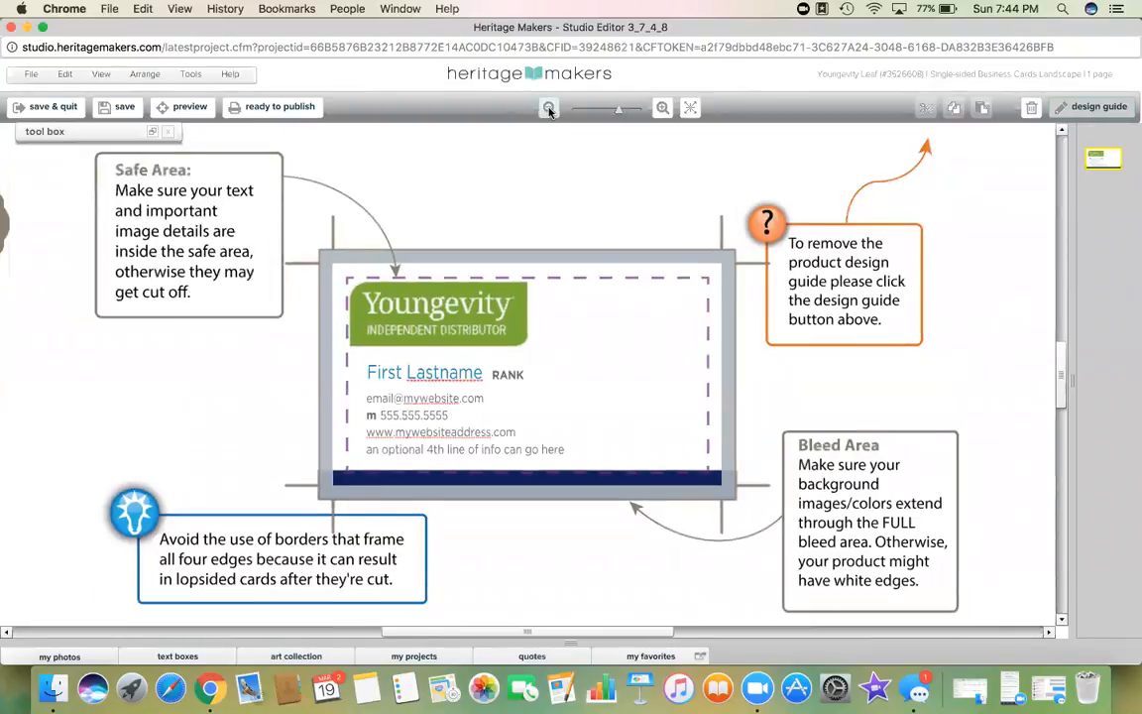
{"action": "left_click", "coordinate": [548, 108]}
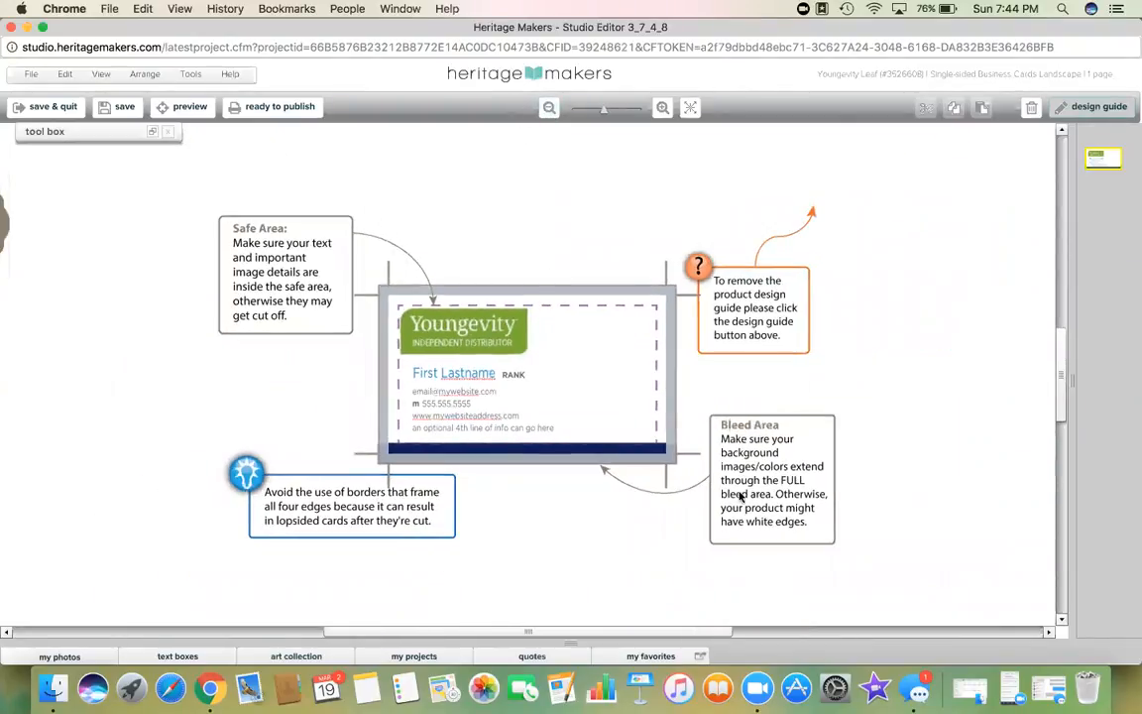
{"action": "left_click", "coordinate": [1099, 107]}
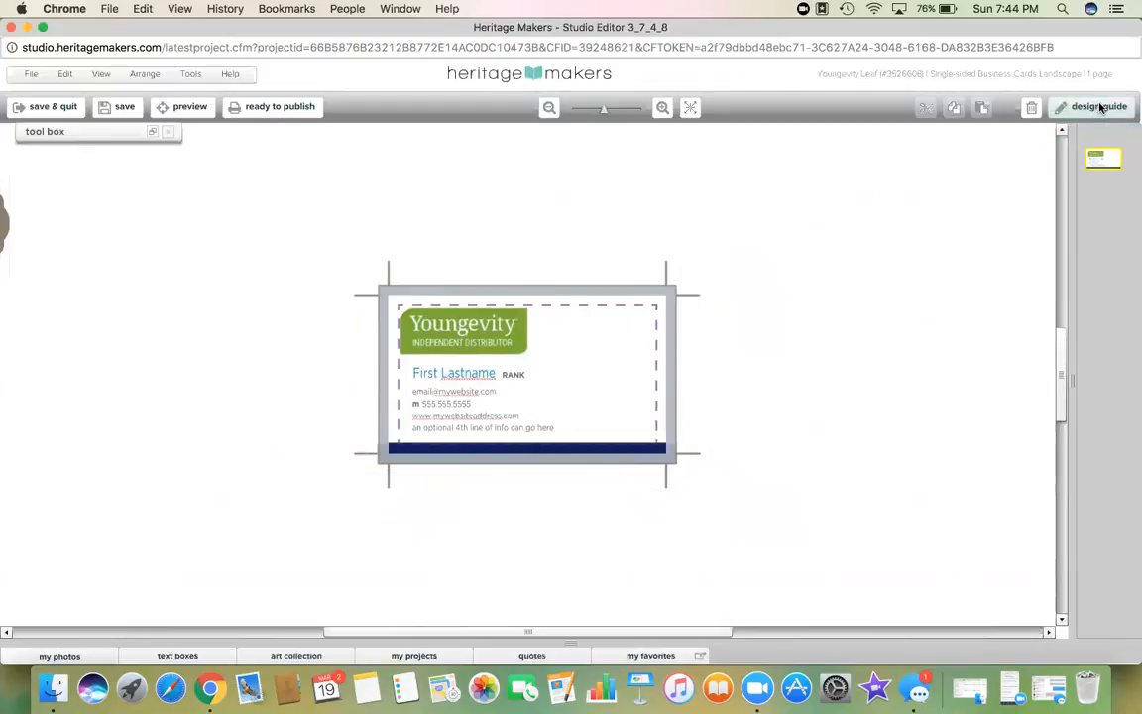
{"action": "left_click", "coordinate": [662, 108]}
{"action": "left_click", "coordinate": [662, 108]}
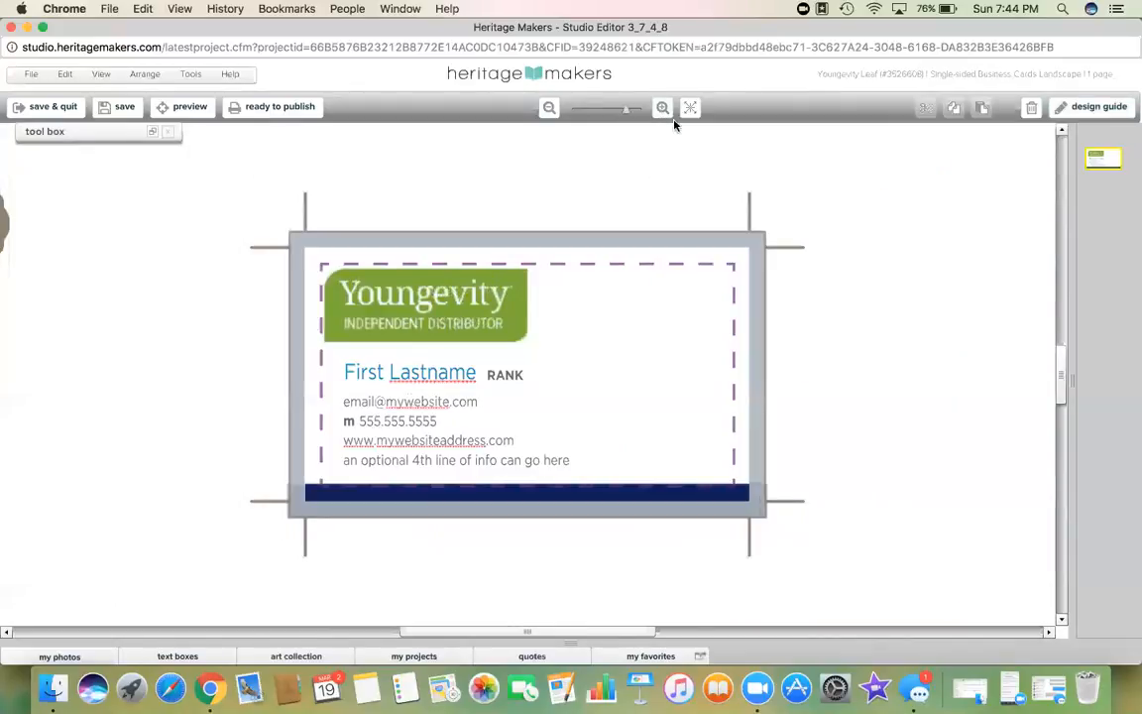
{"action": "left_click", "coordinate": [662, 108]}
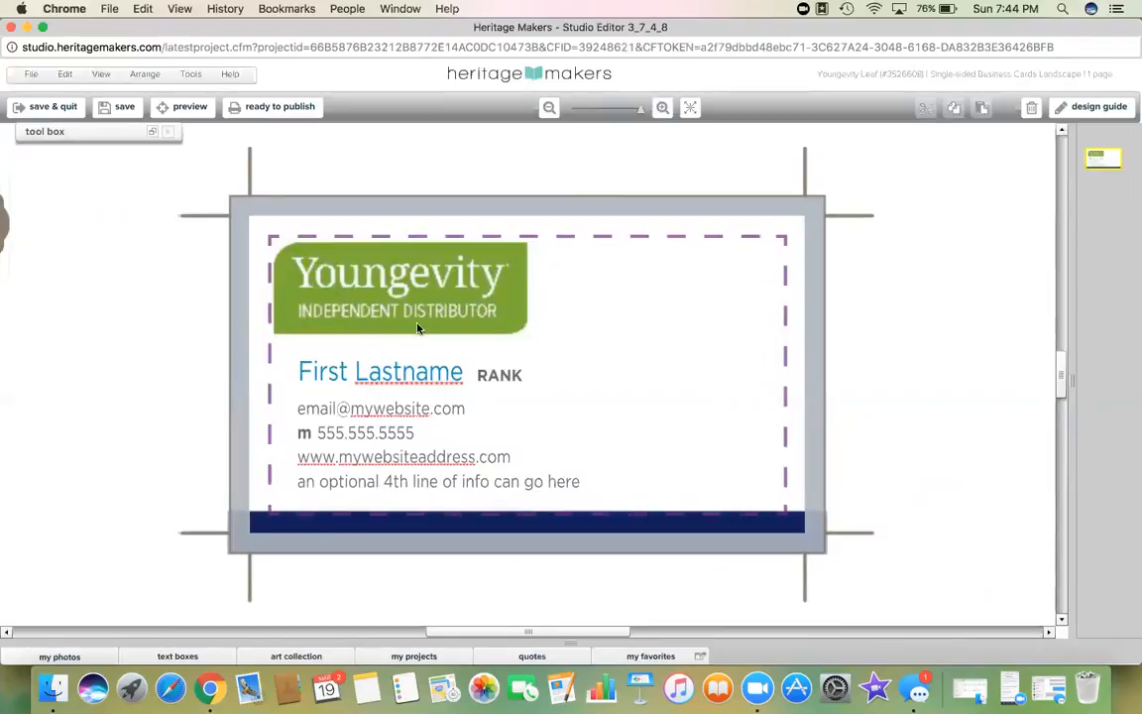
Step: Replace the placeholder name with the owner's name and the word RANK with '5Star'
{"action": "left_click", "coordinate": [301, 377]}
{"action": "left_click", "coordinate": [337, 380]}
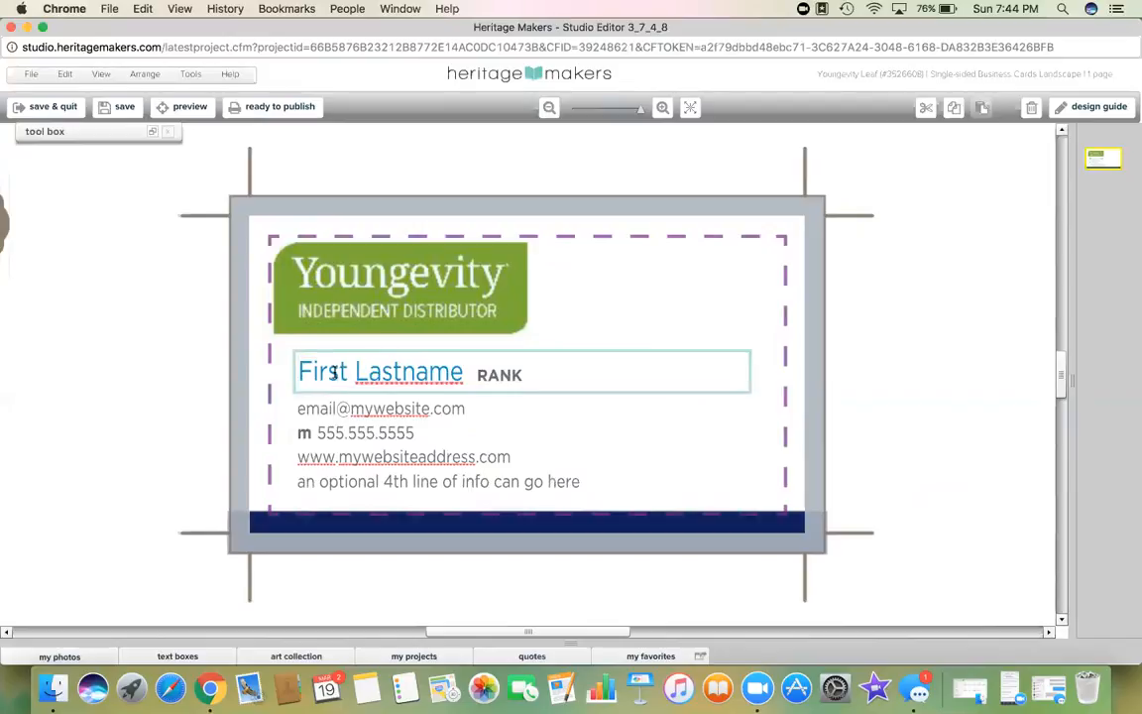
{"action": "left_click_drag", "start_coordinate": [298, 372], "coordinate": [463, 378]}
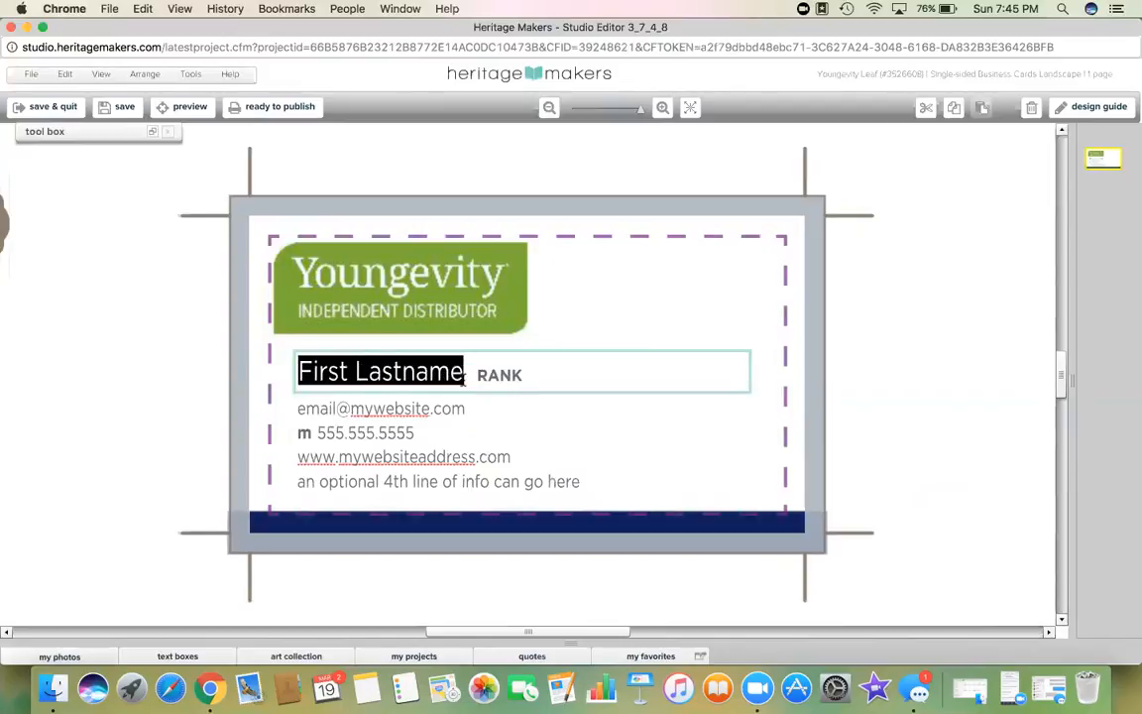
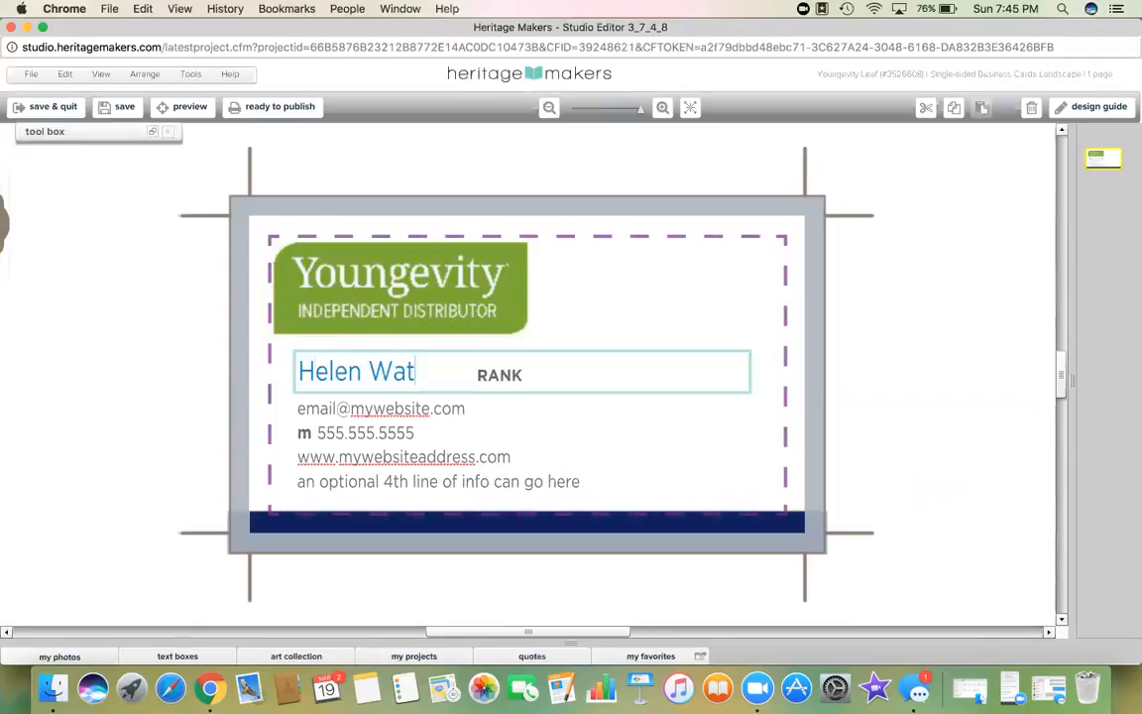
{"action": "left_click", "coordinate": [485, 377]}
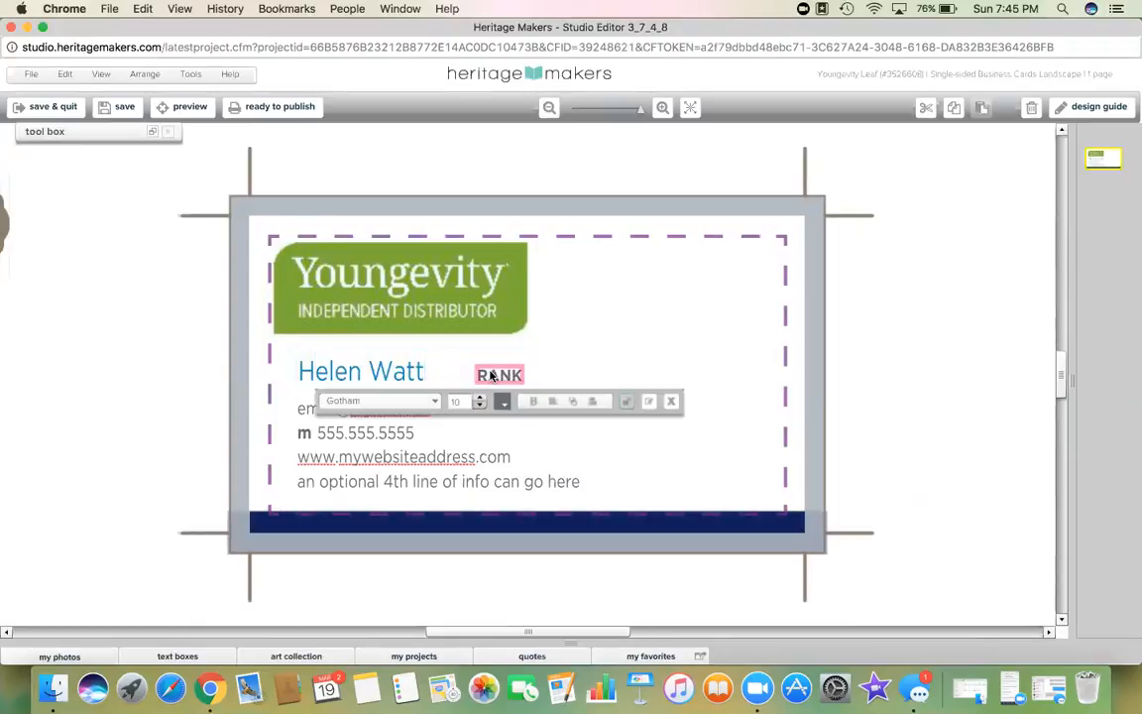
{"action": "left_click", "coordinate": [480, 377]}
{"action": "left_click_drag", "start_coordinate": [477, 376], "coordinate": [528, 381]}
{"action": "type", "text": "5Star"}
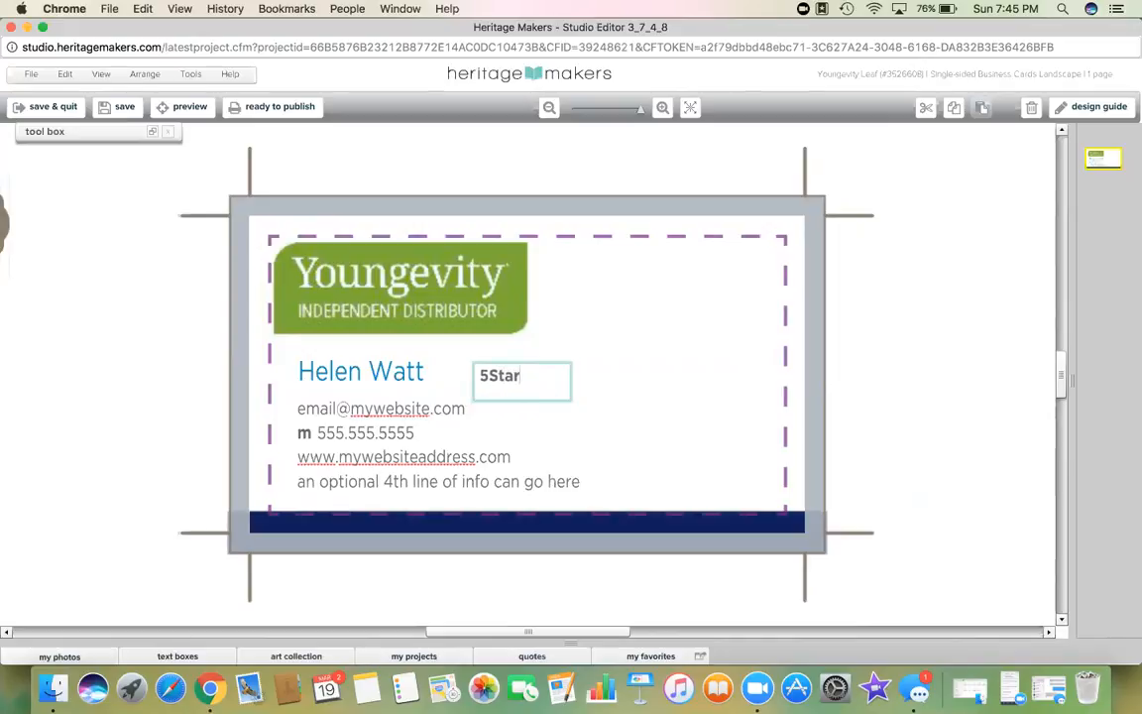
Step: Replace the placeholder e-mail address and phone number with the owner's contact details
{"action": "left_click", "coordinate": [394, 408]}
{"action": "double_click", "coordinate": [333, 408]}
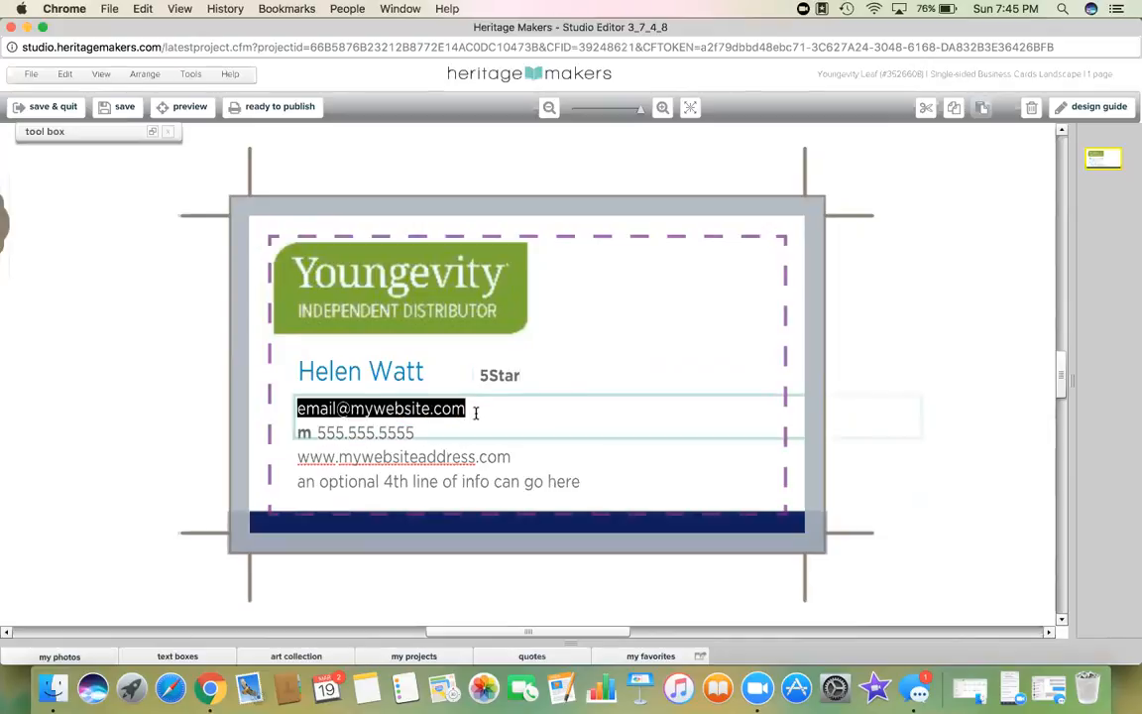
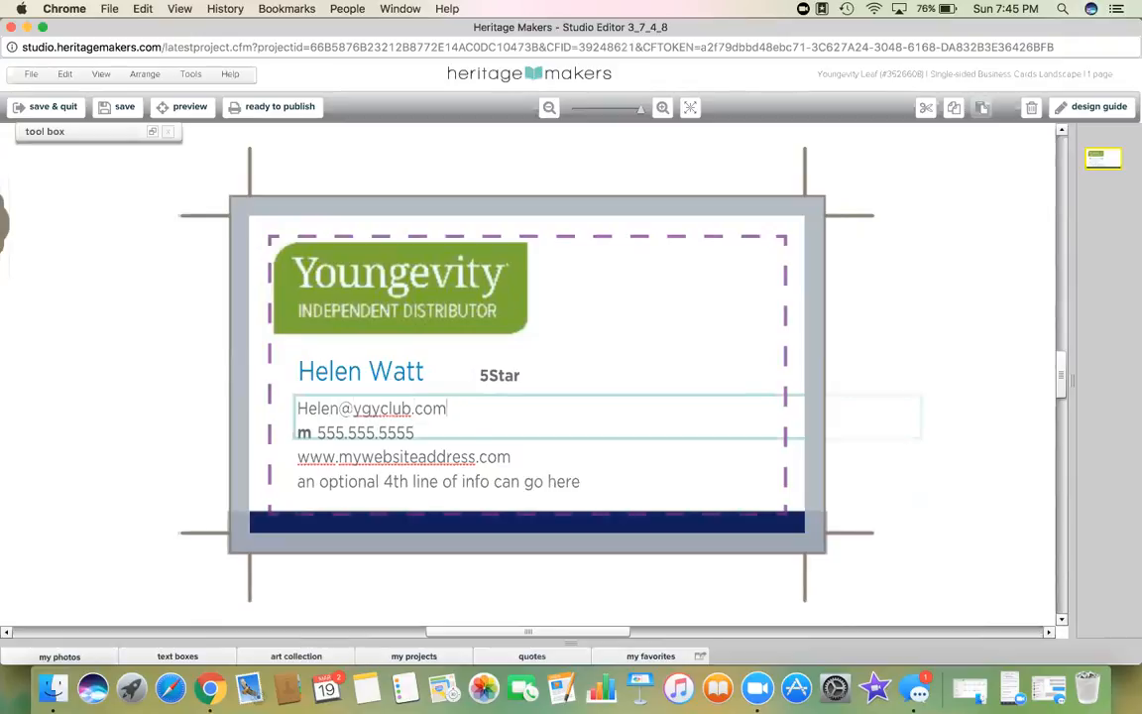
{"action": "left_click", "coordinate": [400, 434]}
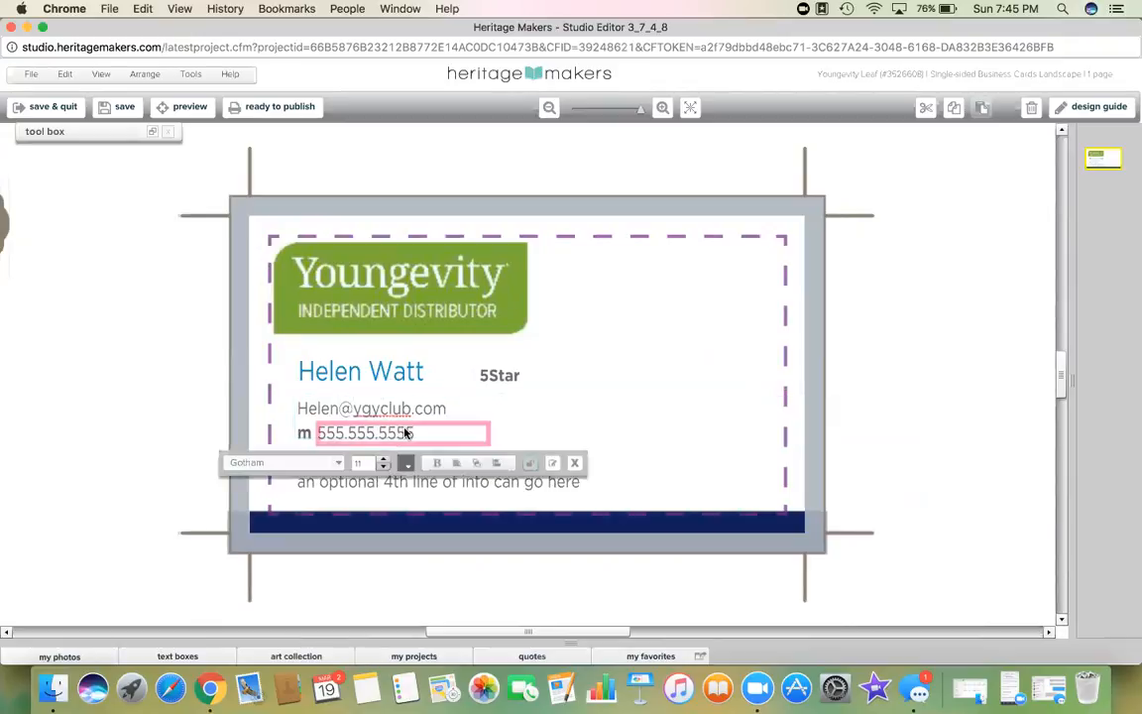
{"action": "double_click", "coordinate": [408, 433]}
{"action": "left_click_drag", "start_coordinate": [413, 432], "coordinate": [314, 434]}
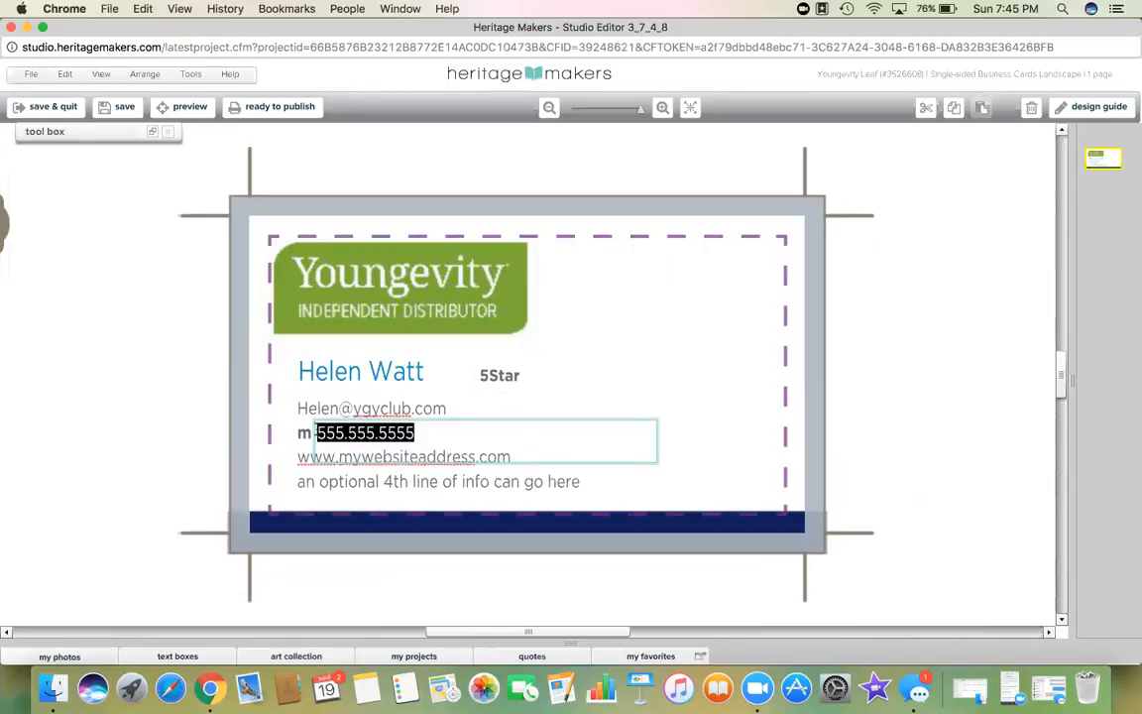
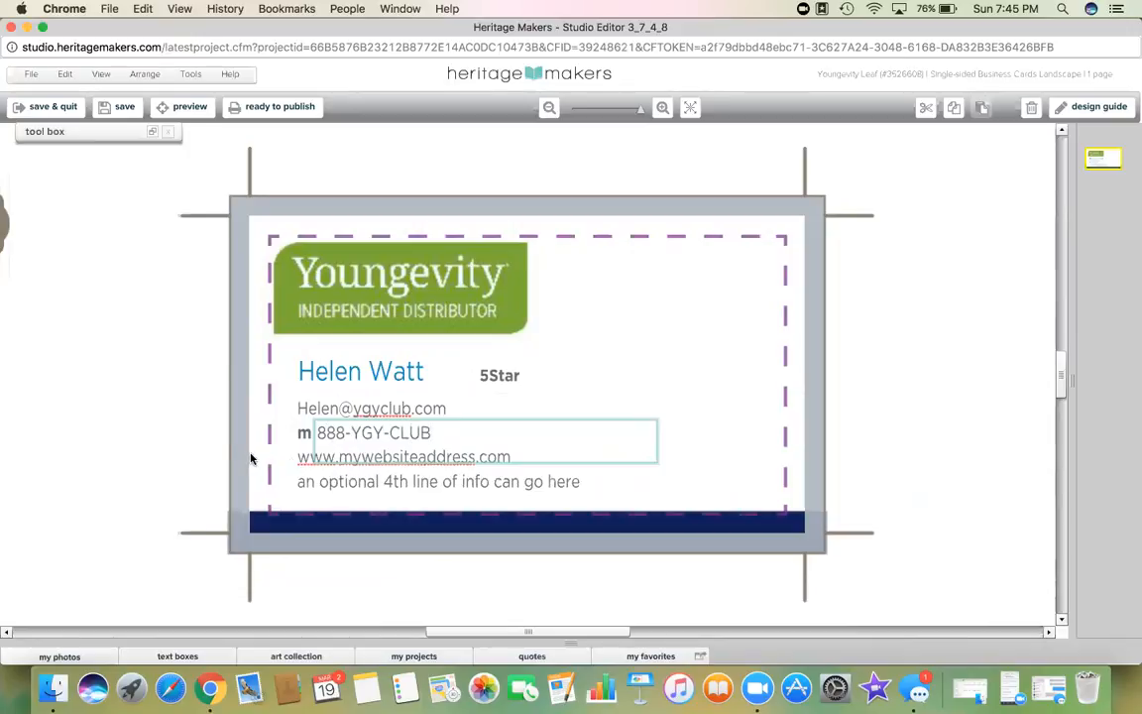
{"action": "left_click", "coordinate": [225, 408]}
Step: Change the optional fourth line to 'I'd love to help you live a healthier lifestyle!'
{"action": "left_click", "coordinate": [391, 460]}
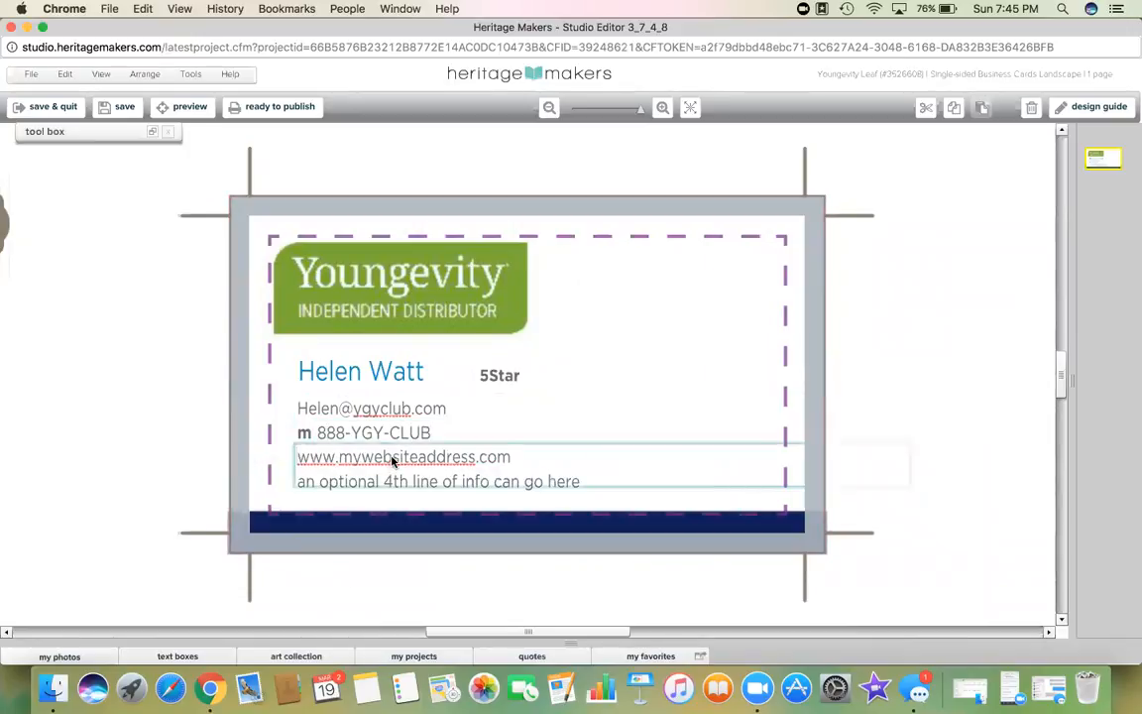
{"action": "left_click", "coordinate": [392, 483]}
{"action": "double_click", "coordinate": [395, 482]}
{"action": "left_click_drag", "start_coordinate": [580, 482], "coordinate": [300, 483]}
{"action": "type", "text": "a"}
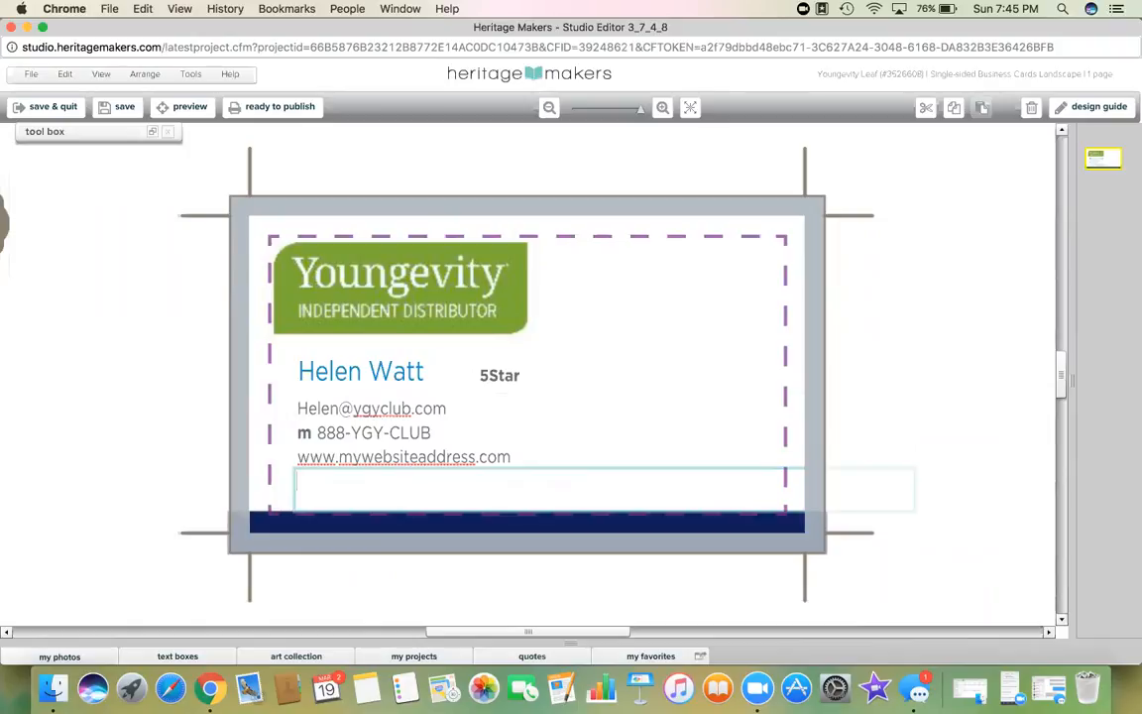
{"action": "type", "text": "I'd love to help"}
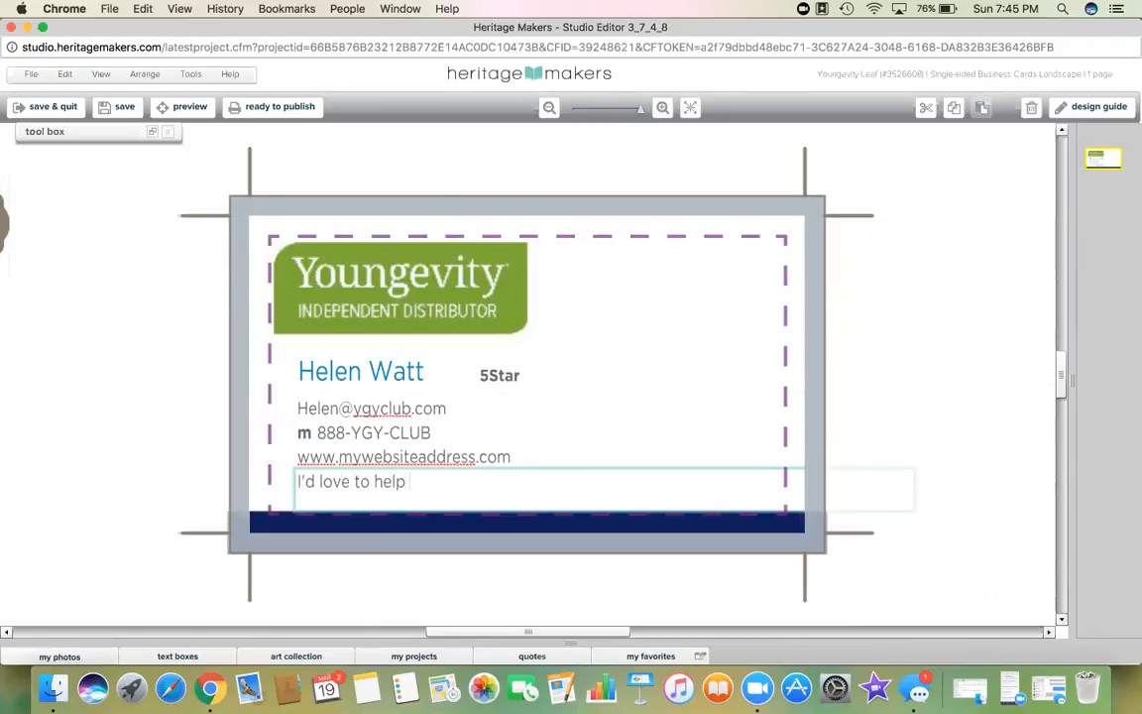
{"action": "type", "text": " you live a healthier lifestyle!"}
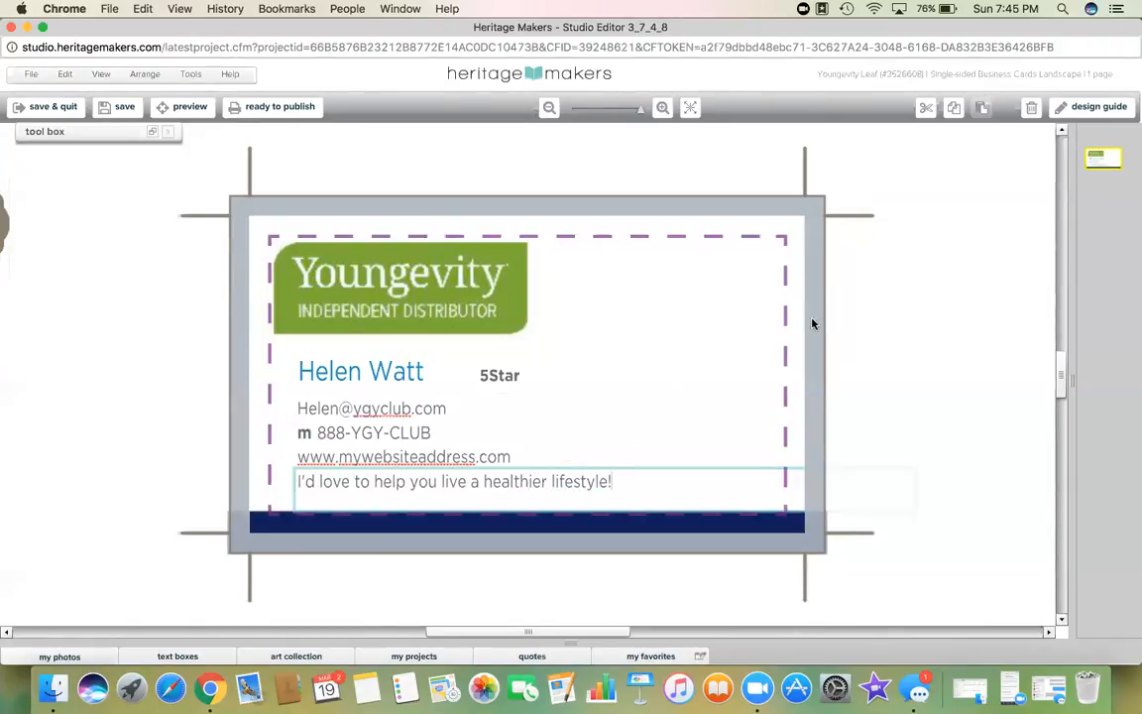
{"action": "left_click", "coordinate": [840, 317]}
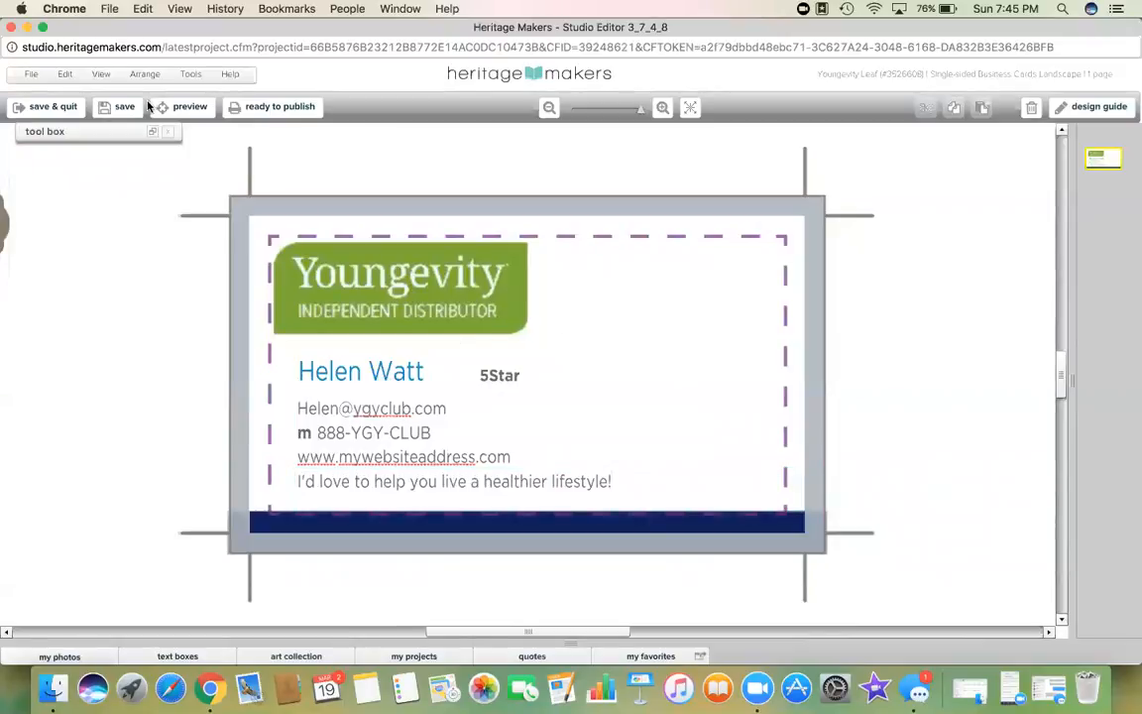
Step: Save the Youngevity Leaf card, confirm all pages were reviewed, and submit it as ready to publish
{"action": "left_click", "coordinate": [118, 110]}
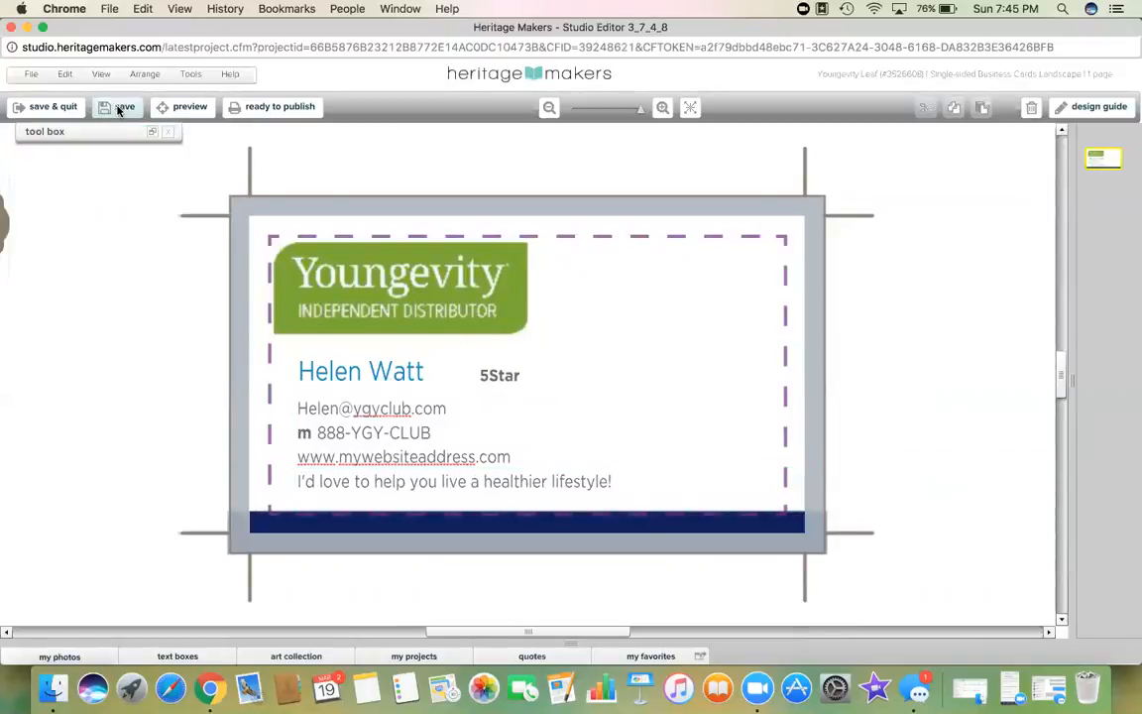
{"action": "left_click", "coordinate": [287, 106]}
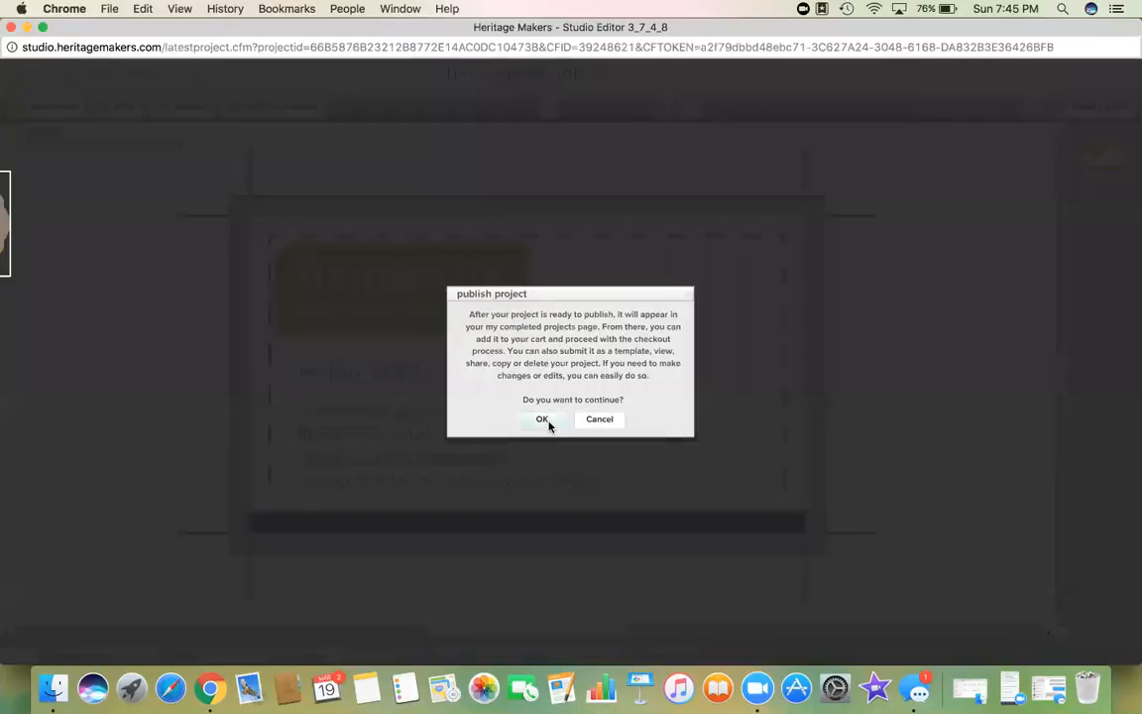
{"action": "left_click", "coordinate": [541, 418]}
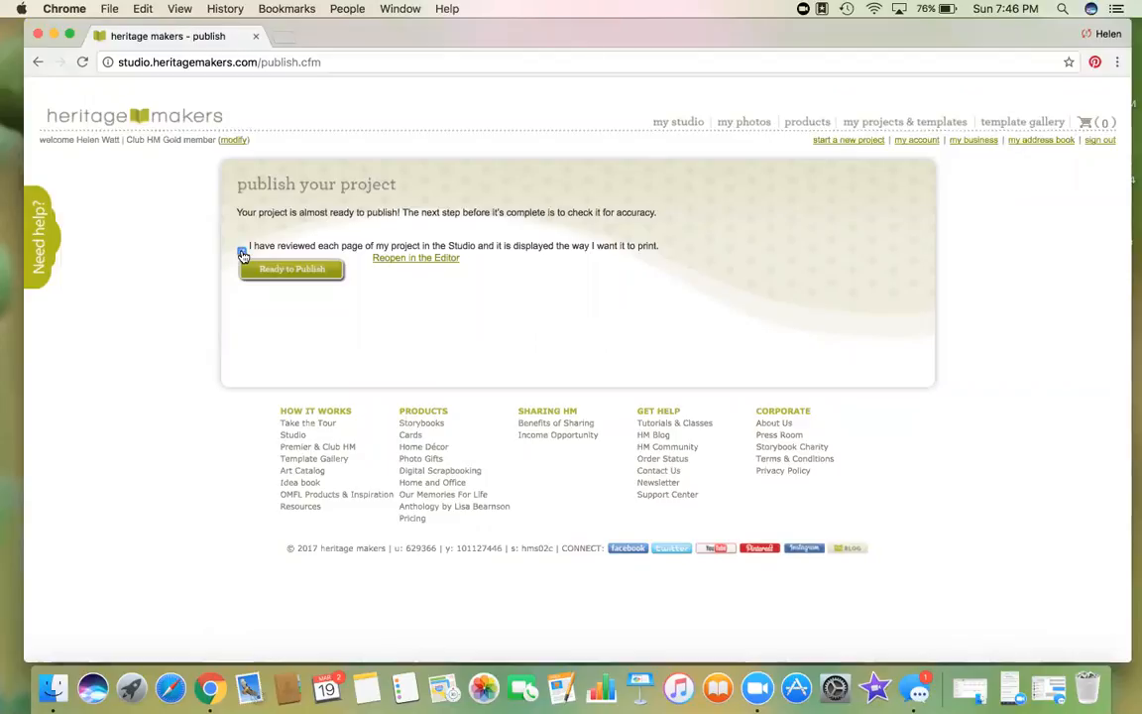
{"action": "left_click", "coordinate": [243, 250]}
{"action": "left_click", "coordinate": [300, 269]}
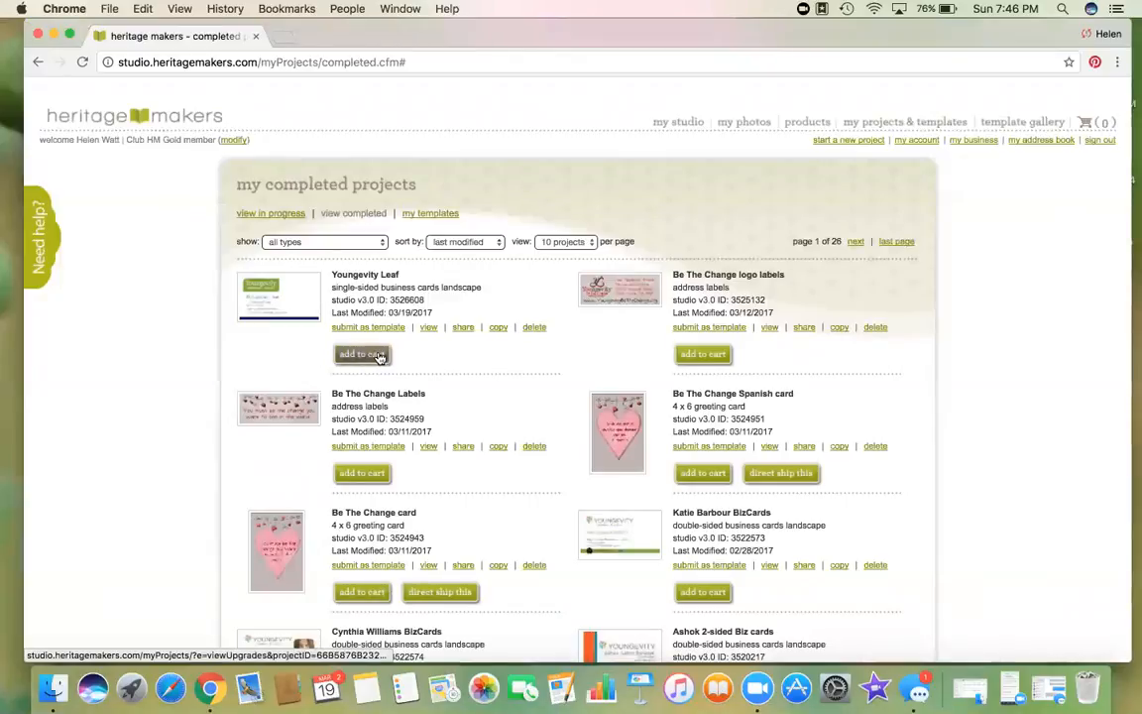
{"action": "left_click", "coordinate": [428, 328]}
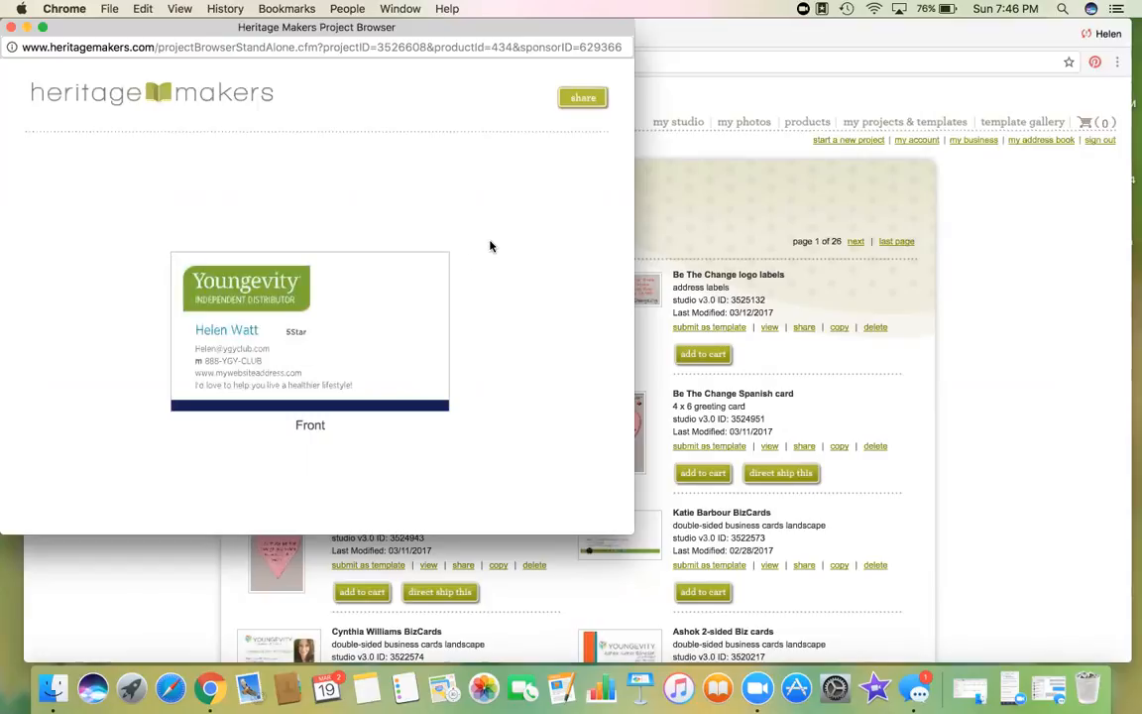
{"action": "left_click", "coordinate": [12, 27]}
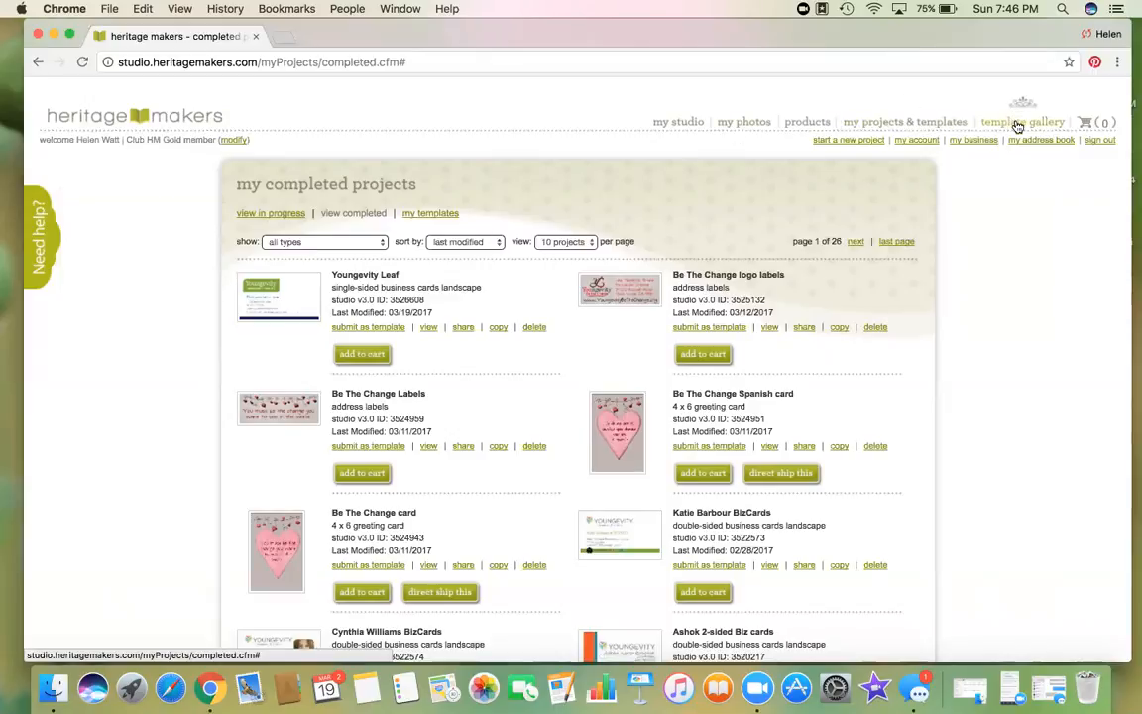
Step: Filter Home and Office to 3 x 9 and 5.5 x 8.5 Notepad Sets and open Meeting Agenda - Family
{"action": "mouse_move", "coordinate": [1017, 124]}
{"action": "left_click", "coordinate": [533, 308]}
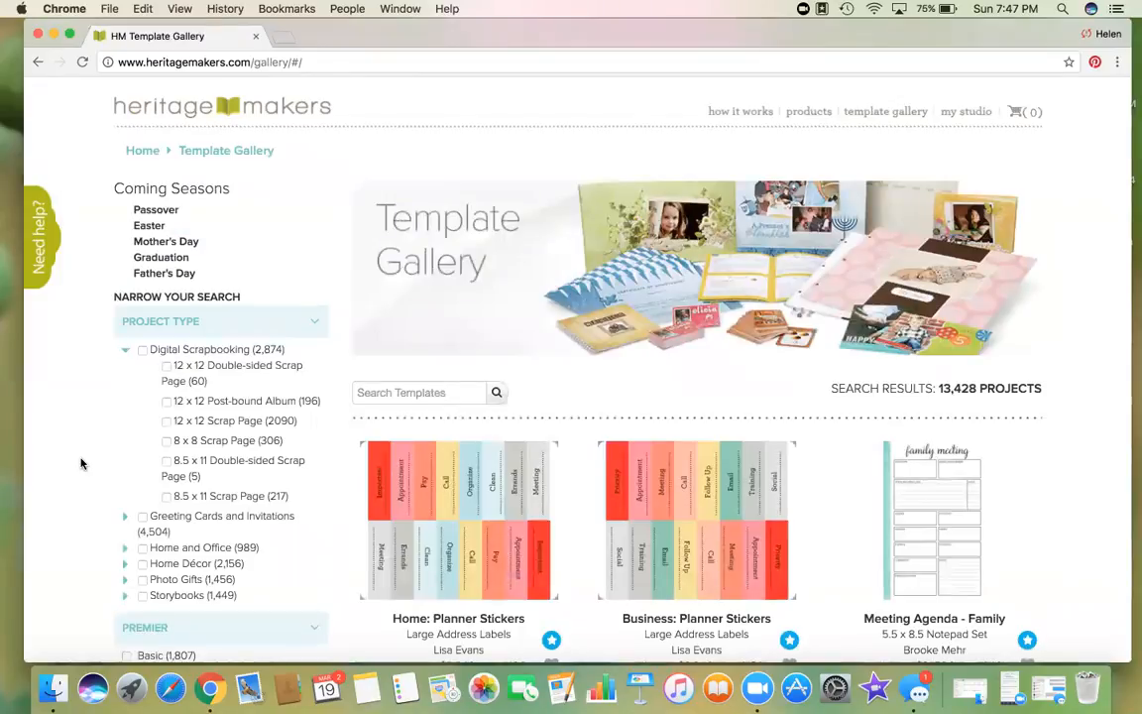
{"action": "left_click", "coordinate": [124, 350]}
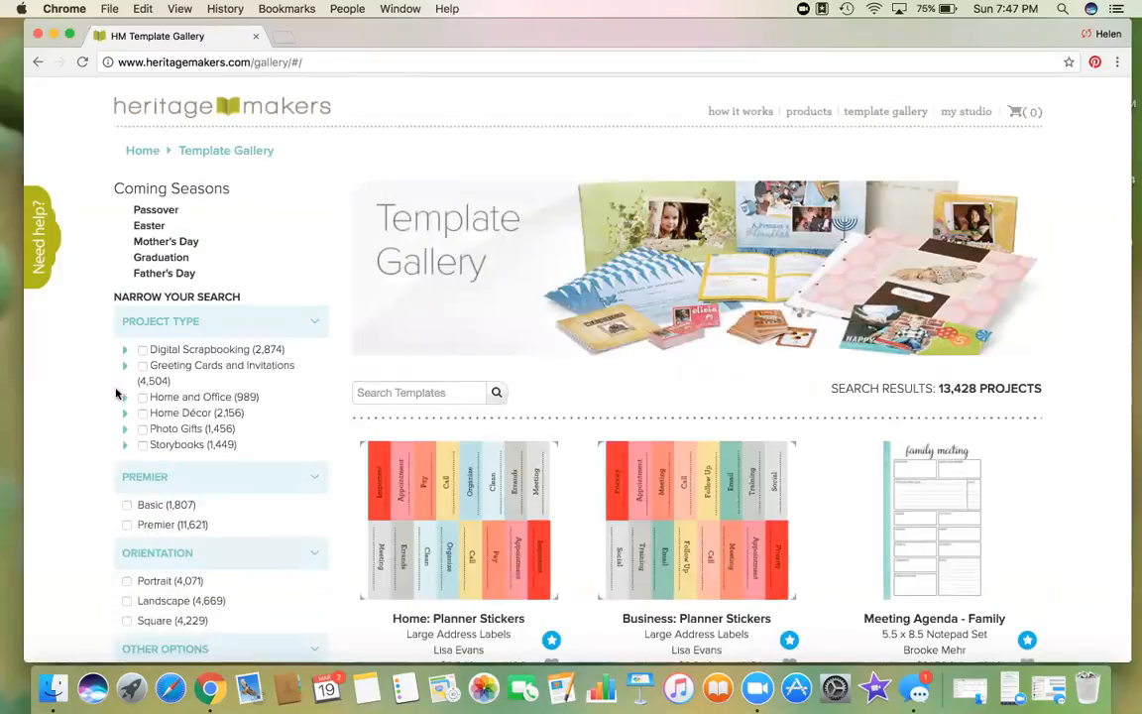
{"action": "left_click", "coordinate": [124, 397]}
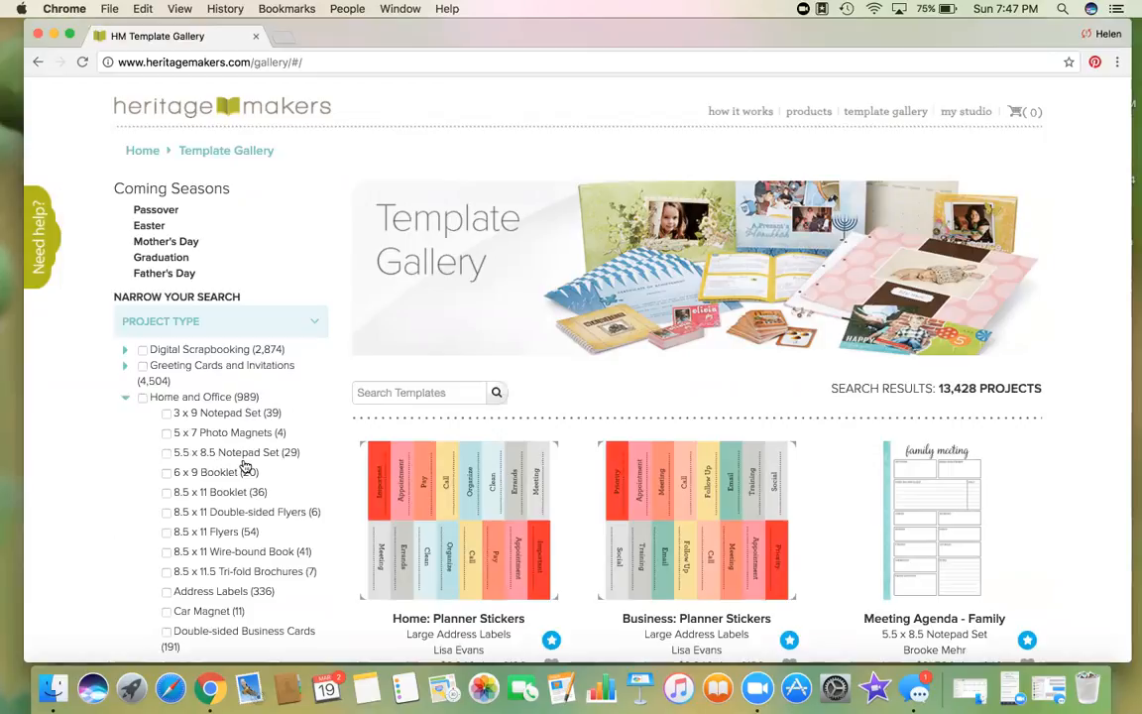
{"action": "left_click", "coordinate": [166, 413]}
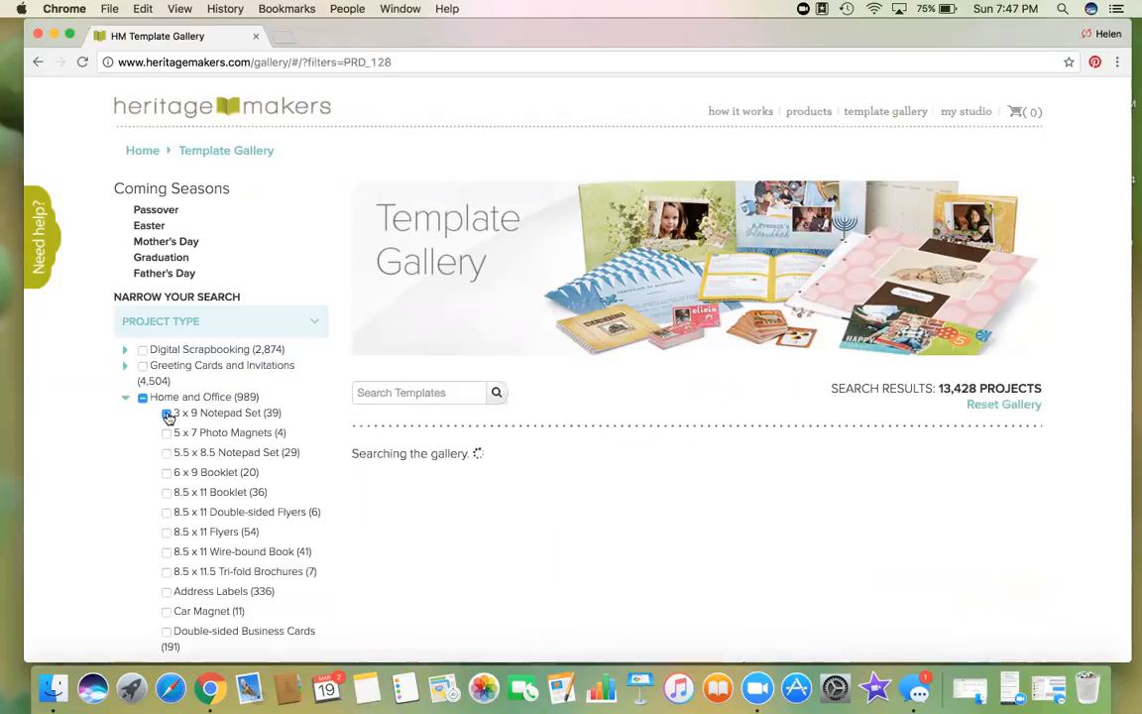
{"action": "left_click", "coordinate": [166, 453]}
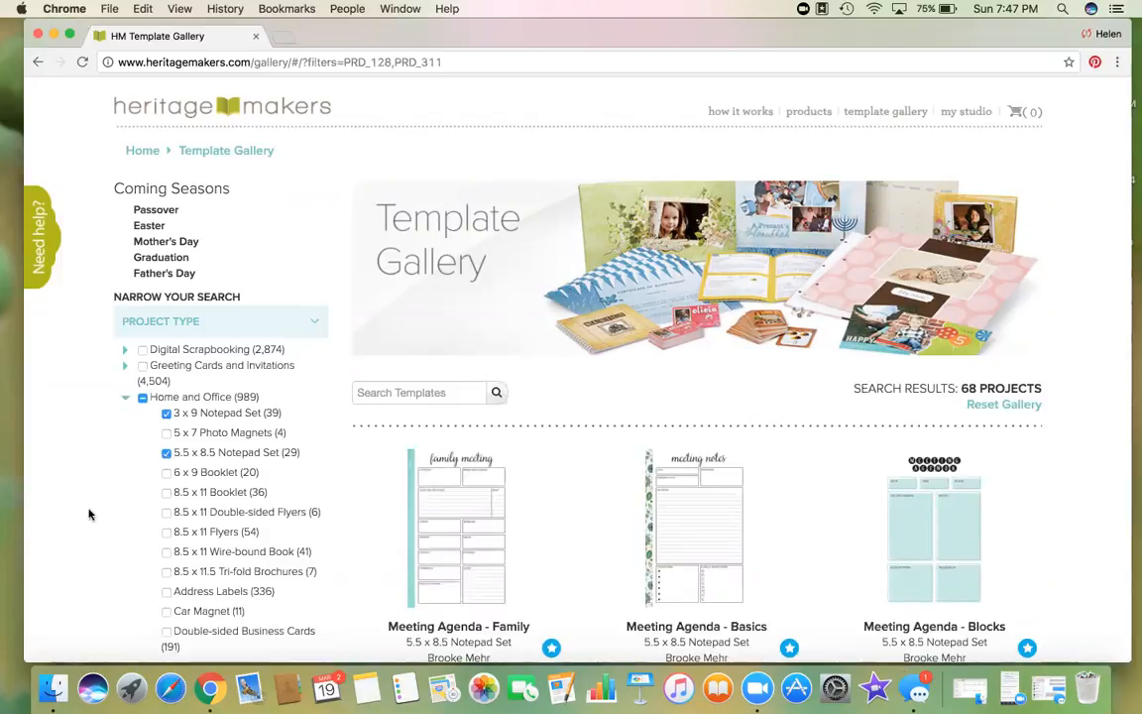
{"action": "scroll", "coordinate": [88, 513], "scroll_direction": "down", "scroll_amount": 6}
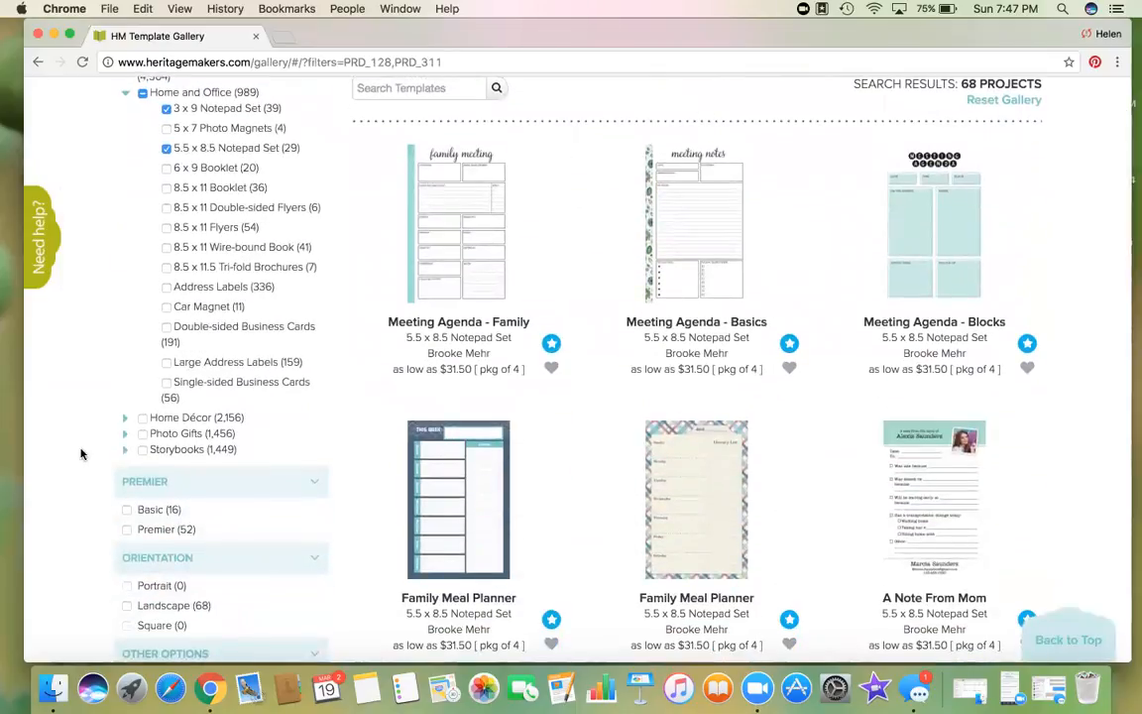
{"action": "scroll", "coordinate": [82, 454], "scroll_direction": "down", "scroll_amount": 1}
{"action": "left_click", "coordinate": [440, 204]}
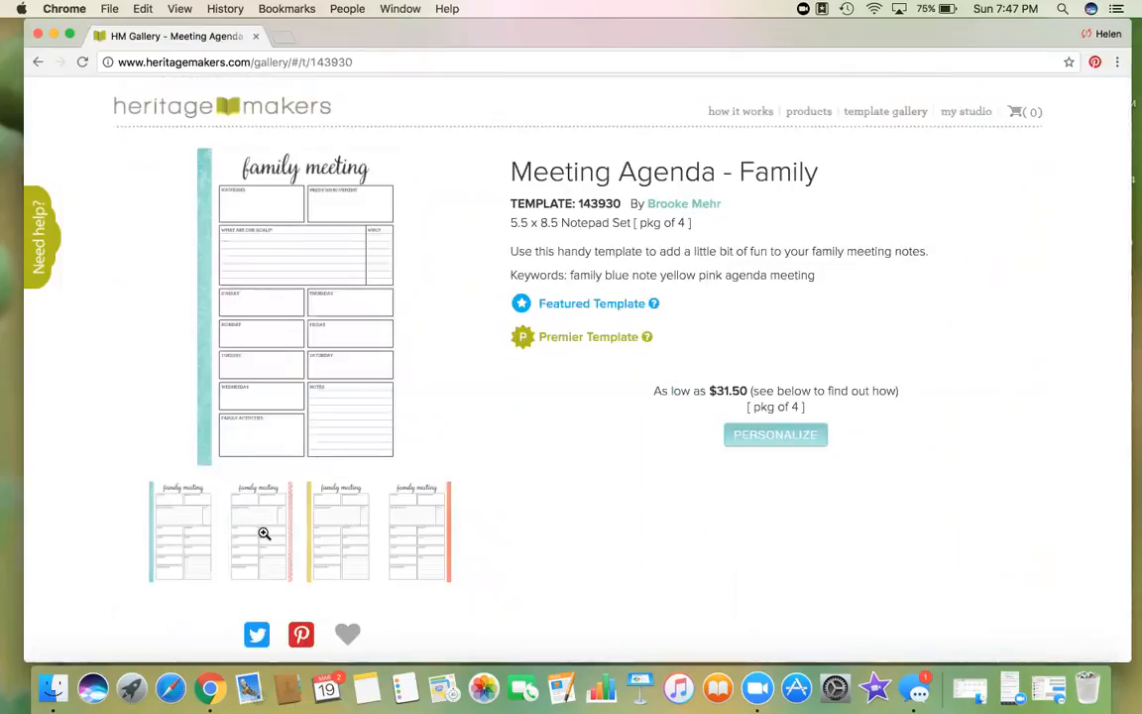
Step: View the enlarged Design 2 preview, then return to the notepad gallery and scroll through it
{"action": "left_click", "coordinate": [263, 537]}
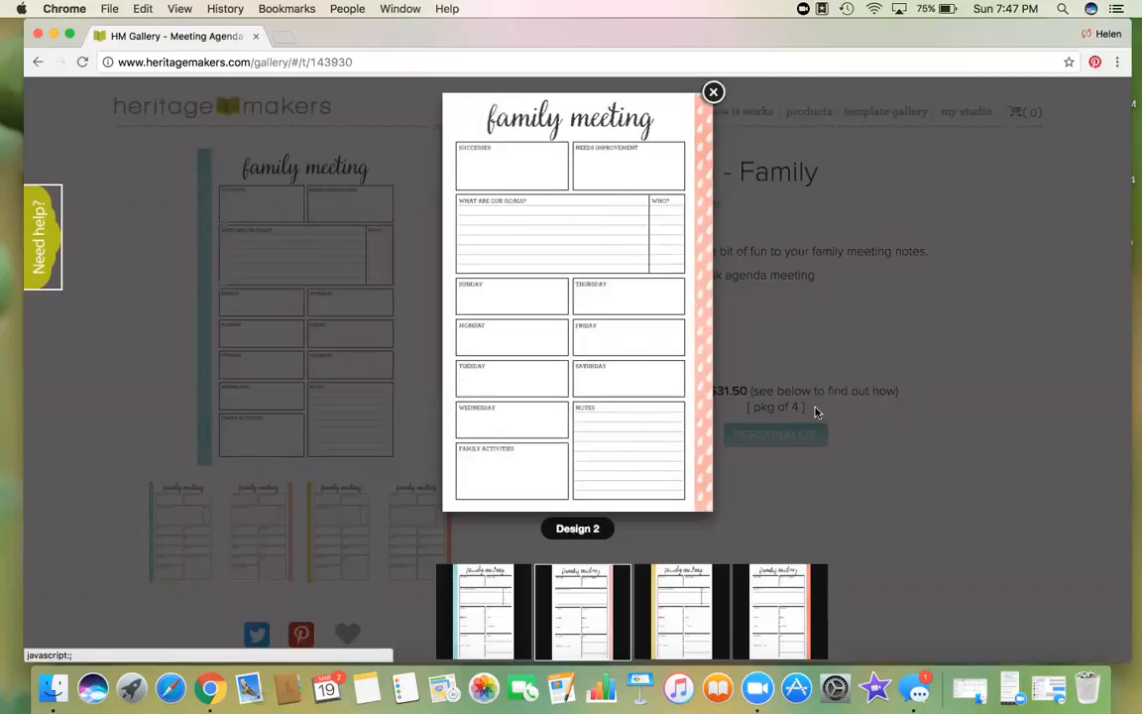
{"action": "left_click", "coordinate": [973, 374]}
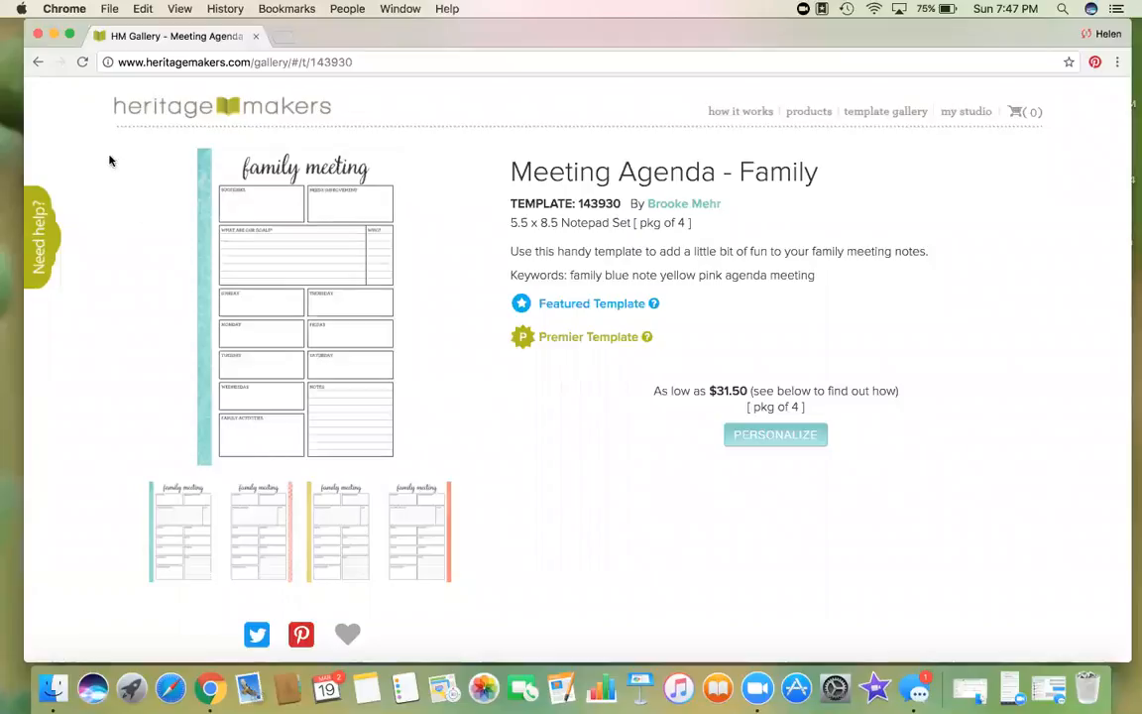
{"action": "left_click", "coordinate": [37, 62]}
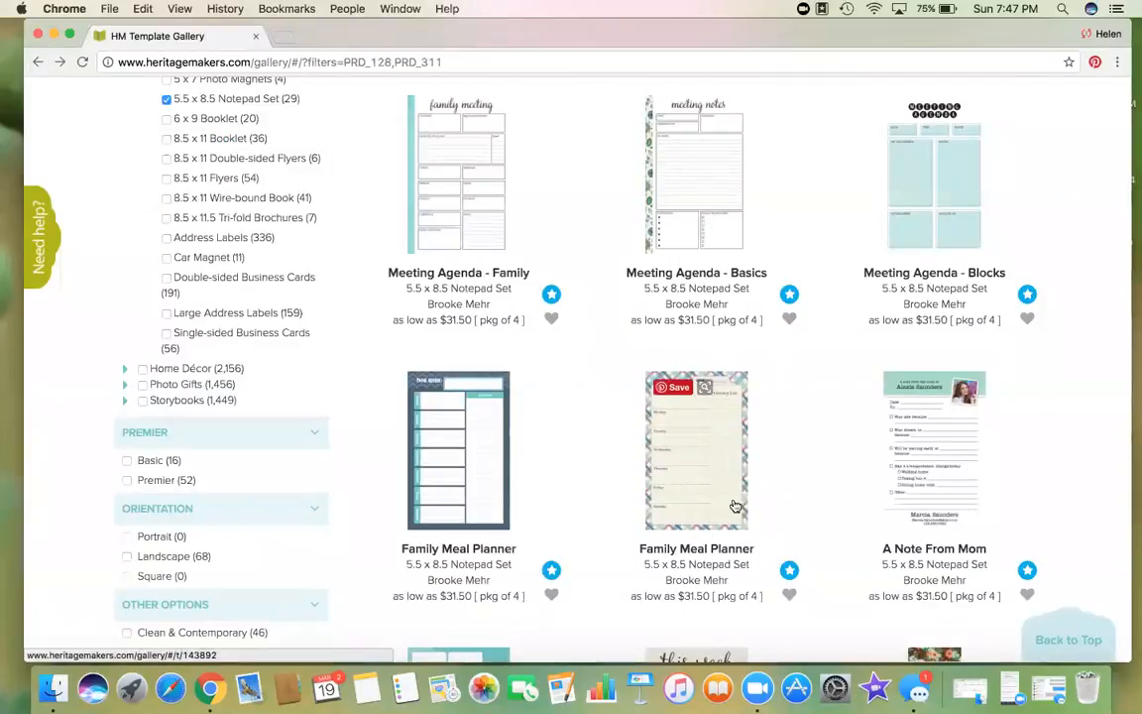
{"action": "scroll", "coordinate": [1084, 480], "scroll_direction": "down", "scroll_amount": 5}
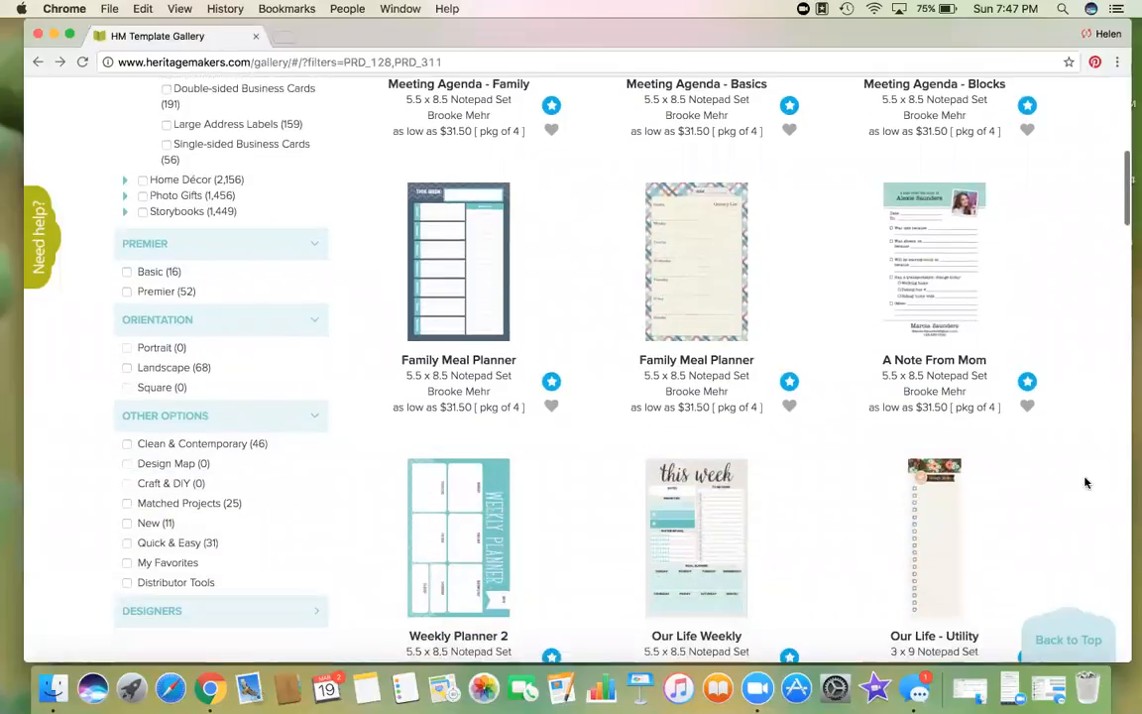
{"action": "scroll", "coordinate": [1085, 483], "scroll_direction": "down", "scroll_amount": 5}
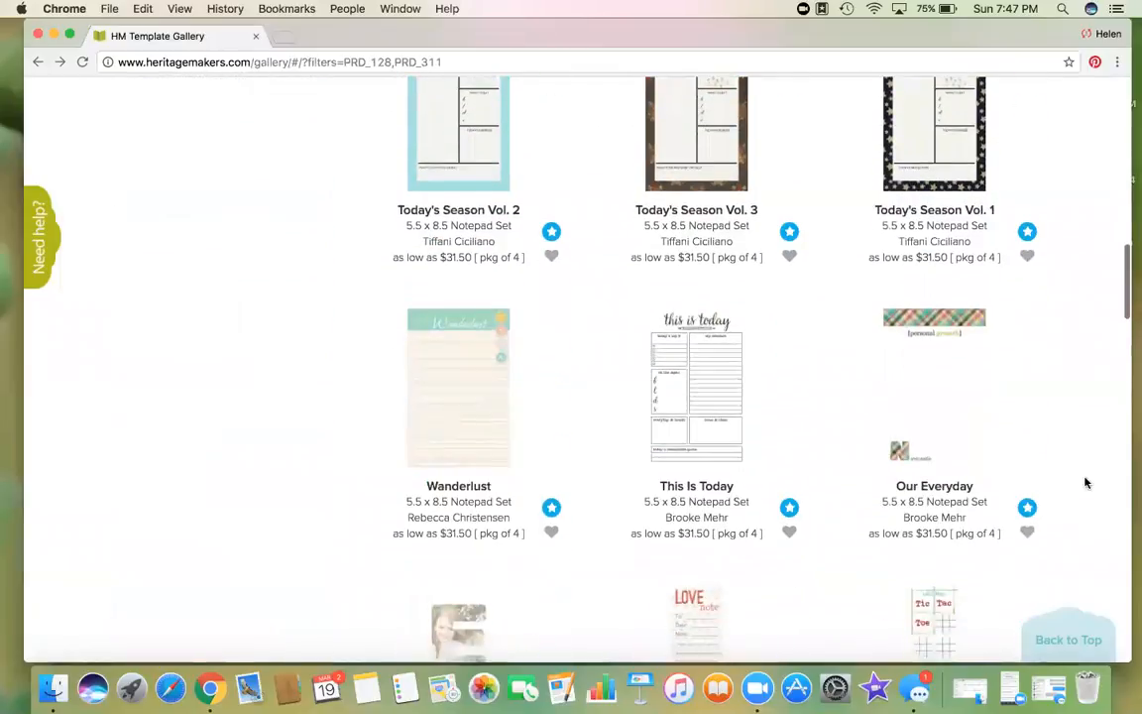
{"action": "scroll", "coordinate": [1086, 482], "scroll_direction": "down", "scroll_amount": 1}
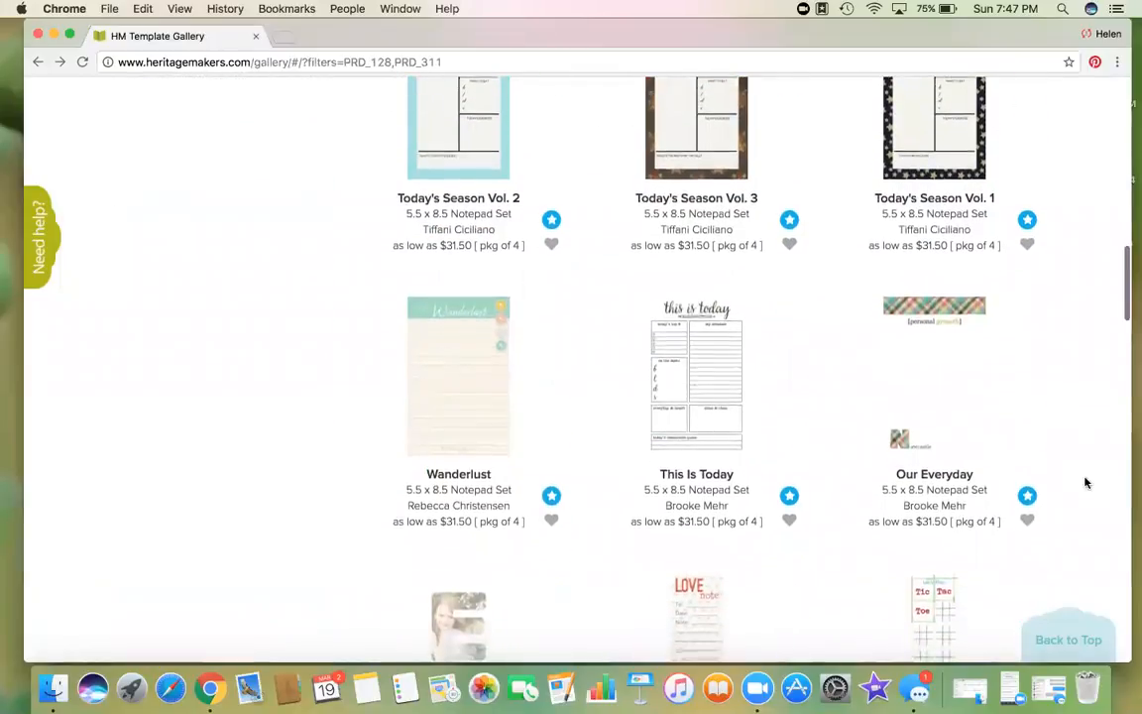
{"action": "scroll", "coordinate": [1085, 483], "scroll_direction": "down", "scroll_amount": 3}
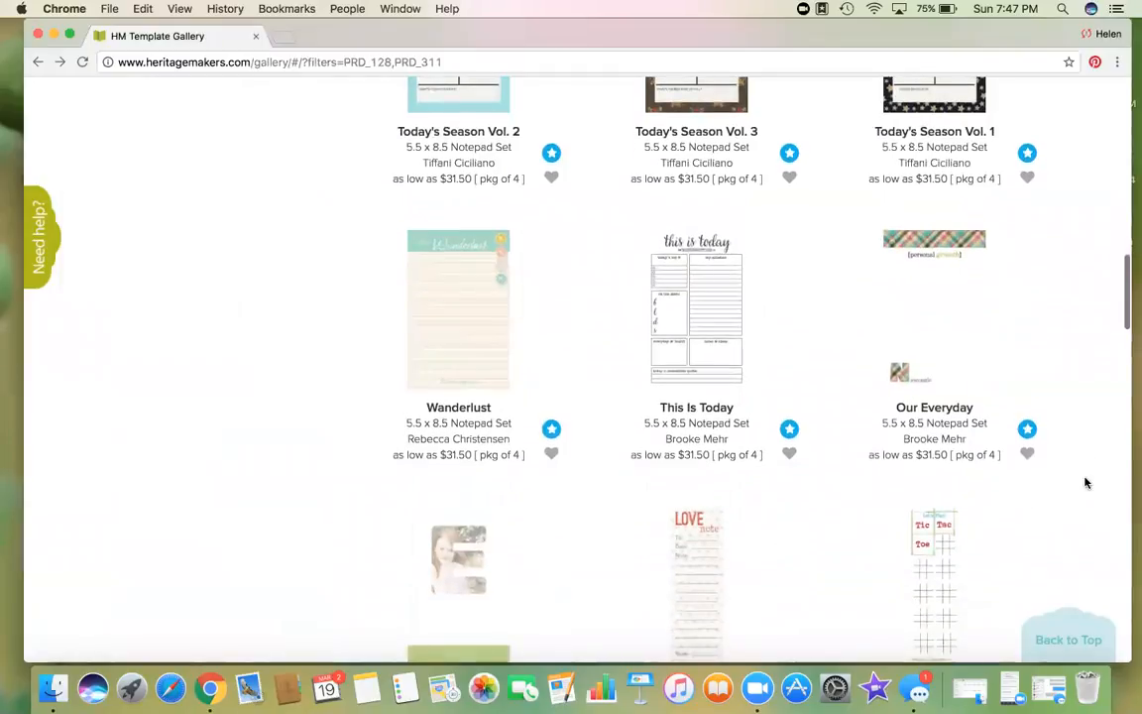
{"action": "scroll", "coordinate": [1086, 482], "scroll_direction": "up", "scroll_amount": 8}
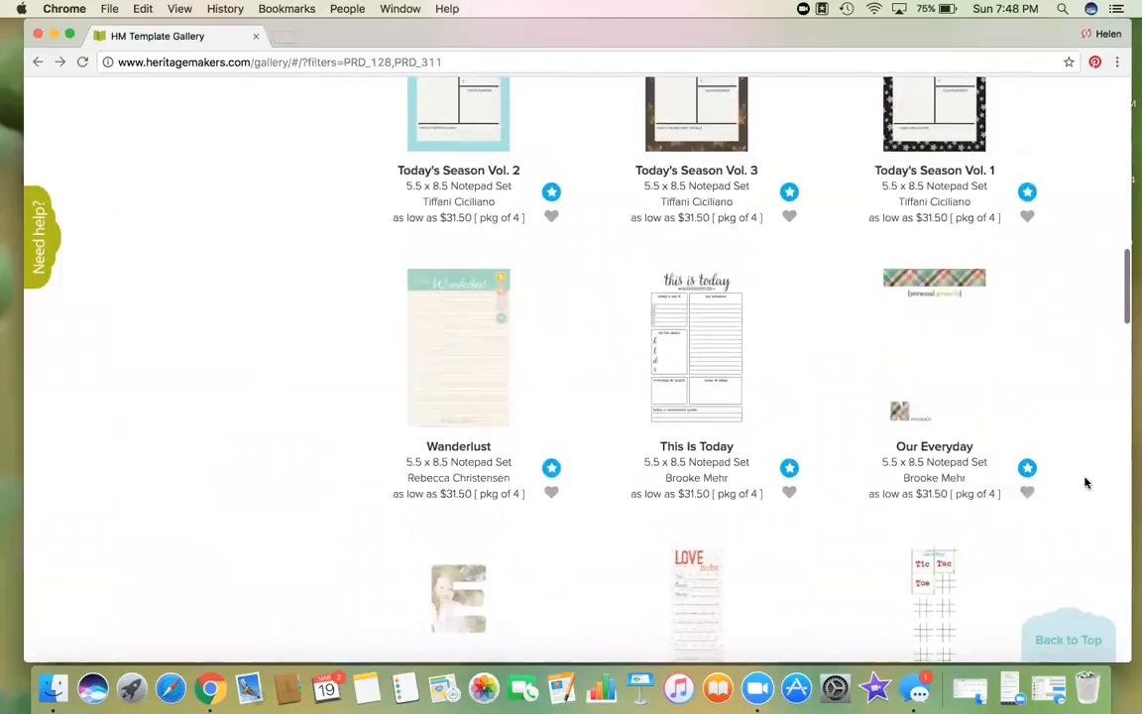
{"action": "scroll", "coordinate": [1085, 483], "scroll_direction": "up", "scroll_amount": 3}
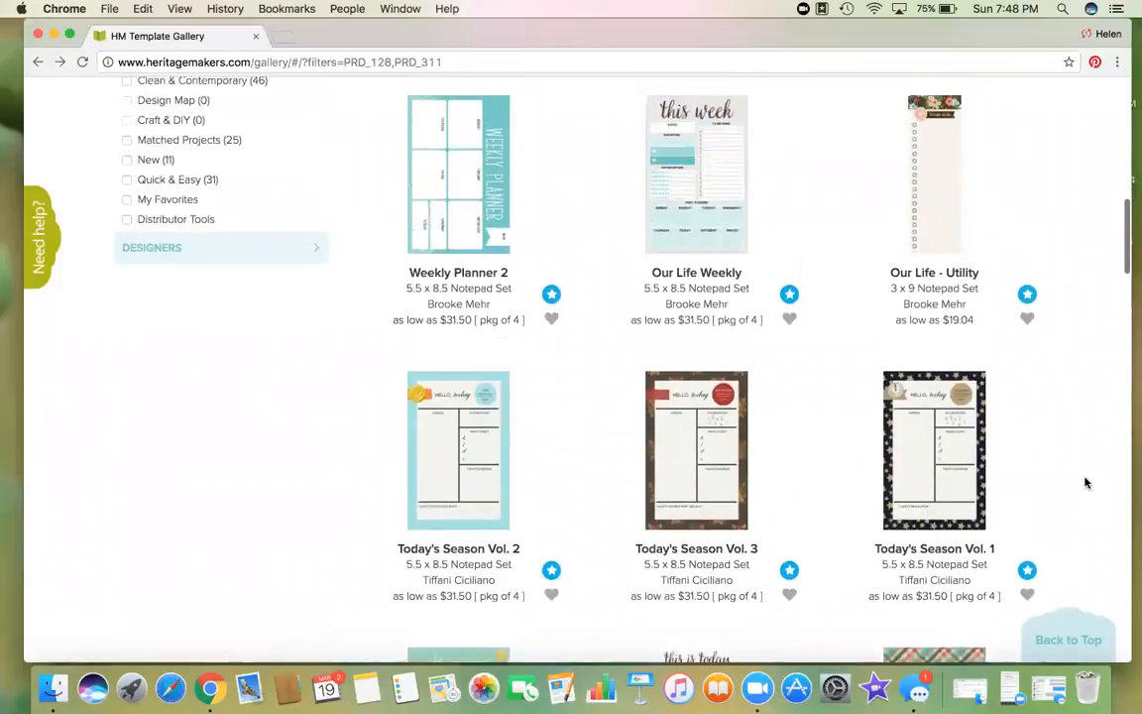
Step: Filter to Distributor Tools and personalize the 90 for Life 3 x 9 Notepad Set template
{"action": "left_click", "coordinate": [128, 244]}
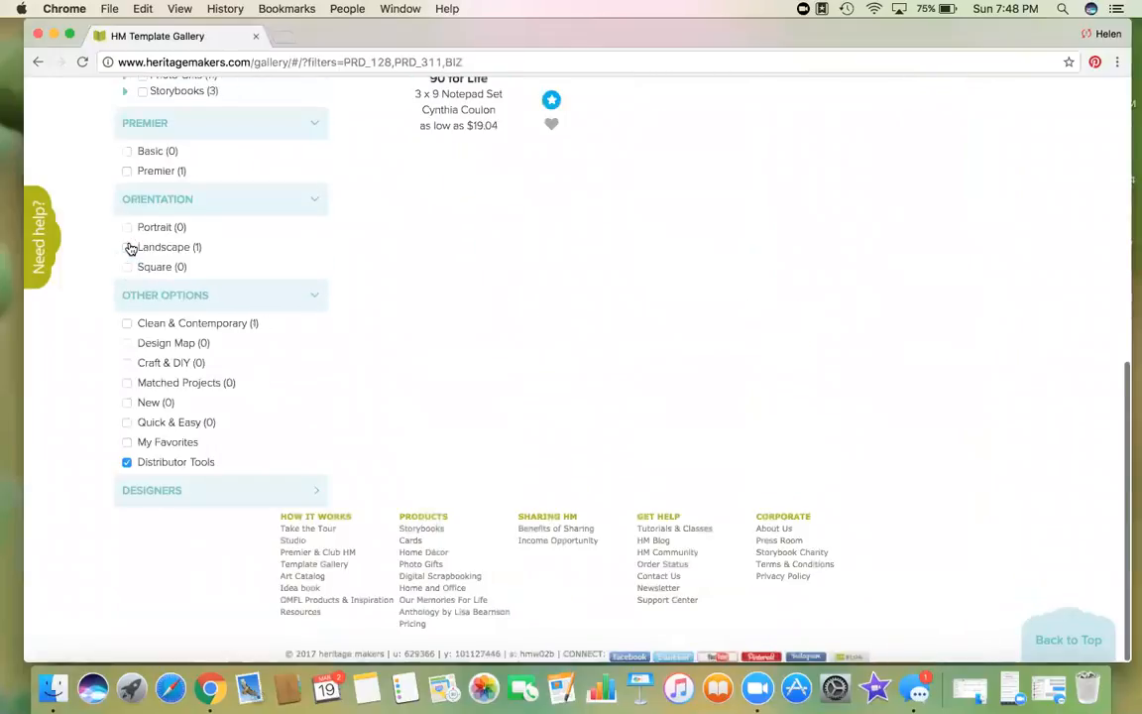
{"action": "scroll", "coordinate": [461, 411], "scroll_direction": "up", "scroll_amount": 7}
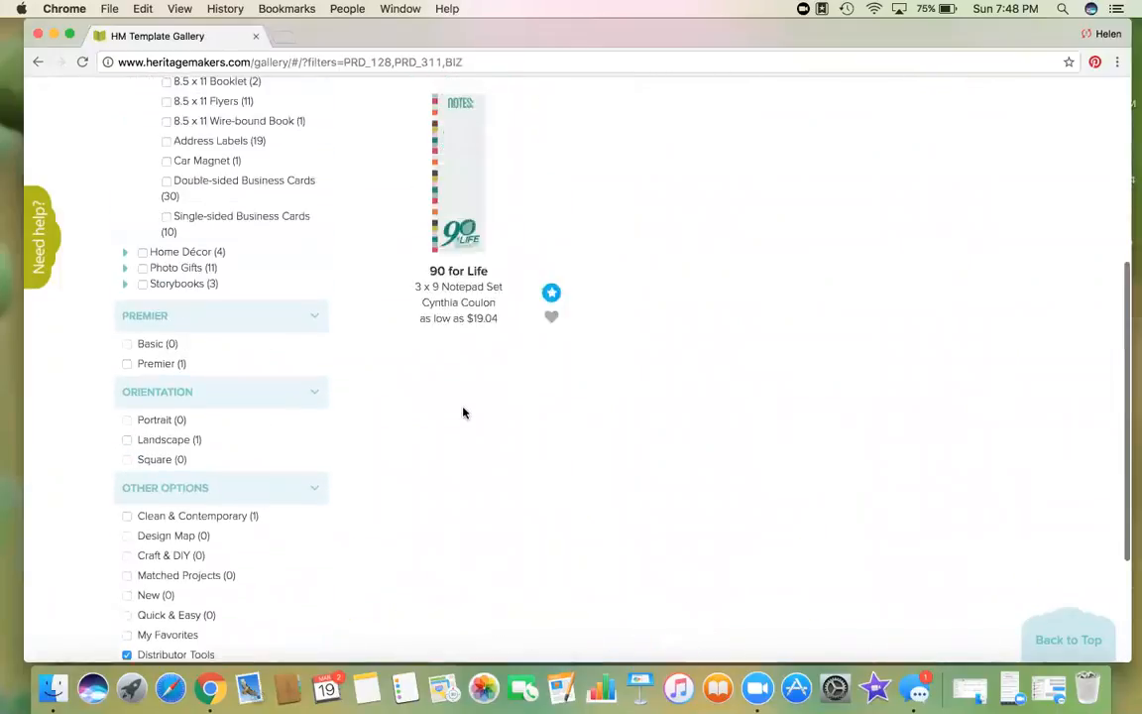
{"action": "left_click", "coordinate": [461, 286]}
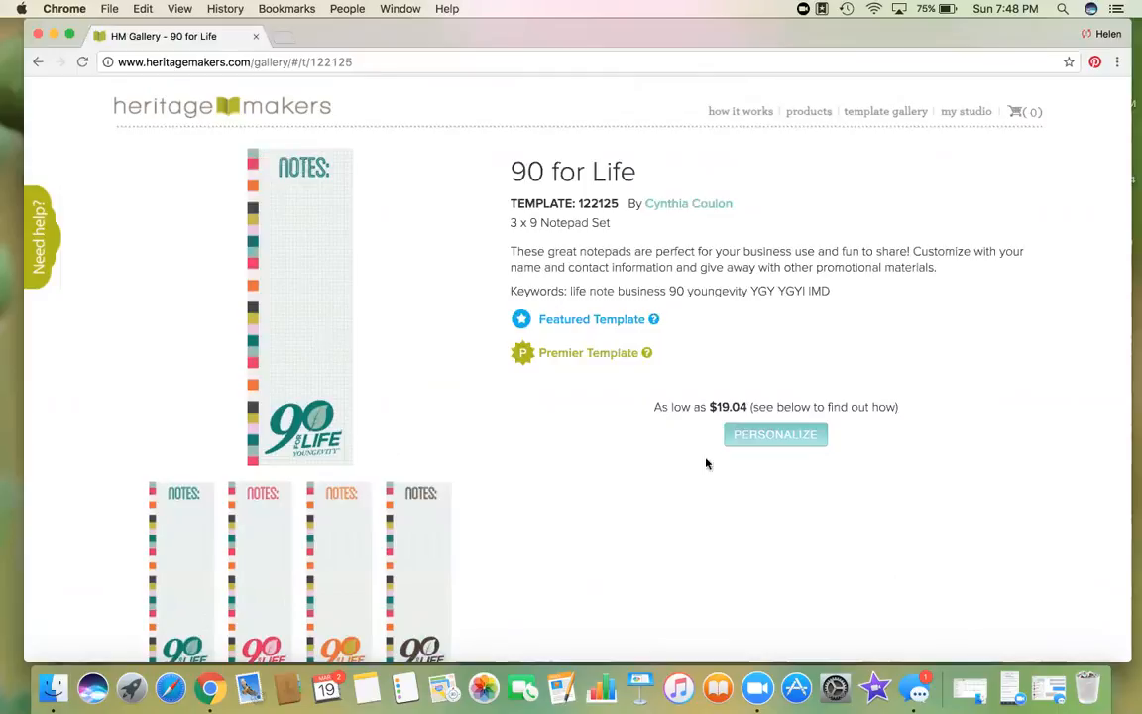
{"action": "left_click", "coordinate": [789, 444]}
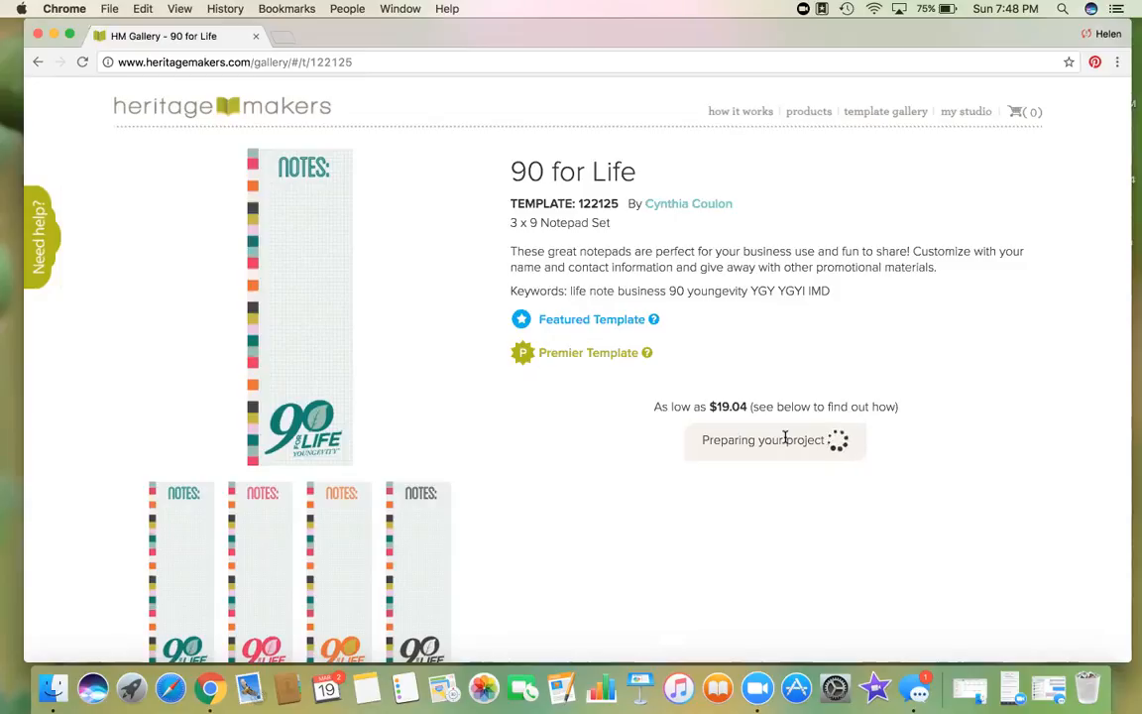
Step: Open the prepared 90 for Life notepad project and dismiss the Studio Editor welcome overlay
{"action": "left_click", "coordinate": [786, 441]}
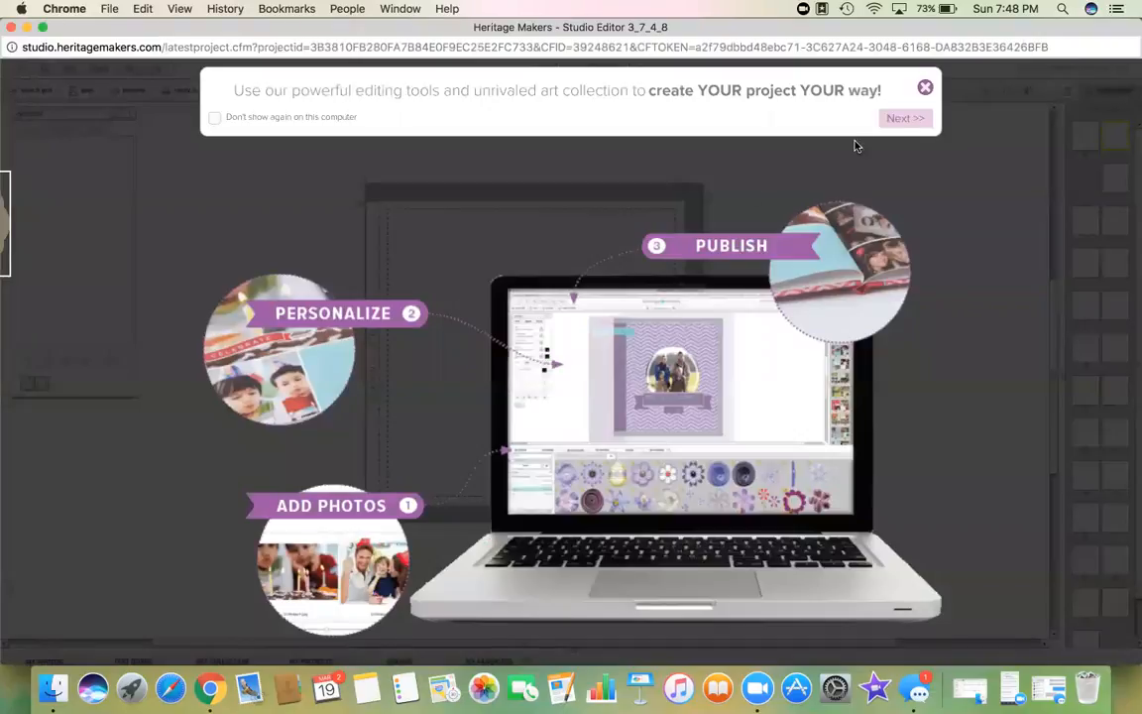
{"action": "left_click", "coordinate": [925, 87]}
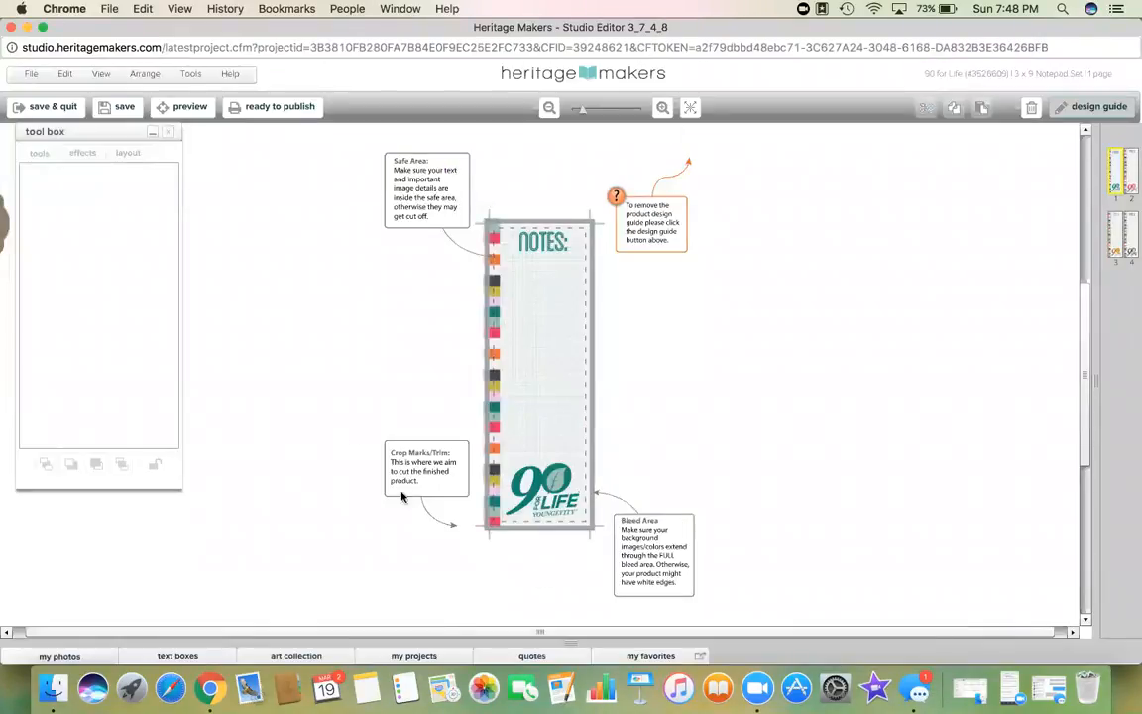
Step: Hide the design guide, zoom in, and add a title text box under NOTES: with the team member's name
{"action": "left_click", "coordinate": [1095, 107]}
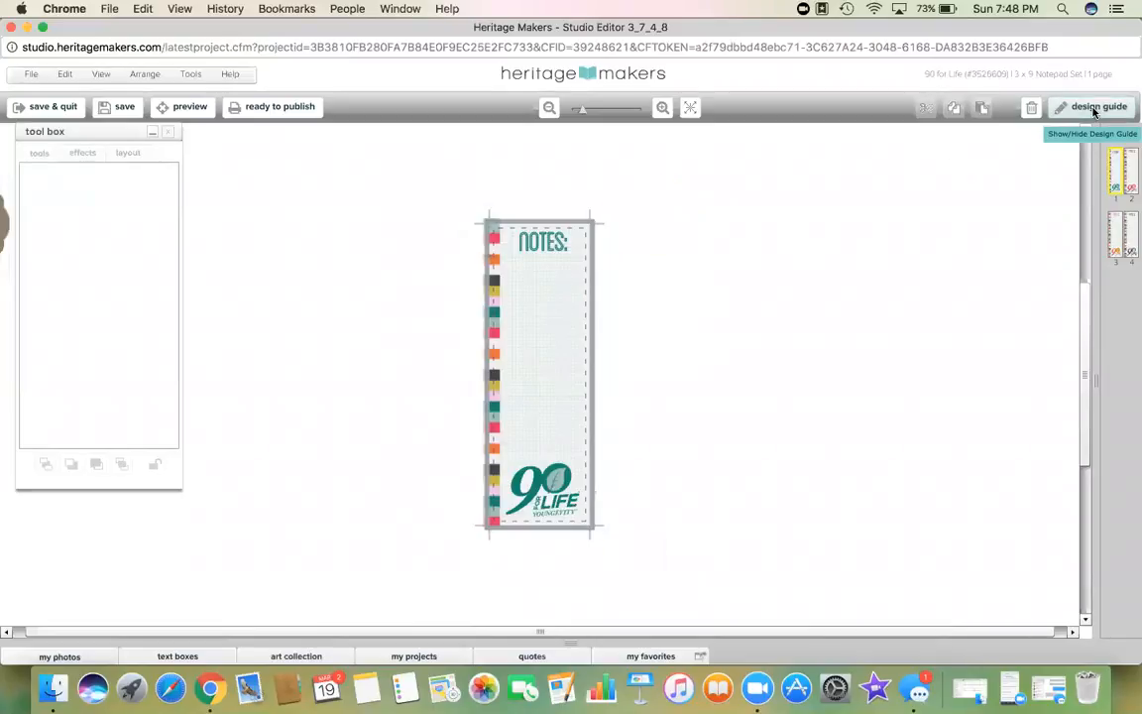
{"action": "left_click", "coordinate": [662, 108]}
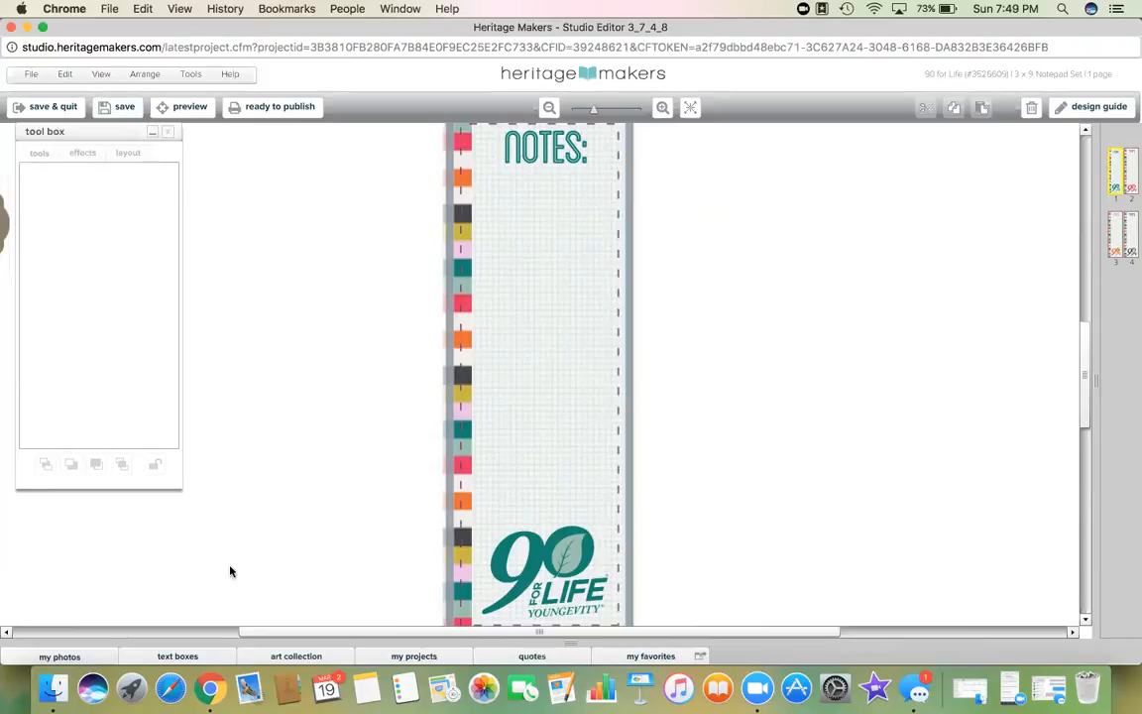
{"action": "left_click", "coordinate": [183, 655]}
{"action": "left_click_drag", "start_coordinate": [346, 548], "coordinate": [525, 181]}
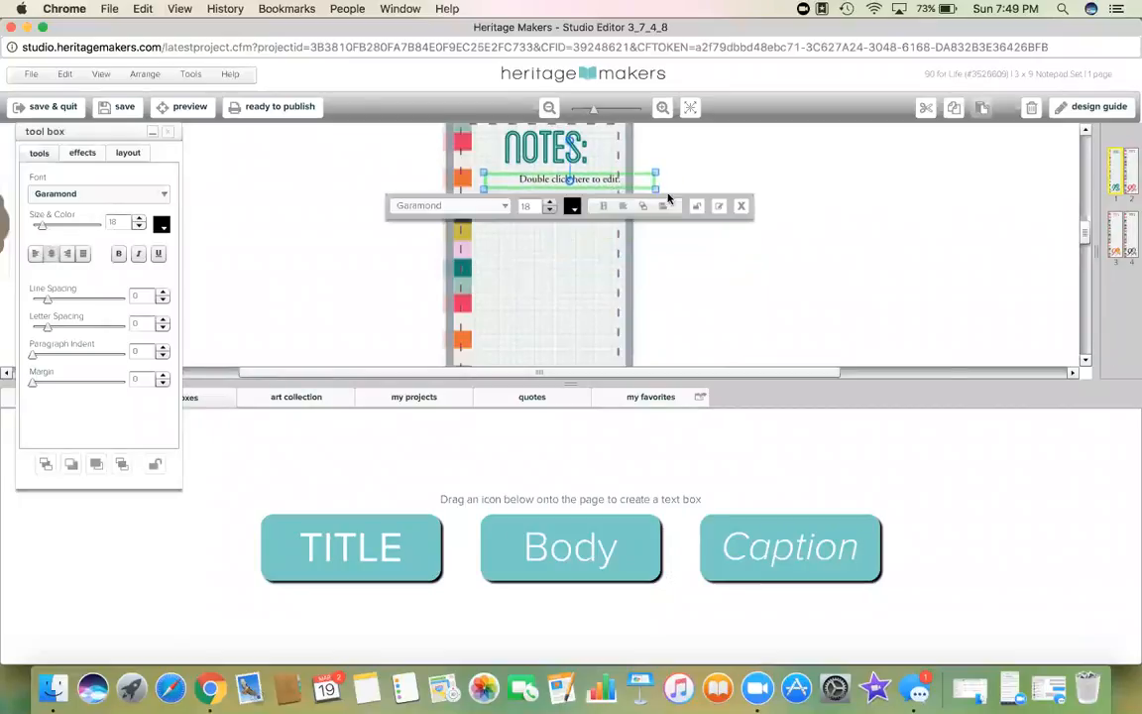
{"action": "left_click_drag", "start_coordinate": [657, 190], "coordinate": [613, 200]}
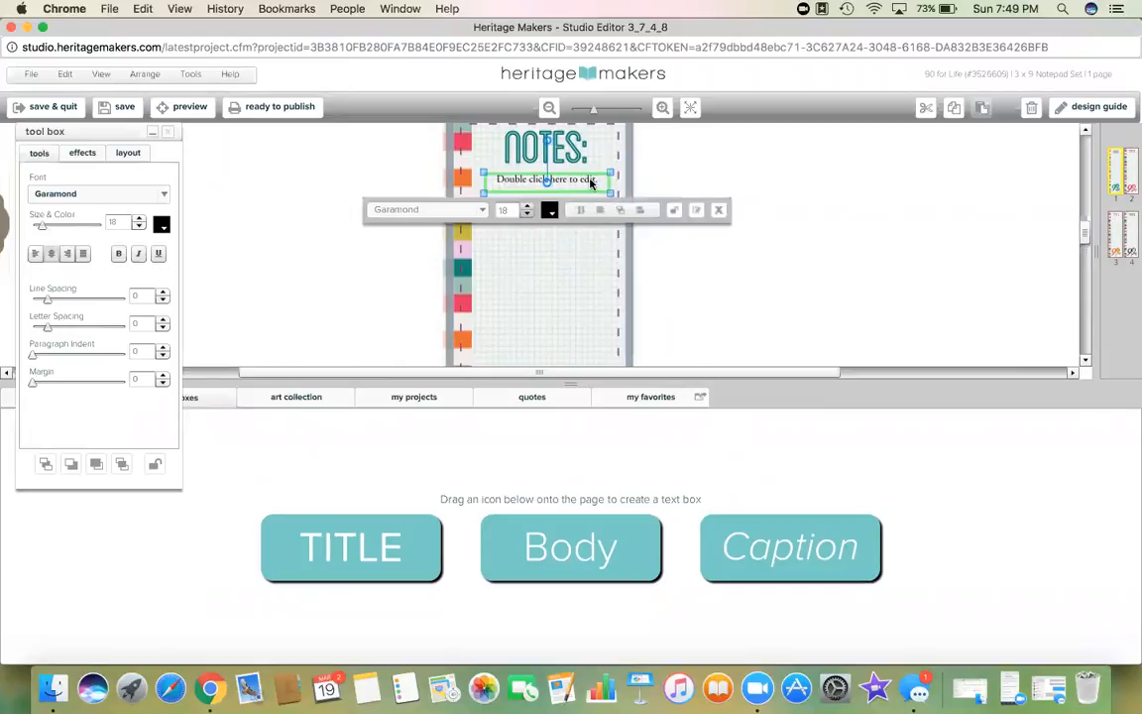
{"action": "double_click", "coordinate": [592, 184]}
{"action": "left_click_drag", "start_coordinate": [599, 178], "coordinate": [469, 176]}
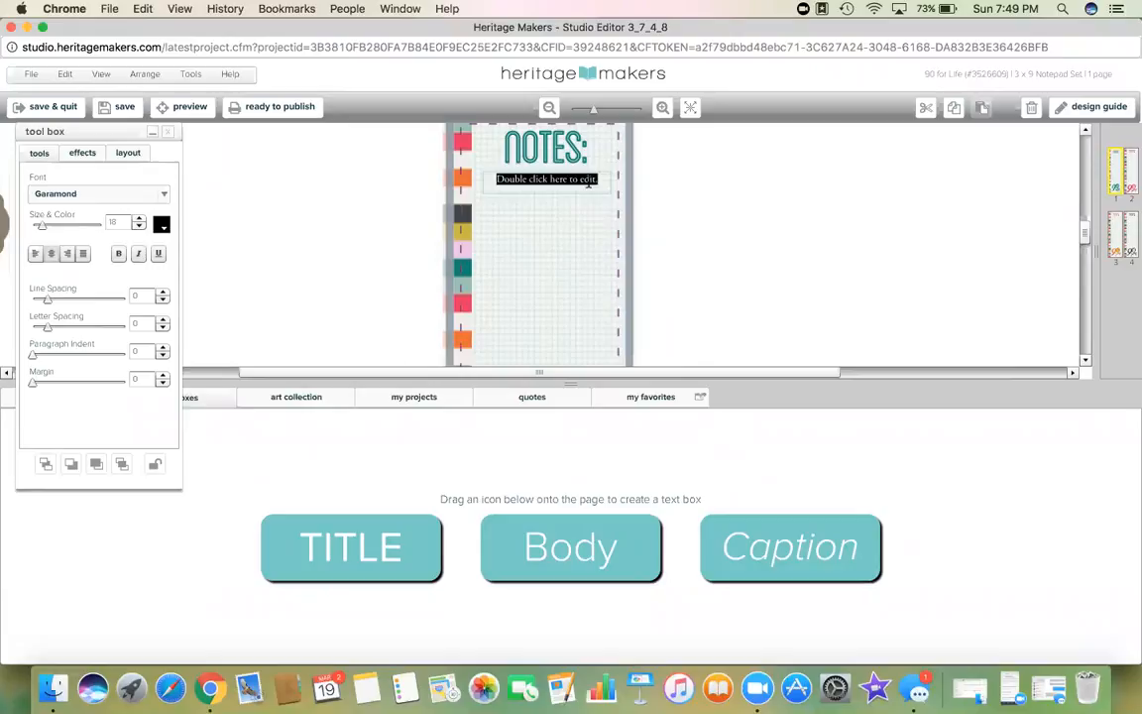
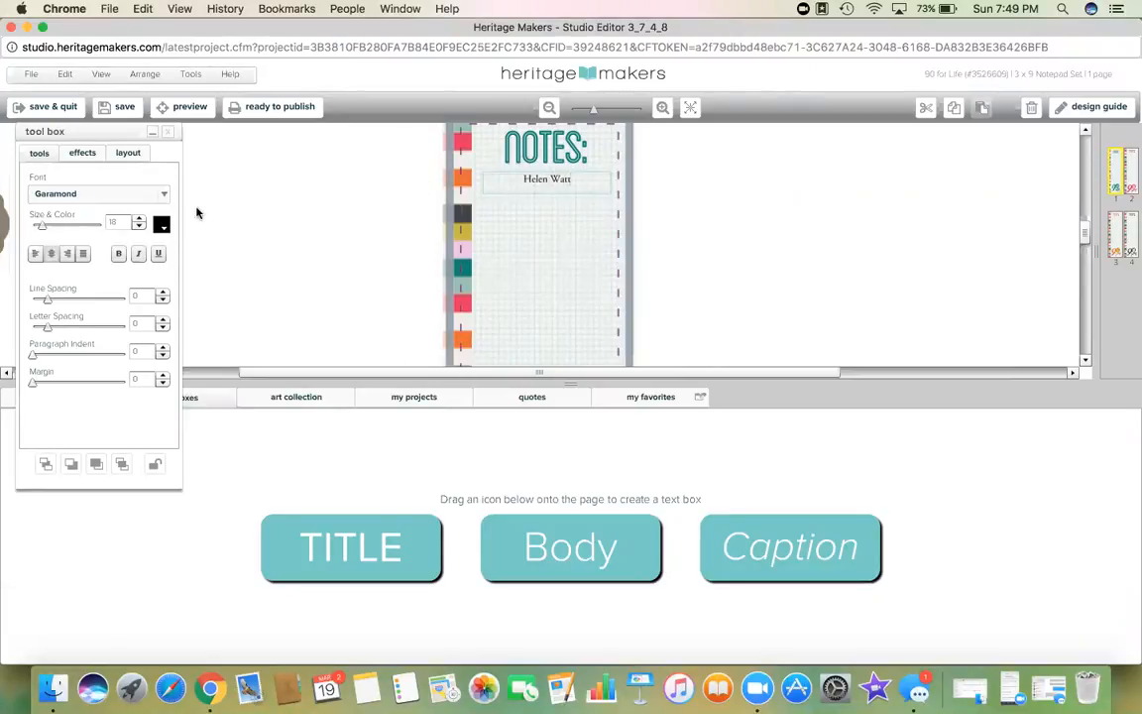
Step: Format the name as 36-point bold text in the page's eyedropped teal
{"action": "left_click", "coordinate": [141, 219]}
{"action": "left_click", "coordinate": [141, 219]}
{"action": "left_click", "coordinate": [138, 220]}
{"action": "left_click", "coordinate": [138, 220]}
{"action": "left_click", "coordinate": [139, 220]}
{"action": "left_click", "coordinate": [139, 220]}
{"action": "left_click", "coordinate": [139, 220]}
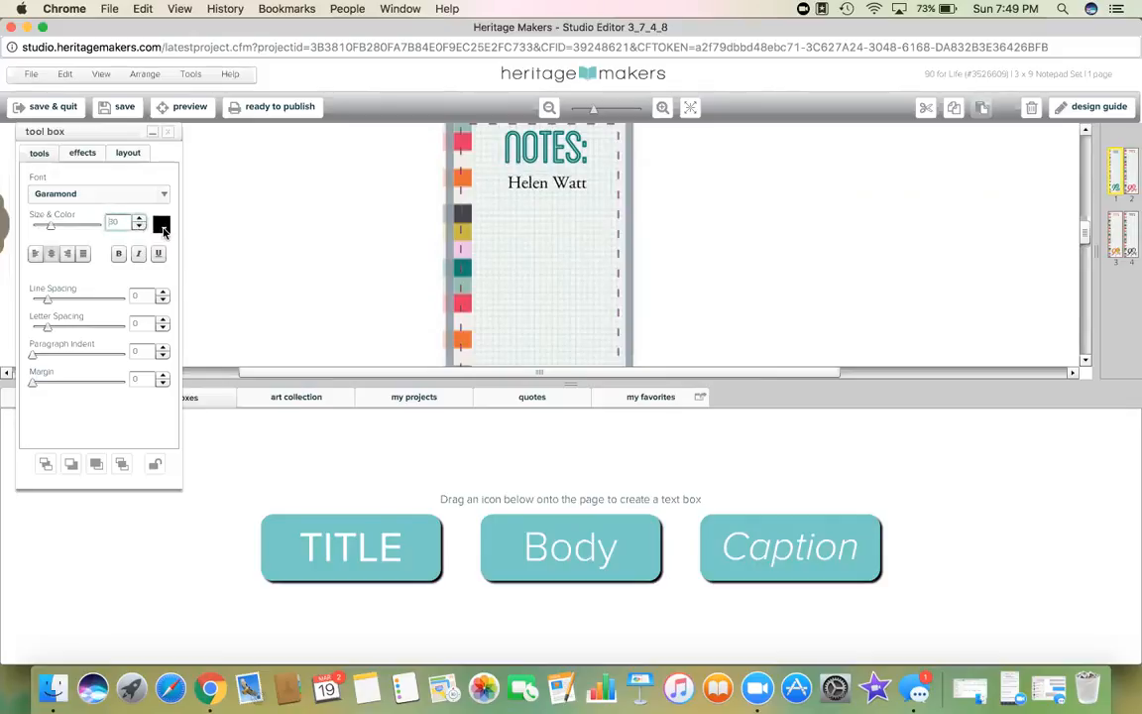
{"action": "left_click", "coordinate": [162, 227]}
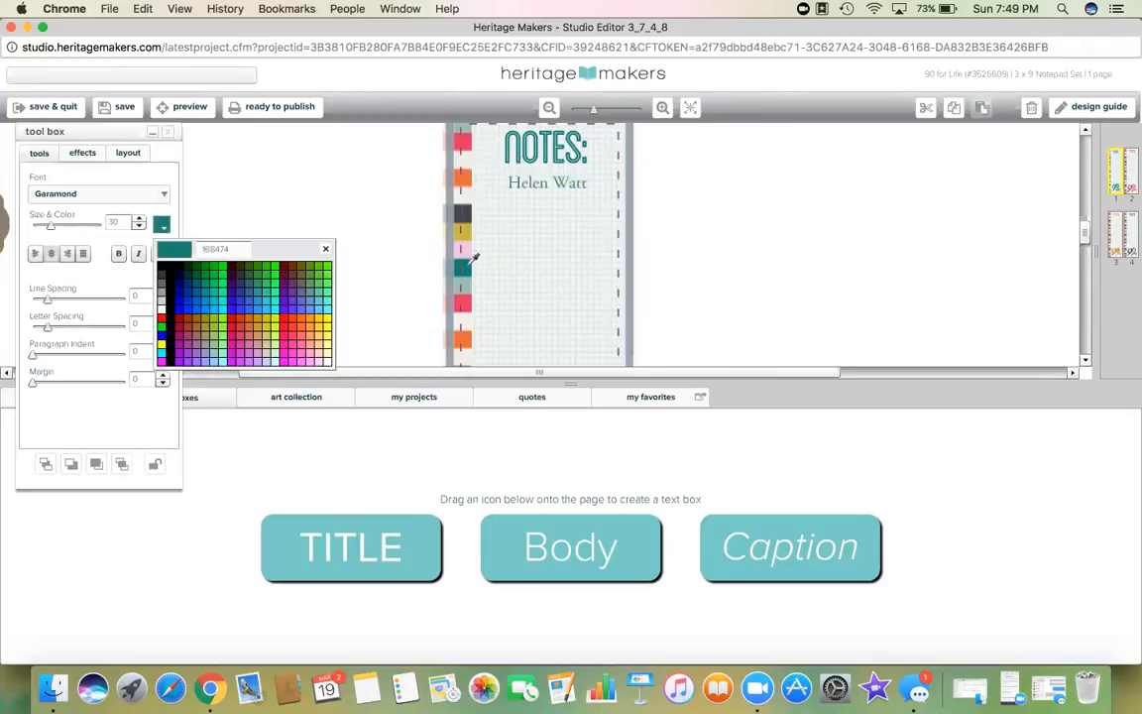
{"action": "left_click", "coordinate": [464, 267]}
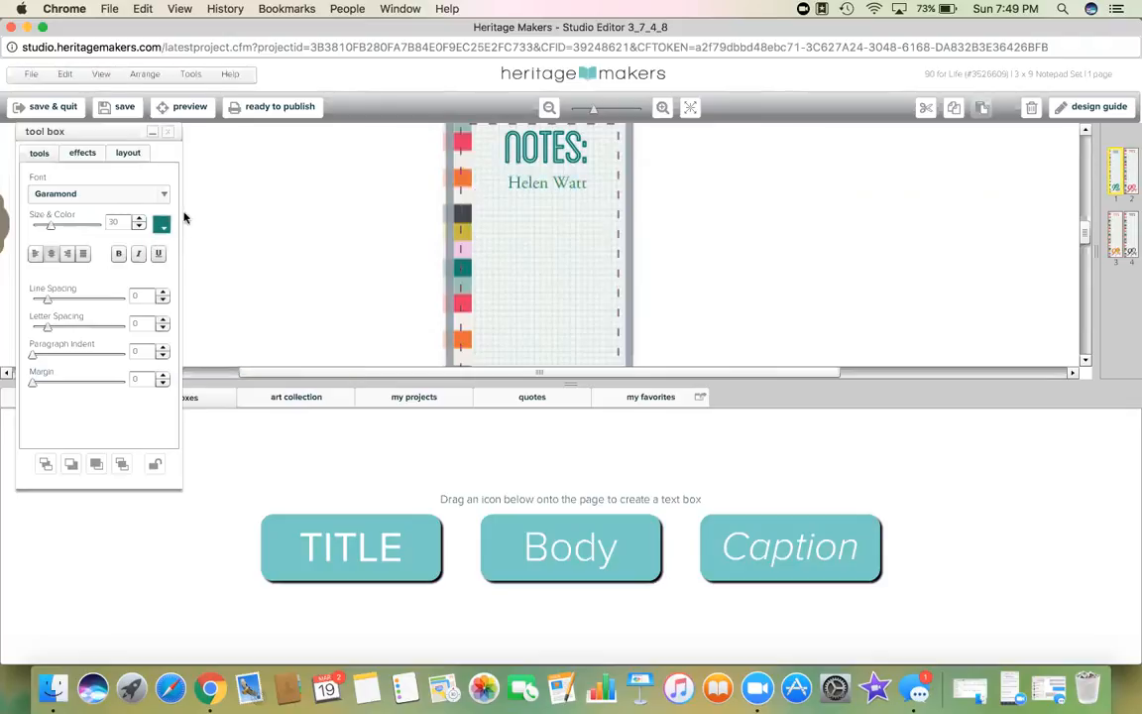
{"action": "left_click", "coordinate": [120, 255]}
{"action": "left_click", "coordinate": [140, 220]}
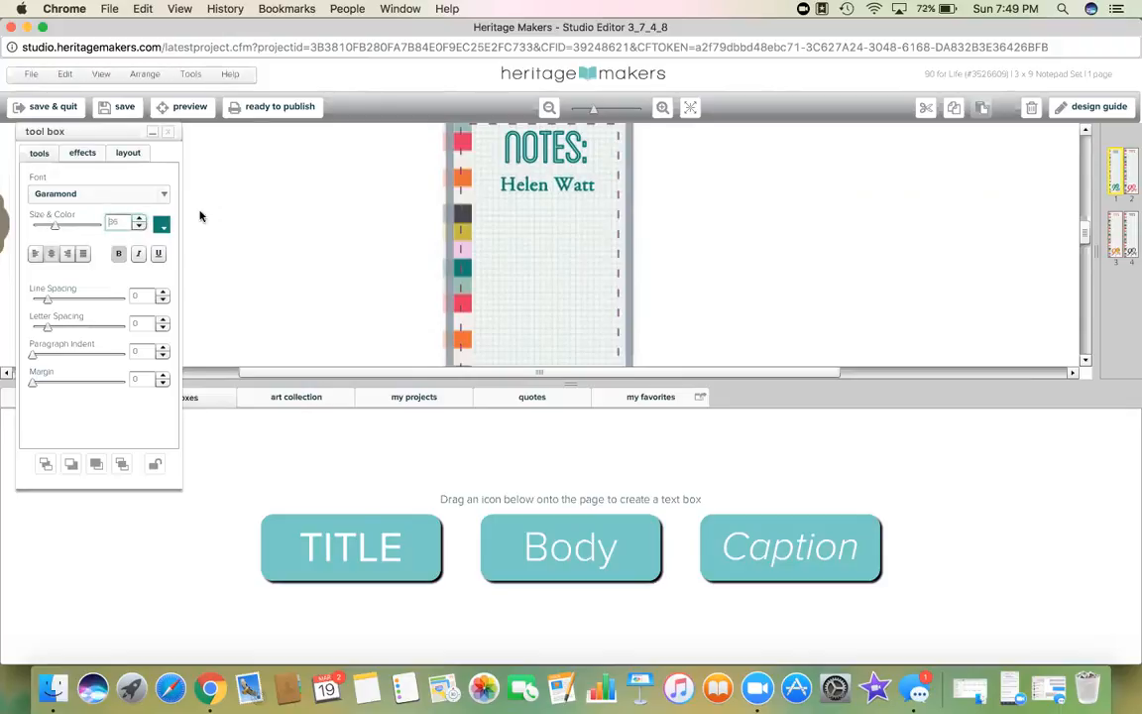
{"action": "left_click", "coordinate": [669, 201]}
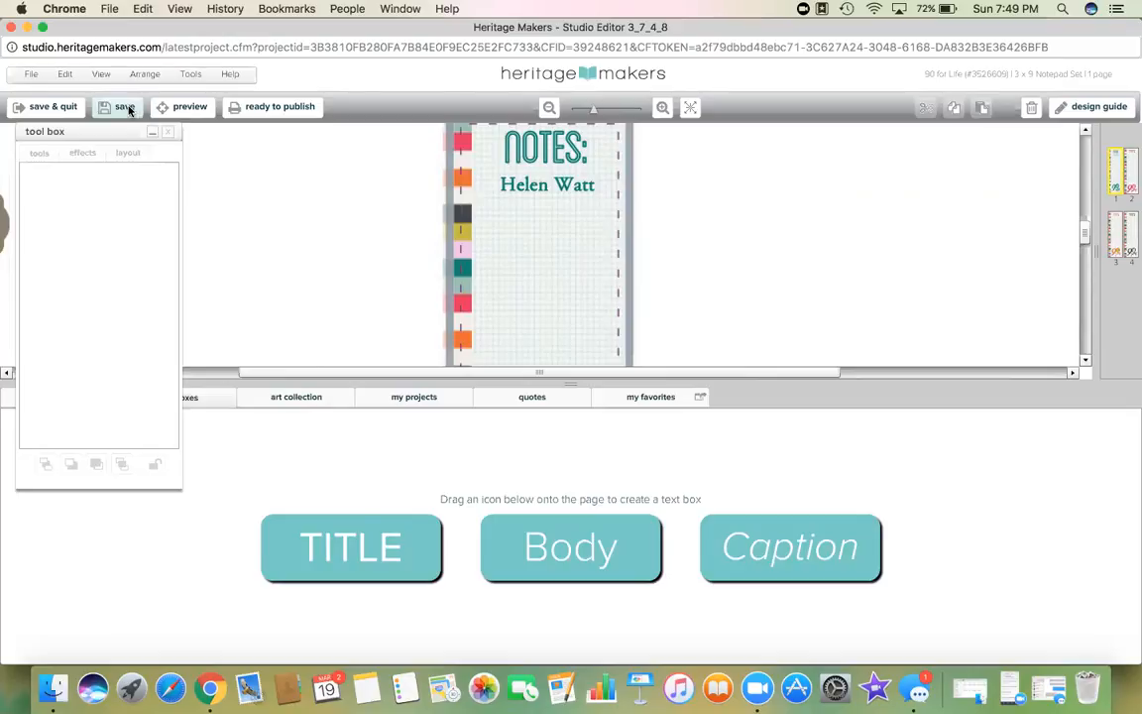
Step: Zoom out and move the name line just above the 90 for Life logo
{"action": "left_click", "coordinate": [572, 381]}
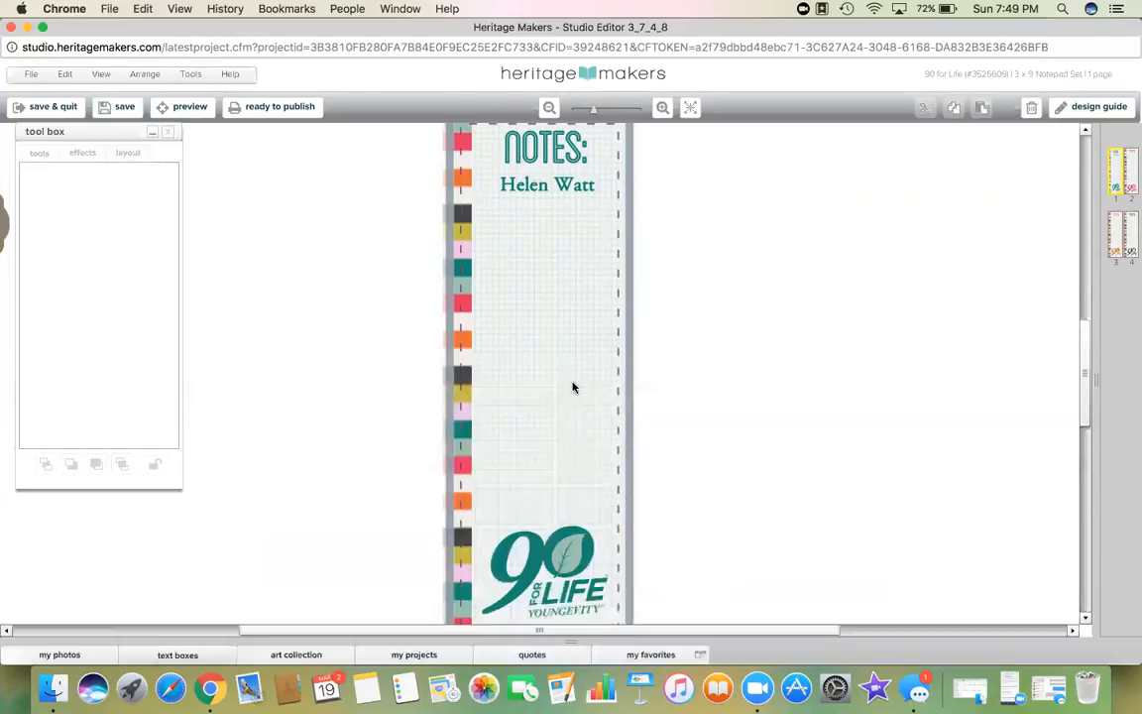
{"action": "left_click", "coordinate": [549, 109]}
{"action": "left_click", "coordinate": [549, 109]}
{"action": "left_click", "coordinate": [562, 238]}
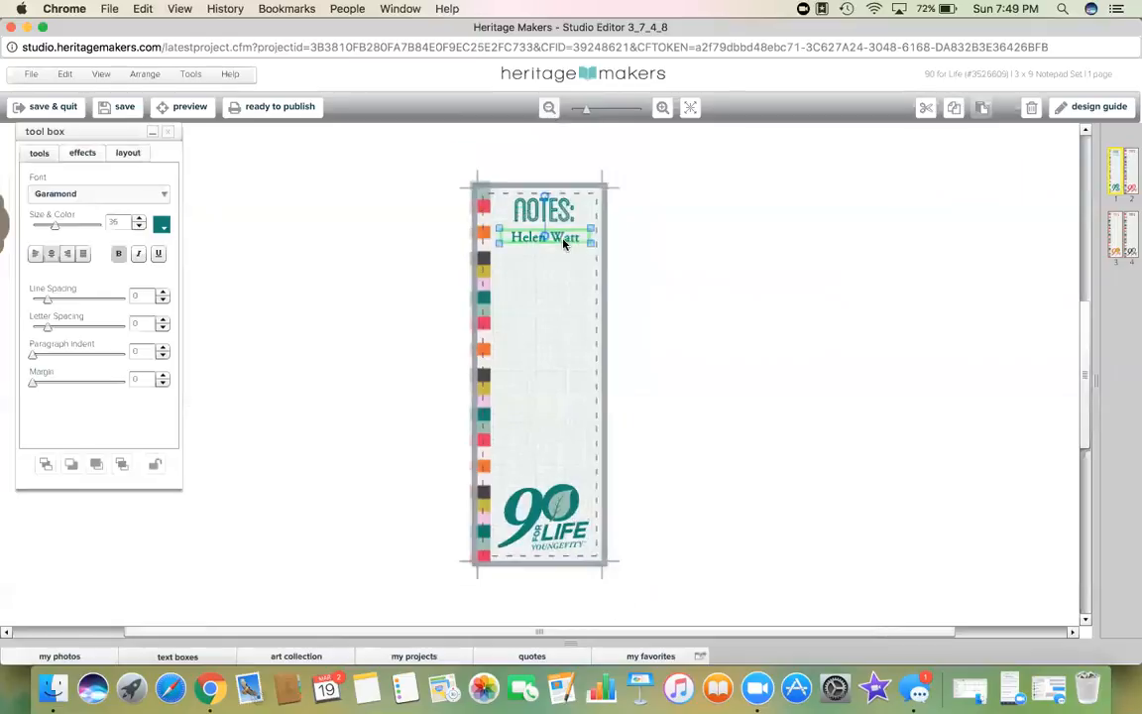
{"action": "left_click_drag", "start_coordinate": [562, 238], "coordinate": [561, 475]}
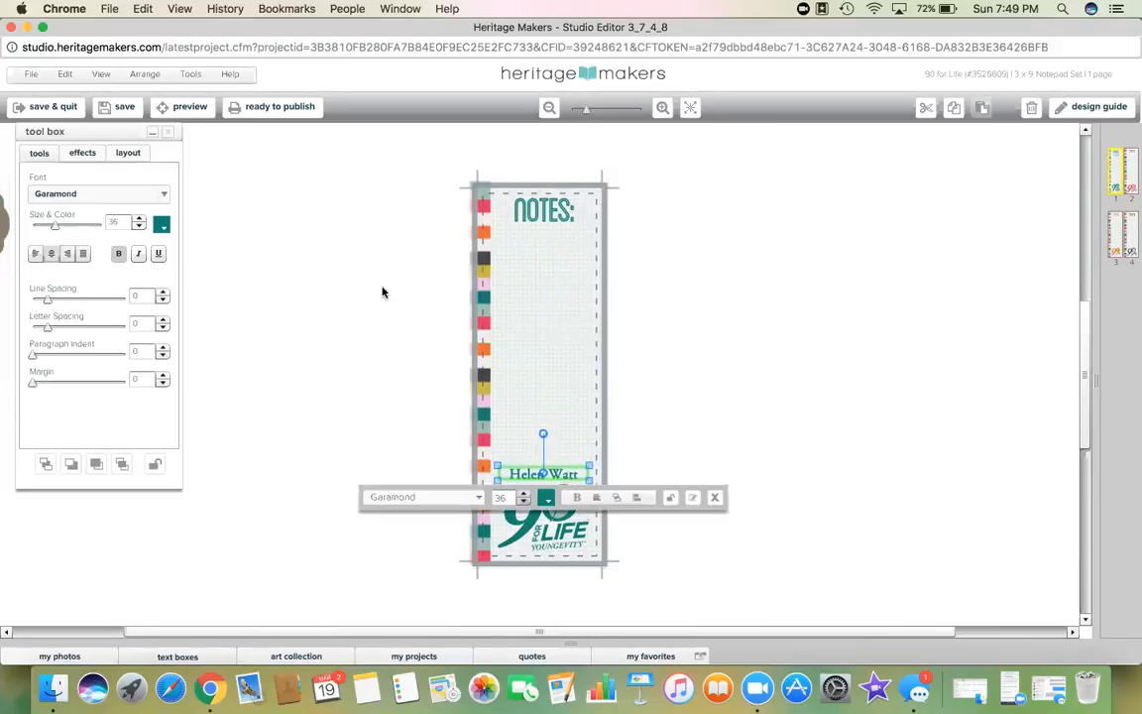
Step: On the second notepad page, select the 90 for LIFE logo image together with its leaf piece
{"action": "left_click", "coordinate": [1131, 182]}
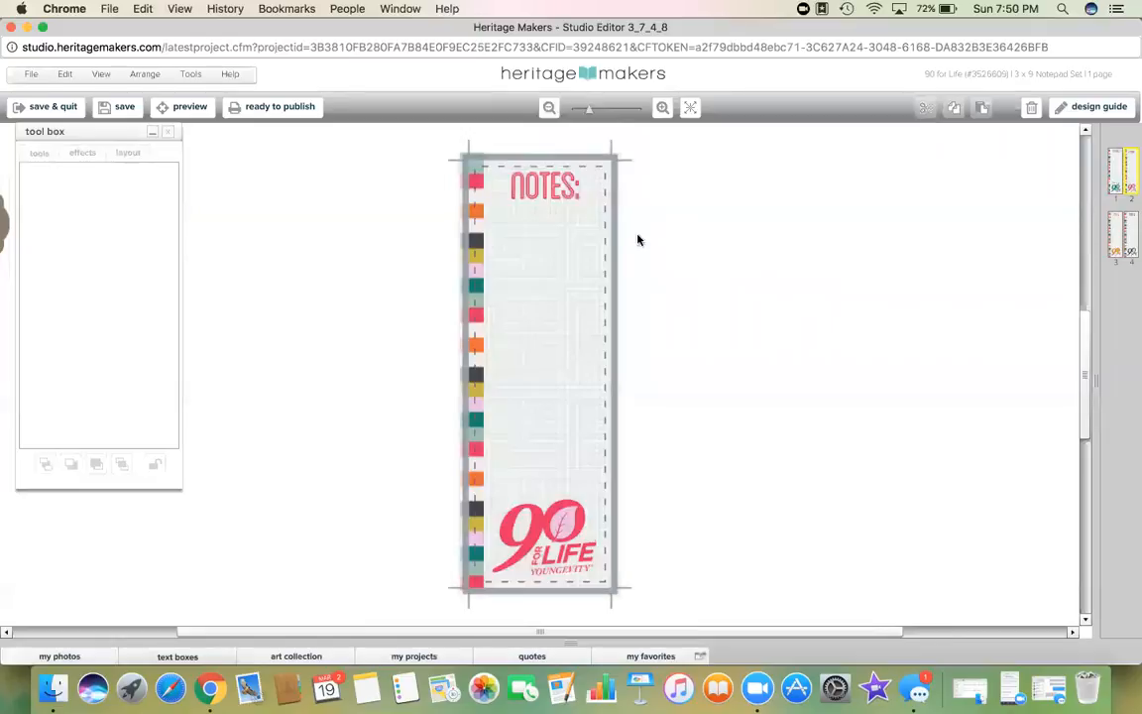
{"action": "left_click", "coordinate": [556, 533]}
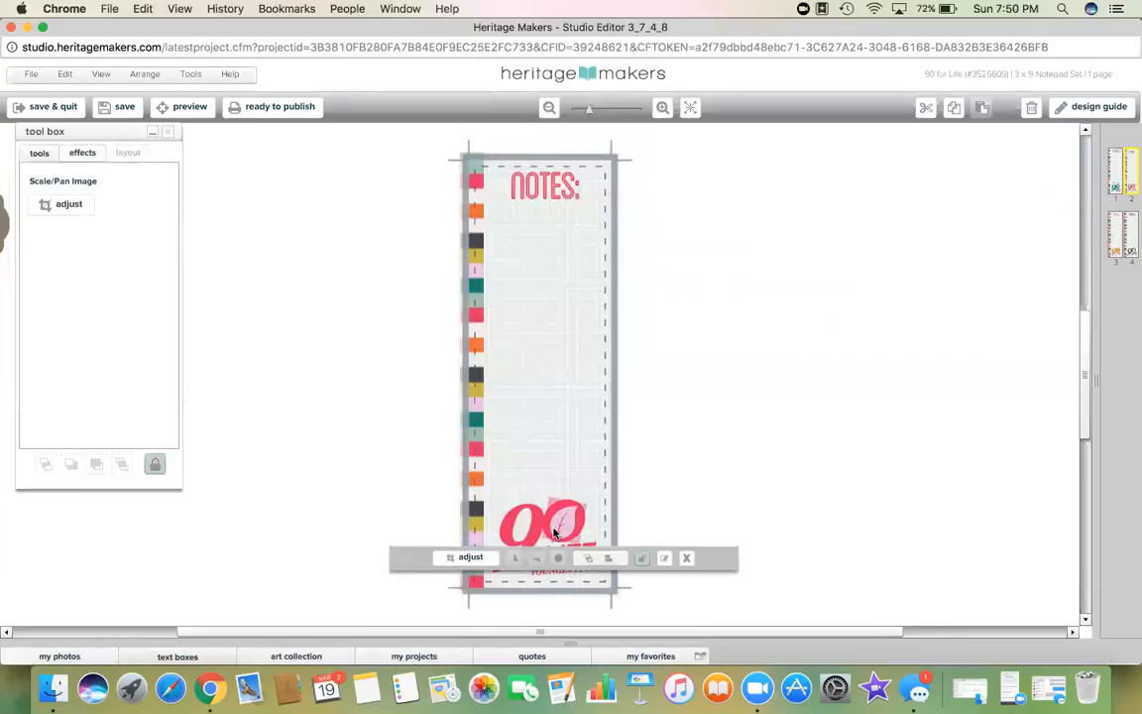
{"action": "left_click", "coordinate": [535, 532]}
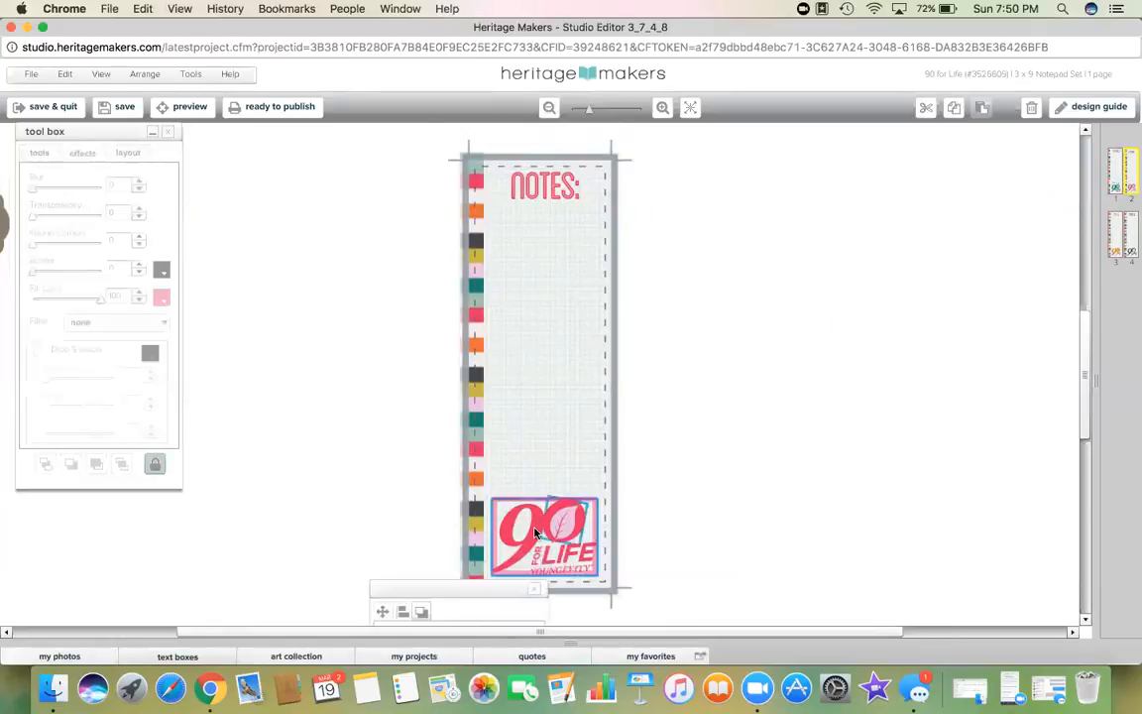
{"action": "left_click", "coordinate": [545, 561]}
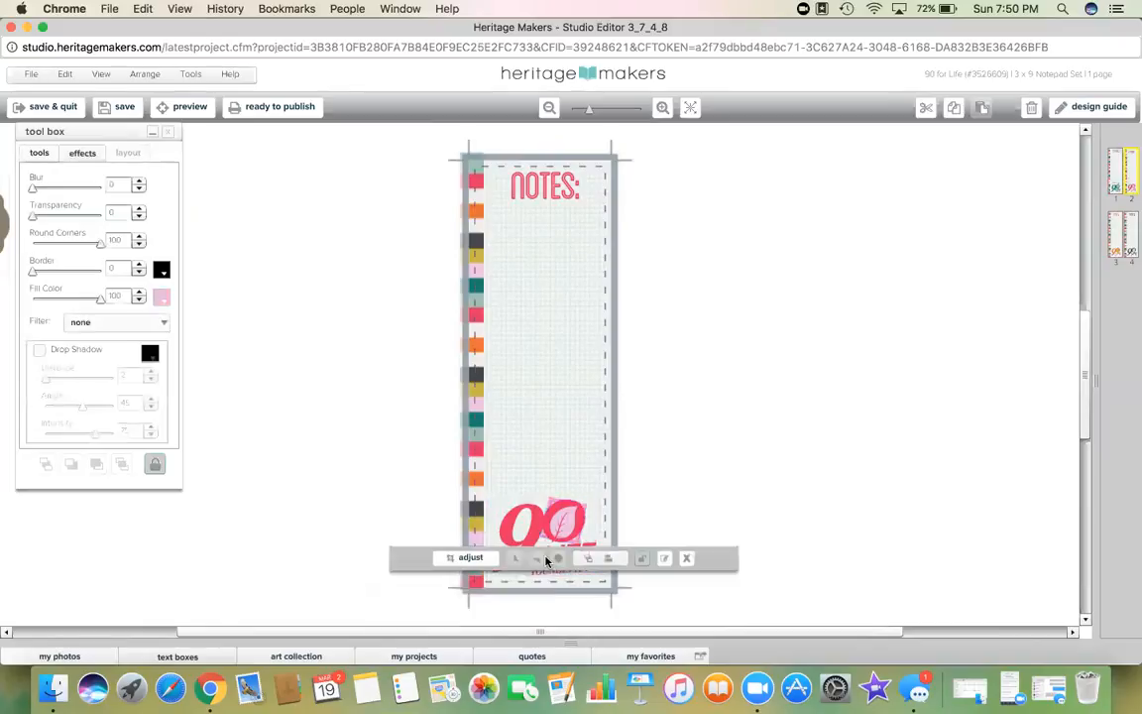
{"action": "left_click", "coordinate": [689, 561]}
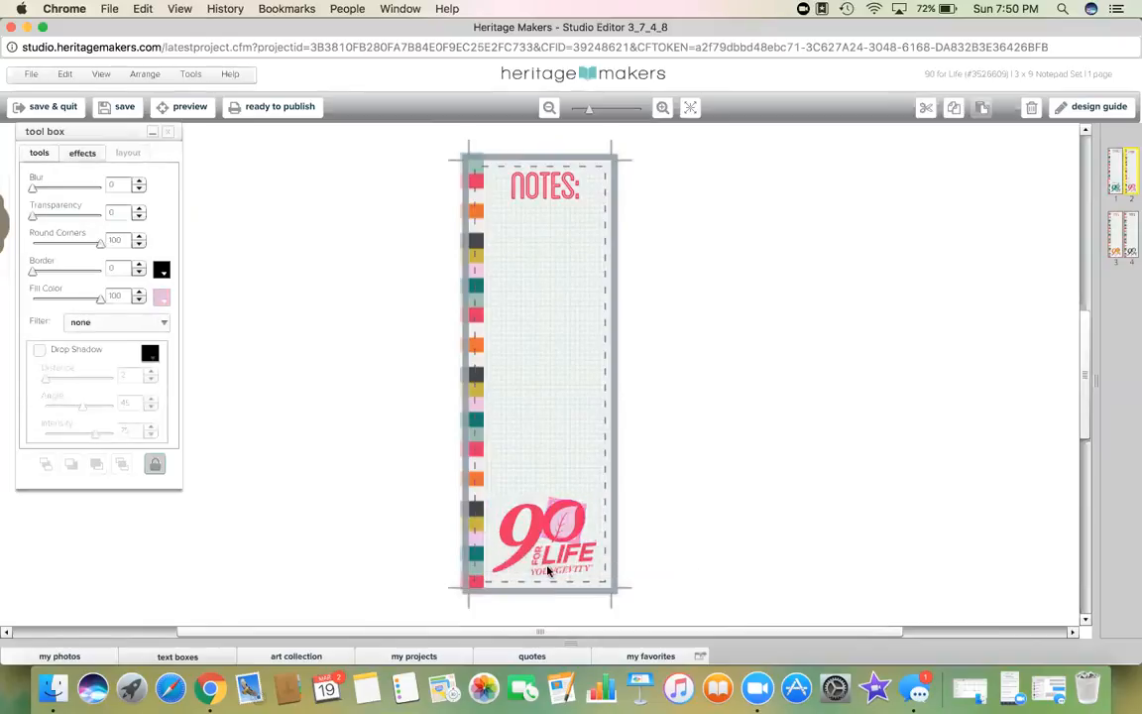
{"action": "left_click", "coordinate": [550, 572]}
{"action": "left_click", "coordinate": [547, 565]}
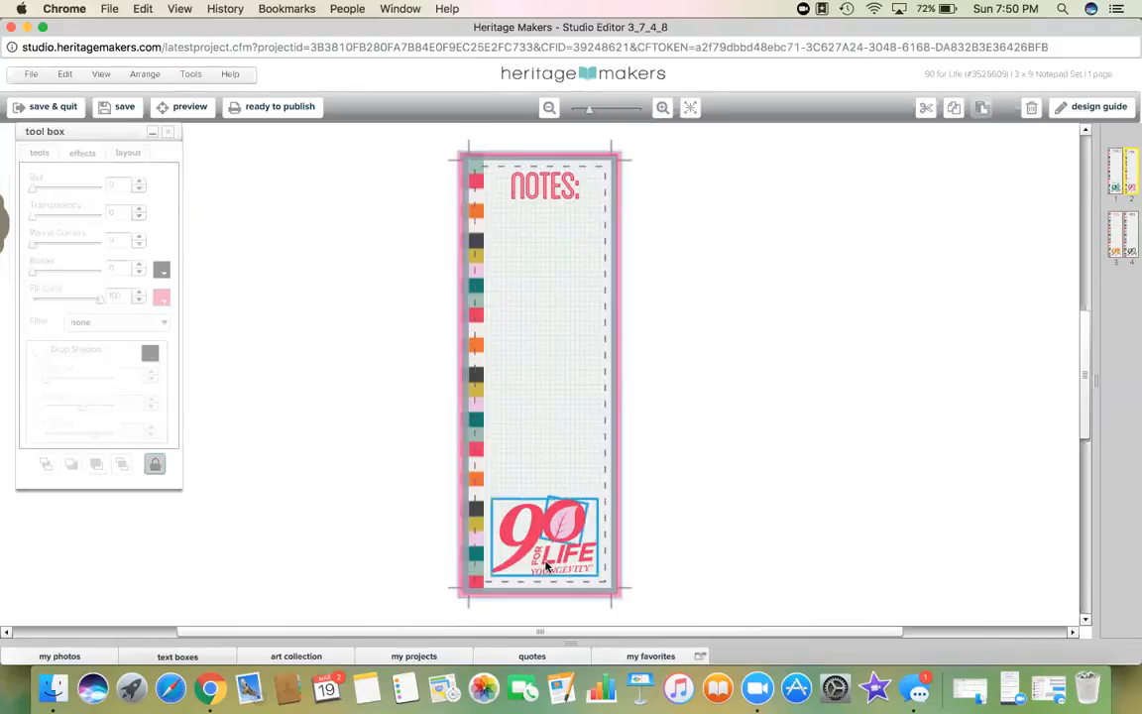
{"action": "left_click", "coordinate": [549, 453], "text": "shift"}
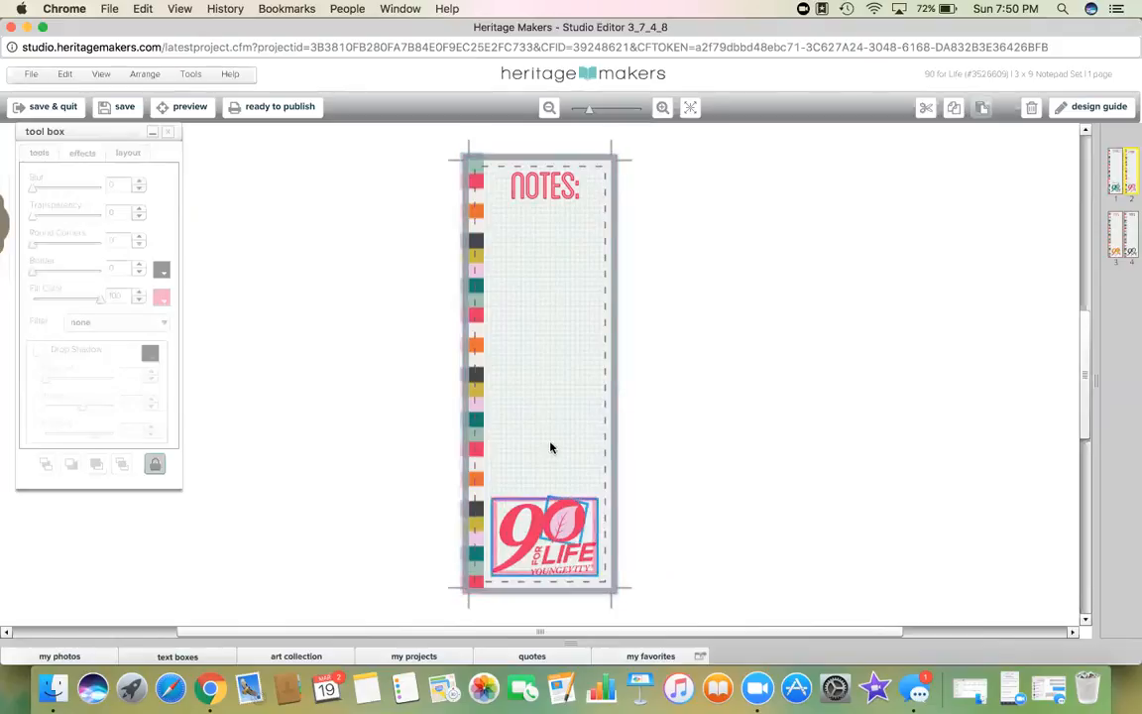
Step: Group the selected logo pieces and cut the logo off the notepad
{"action": "left_click", "coordinate": [155, 464]}
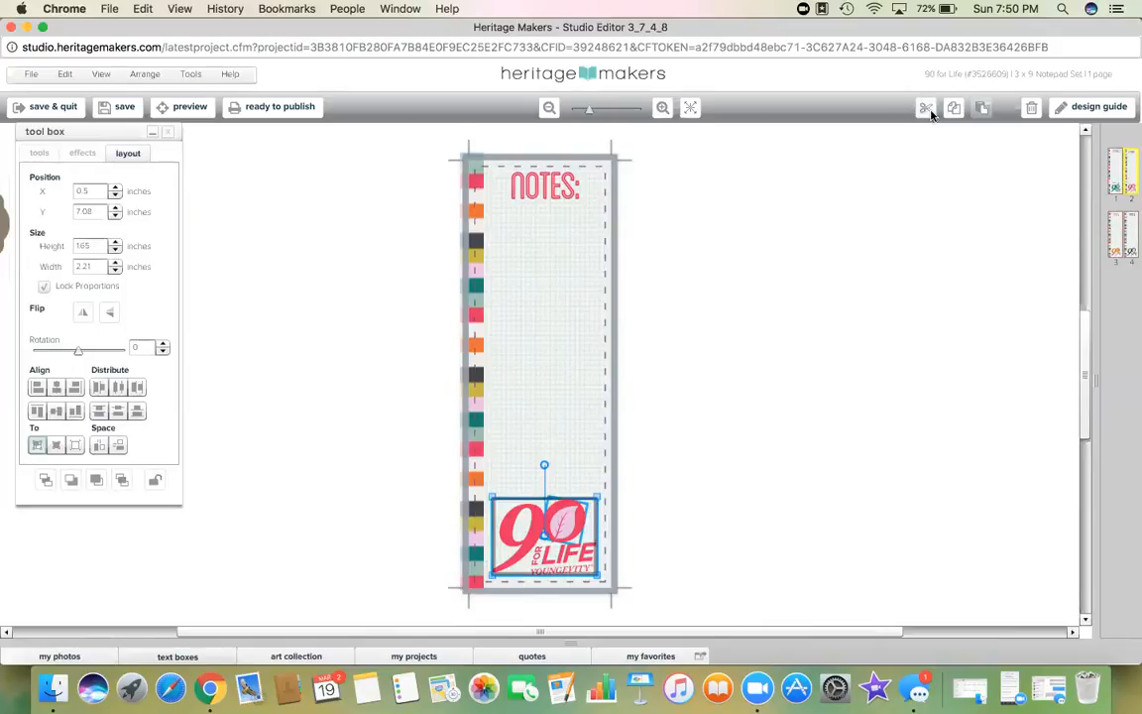
{"action": "left_click", "coordinate": [927, 109]}
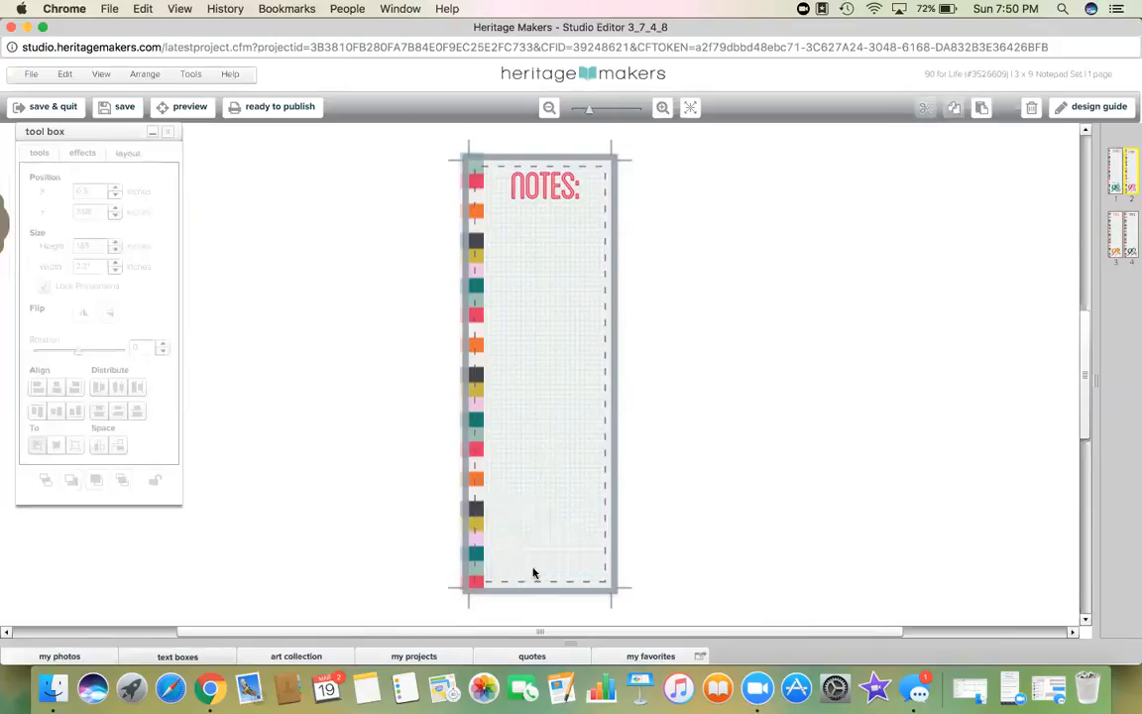
{"action": "left_click", "coordinate": [295, 656]}
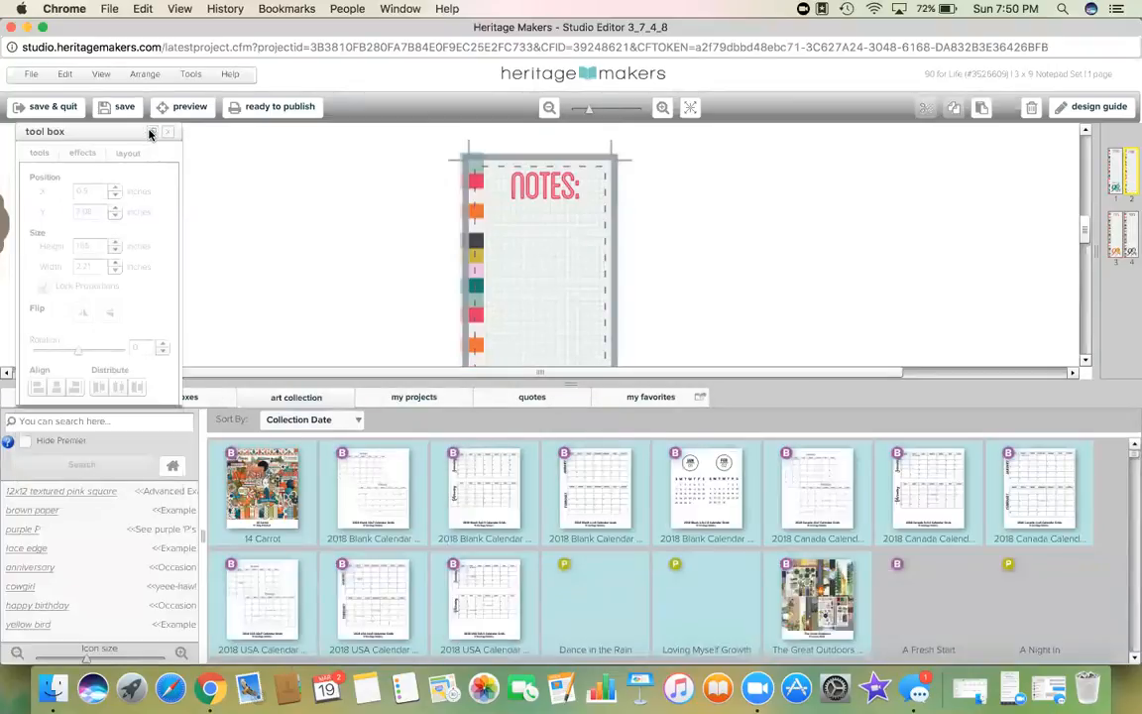
Step: Search the art for 'youngevity' and open the Youngevity Brands Logos collection
{"action": "left_click", "coordinate": [150, 132]}
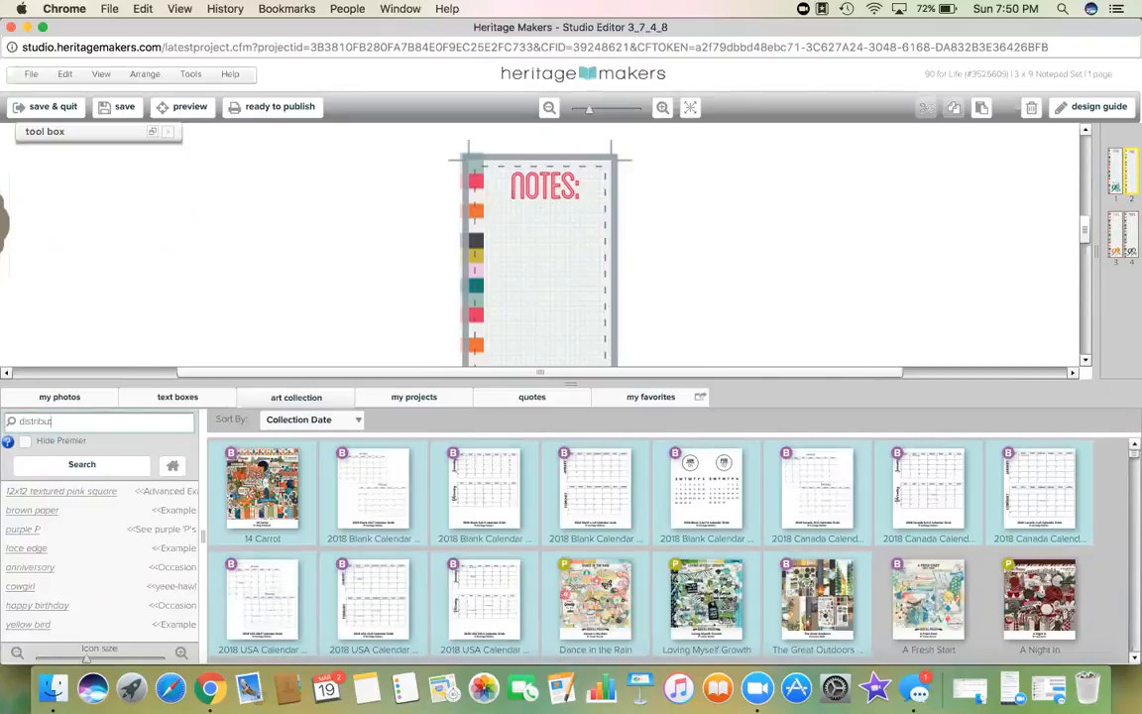
{"action": "type", "text": "r"}
{"action": "key", "text": "Return"}
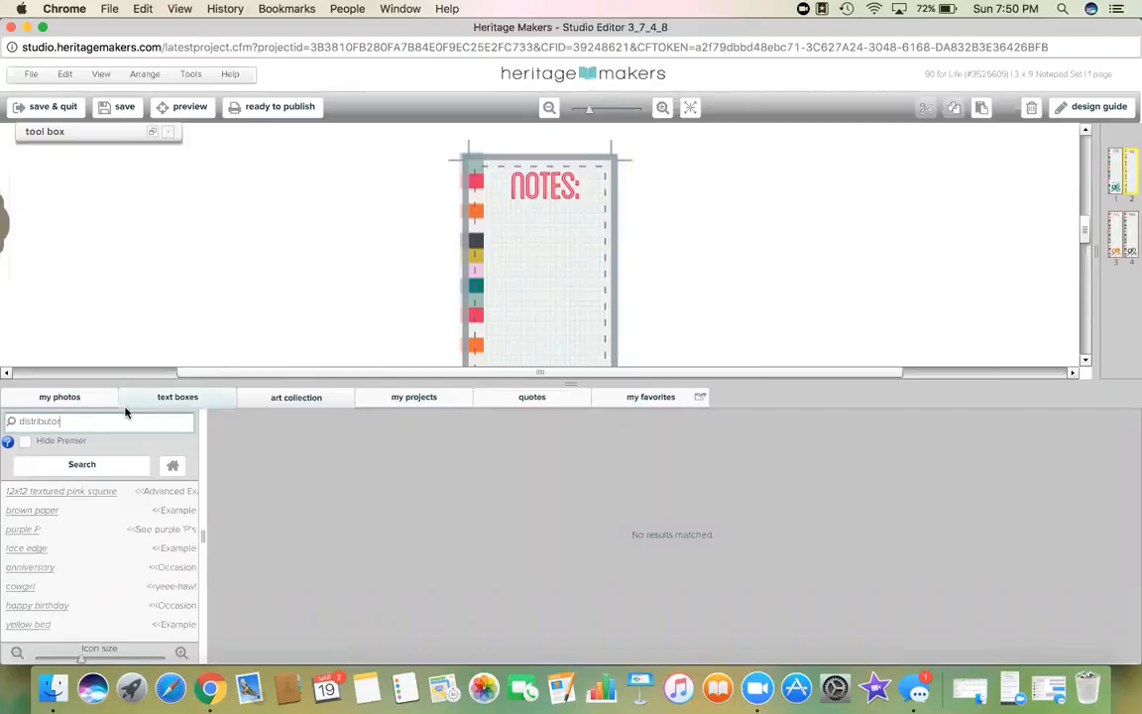
{"action": "left_click", "coordinate": [82, 422]}
{"action": "type", "text": "youngevity"}
{"action": "key", "text": "Return"}
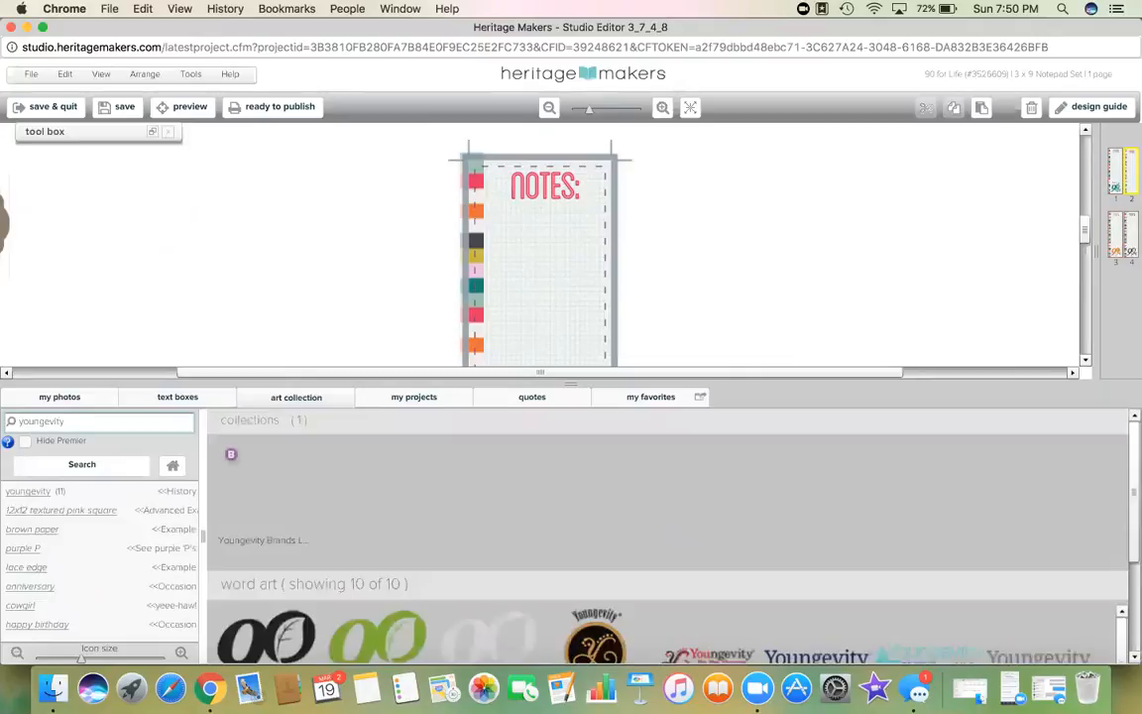
{"action": "left_click", "coordinate": [234, 491]}
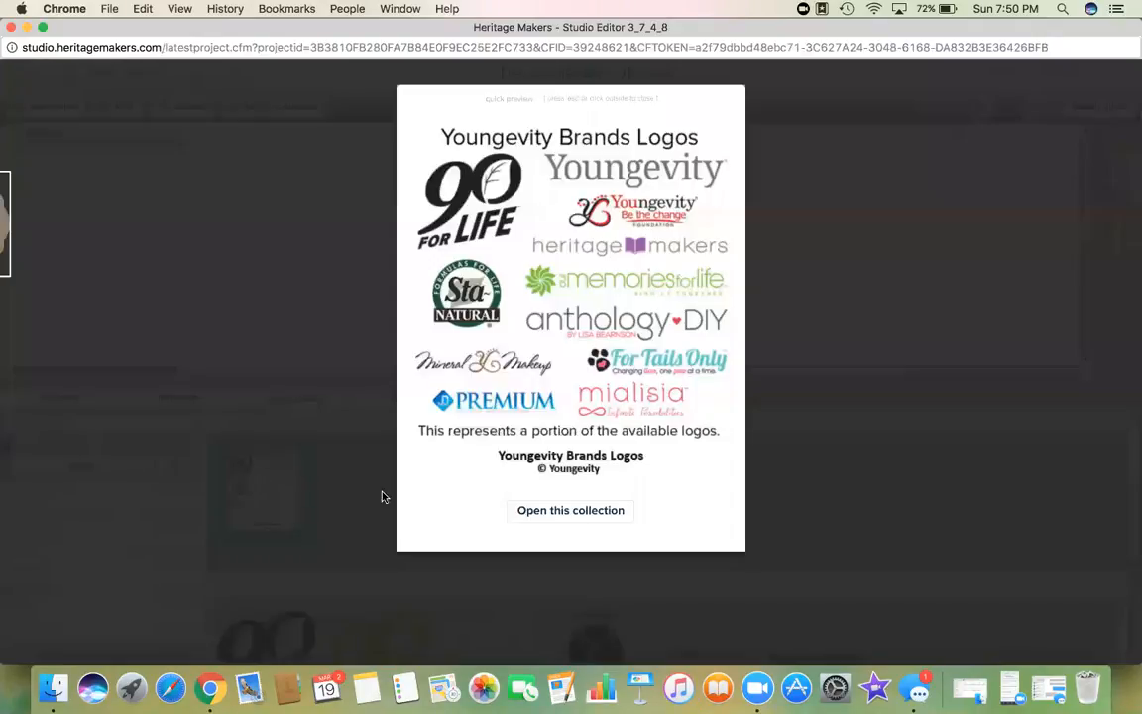
{"action": "left_click", "coordinate": [570, 511]}
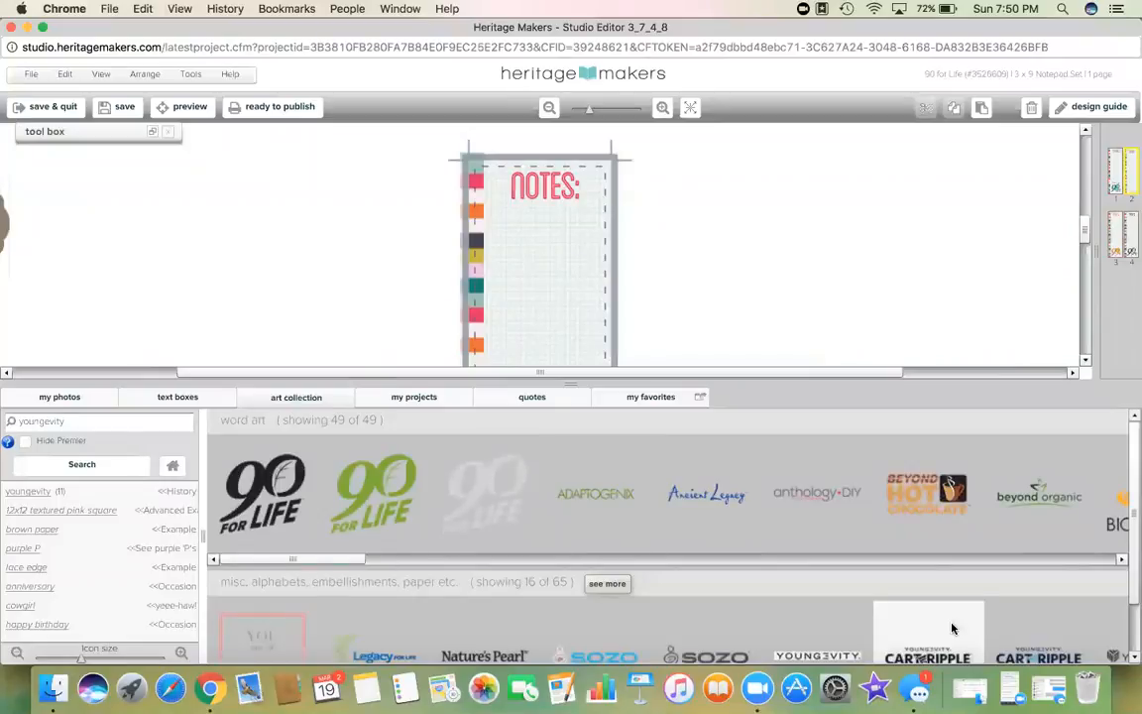
Step: Place the 'YOU are of Infinite Worth' art on the notepad and shrink it by its corner handle
{"action": "scroll", "coordinate": [1110, 595], "scroll_direction": "down", "scroll_amount": 2}
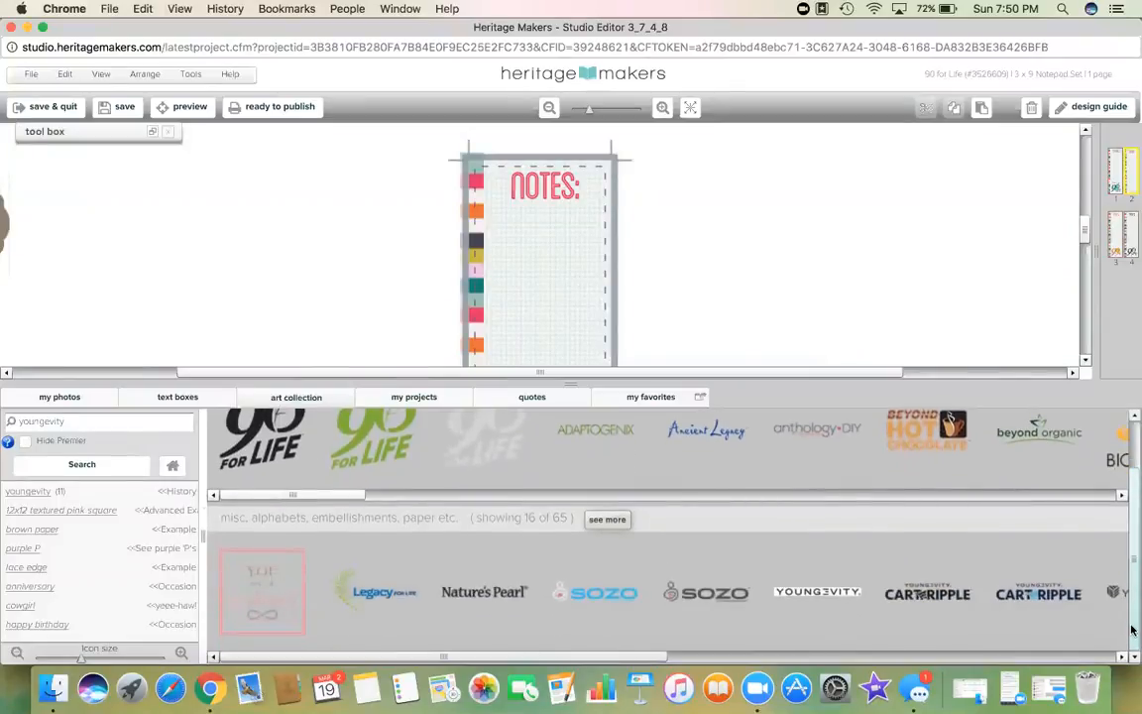
{"action": "left_click_drag", "start_coordinate": [1083, 232], "coordinate": [1082, 268]}
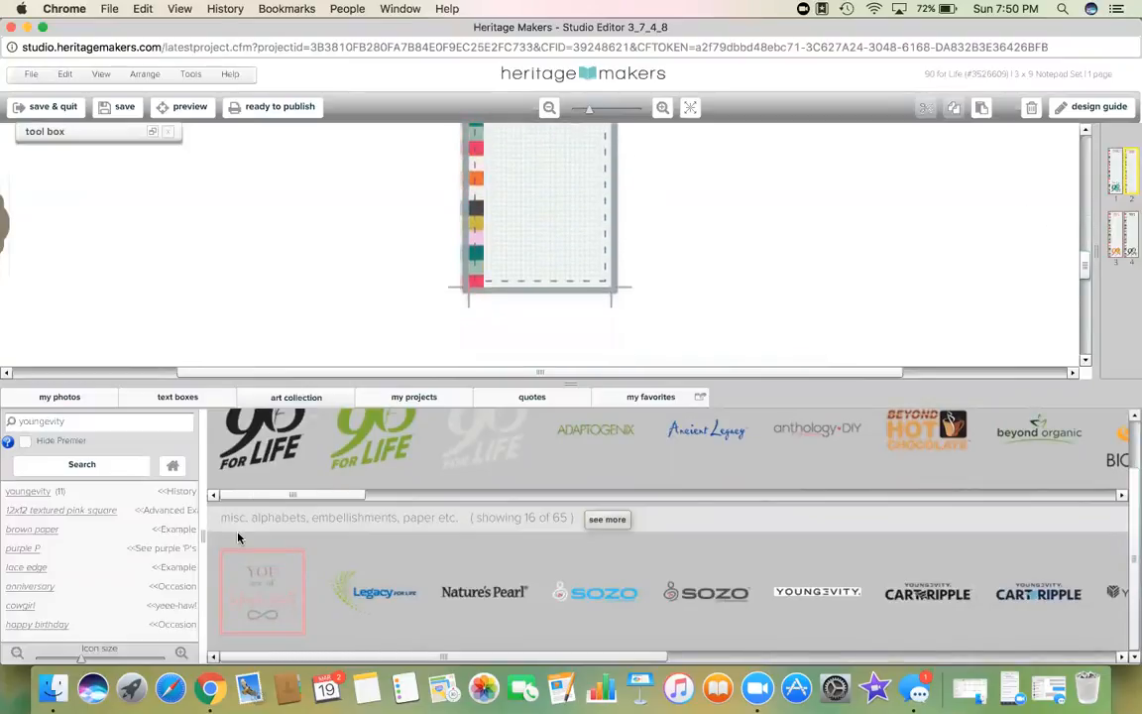
{"action": "left_click_drag", "start_coordinate": [257, 592], "coordinate": [544, 231]}
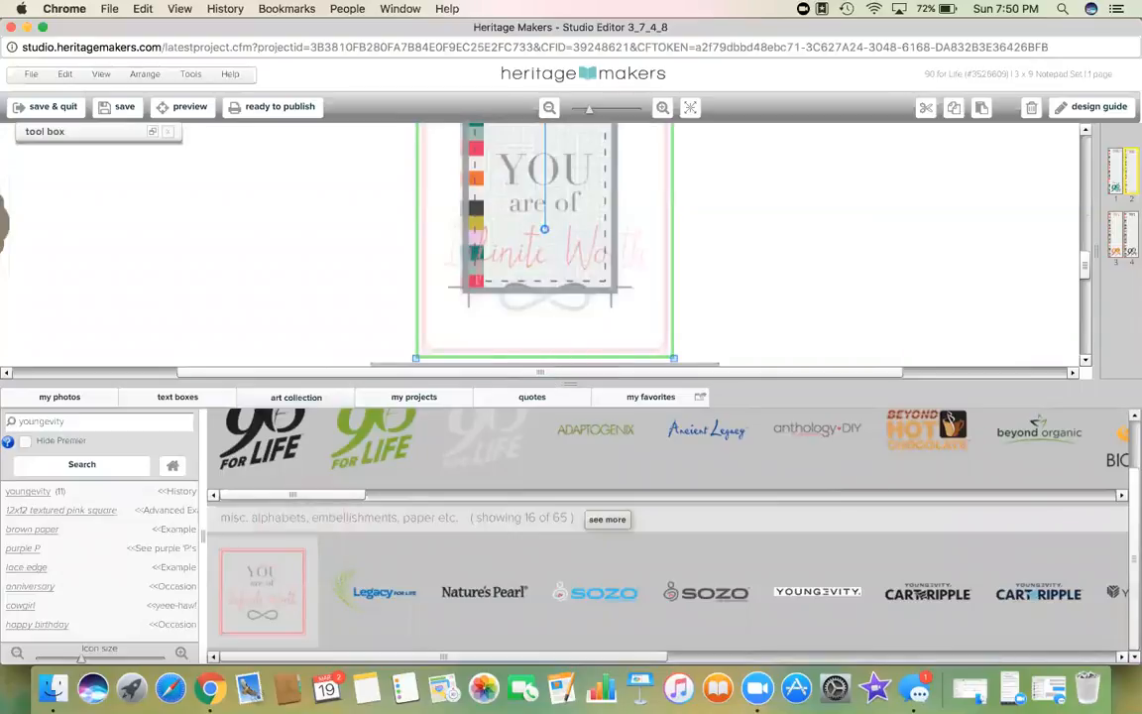
{"action": "left_click", "coordinate": [566, 384]}
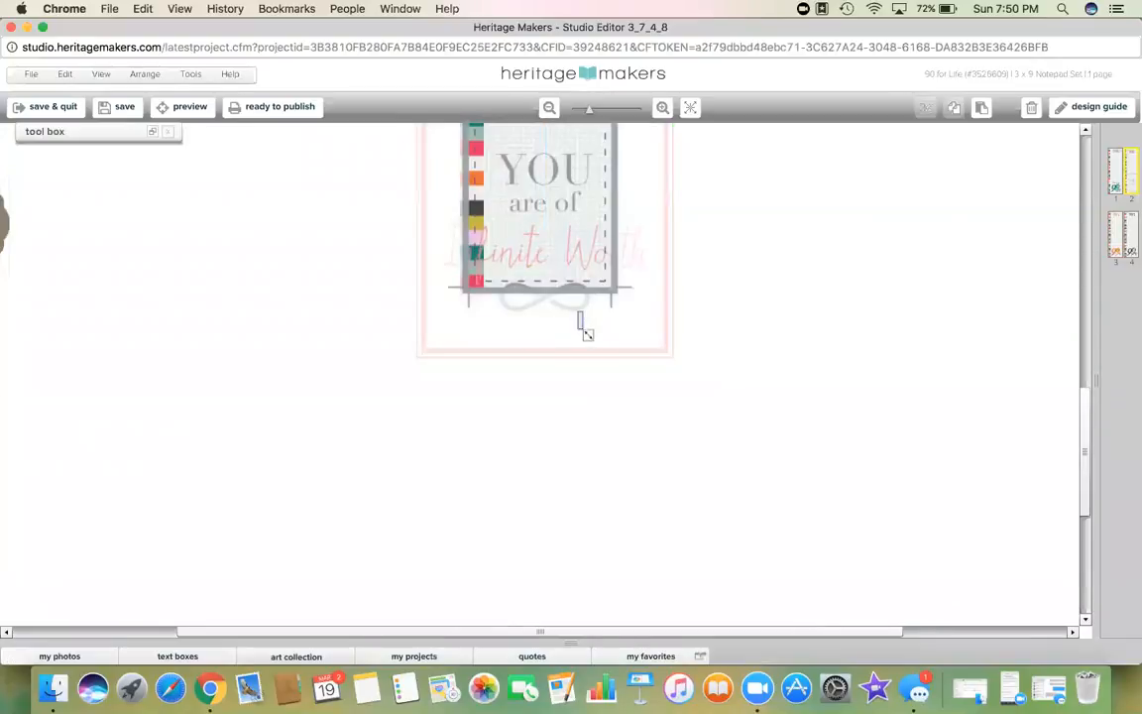
{"action": "left_click_drag", "start_coordinate": [670, 357], "coordinate": [561, 245]}
Step: Zoom out to check the whole notepad, select the notepad element, and zoom back in
{"action": "left_click", "coordinate": [553, 214]}
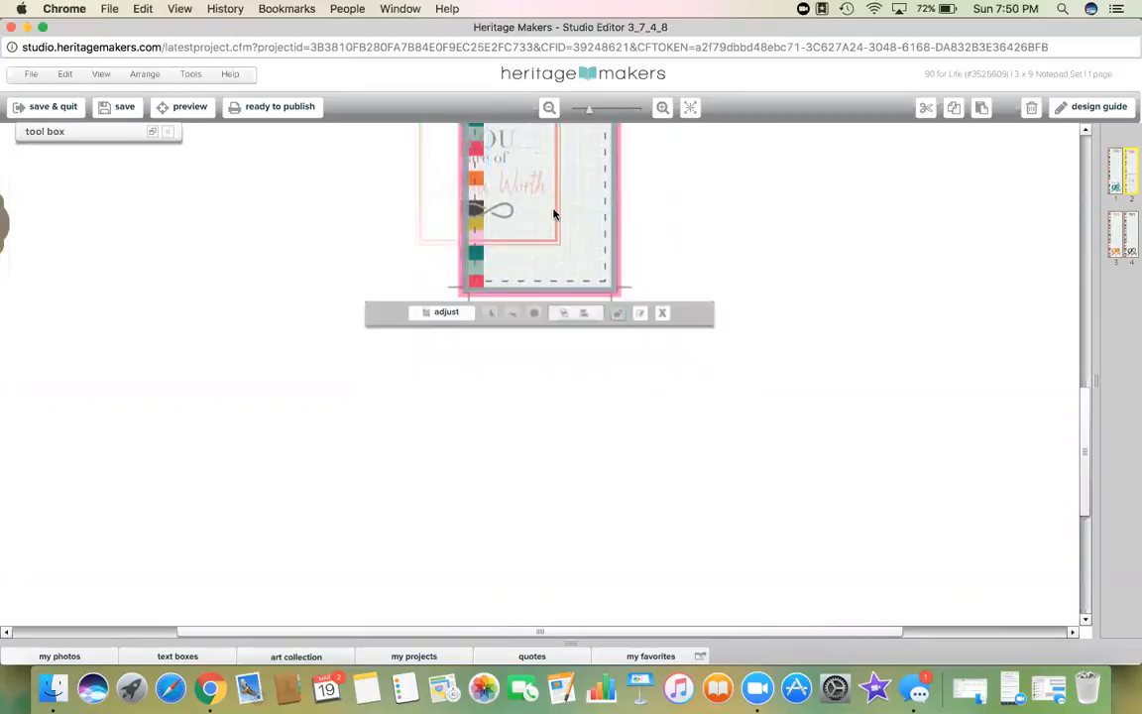
{"action": "left_click", "coordinate": [547, 109]}
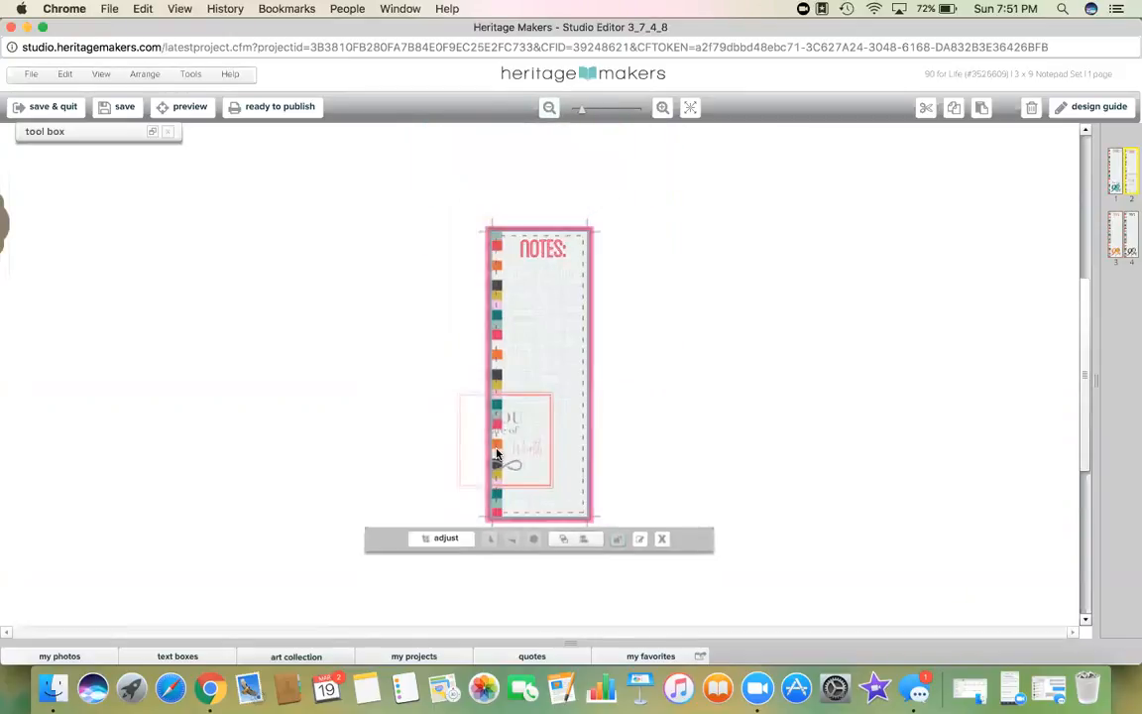
{"action": "left_click", "coordinate": [707, 417]}
{"action": "left_click", "coordinate": [530, 429]}
{"action": "left_click", "coordinate": [462, 420]}
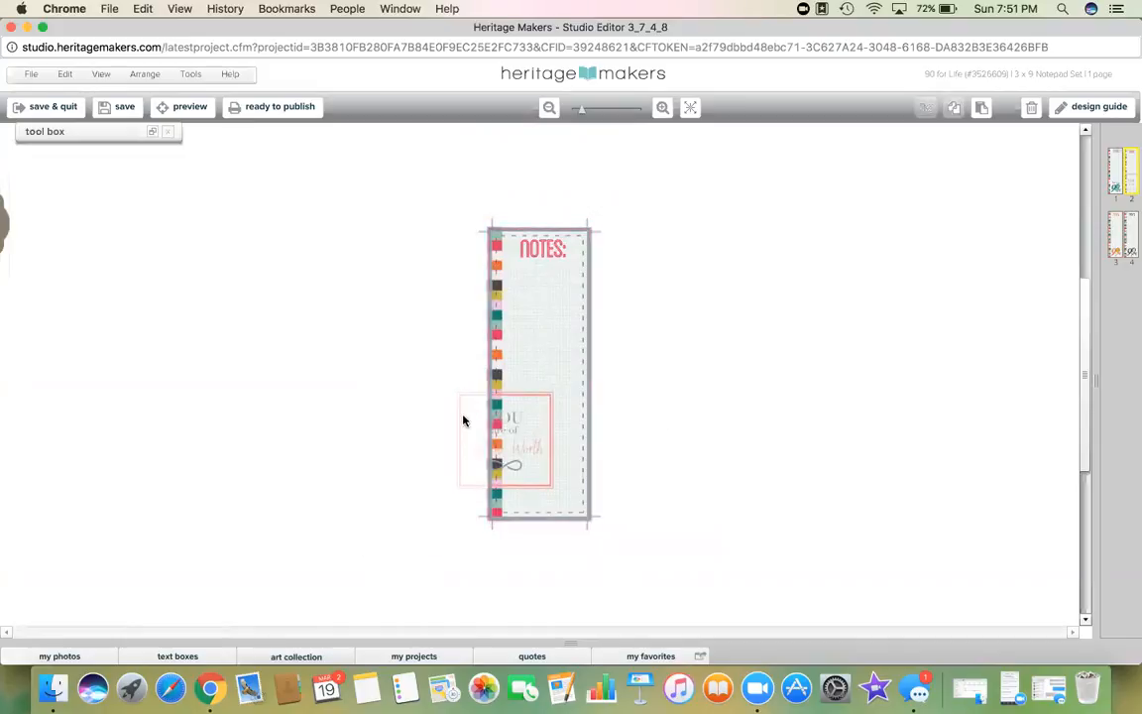
{"action": "left_click", "coordinate": [511, 447]}
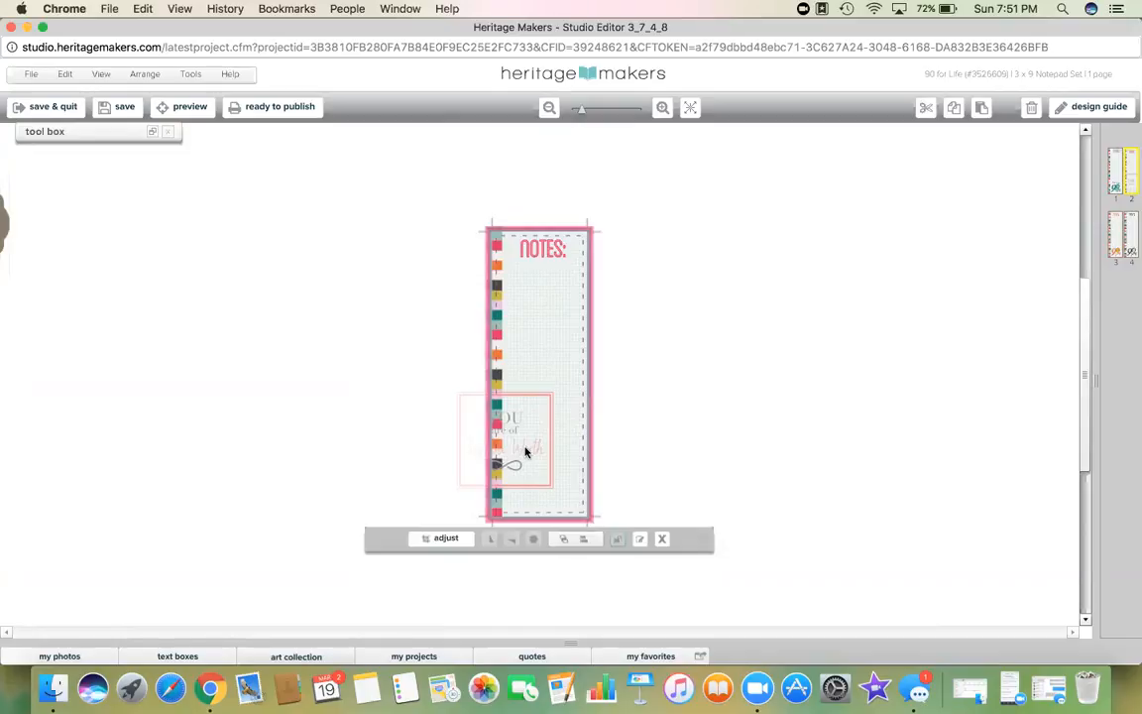
{"action": "left_click", "coordinate": [661, 107]}
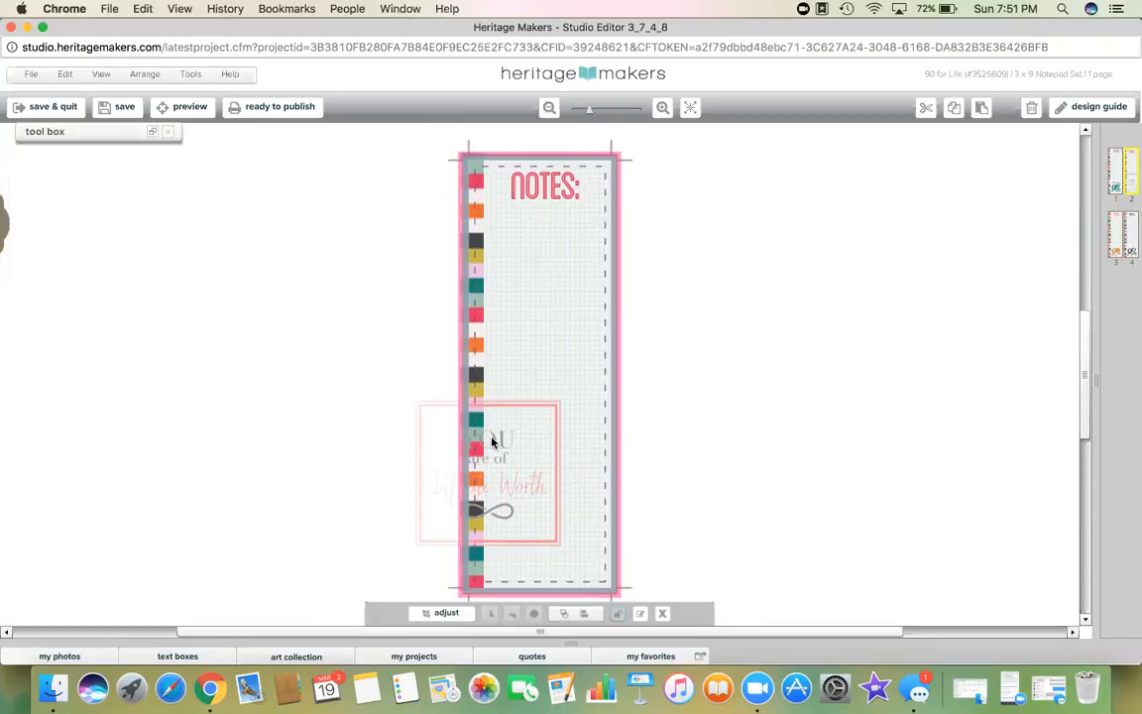
Step: Shrink the Infinite Worth stamp to a smaller square and move it to the notepad's bottom centre
{"action": "left_click", "coordinate": [453, 499]}
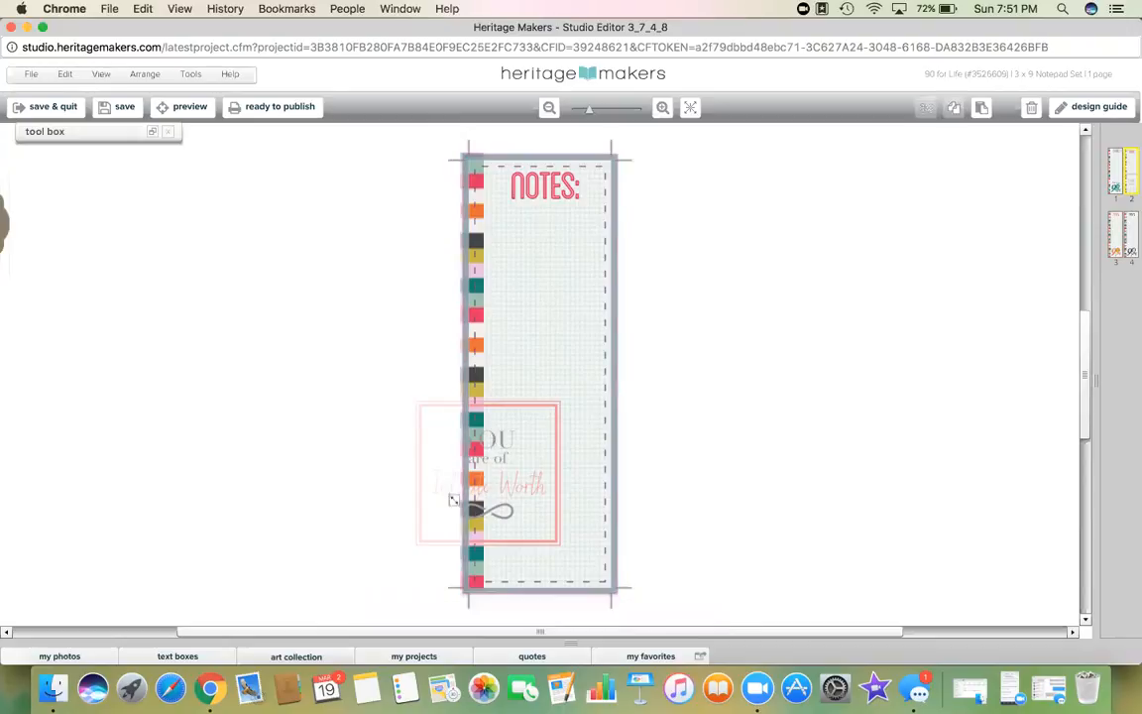
{"action": "left_click", "coordinate": [489, 512]}
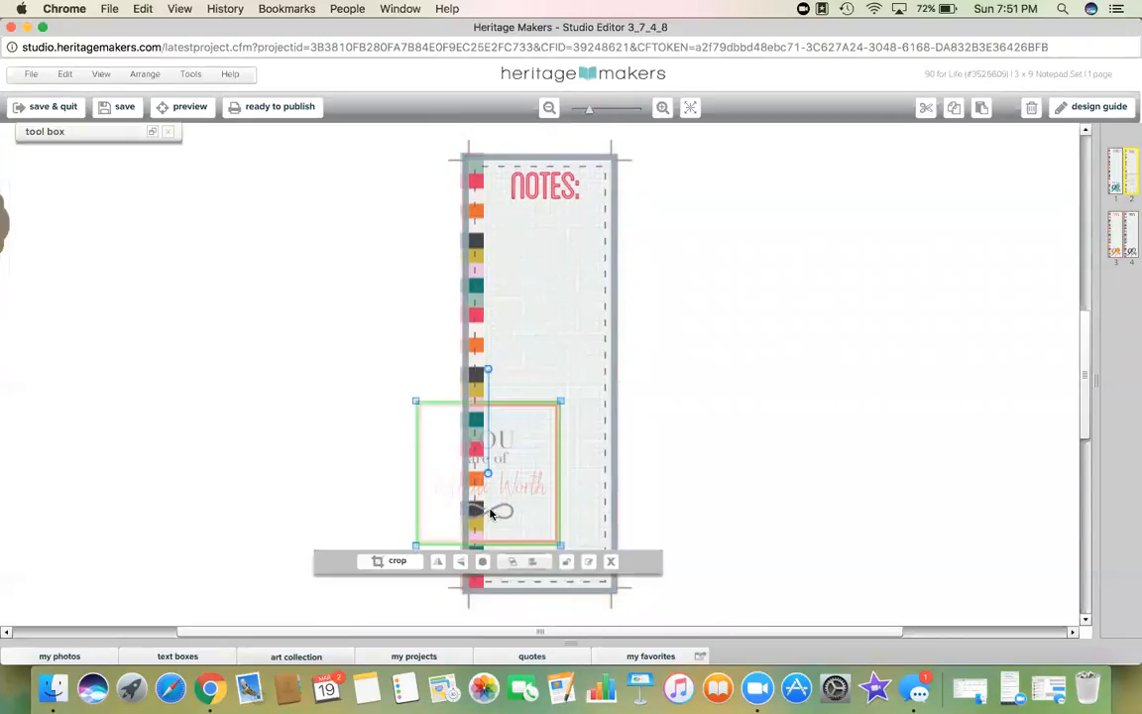
{"action": "left_click_drag", "start_coordinate": [414, 400], "coordinate": [493, 478]}
{"action": "left_click", "coordinate": [518, 494]}
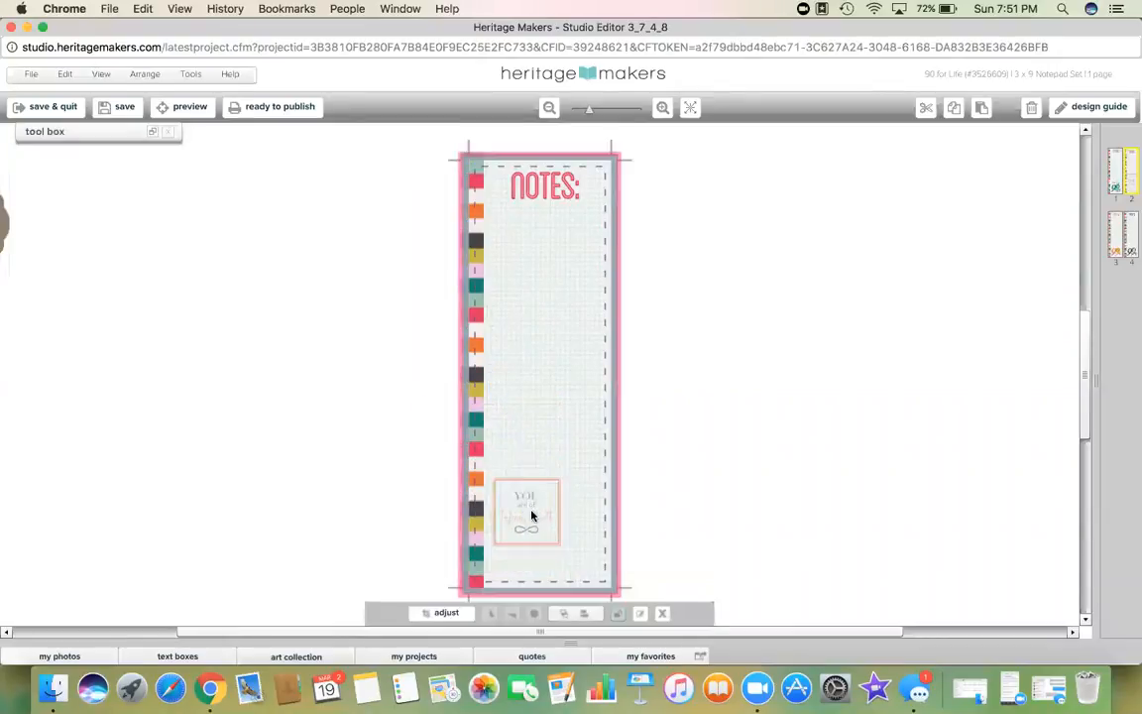
{"action": "left_click", "coordinate": [532, 515]}
{"action": "left_click_drag", "start_coordinate": [530, 505], "coordinate": [545, 527]}
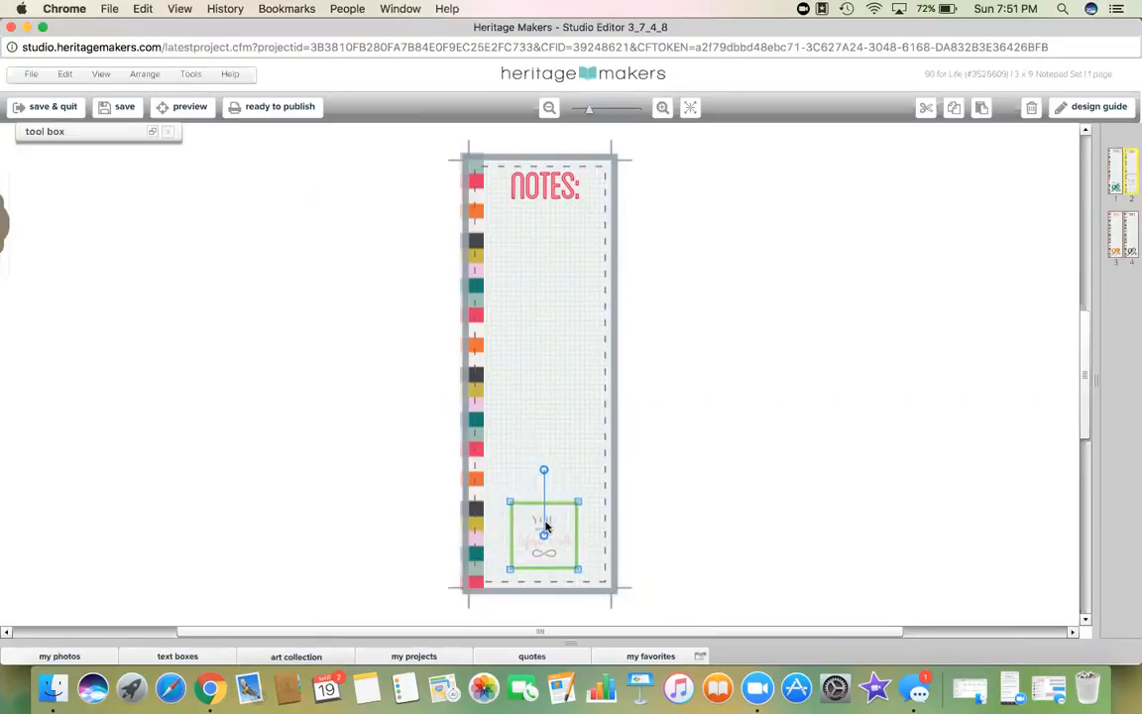
Step: Zoom in on the notepad, select its background, and show its effect settings
{"action": "left_click", "coordinate": [682, 183]}
{"action": "left_click", "coordinate": [662, 109]}
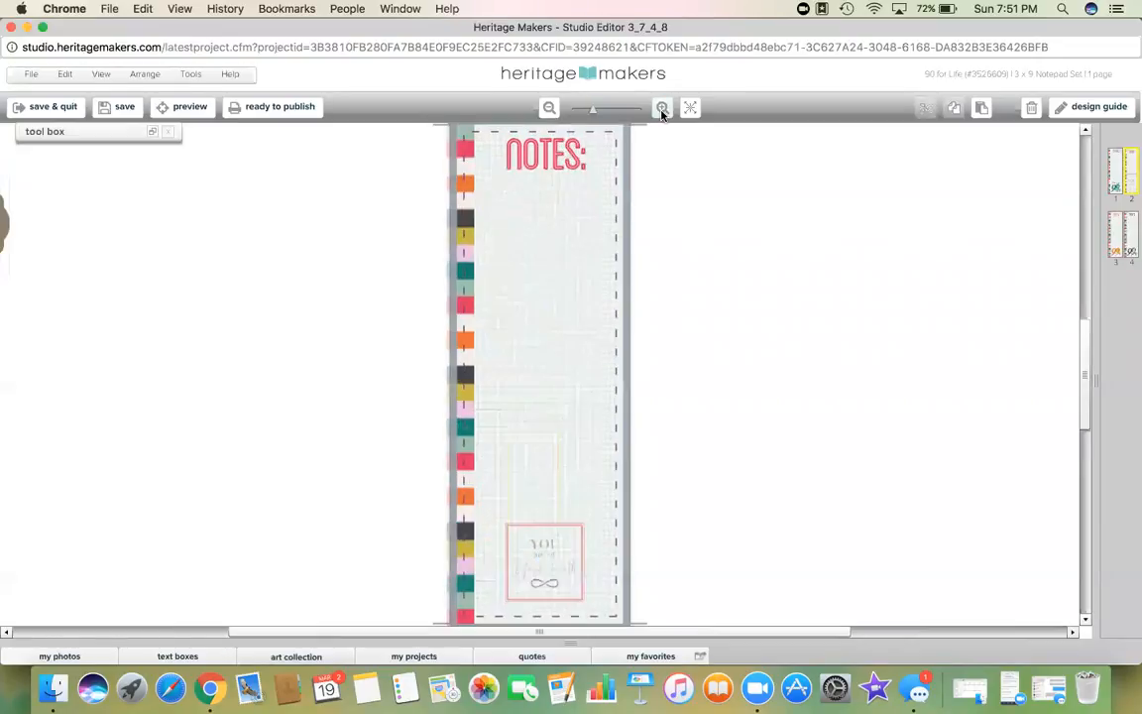
{"action": "left_click", "coordinate": [663, 109]}
{"action": "left_click_drag", "start_coordinate": [1082, 389], "coordinate": [1081, 413]}
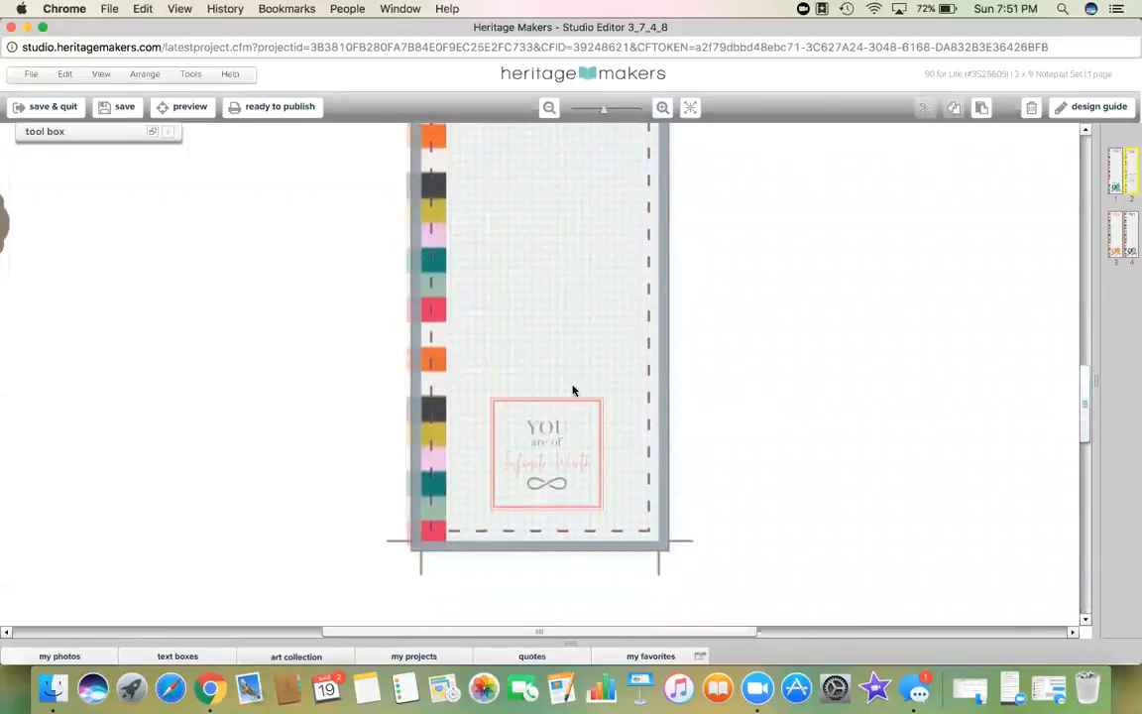
{"action": "left_click", "coordinate": [585, 323]}
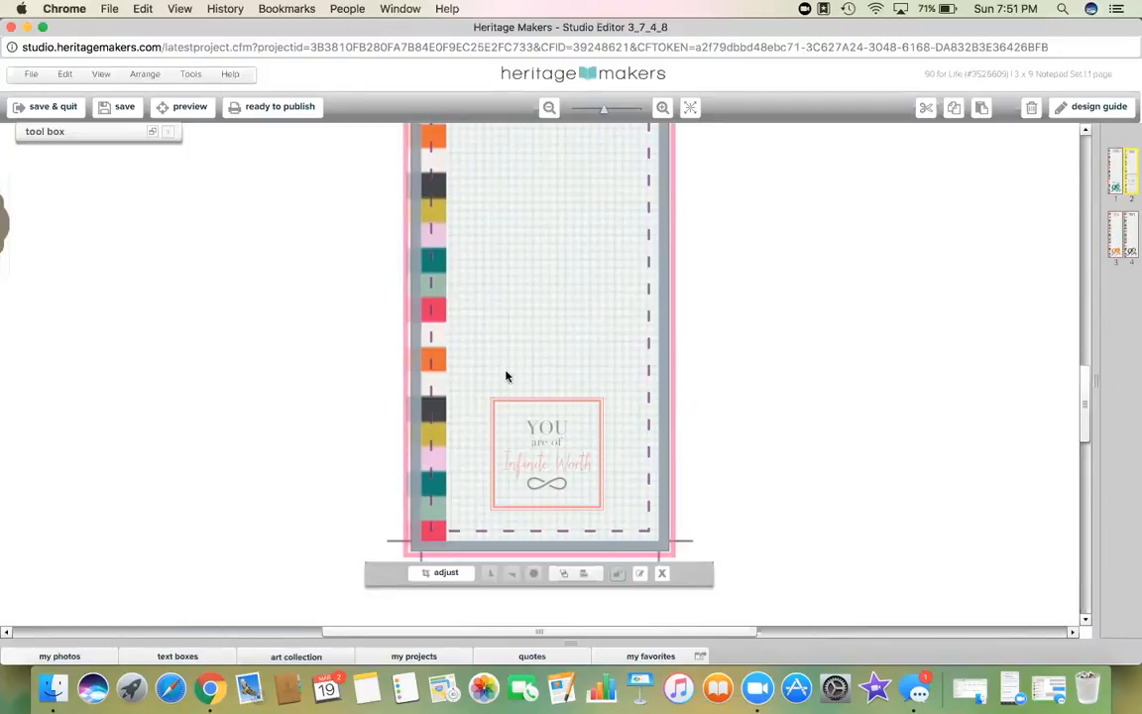
{"action": "left_click", "coordinate": [148, 131]}
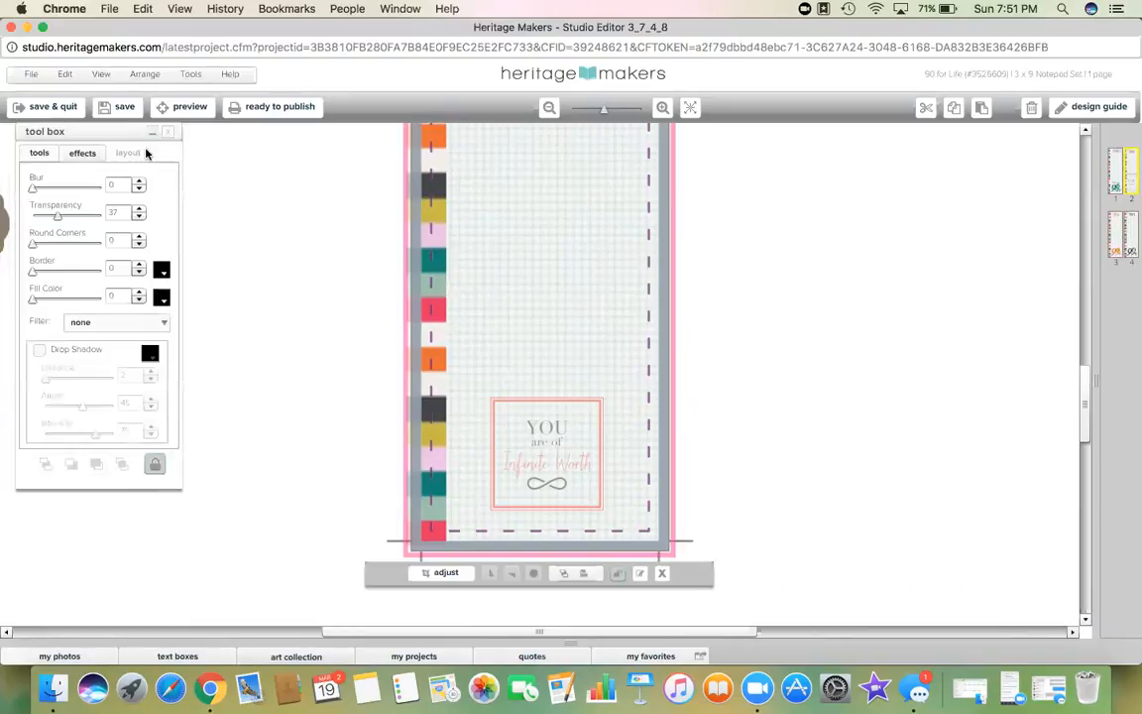
Step: Set the page's fill colour to white and drag the Fill Color slider to 0 for full transparency
{"action": "left_click", "coordinate": [162, 297]}
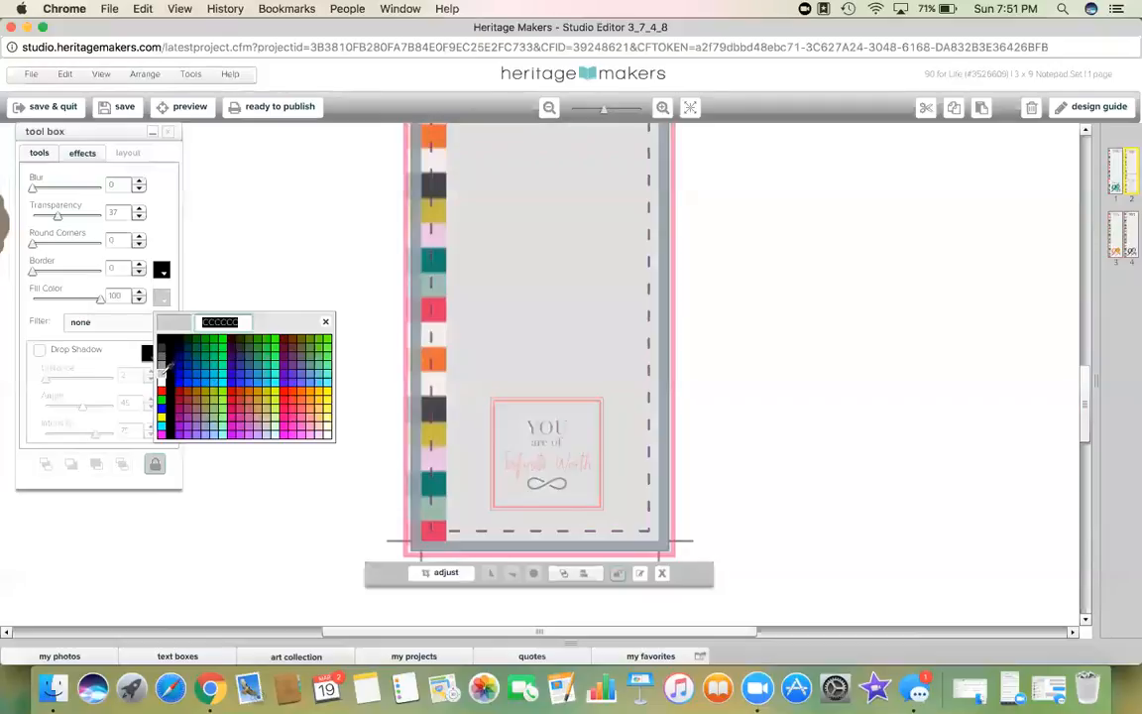
{"action": "left_click", "coordinate": [161, 386]}
{"action": "left_click", "coordinate": [286, 313]}
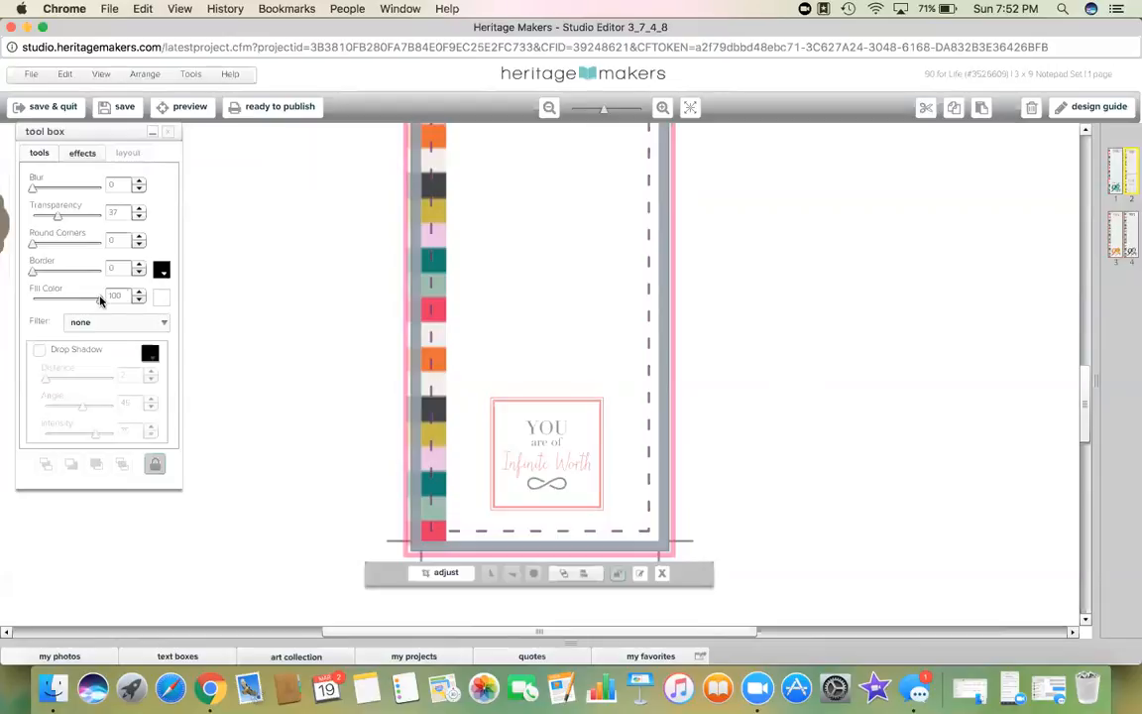
{"action": "left_click", "coordinate": [160, 298]}
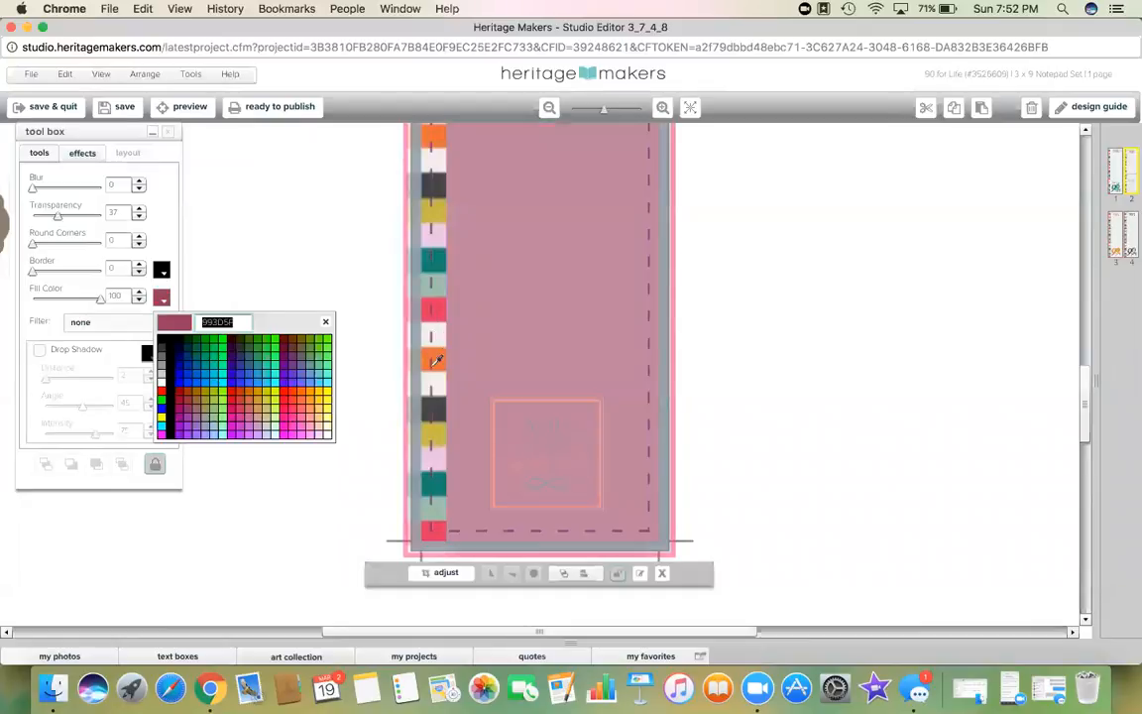
{"action": "left_click", "coordinate": [433, 406]}
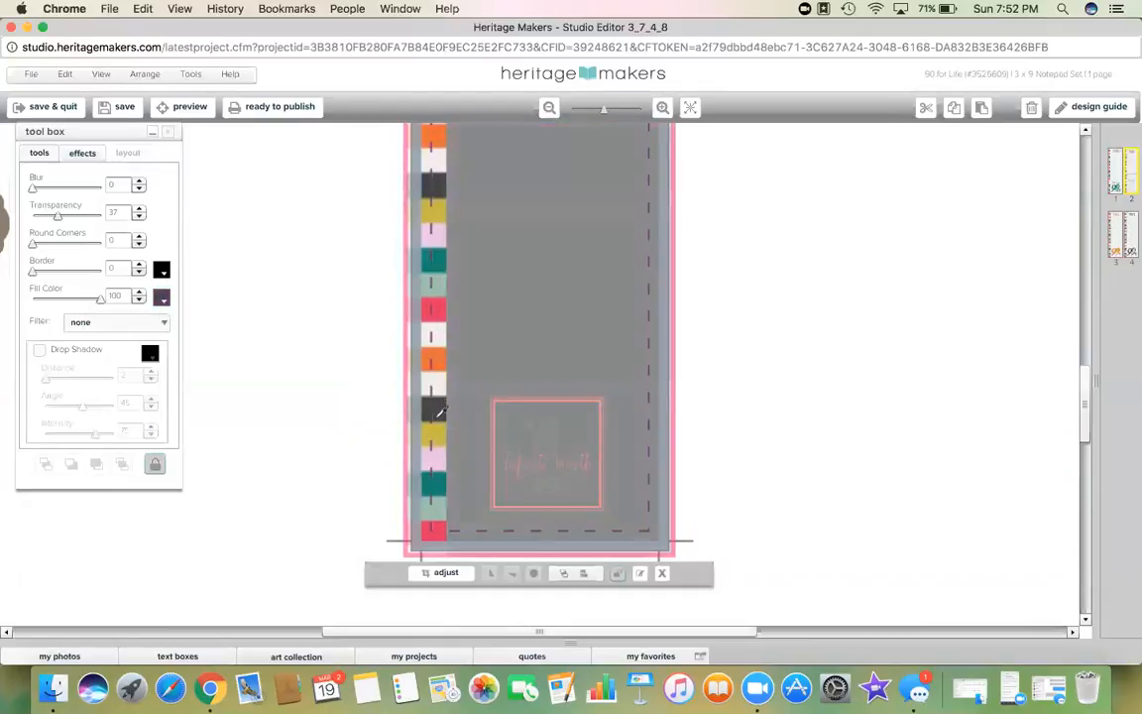
{"action": "left_click", "coordinate": [160, 298]}
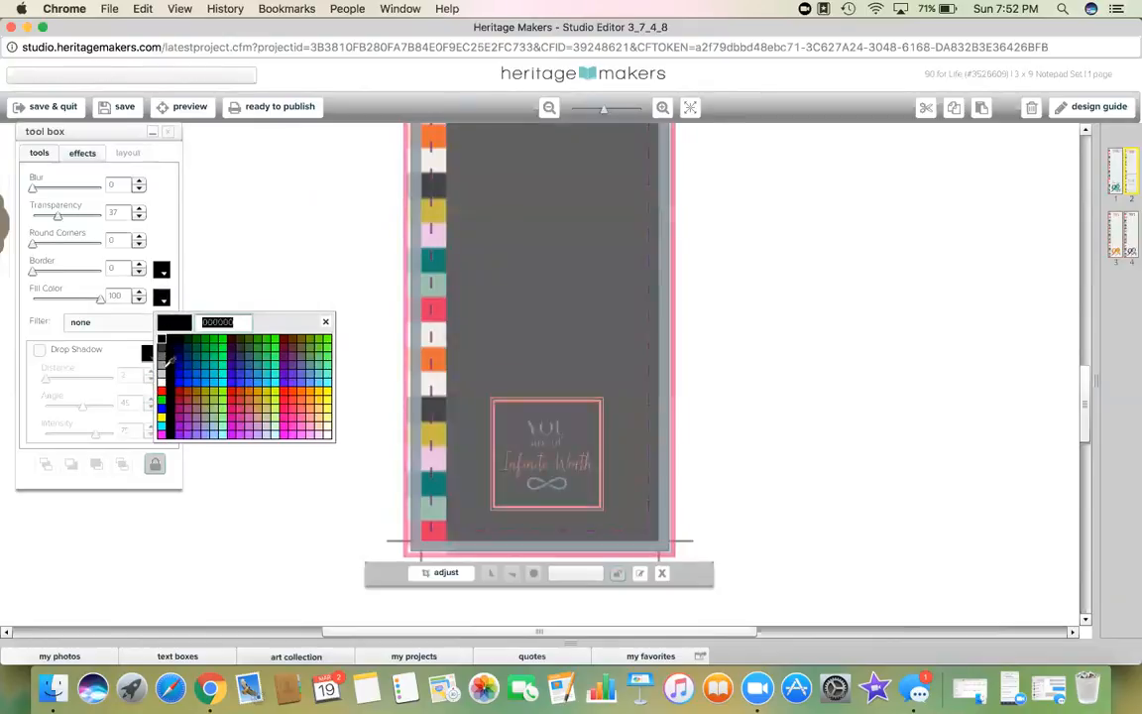
{"action": "left_click", "coordinate": [160, 381]}
{"action": "left_click_drag", "start_coordinate": [100, 299], "coordinate": [139, 296]}
{"action": "left_click", "coordinate": [332, 308]}
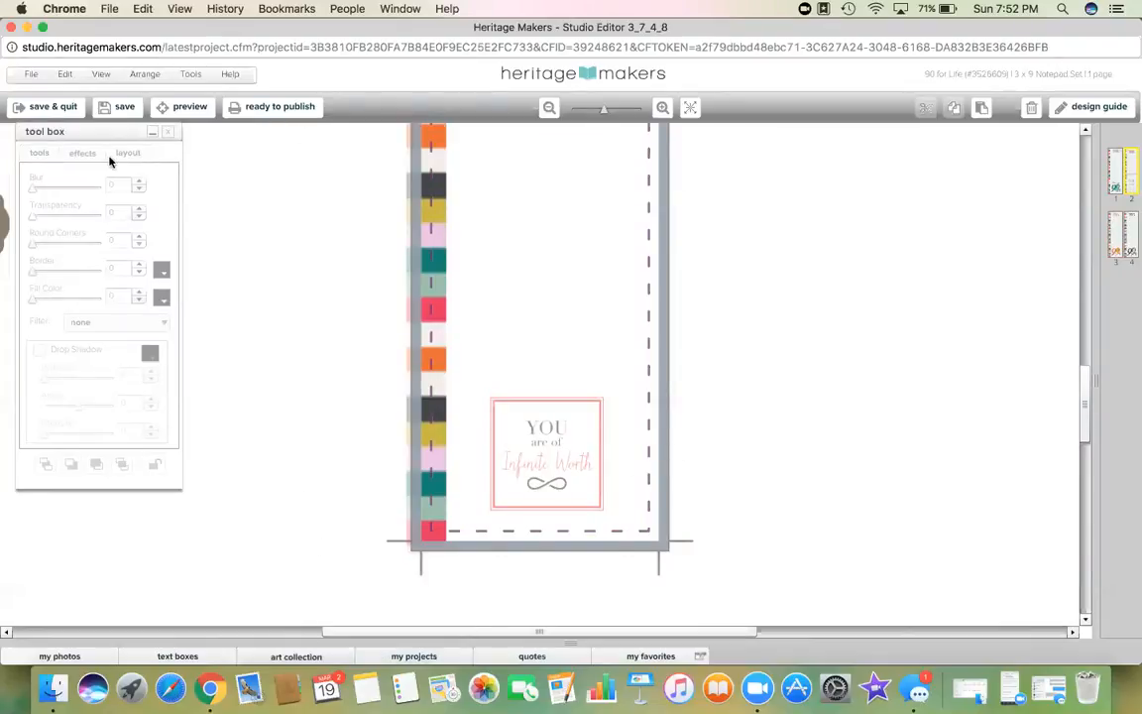
Step: Copy the name text box from the teal NOTES page
{"action": "left_click", "coordinate": [178, 656]}
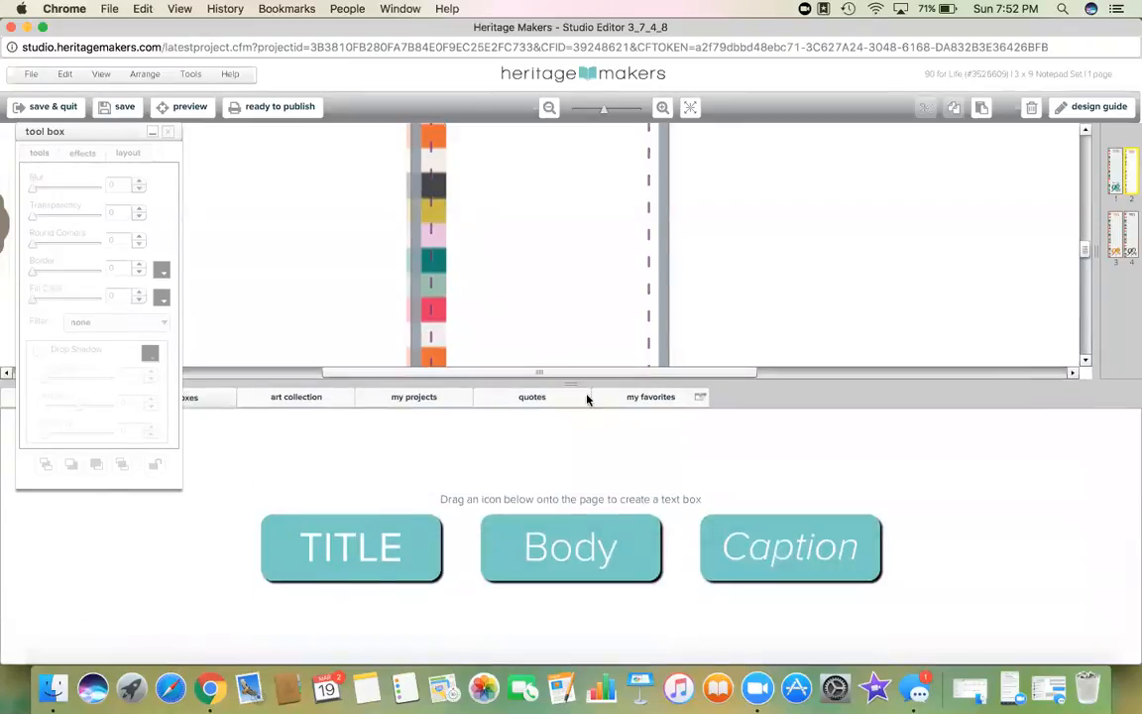
{"action": "left_click", "coordinate": [574, 384]}
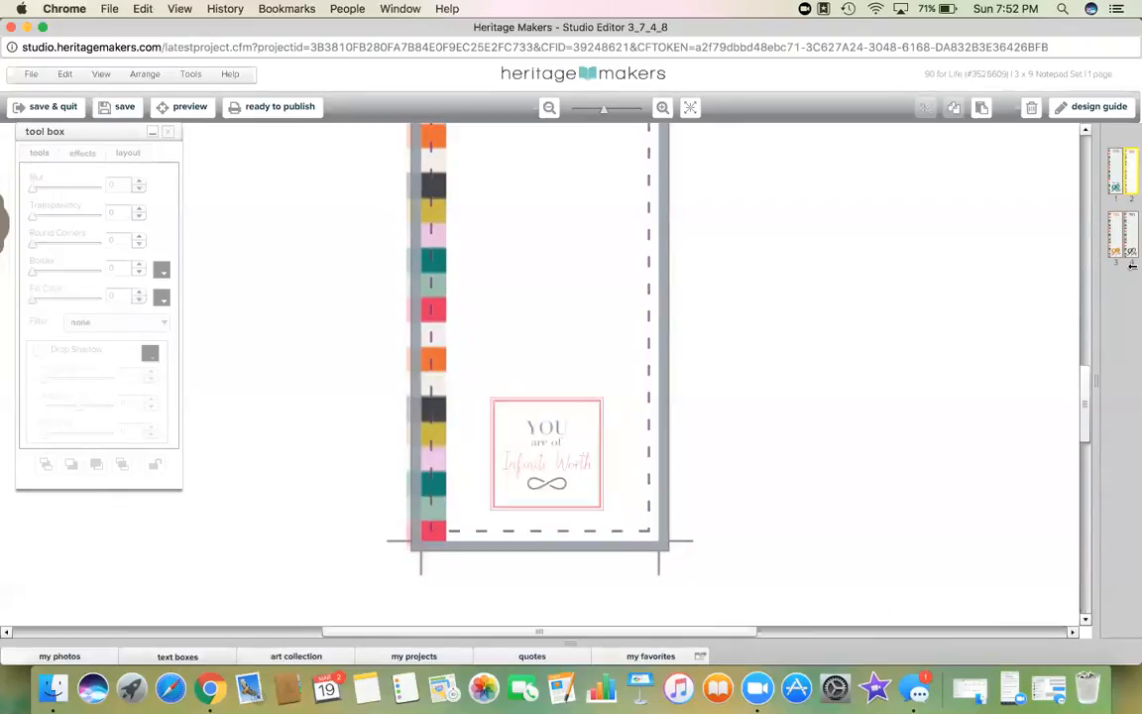
{"action": "left_click", "coordinate": [1115, 191]}
{"action": "left_click", "coordinate": [310, 488]}
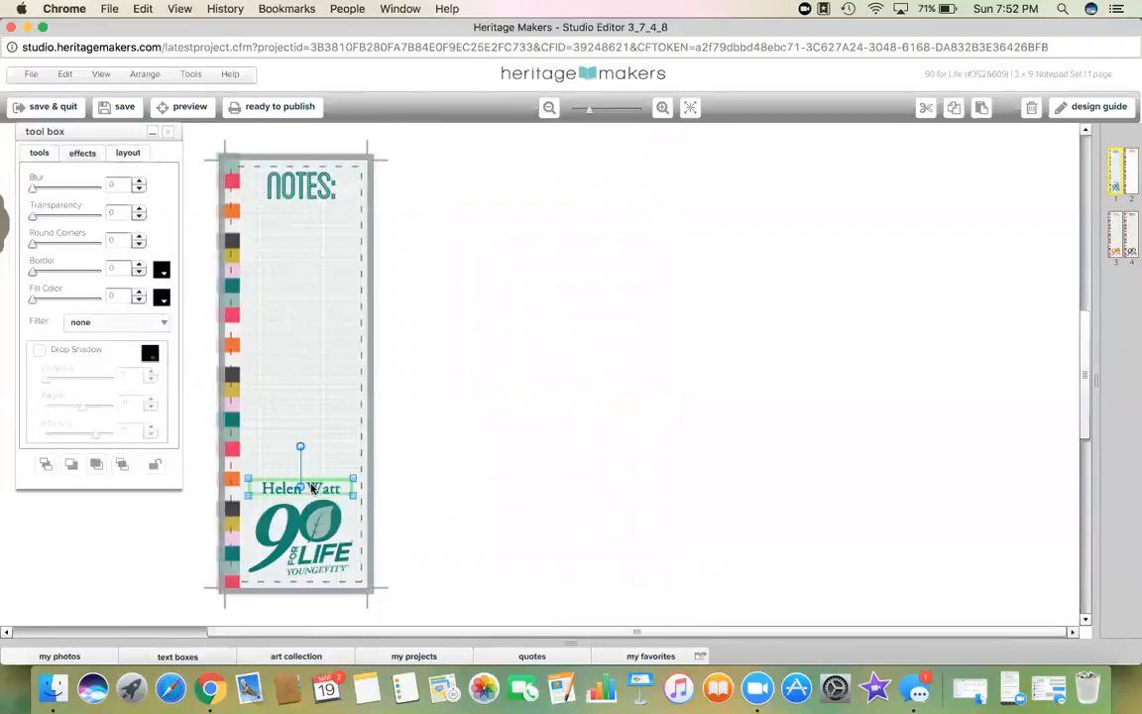
{"action": "right_click", "coordinate": [311, 488]}
{"action": "left_click", "coordinate": [345, 326]}
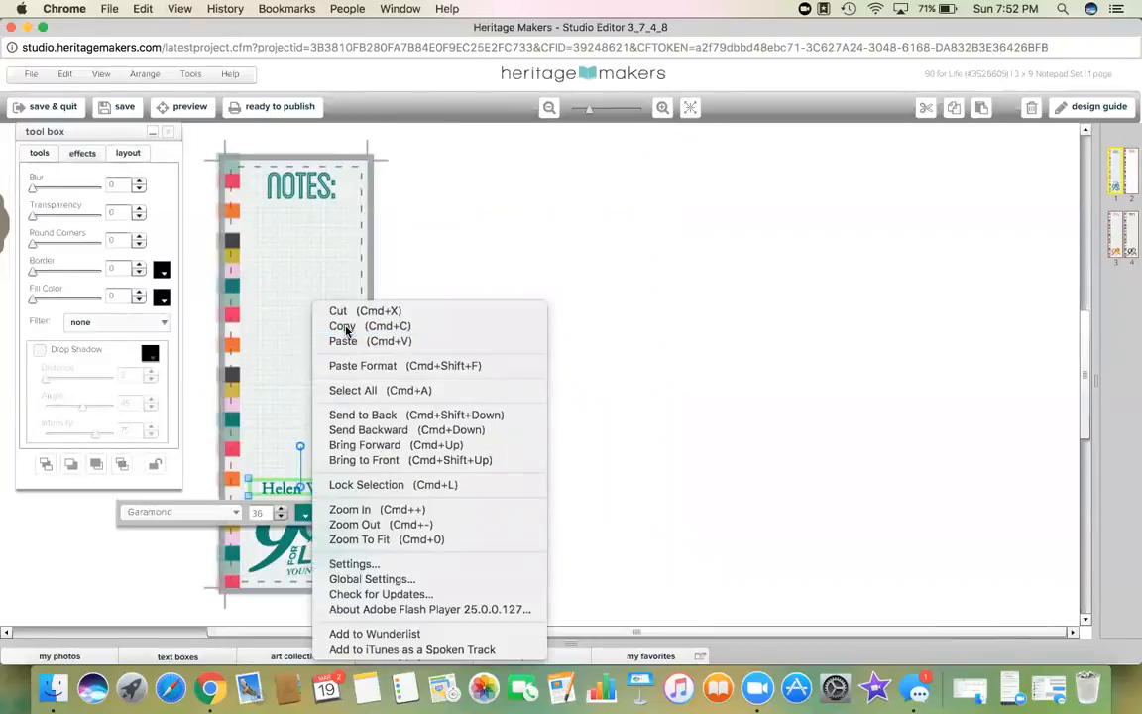
Step: Paste the name onto the pink NOTES page above the logo, colour it eyedropped pink, and save
{"action": "left_click", "coordinate": [1128, 173]}
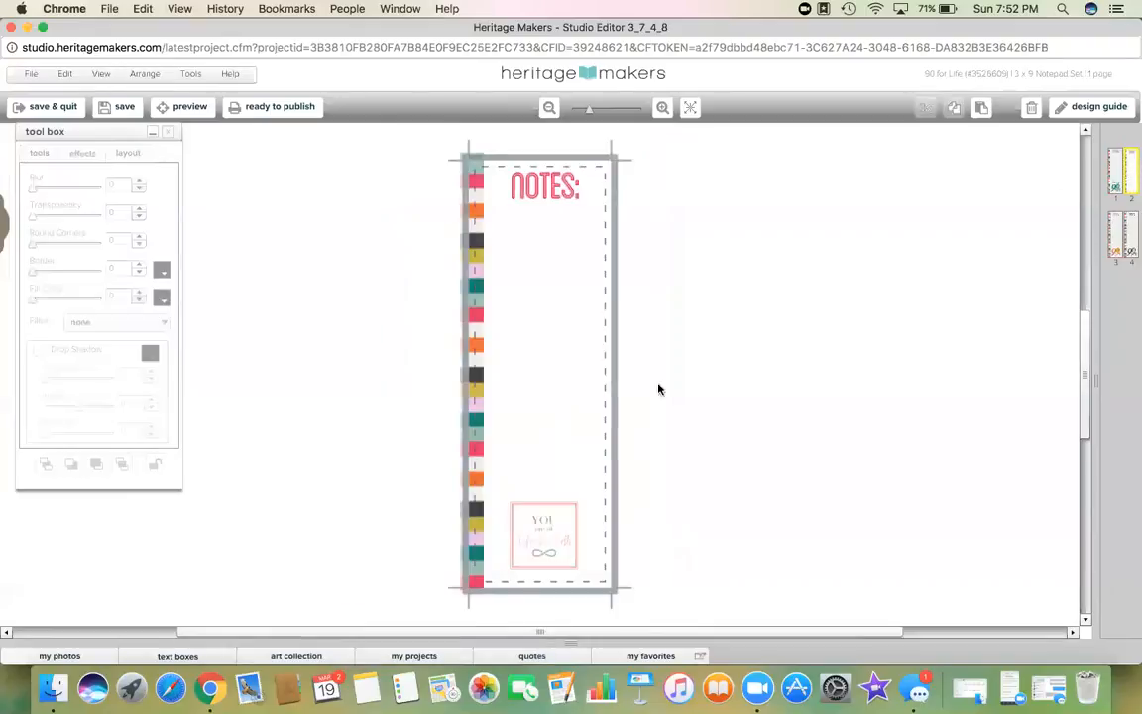
{"action": "right_click", "coordinate": [536, 454]}
{"action": "left_click", "coordinate": [566, 460]}
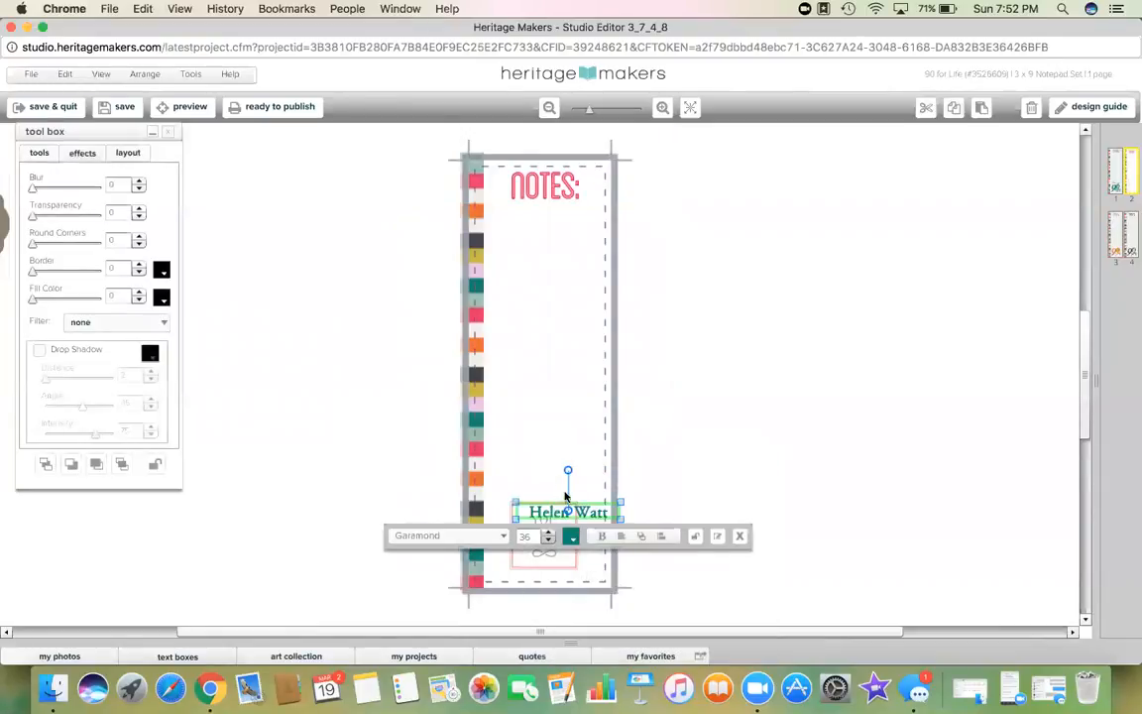
{"action": "left_click_drag", "start_coordinate": [550, 513], "coordinate": [529, 495]}
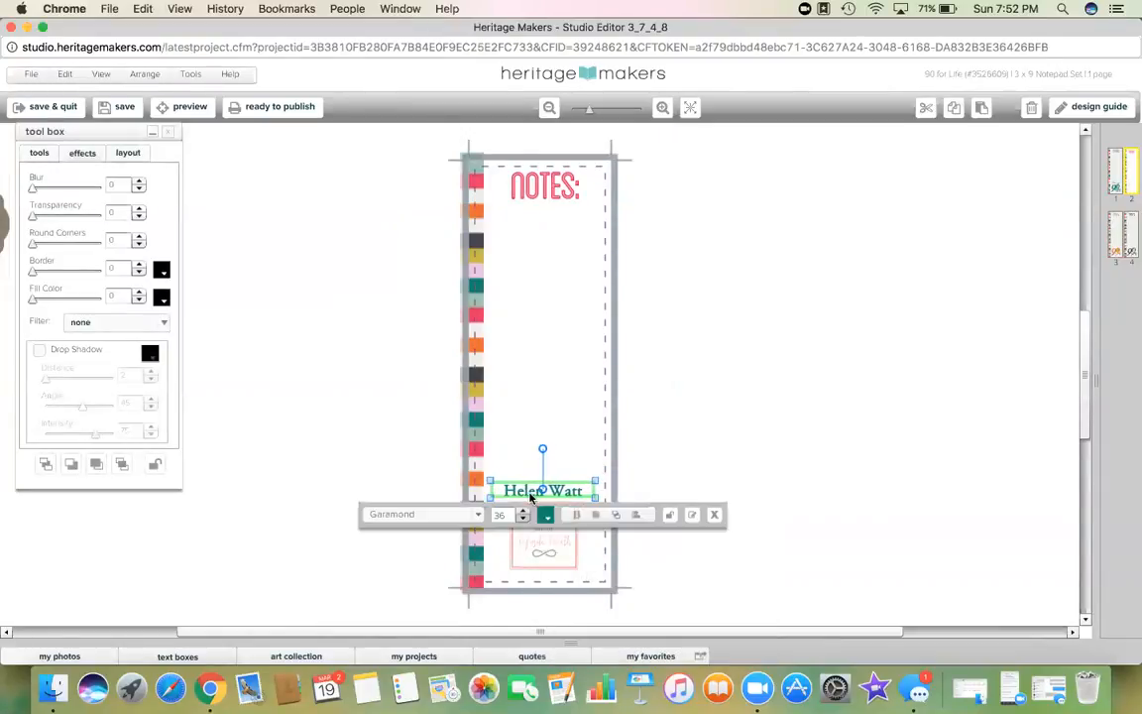
{"action": "left_click", "coordinate": [44, 154]}
{"action": "left_click", "coordinate": [161, 227]}
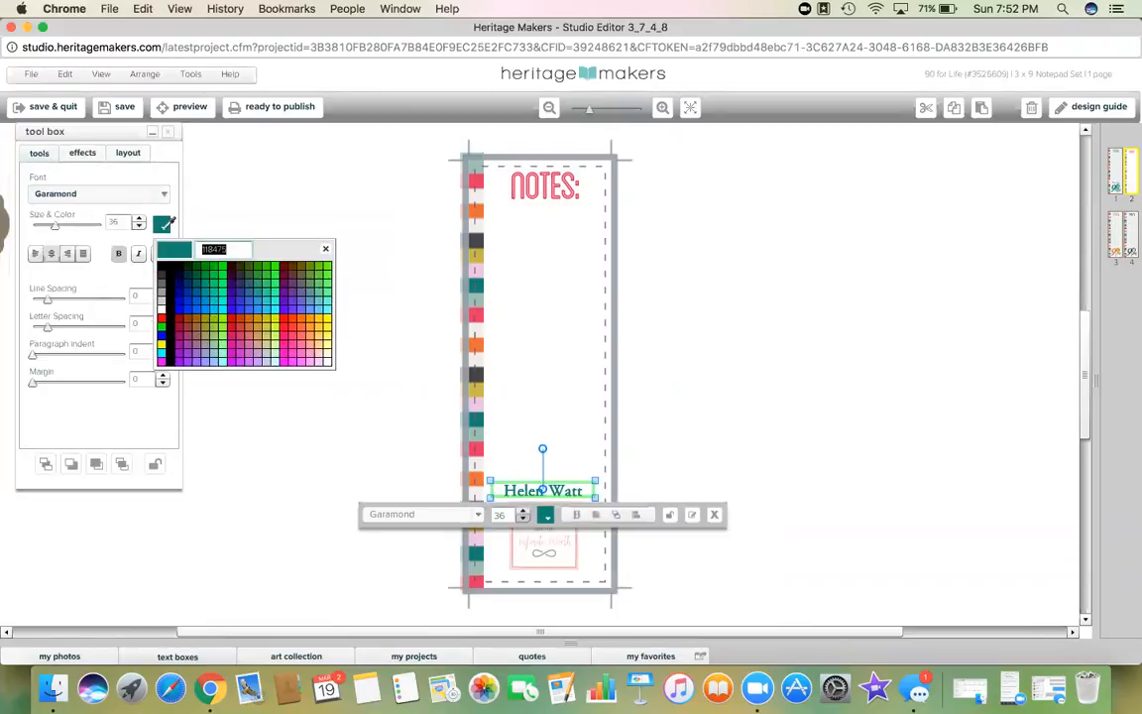
{"action": "left_click", "coordinate": [459, 451]}
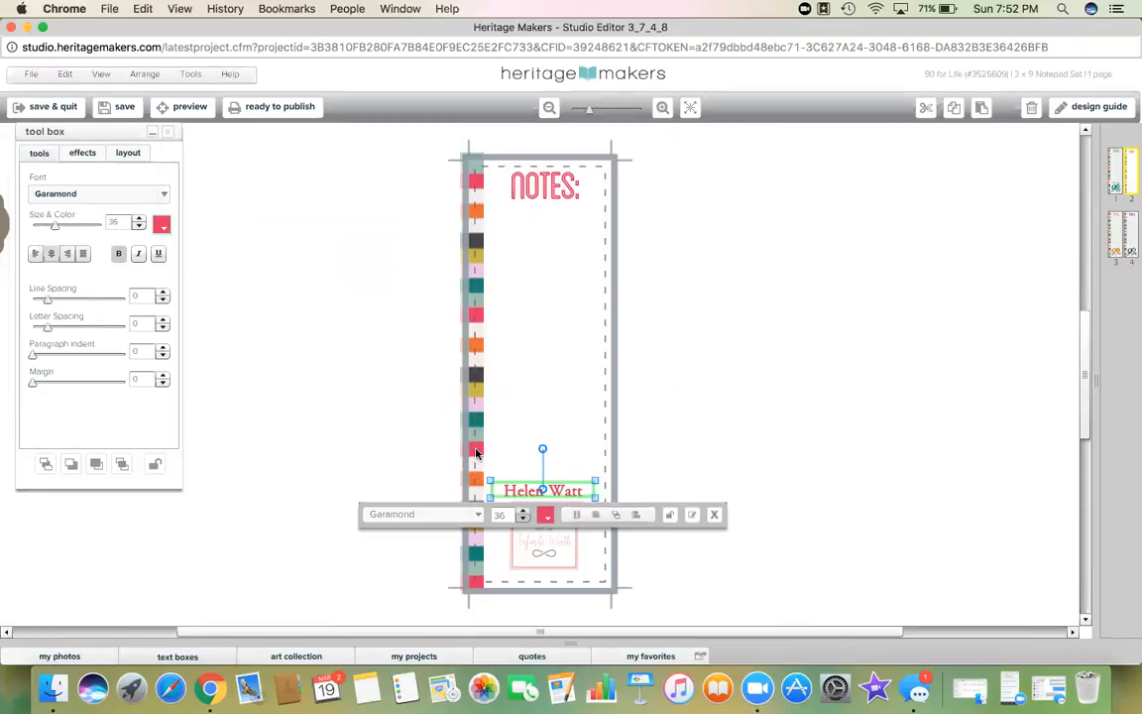
{"action": "left_click", "coordinate": [287, 413]}
{"action": "left_click", "coordinate": [117, 106]}
{"action": "left_click", "coordinate": [1117, 241]}
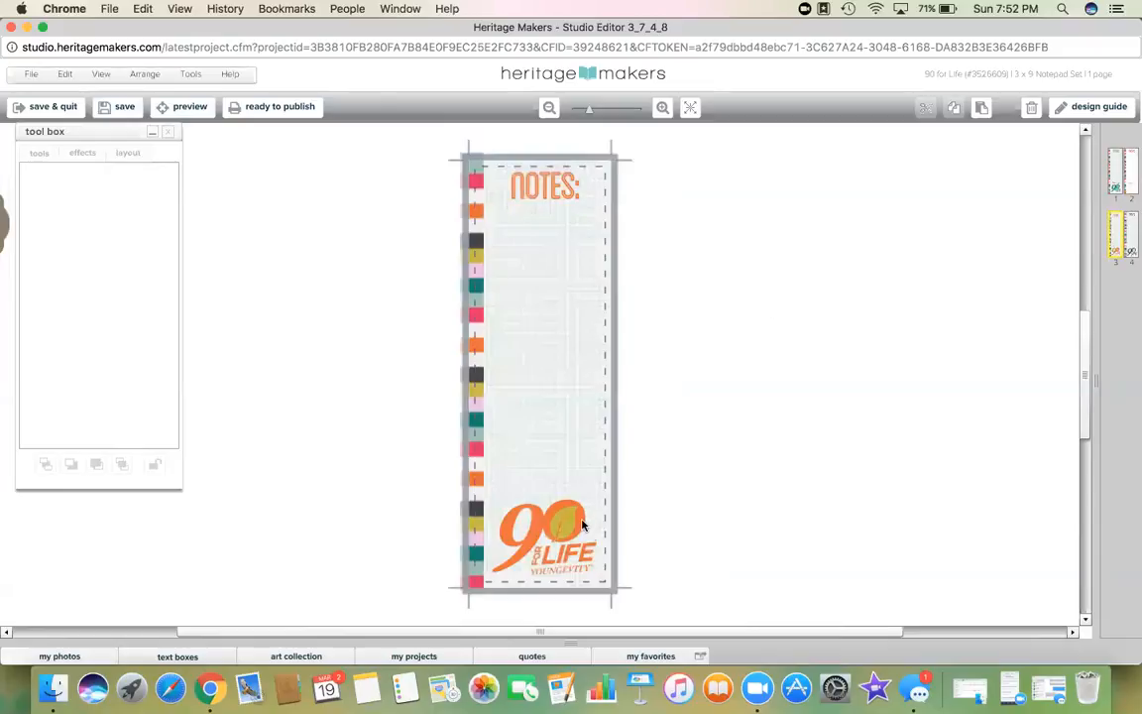
Step: Select all pieces of the orange page's 90 for Life logo, unlock them, and cut the logo
{"action": "left_click", "coordinate": [561, 530]}
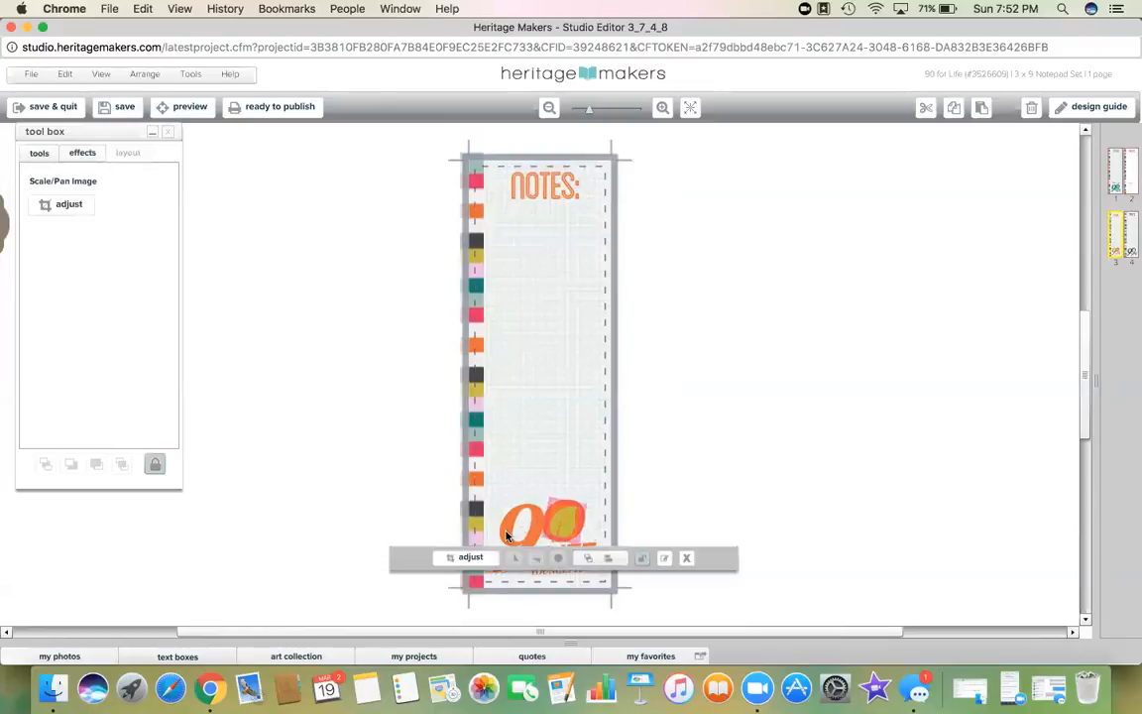
{"action": "left_click", "coordinate": [567, 550]}
{"action": "left_click", "coordinate": [564, 559]}
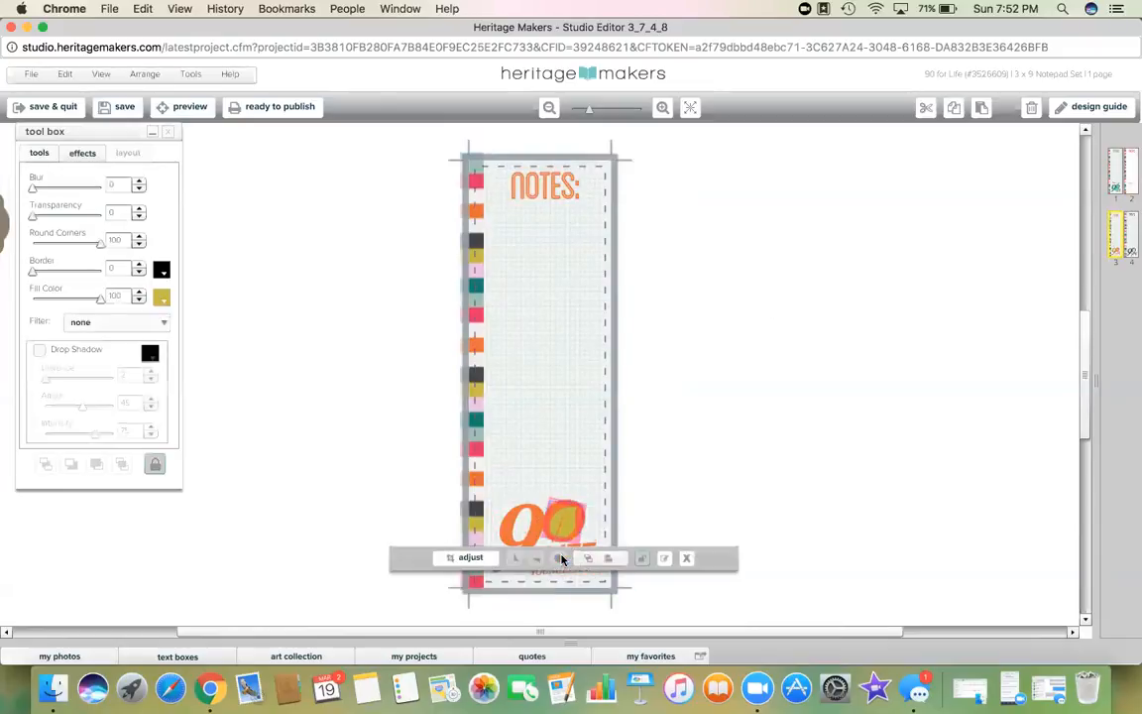
{"action": "left_click", "coordinate": [686, 558]}
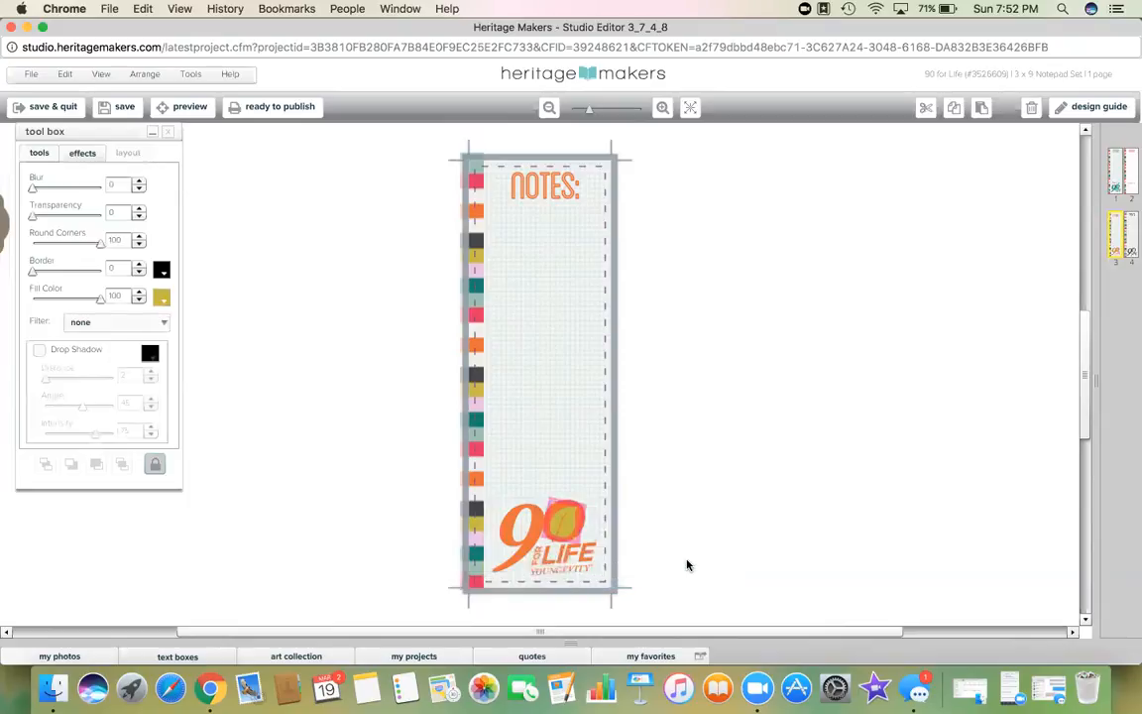
{"action": "left_click", "coordinate": [567, 558]}
{"action": "left_click", "coordinate": [530, 545], "text": "shift"}
{"action": "left_click", "coordinate": [530, 546], "text": "shift"}
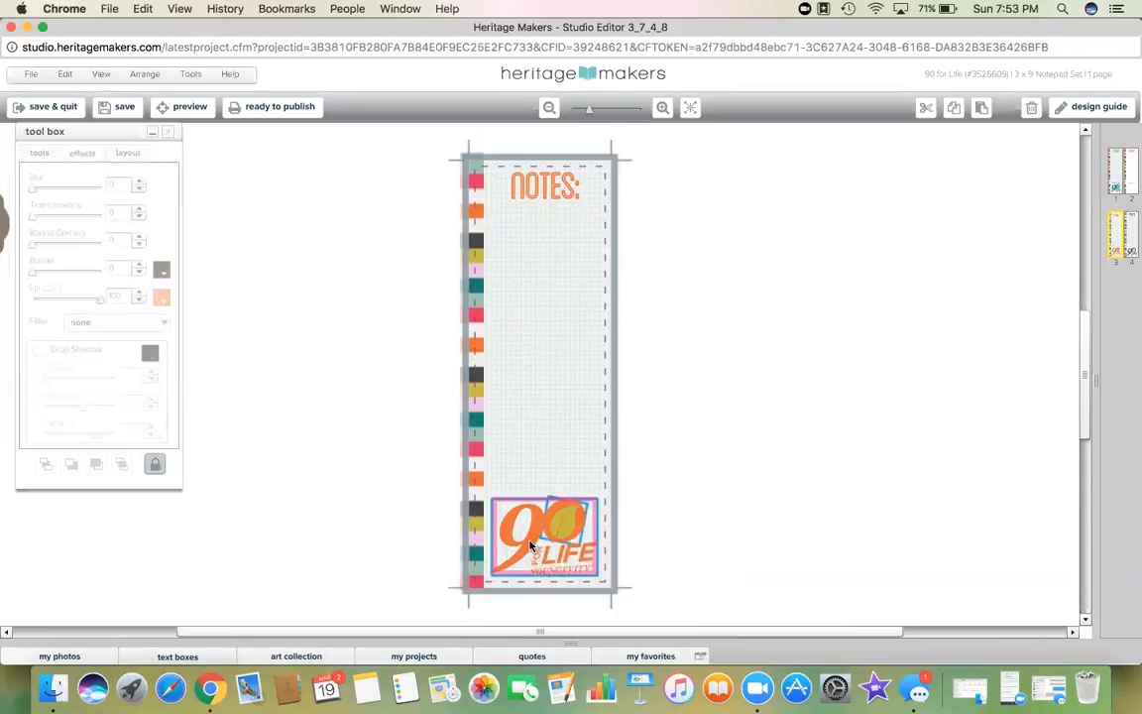
{"action": "left_click", "coordinate": [155, 464]}
{"action": "left_click", "coordinate": [926, 110]}
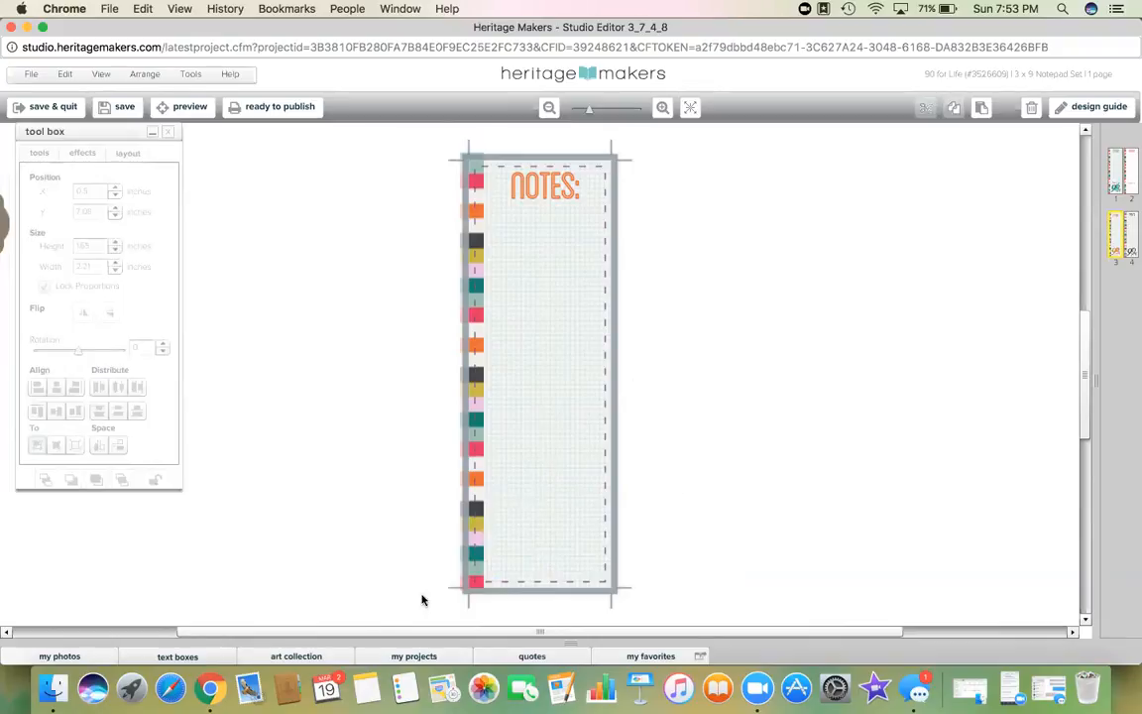
{"action": "left_click", "coordinate": [298, 656]}
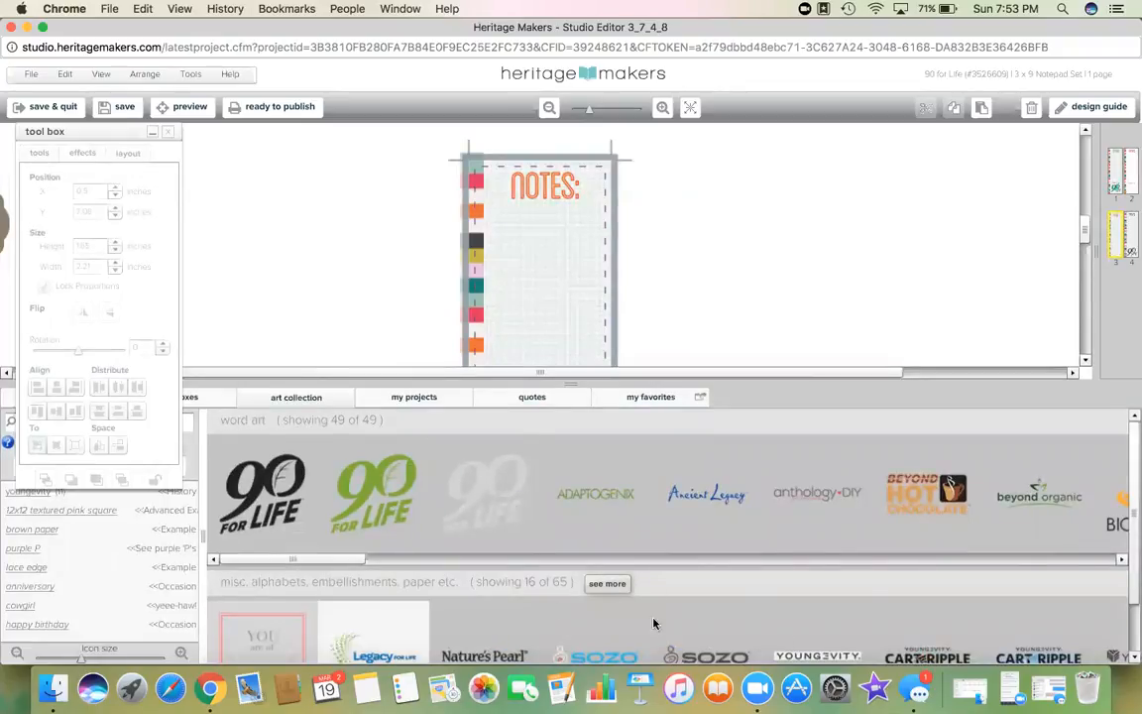
Step: Drag the Sta Natural logo onto the orange notes page and close the accidentally opened Dictionary
{"action": "scroll", "coordinate": [1132, 562], "scroll_direction": "down", "scroll_amount": 2}
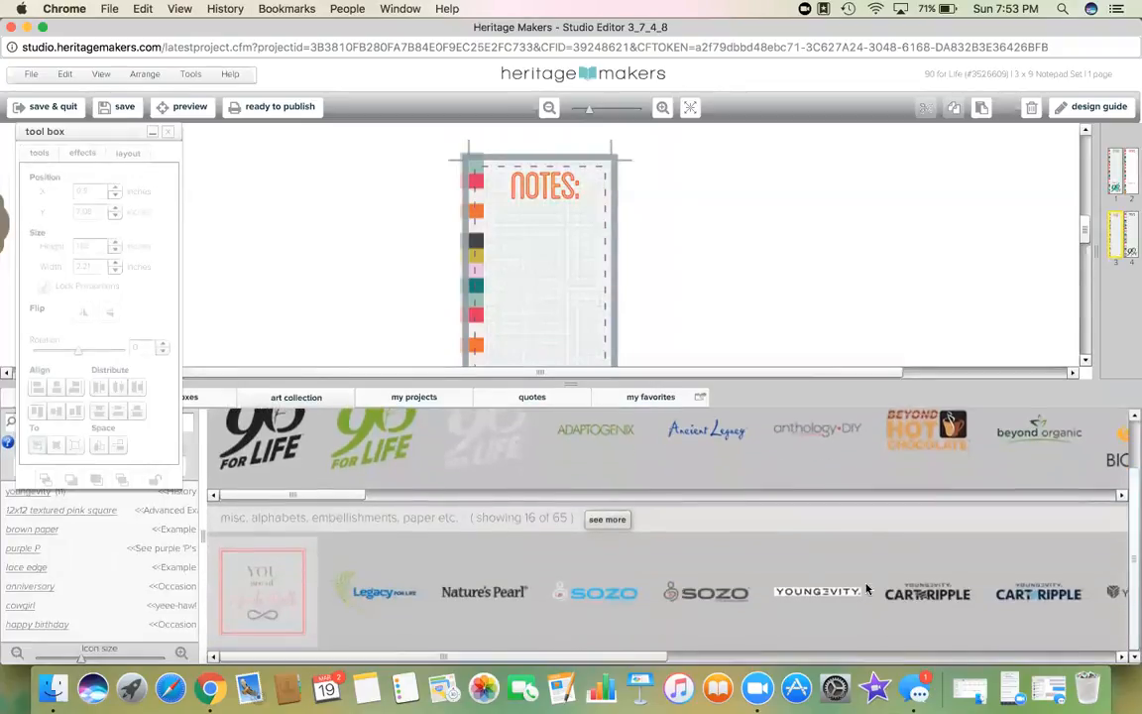
{"action": "left_click_drag", "start_coordinate": [336, 654], "coordinate": [793, 643]}
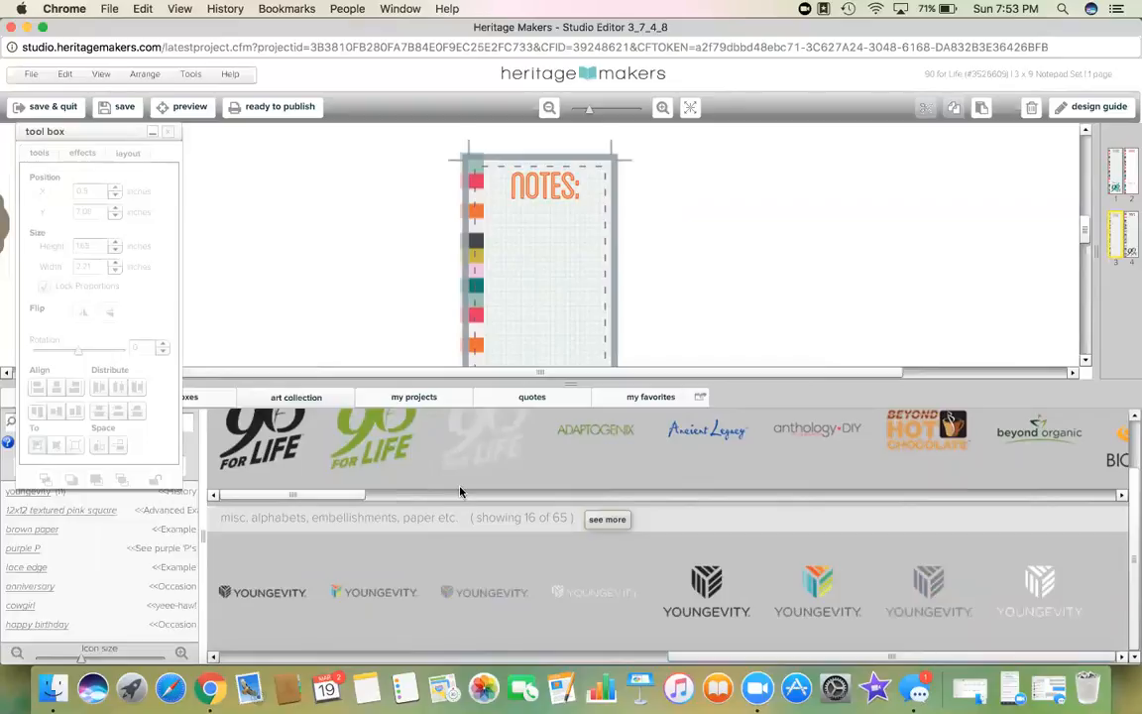
{"action": "left_click_drag", "start_coordinate": [339, 496], "coordinate": [791, 531]}
{"action": "left_click_drag", "start_coordinate": [737, 494], "coordinate": [905, 501]}
{"action": "left_click_drag", "start_coordinate": [602, 458], "coordinate": [563, 325]}
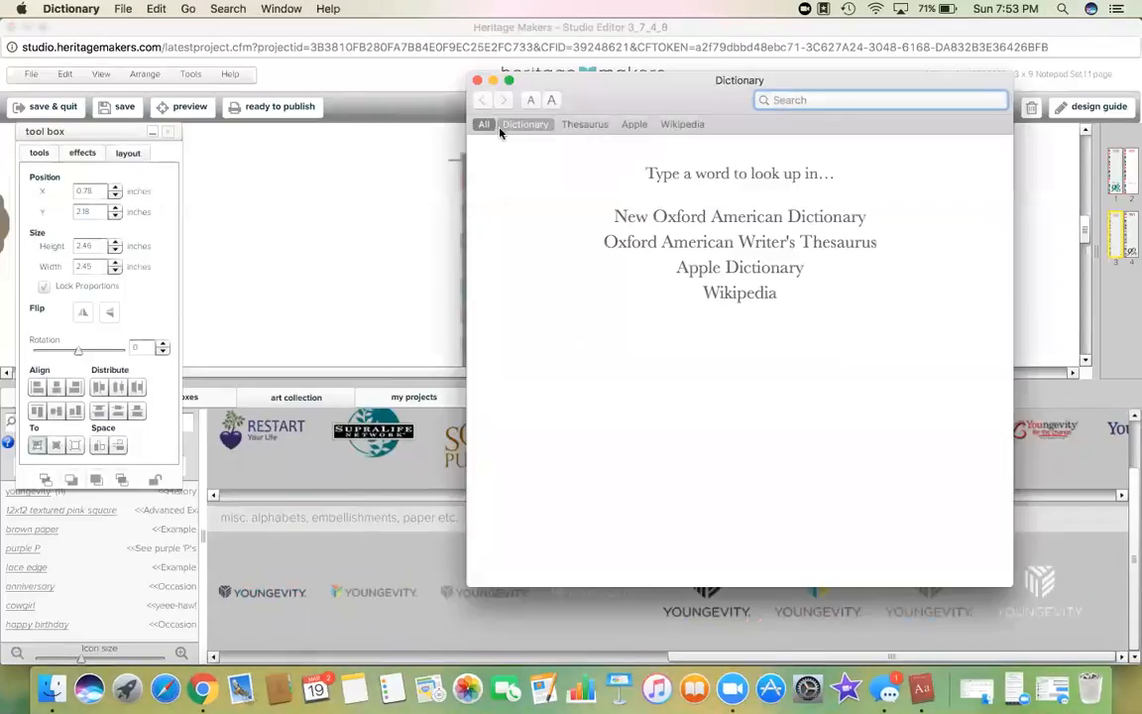
{"action": "left_click", "coordinate": [478, 81]}
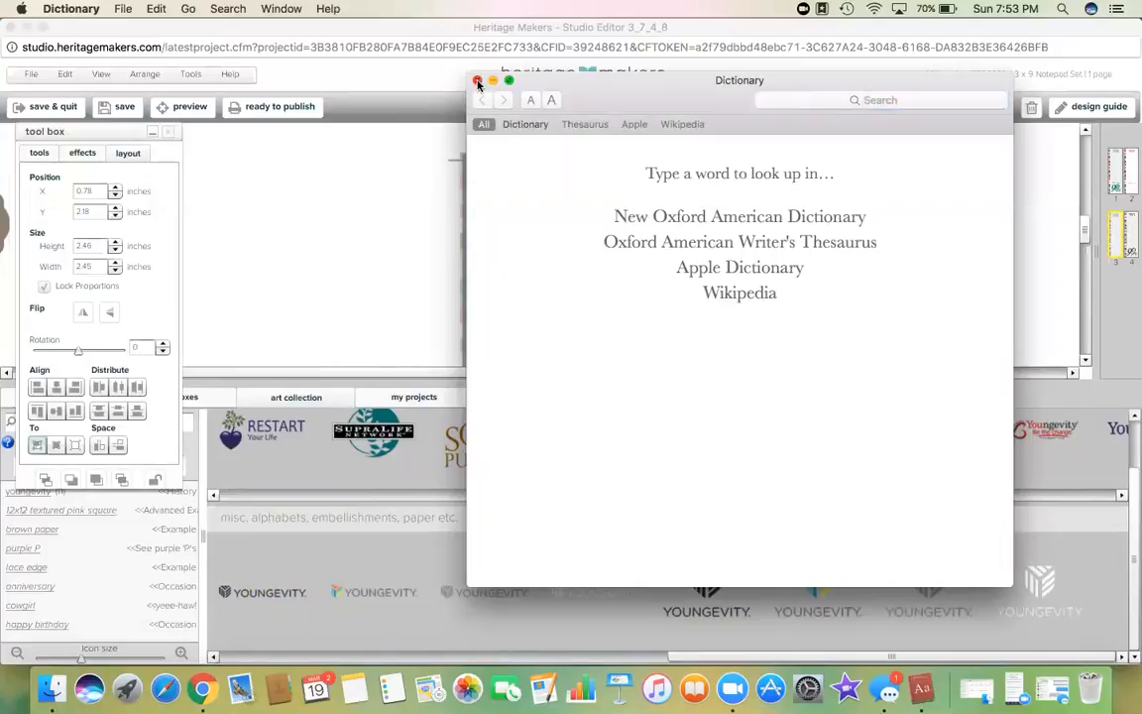
{"action": "left_click", "coordinate": [478, 80]}
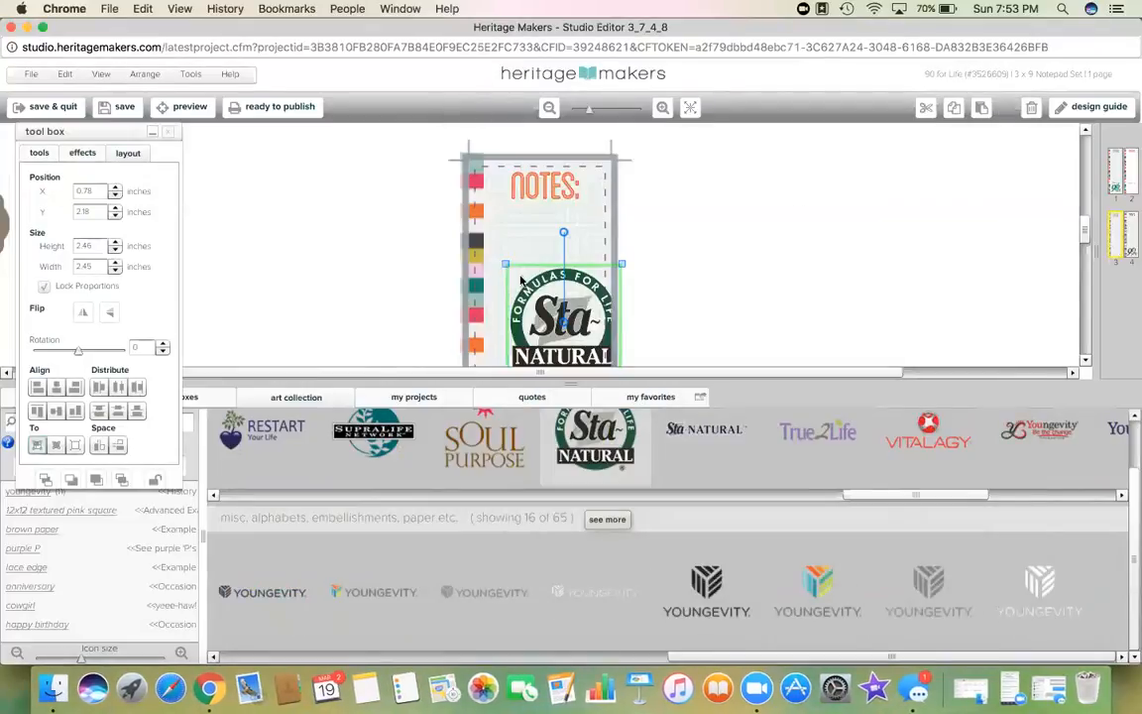
Step: Shrink the Sta Natural logo to about 1.44 inches, move it near the bottom, and save
{"action": "left_click", "coordinate": [571, 382]}
{"action": "left_click_drag", "start_coordinate": [621, 265], "coordinate": [591, 286]}
{"action": "left_click_drag", "start_coordinate": [583, 303], "coordinate": [566, 321]}
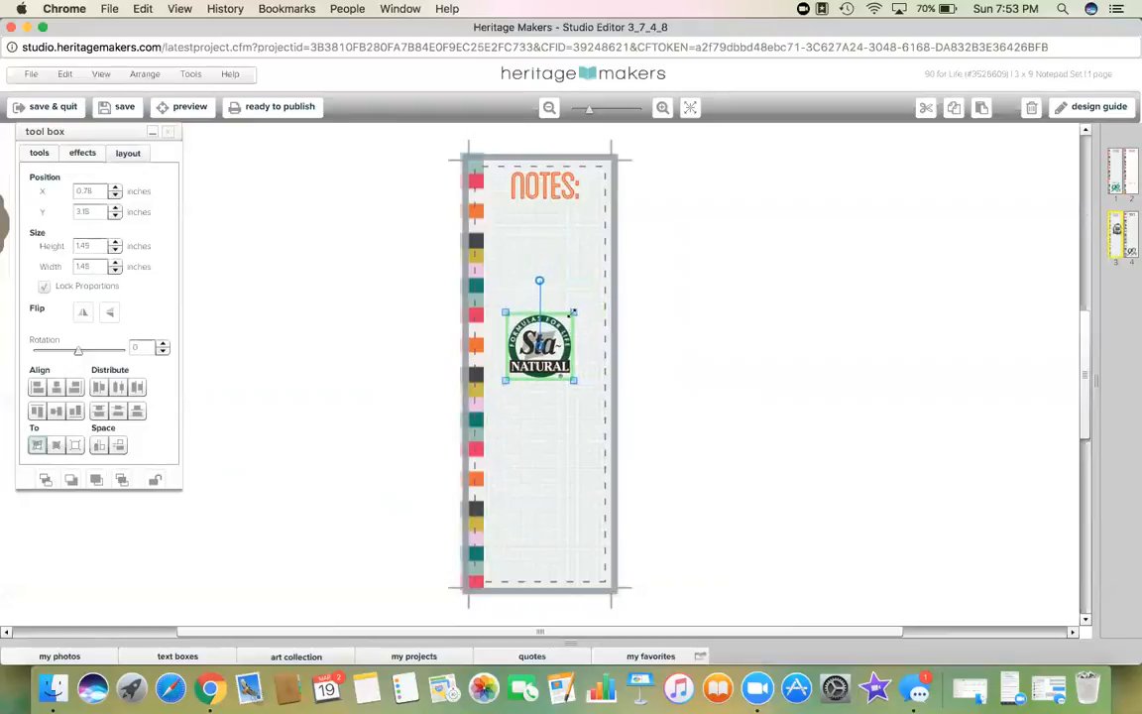
{"action": "left_click_drag", "start_coordinate": [544, 397], "coordinate": [551, 555]}
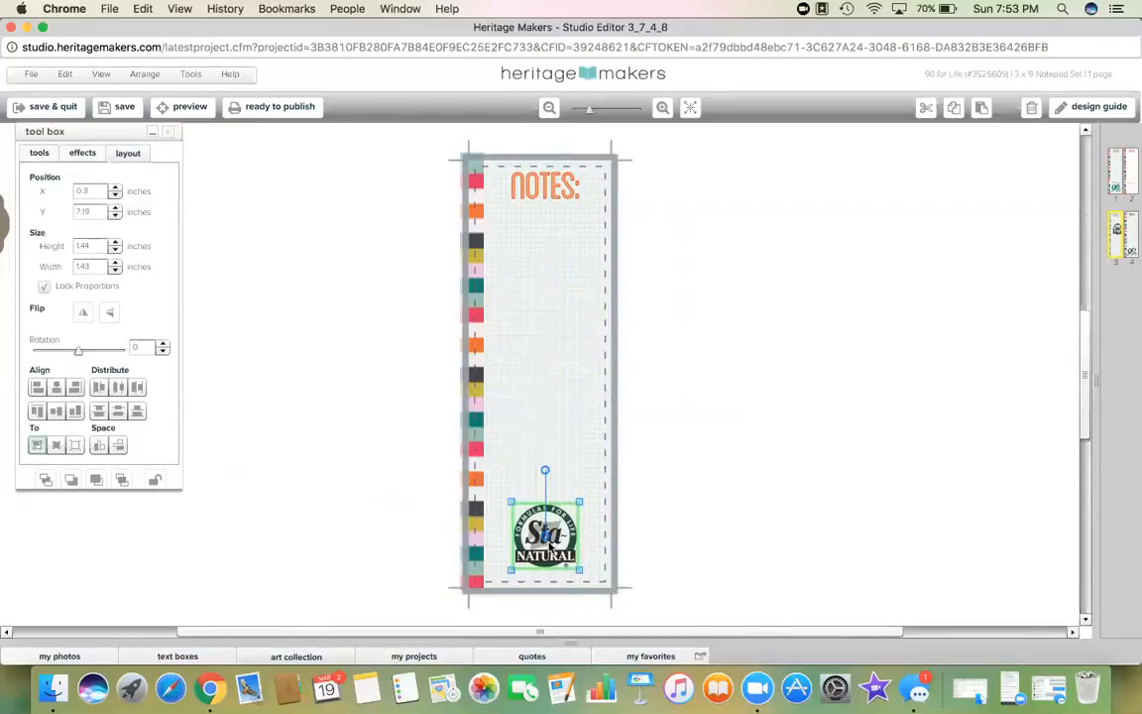
{"action": "left_click", "coordinate": [691, 510]}
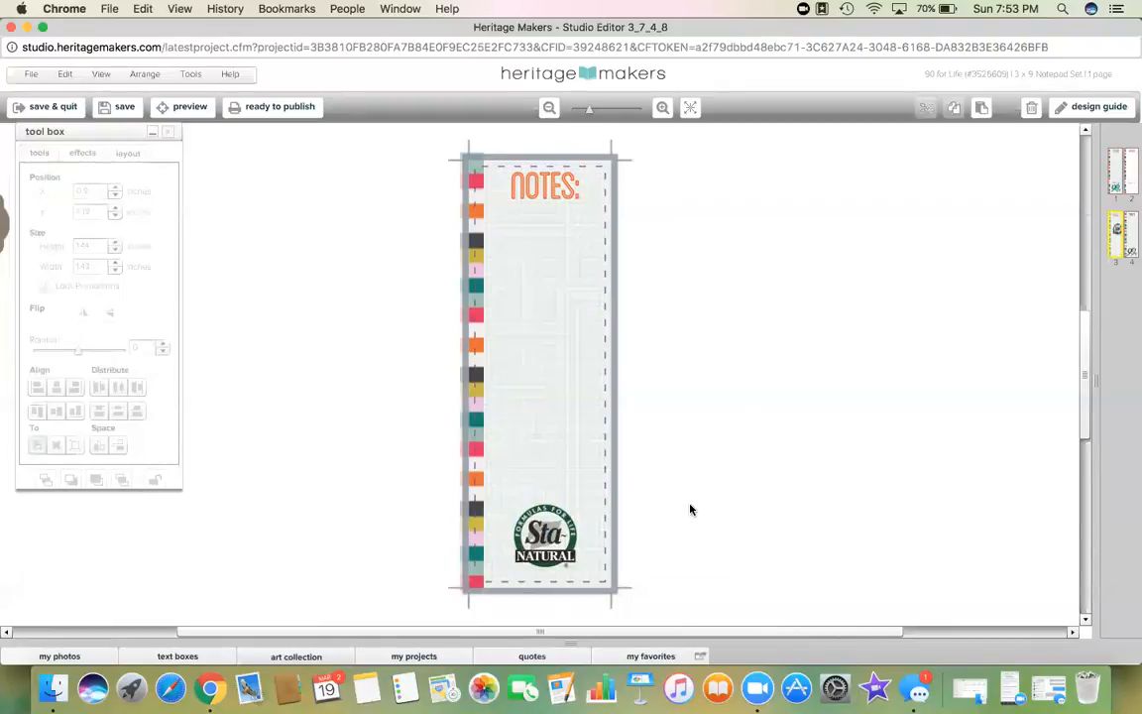
{"action": "left_click", "coordinate": [120, 107]}
Step: On the grey 90 for Life page, unlock the logo and cut its leaf
{"action": "left_click", "coordinate": [1132, 237]}
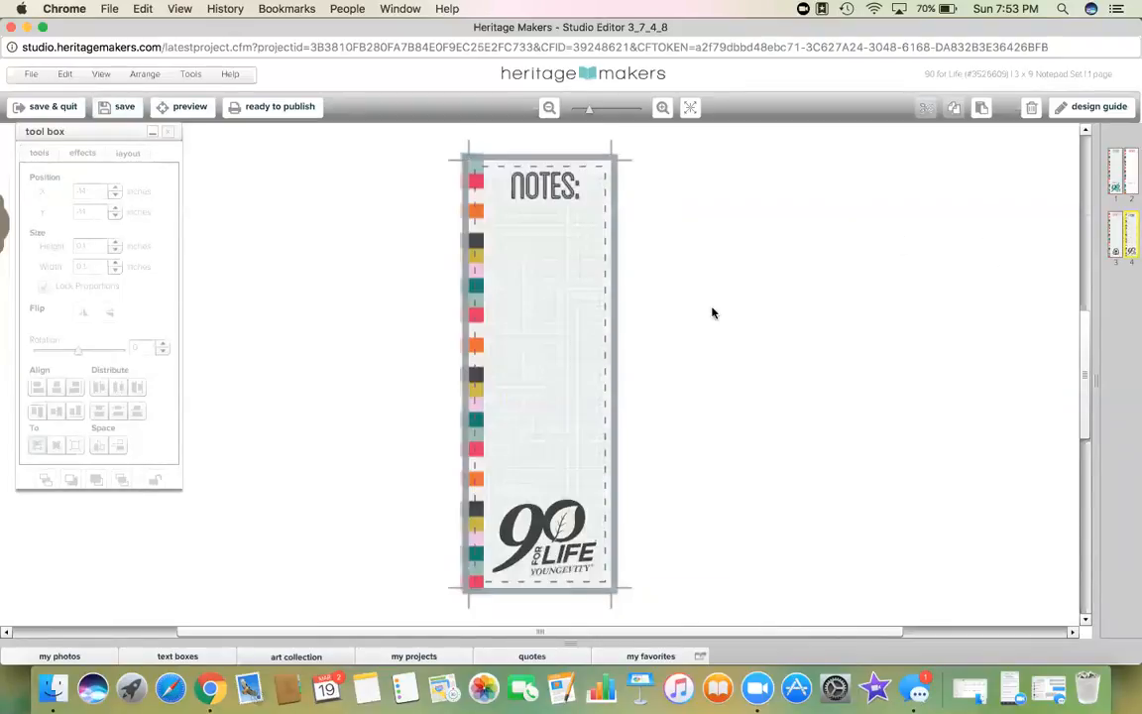
{"action": "left_click", "coordinate": [514, 520]}
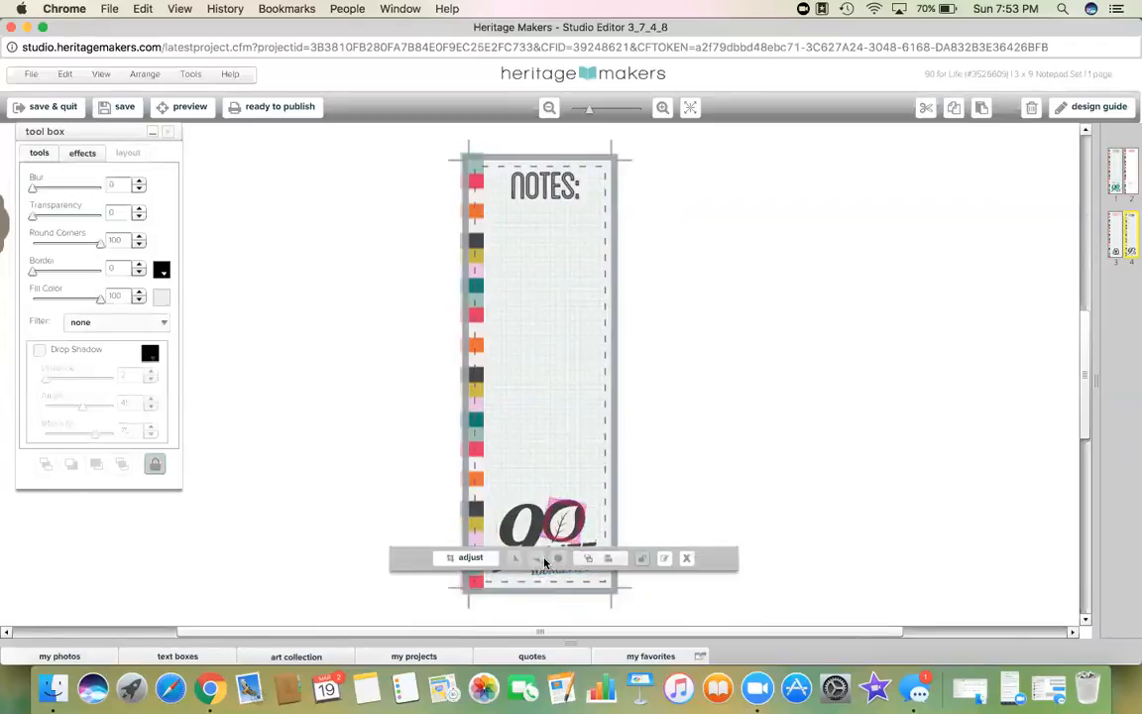
{"action": "left_click", "coordinate": [543, 562]}
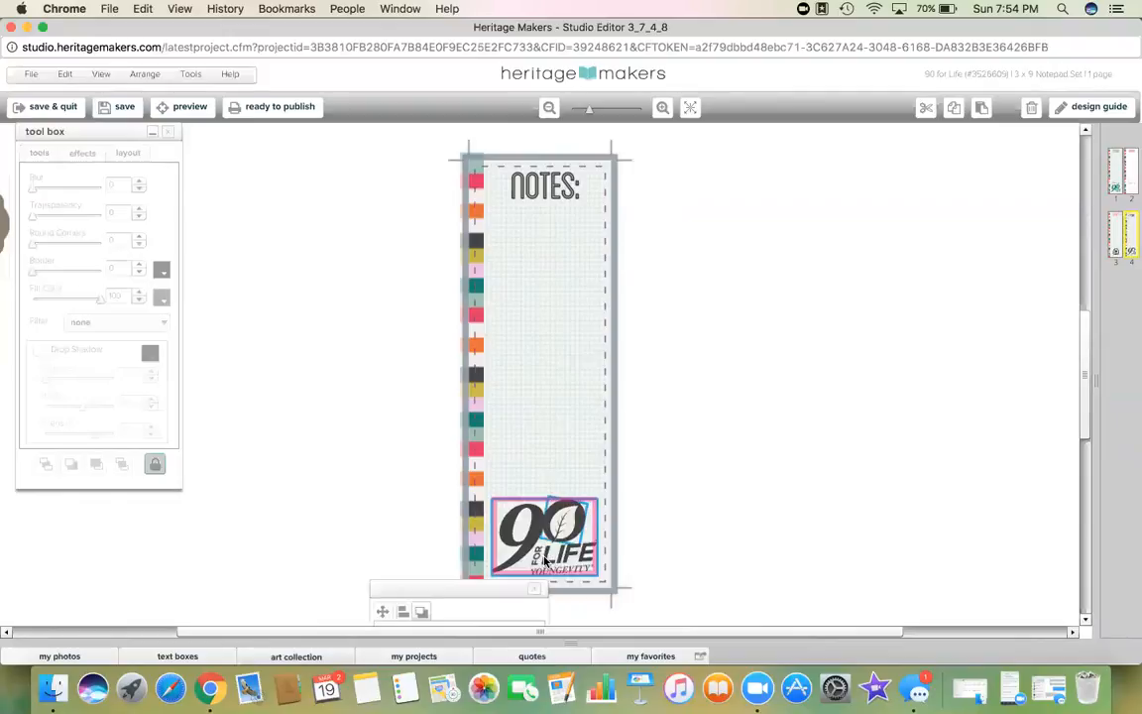
{"action": "left_click", "coordinate": [535, 537]}
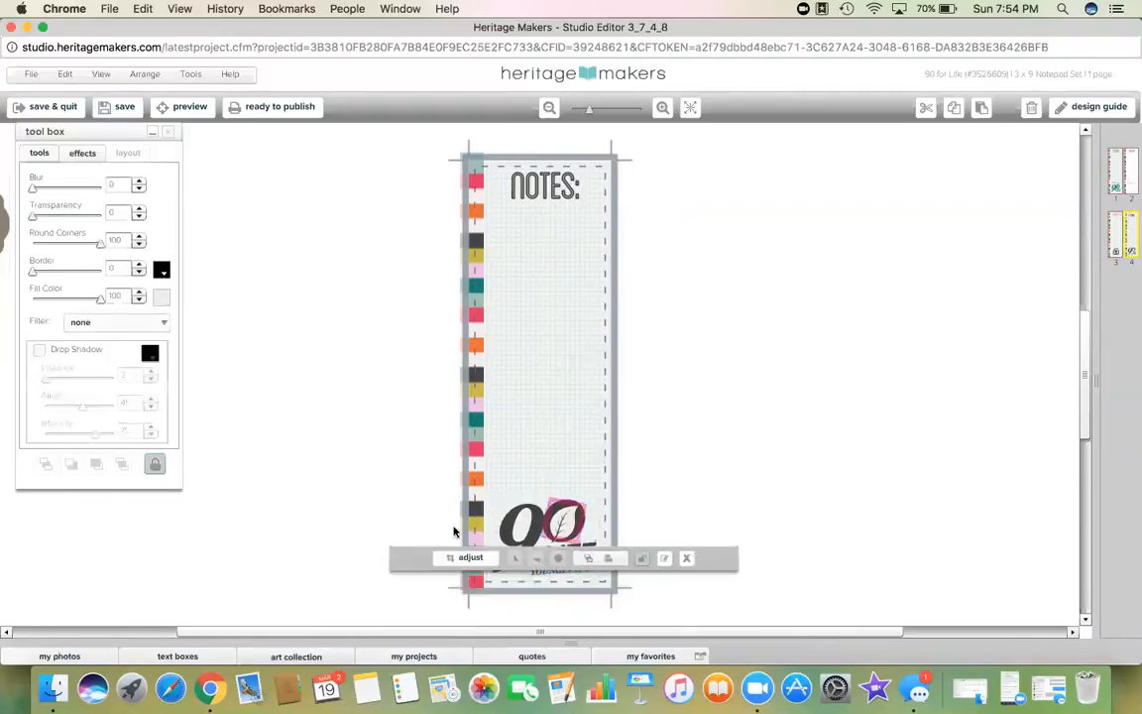
{"action": "left_click", "coordinate": [155, 463]}
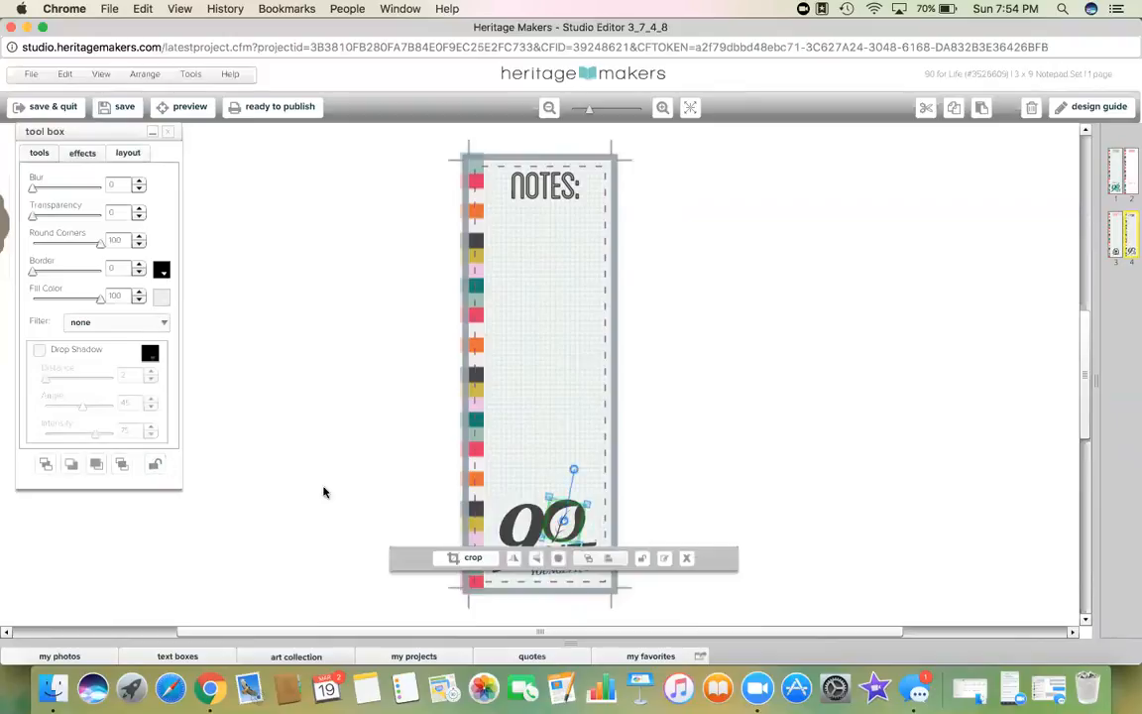
{"action": "left_click", "coordinate": [507, 532]}
{"action": "left_click", "coordinate": [543, 556]}
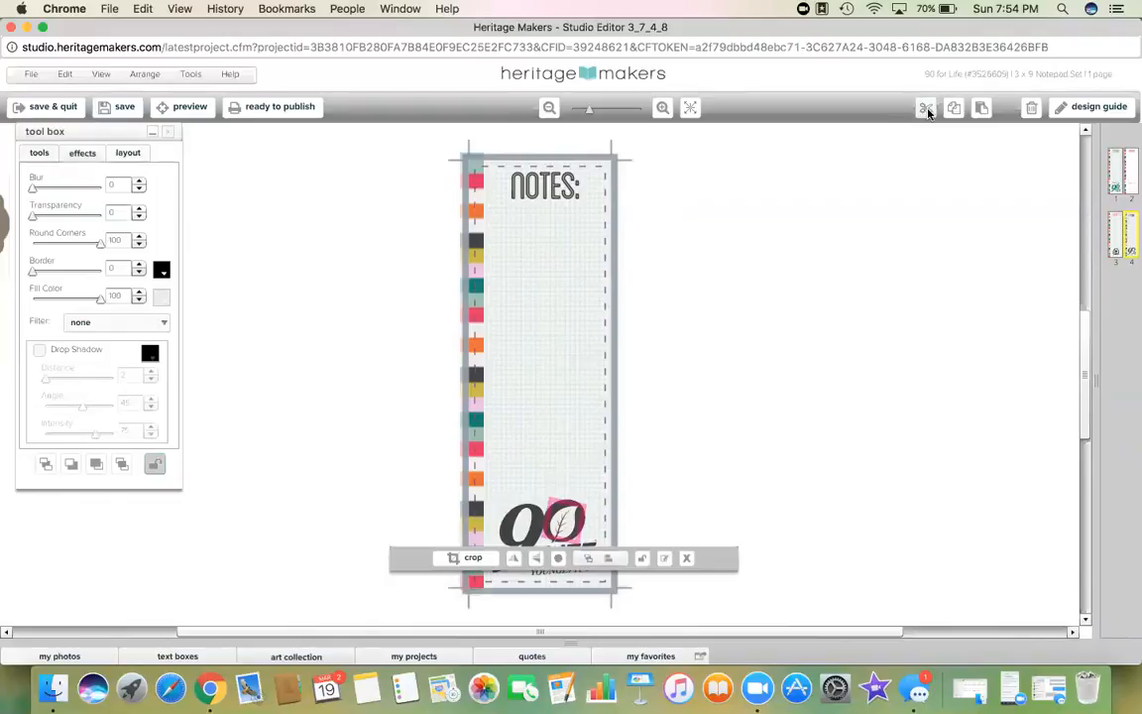
{"action": "left_click", "coordinate": [928, 110]}
Step: Unlock and cut the 90 LIFE logo photo box, then save the project
{"action": "left_click", "coordinate": [556, 524]}
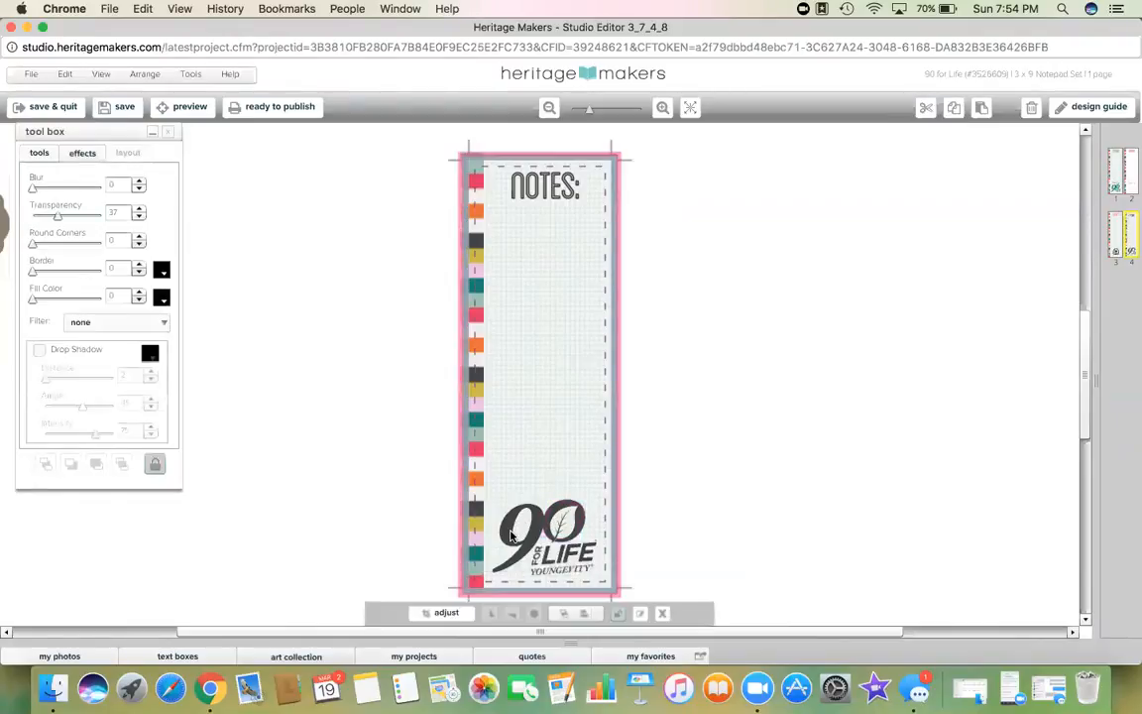
{"action": "left_click", "coordinate": [511, 535]}
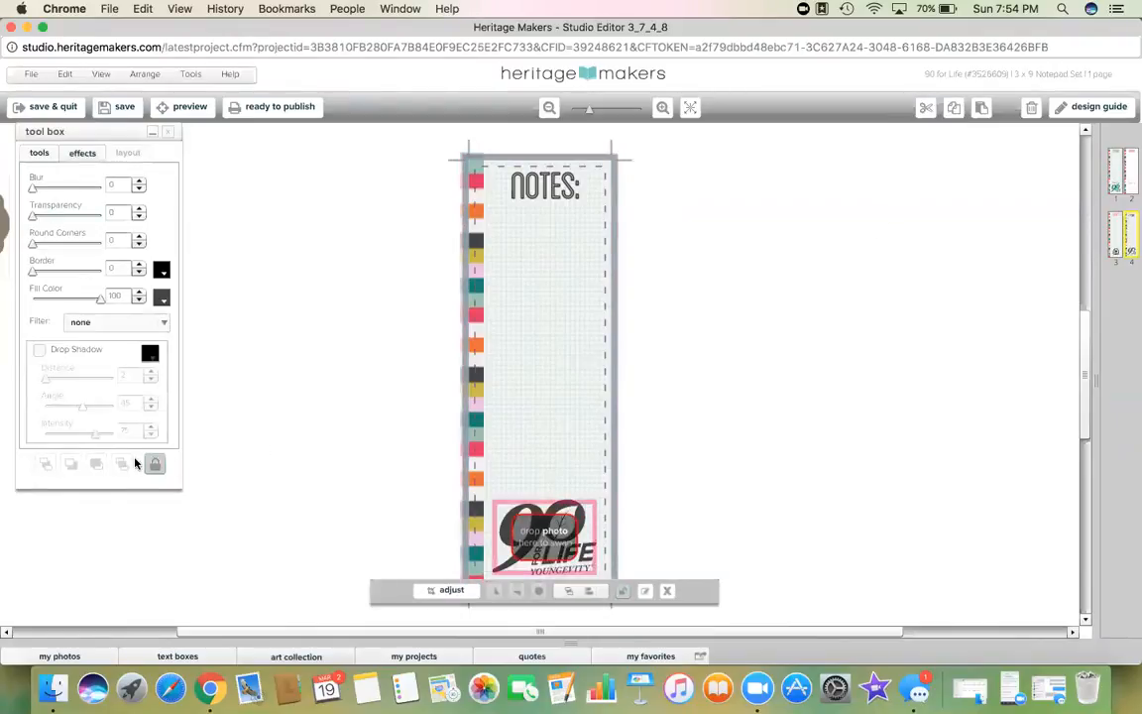
{"action": "left_click", "coordinate": [154, 464]}
{"action": "left_click", "coordinate": [926, 109]}
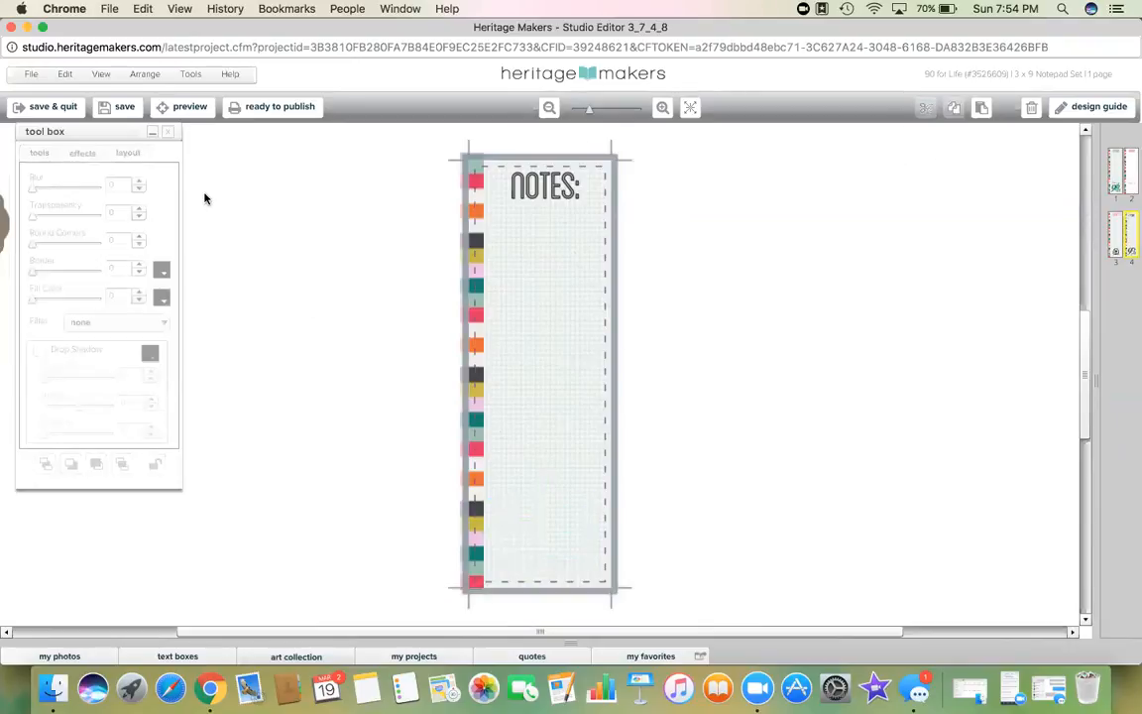
{"action": "left_click", "coordinate": [122, 108]}
Step: Publish the 90 for Life notepad, certifying that all pages were reviewed for printing
{"action": "left_click", "coordinate": [277, 108]}
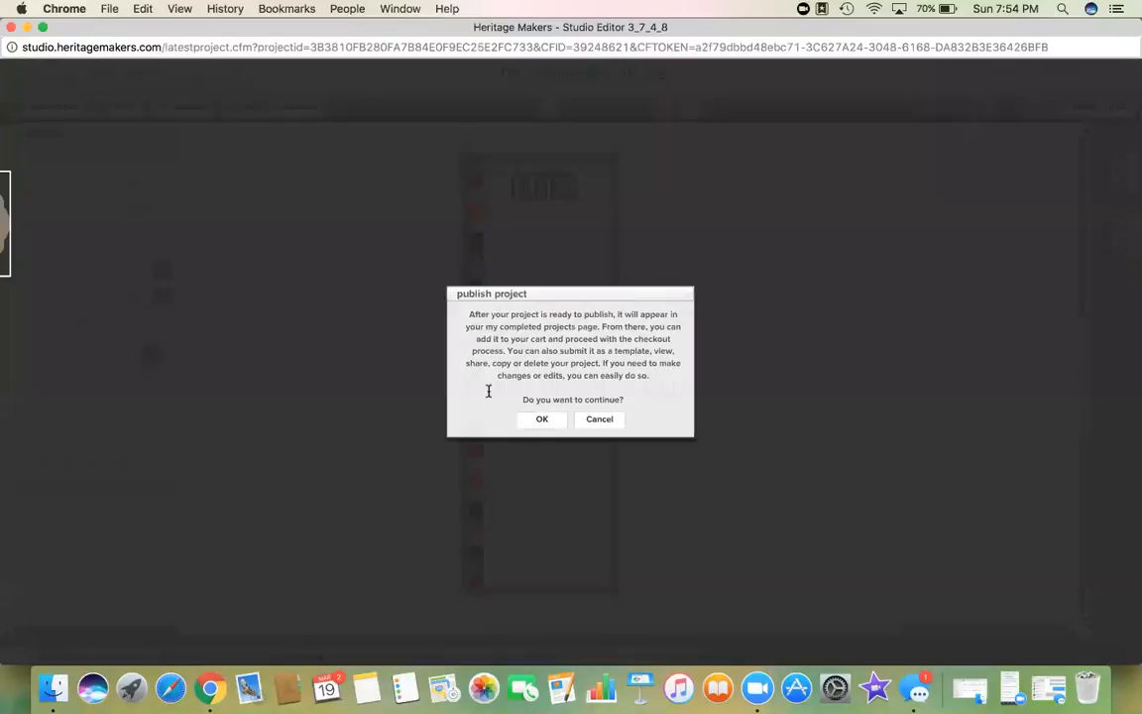
{"action": "left_click", "coordinate": [536, 418]}
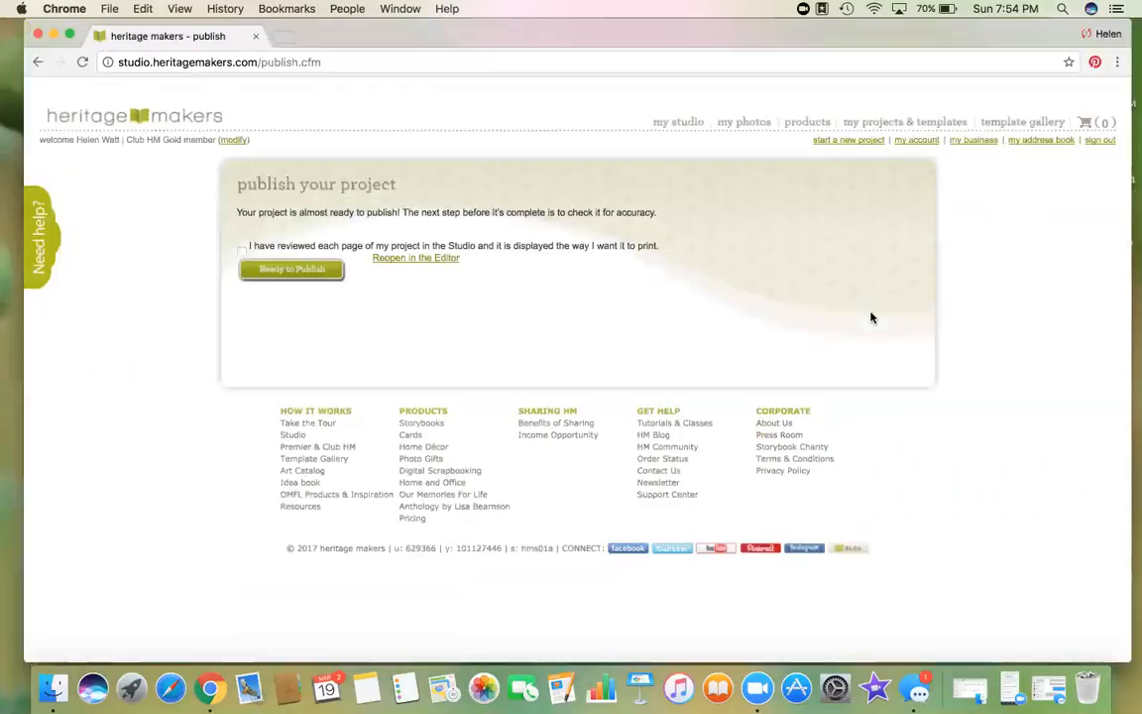
{"action": "left_click", "coordinate": [240, 249]}
{"action": "left_click", "coordinate": [260, 268]}
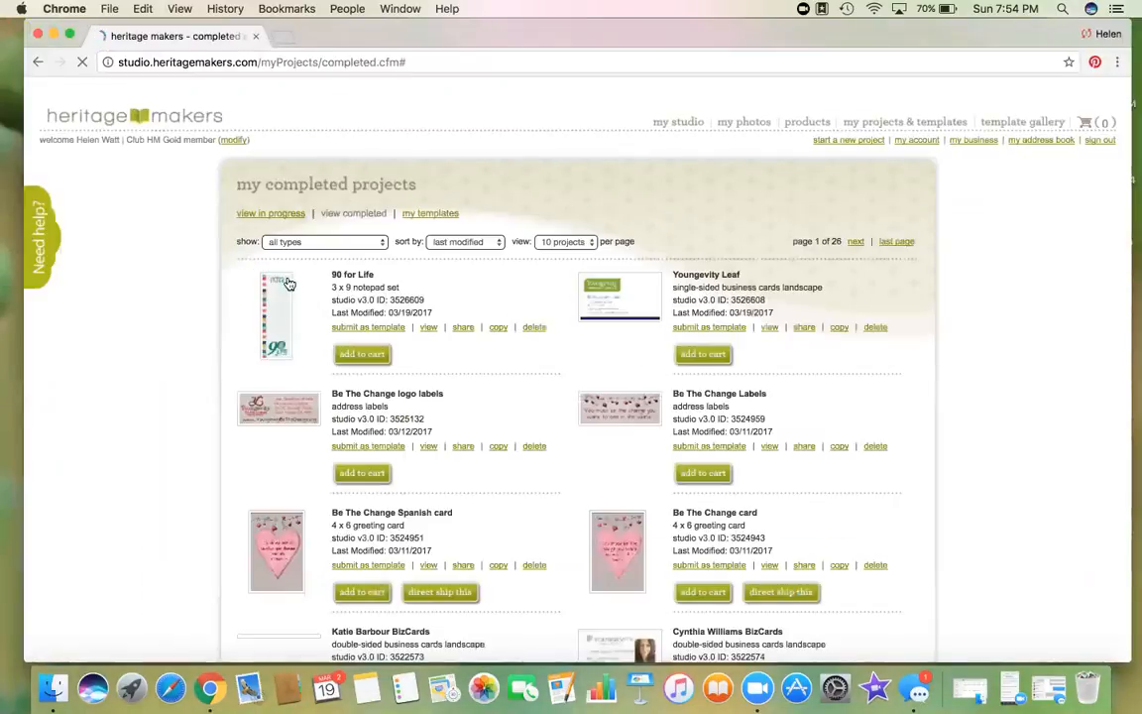
Step: Preview the 90 for Life project, widening the Project Browser to show Designs 1–4 and the Blank page
{"action": "left_click", "coordinate": [429, 327]}
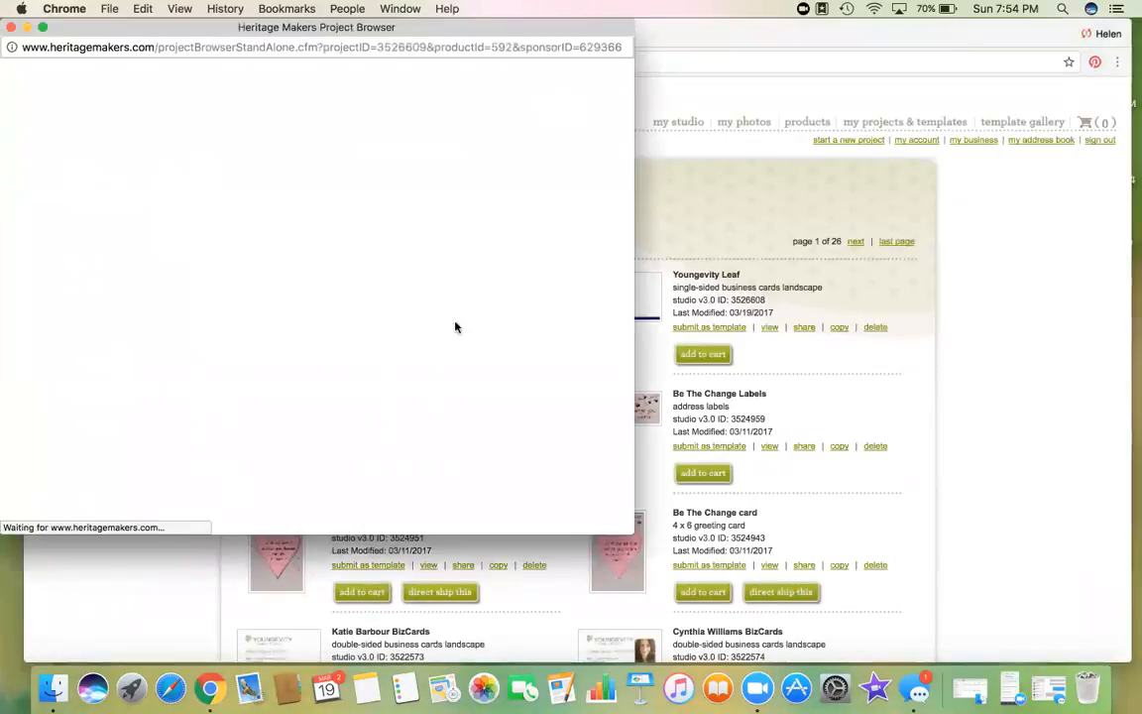
{"action": "left_click_drag", "start_coordinate": [636, 285], "coordinate": [939, 310]}
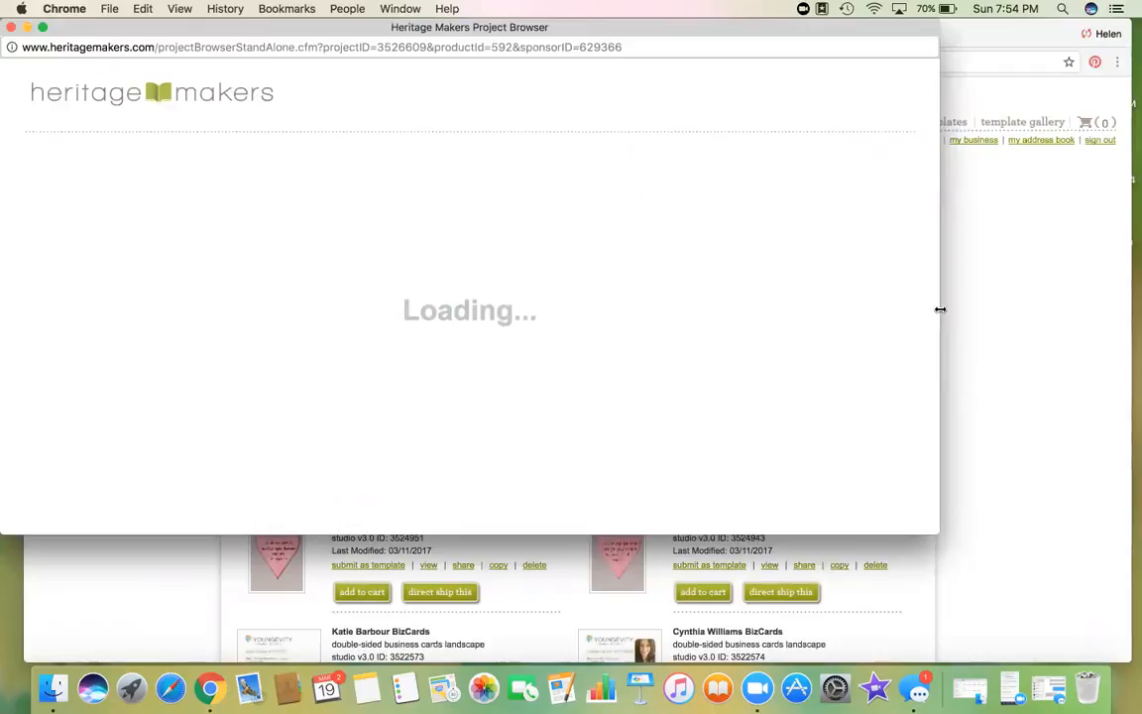
{"action": "left_click_drag", "start_coordinate": [771, 27], "coordinate": [864, 127]}
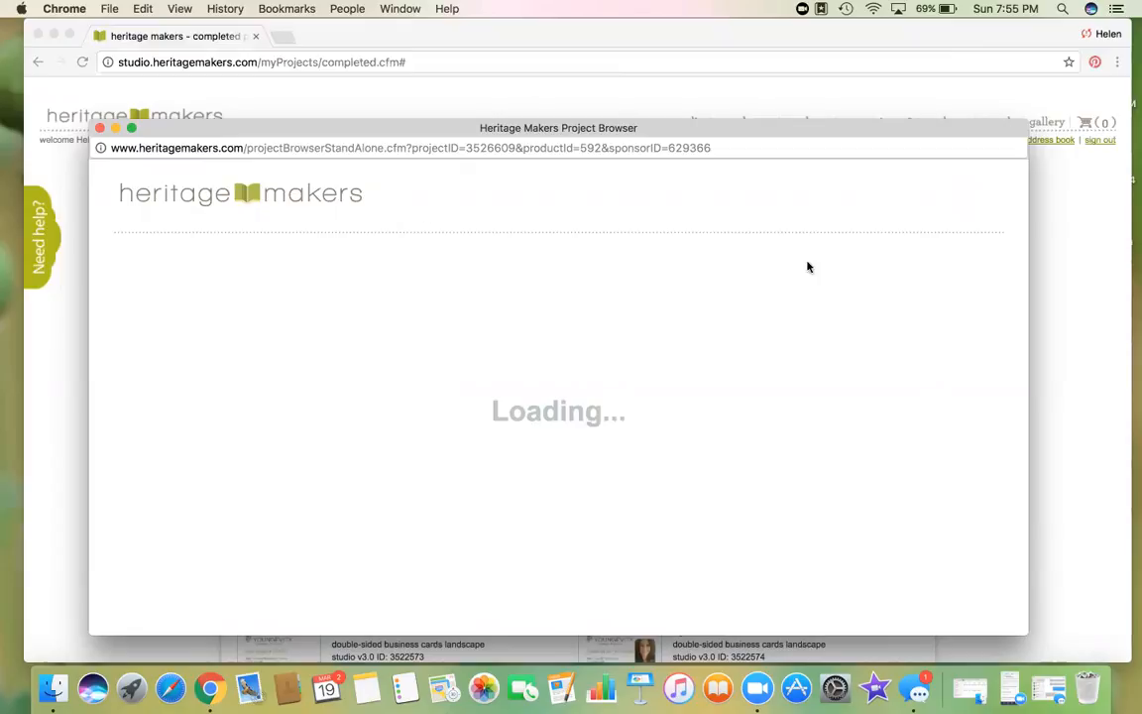
{"action": "left_click", "coordinate": [99, 129]}
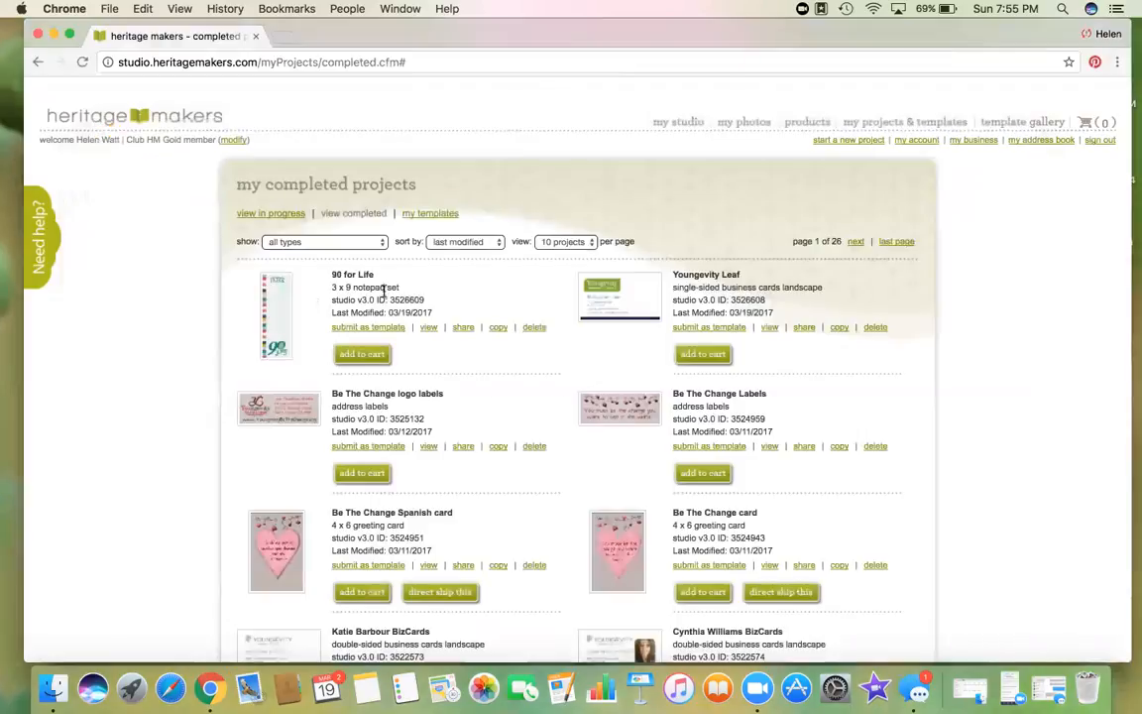
{"action": "left_click", "coordinate": [429, 327]}
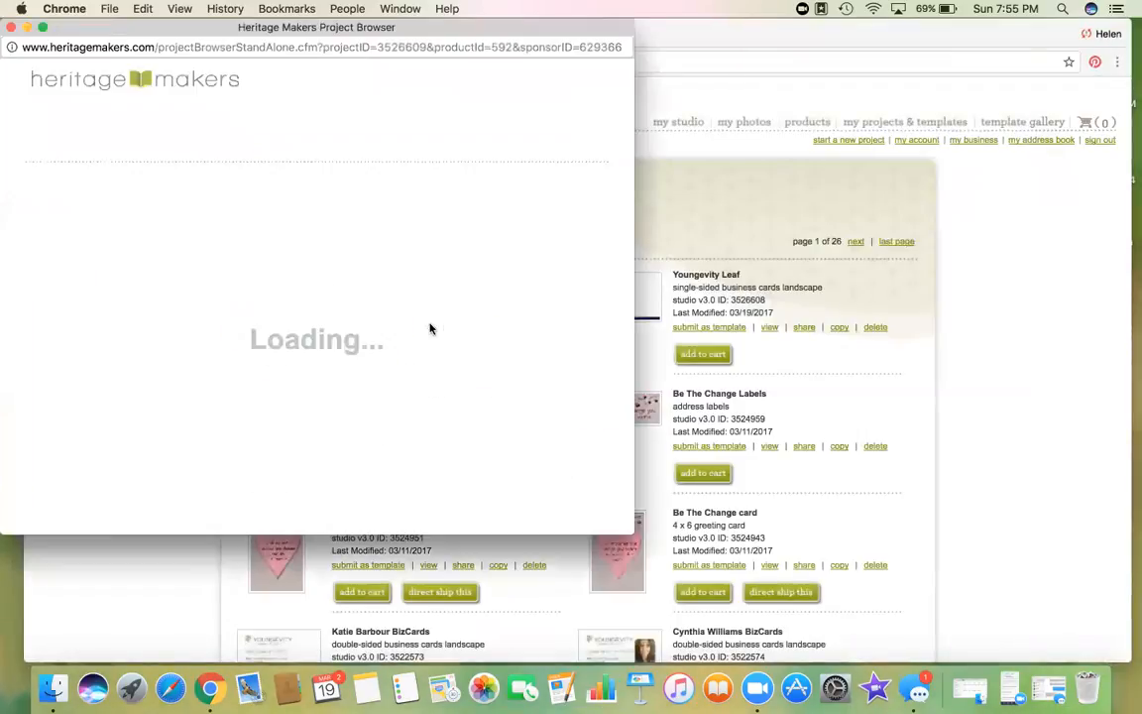
{"action": "left_click_drag", "start_coordinate": [636, 243], "coordinate": [879, 243]}
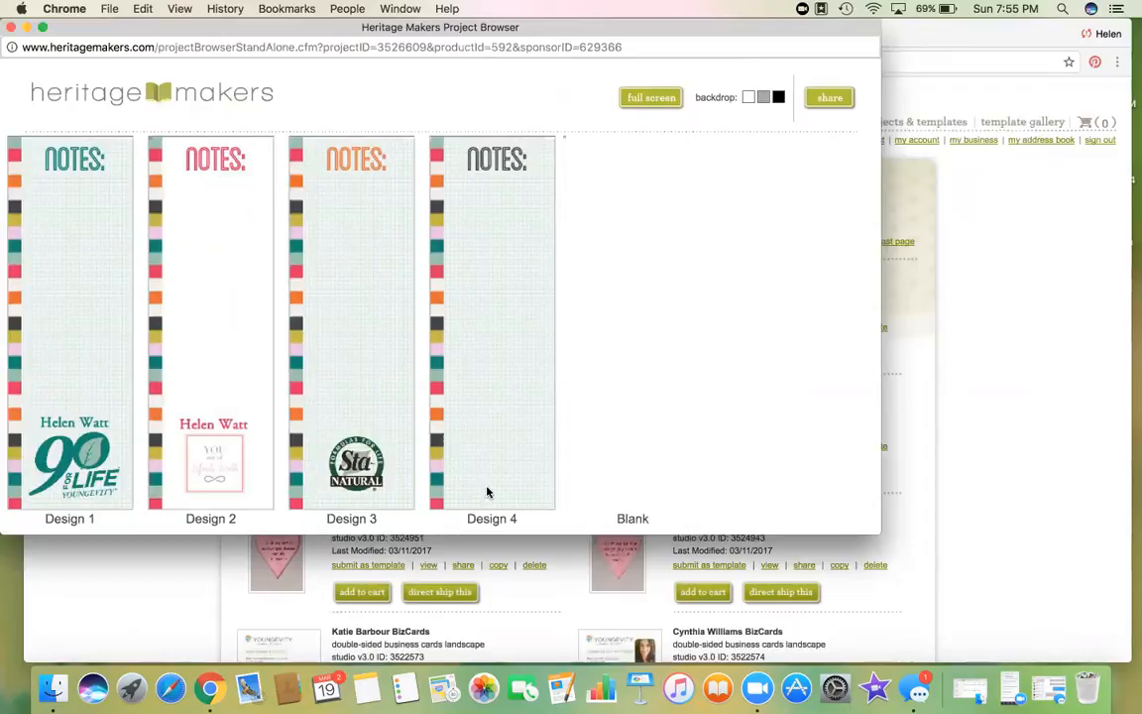
{"action": "left_click", "coordinate": [10, 28]}
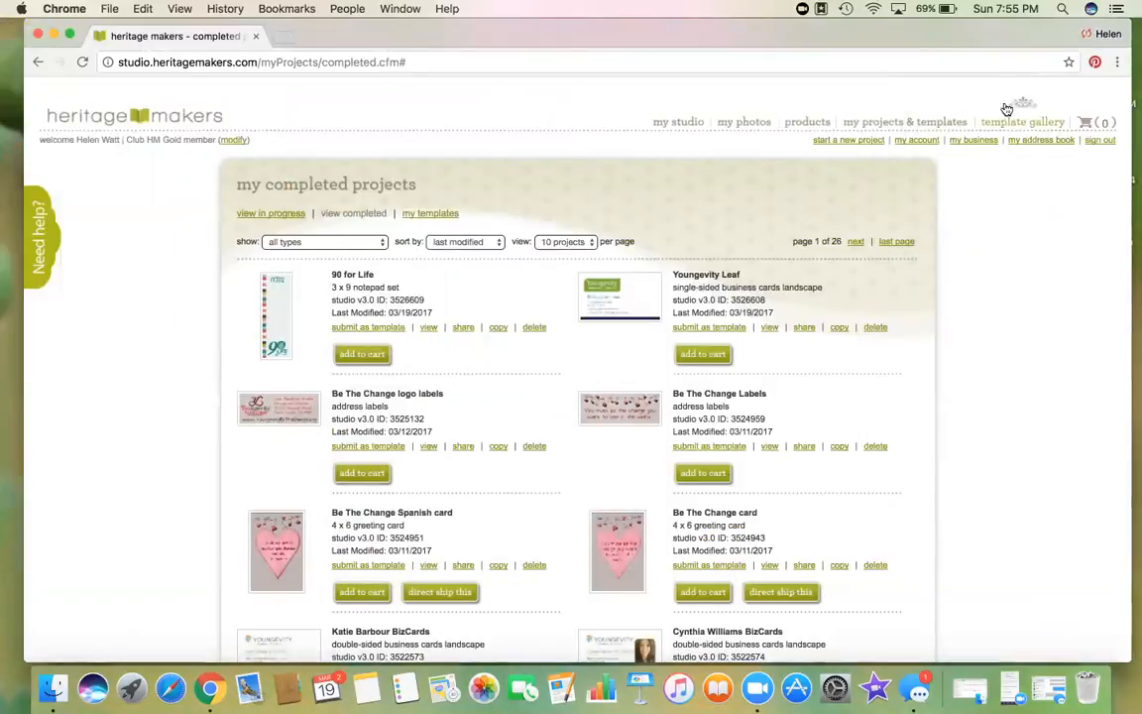
Step: Browse the Template Gallery, collapsing Digital Scrapbooking and expanding Greeting Cards and Invitations
{"action": "mouse_move", "coordinate": [1007, 119]}
{"action": "left_click", "coordinate": [528, 316]}
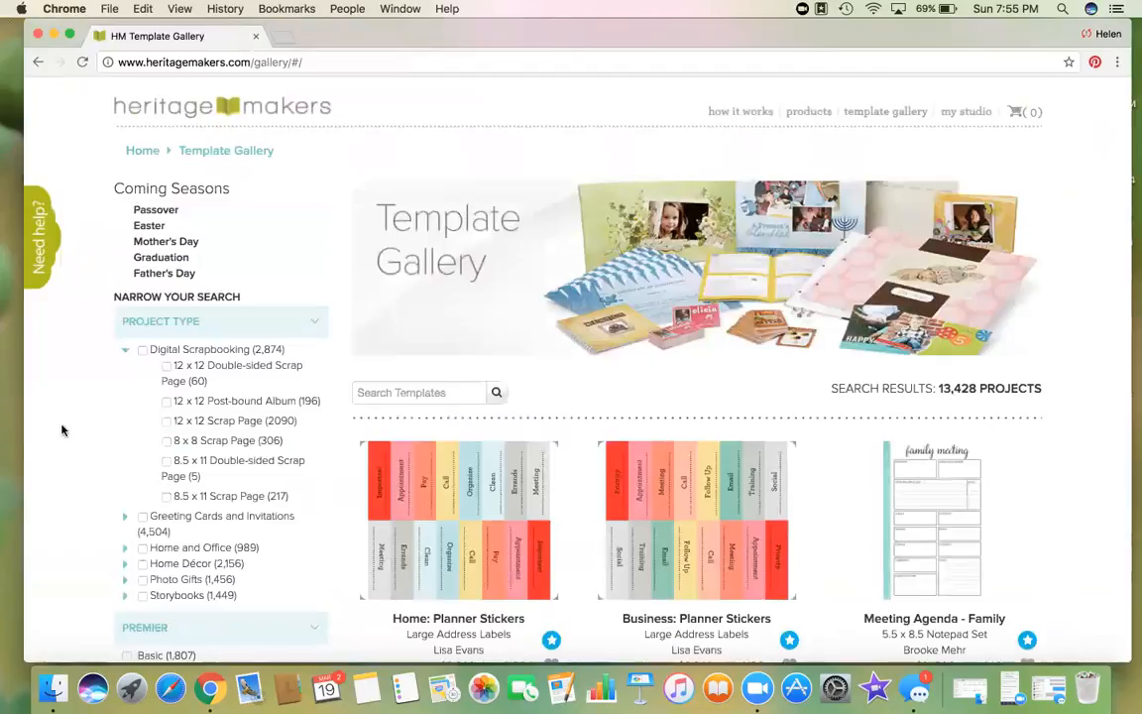
{"action": "left_click", "coordinate": [125, 350]}
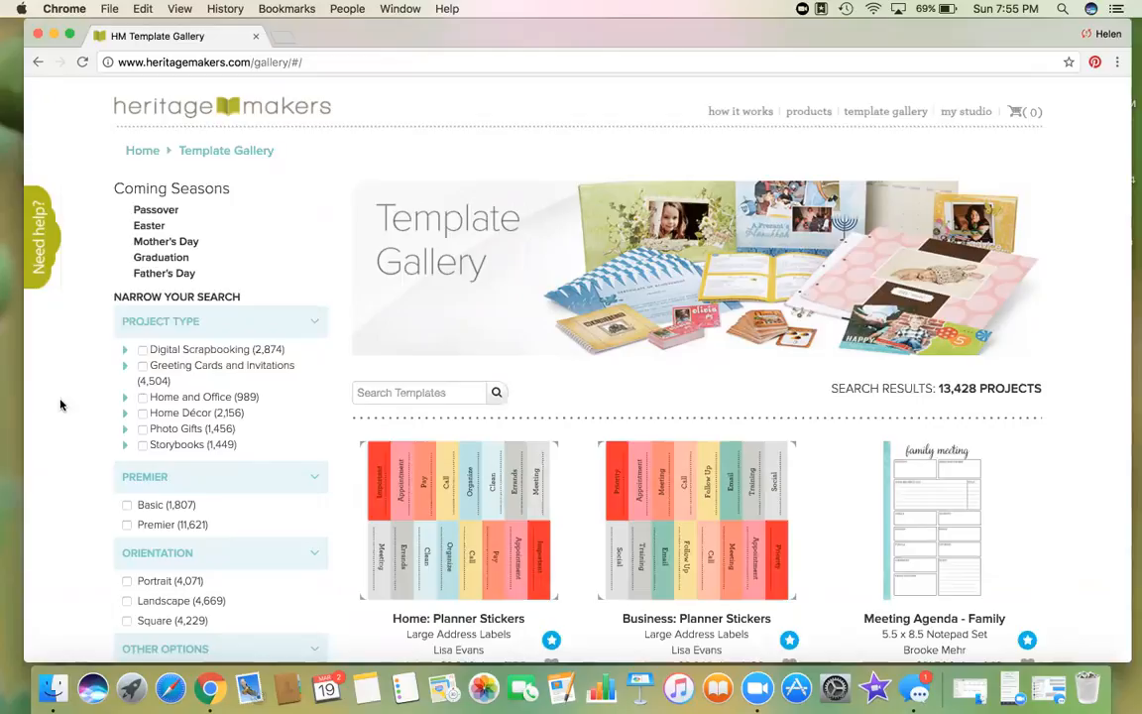
{"action": "left_click", "coordinate": [126, 367]}
{"action": "scroll", "coordinate": [91, 446], "scroll_direction": "down", "scroll_amount": 4}
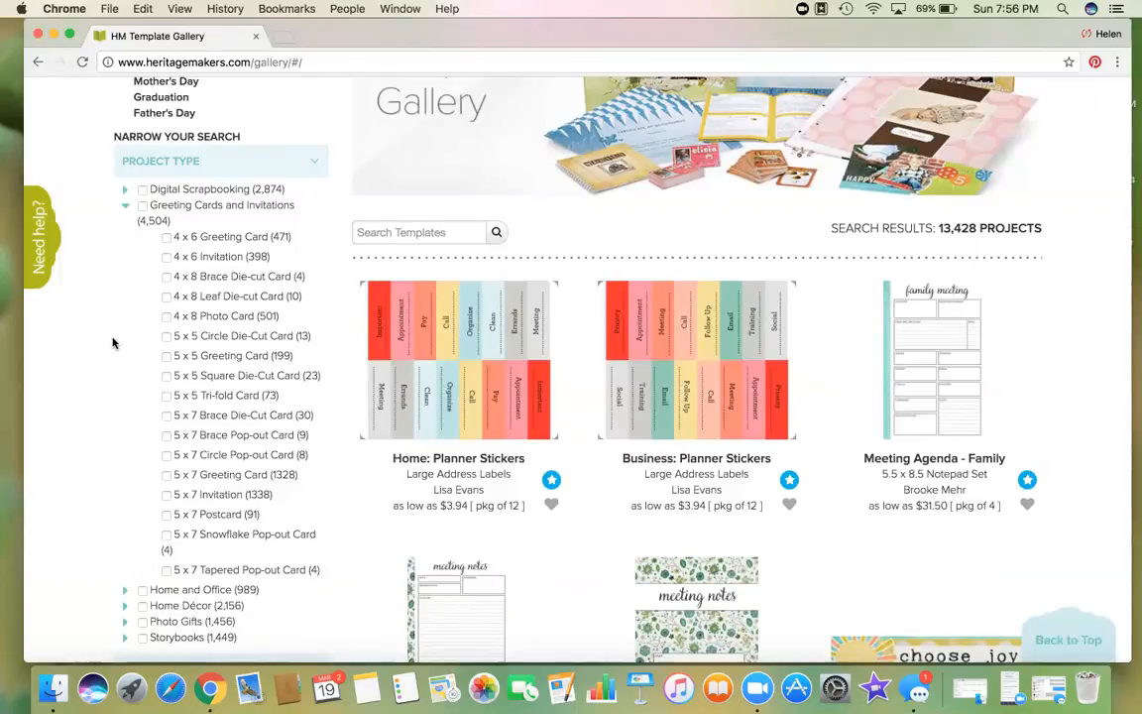
Step: Filter to Greeting Cards and Invitations, excluding the four 5 x 5 card types
{"action": "left_click", "coordinate": [143, 208]}
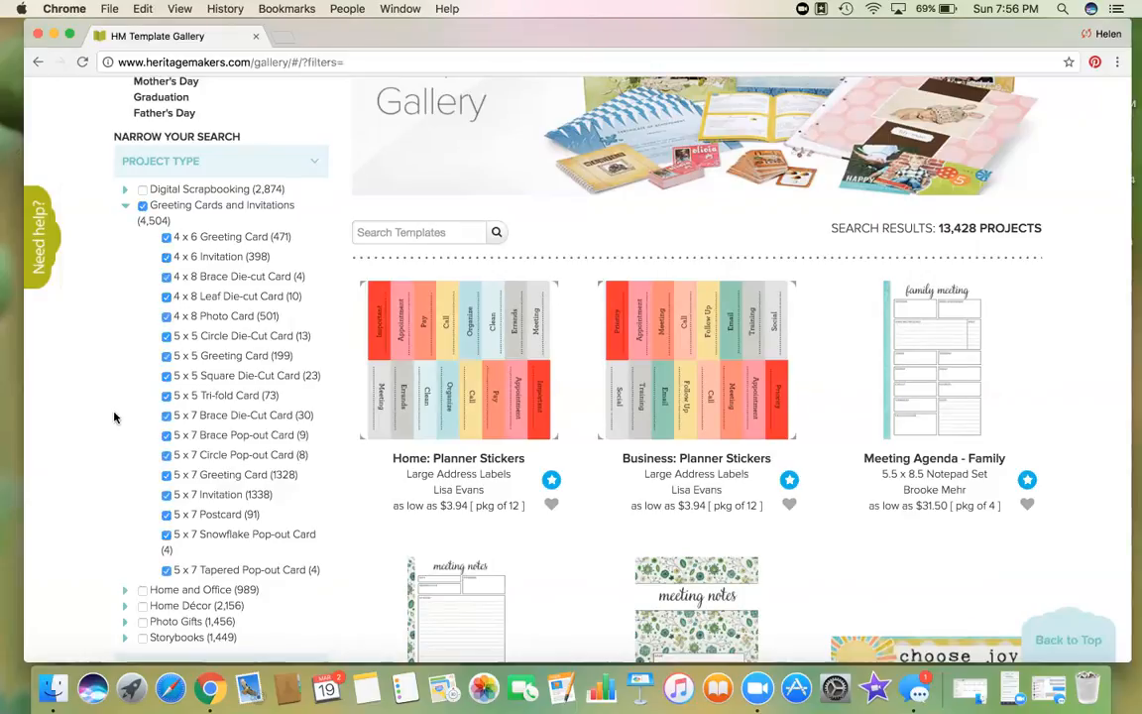
{"action": "scroll", "coordinate": [117, 416], "scroll_direction": "down", "scroll_amount": 5}
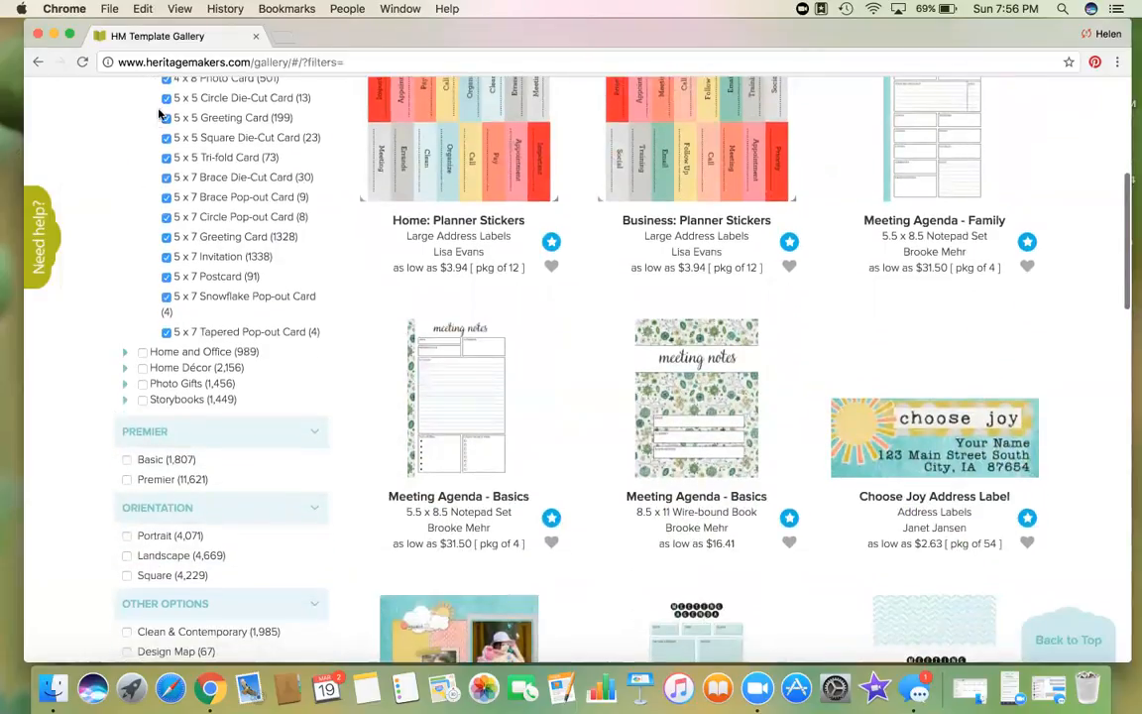
{"action": "left_click", "coordinate": [167, 98]}
{"action": "left_click", "coordinate": [166, 118]}
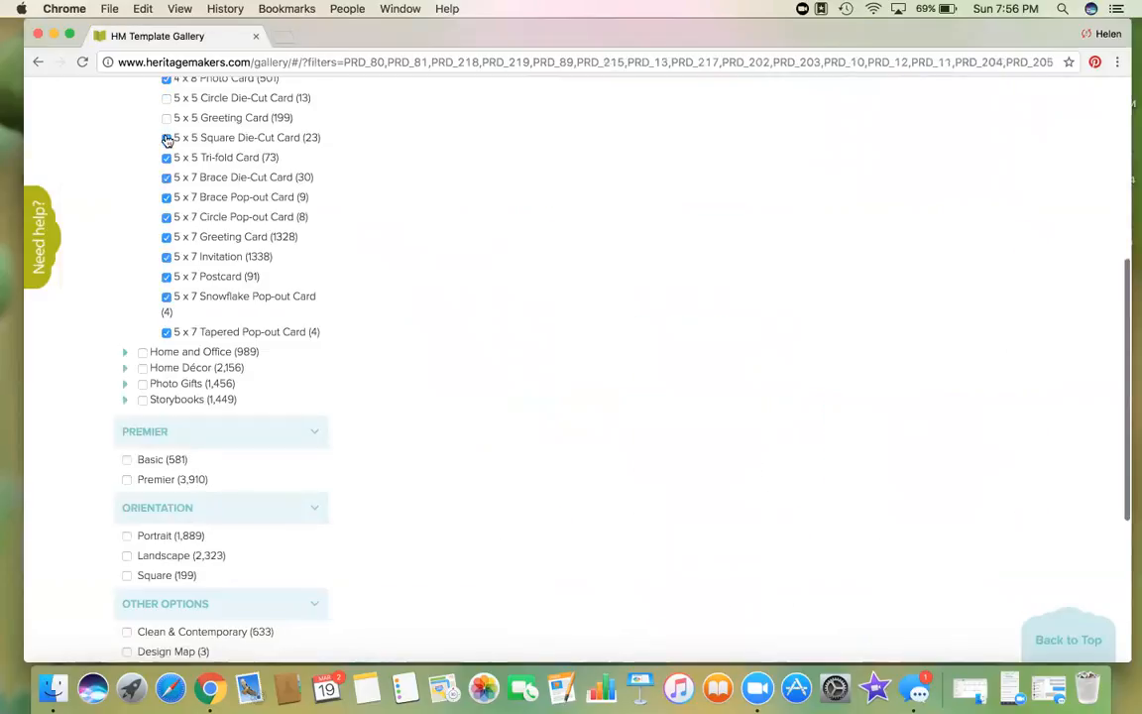
{"action": "left_click", "coordinate": [166, 138]}
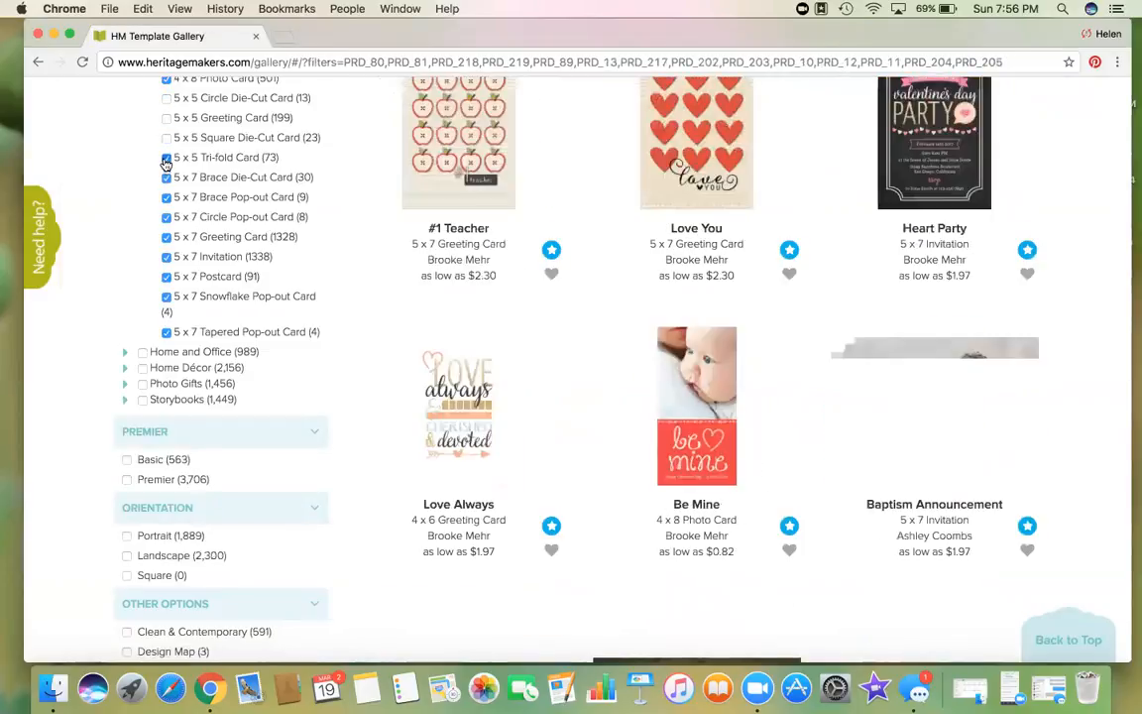
{"action": "left_click", "coordinate": [167, 157]}
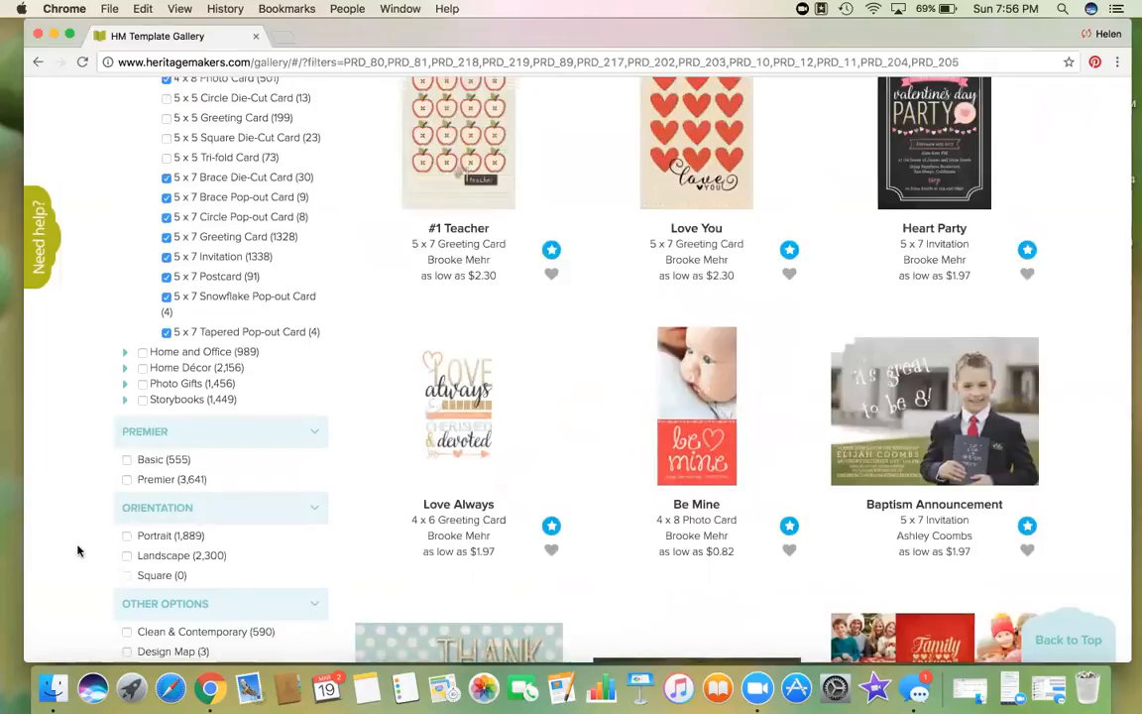
{"action": "scroll", "coordinate": [76, 548], "scroll_direction": "down", "scroll_amount": 4}
Step: Limit results to Distributor Tools templates and scroll through the 32 projects
{"action": "left_click", "coordinate": [127, 596]}
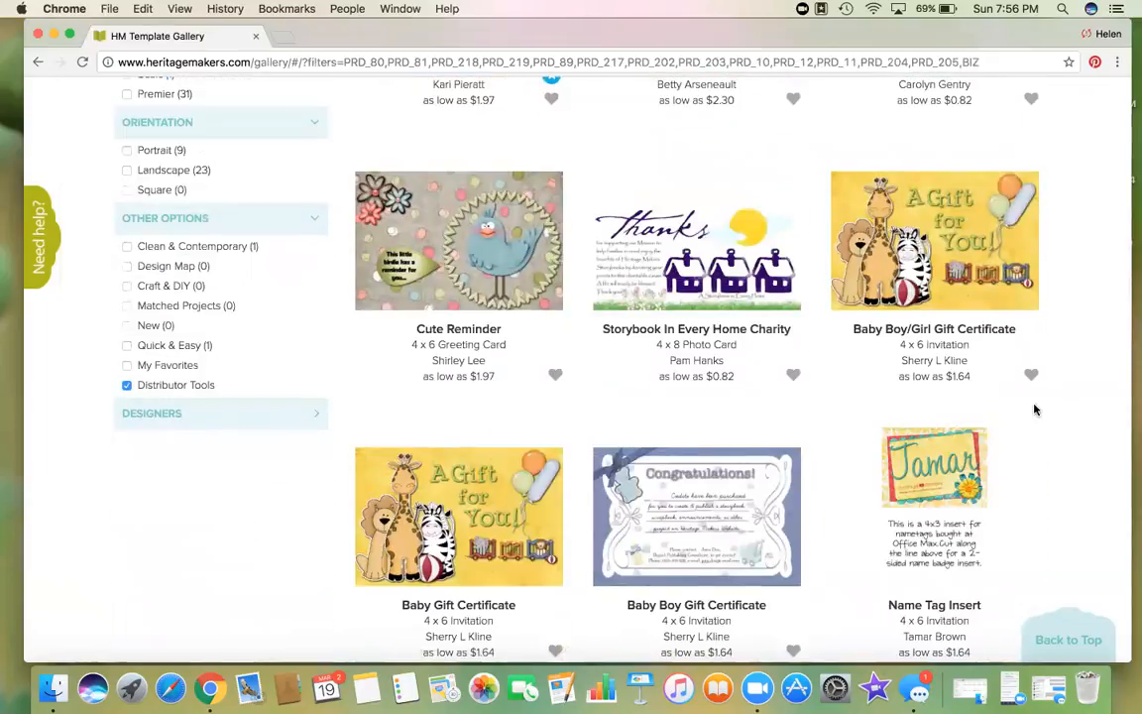
{"action": "scroll", "coordinate": [1062, 420], "scroll_direction": "up", "scroll_amount": 8}
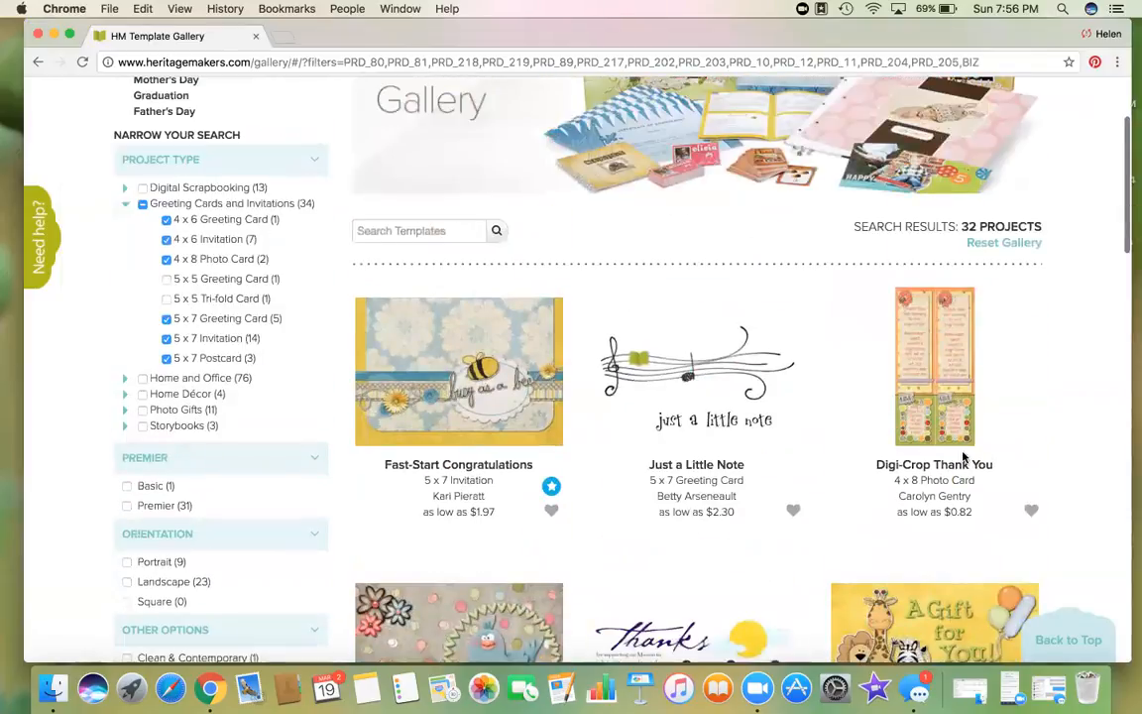
{"action": "scroll", "coordinate": [1074, 467], "scroll_direction": "down", "scroll_amount": 4}
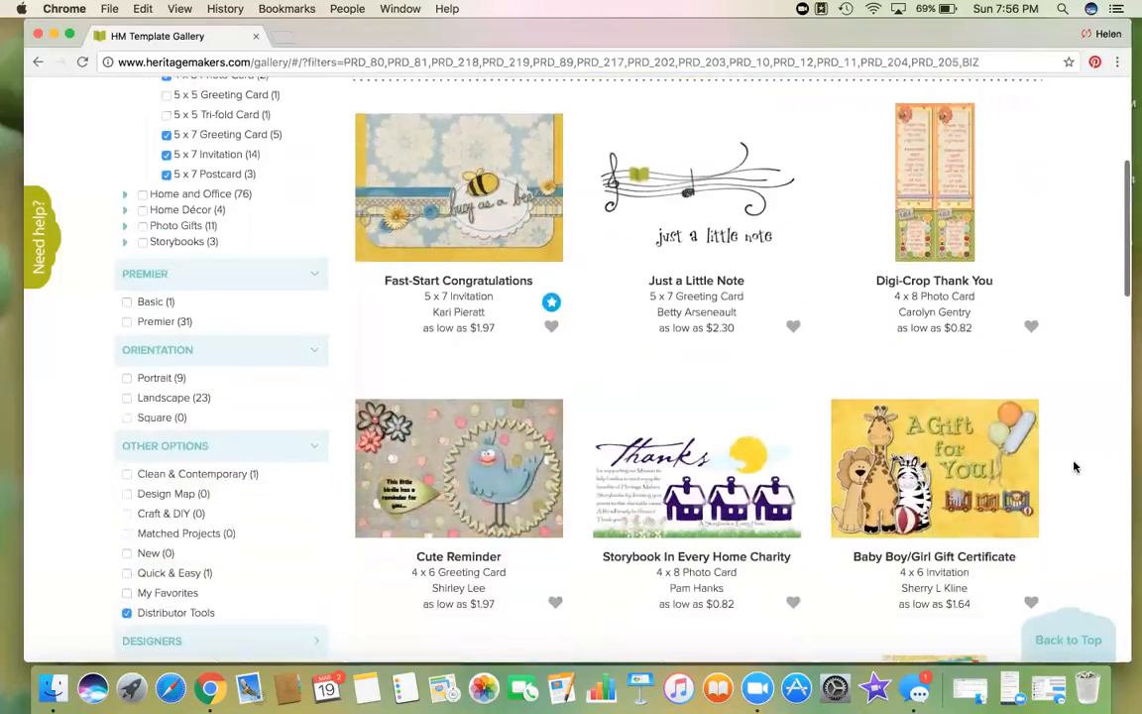
{"action": "scroll", "coordinate": [1074, 467], "scroll_direction": "down", "scroll_amount": 4}
{"action": "scroll", "coordinate": [1074, 467], "scroll_direction": "down", "scroll_amount": 10}
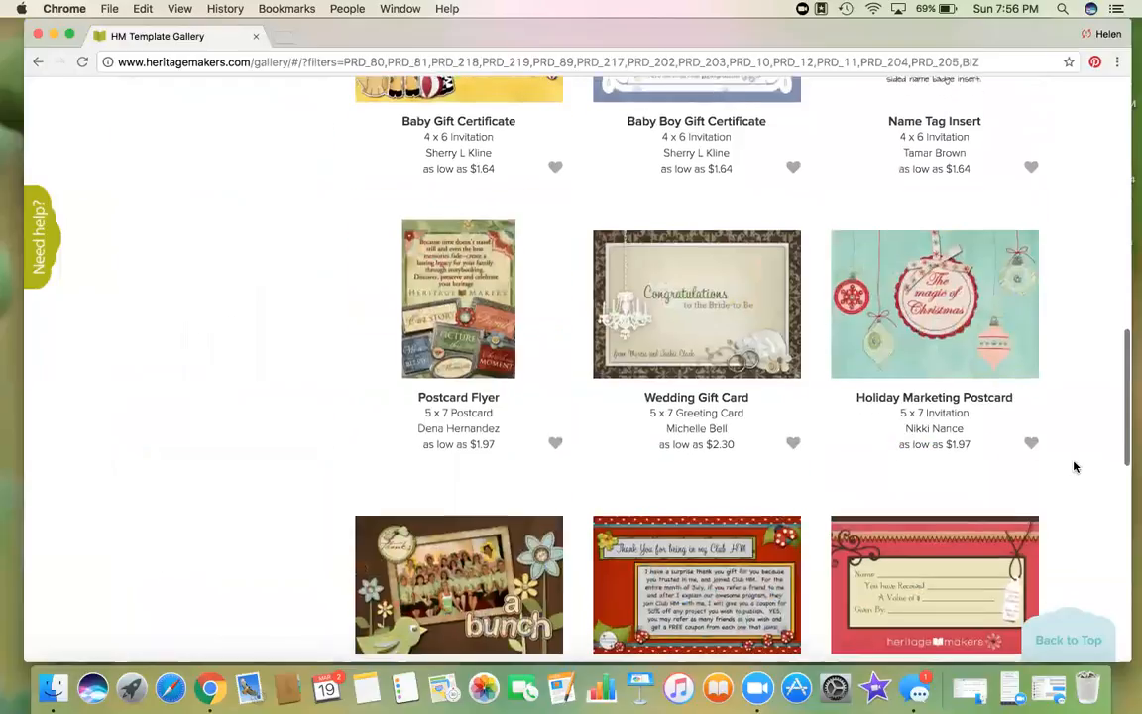
{"action": "scroll", "coordinate": [1074, 467], "scroll_direction": "down", "scroll_amount": 7}
{"action": "scroll", "coordinate": [1074, 464], "scroll_direction": "up", "scroll_amount": 20}
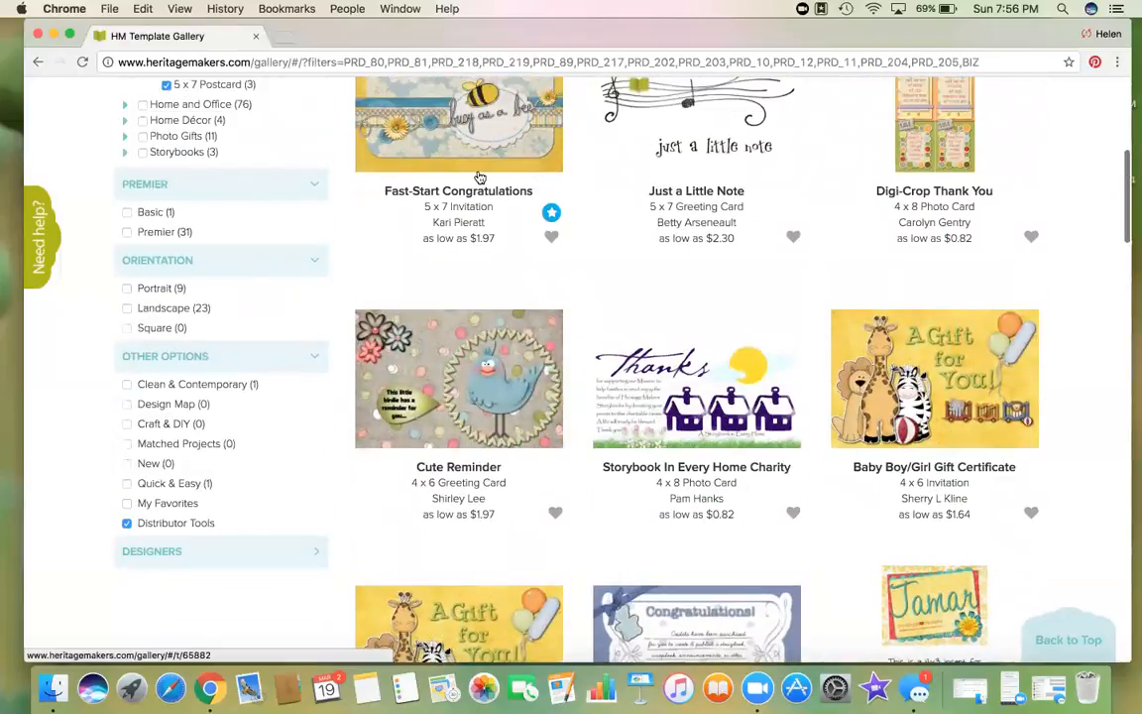
{"action": "scroll", "coordinate": [476, 176], "scroll_direction": "up", "scroll_amount": 2}
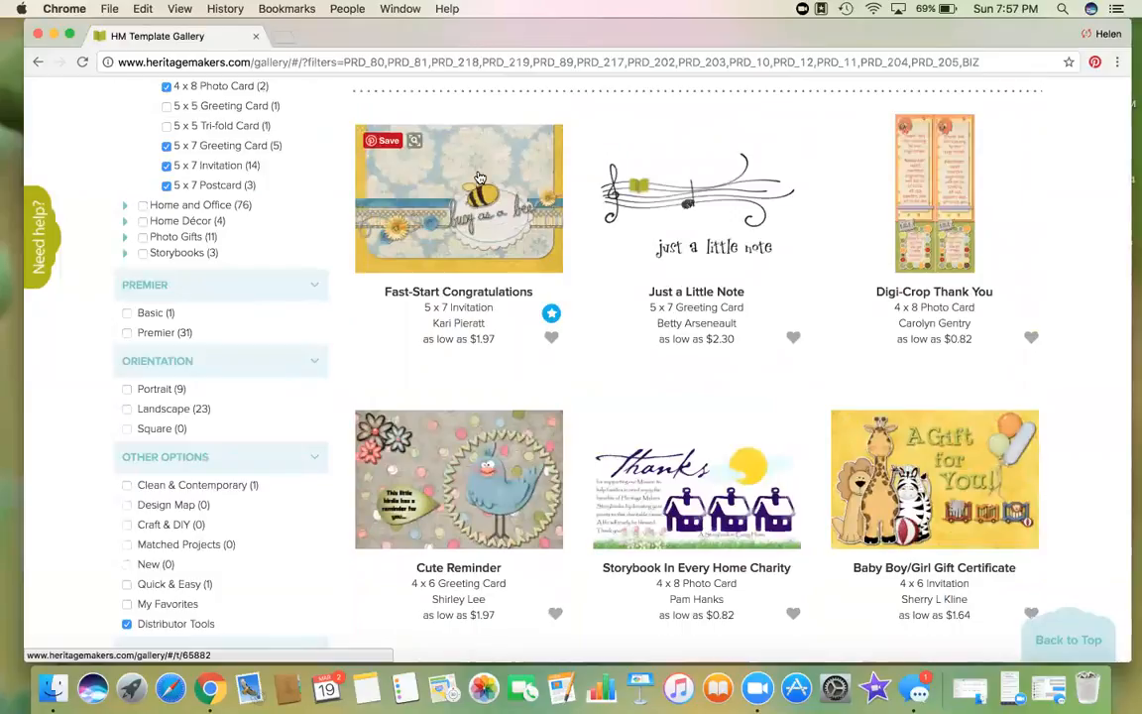
{"action": "scroll", "coordinate": [479, 177], "scroll_direction": "up", "scroll_amount": 3}
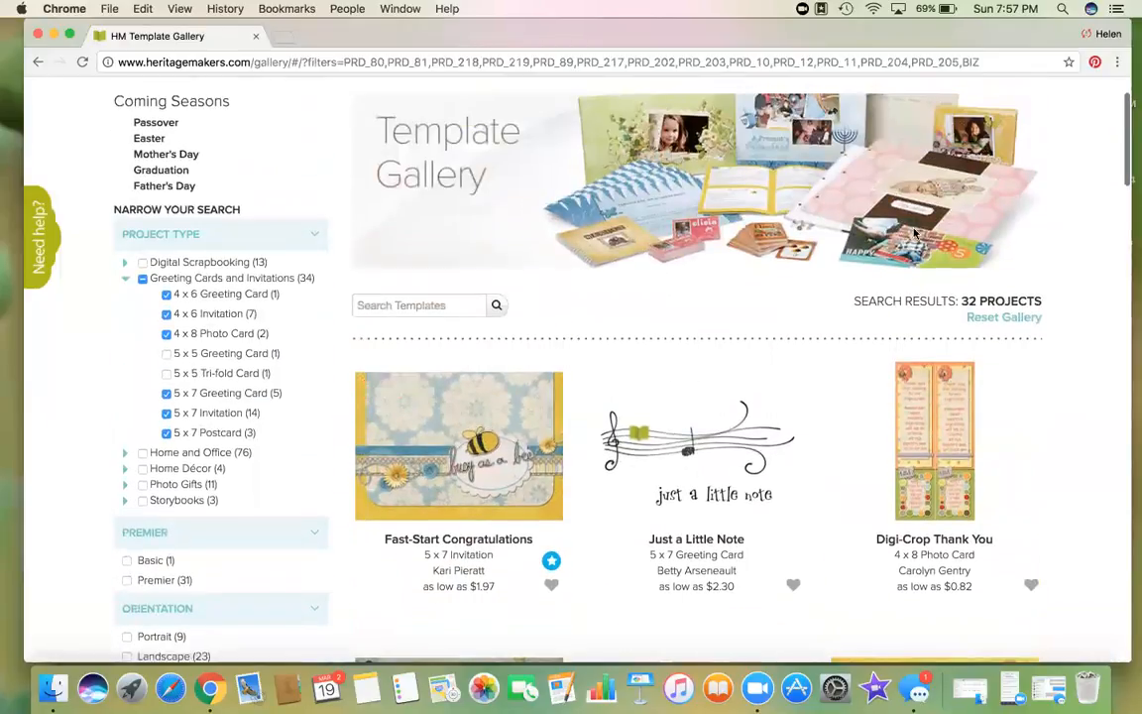
{"action": "left_click", "coordinate": [984, 320]}
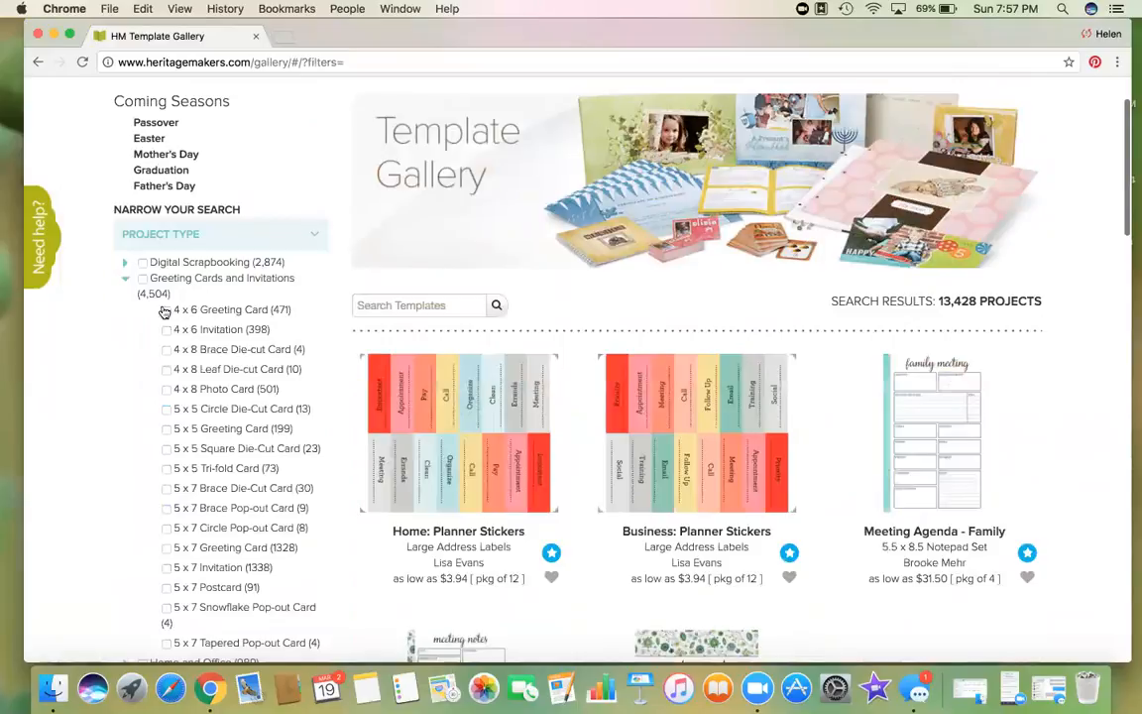
{"action": "scroll", "coordinate": [99, 463], "scroll_direction": "down", "scroll_amount": 3}
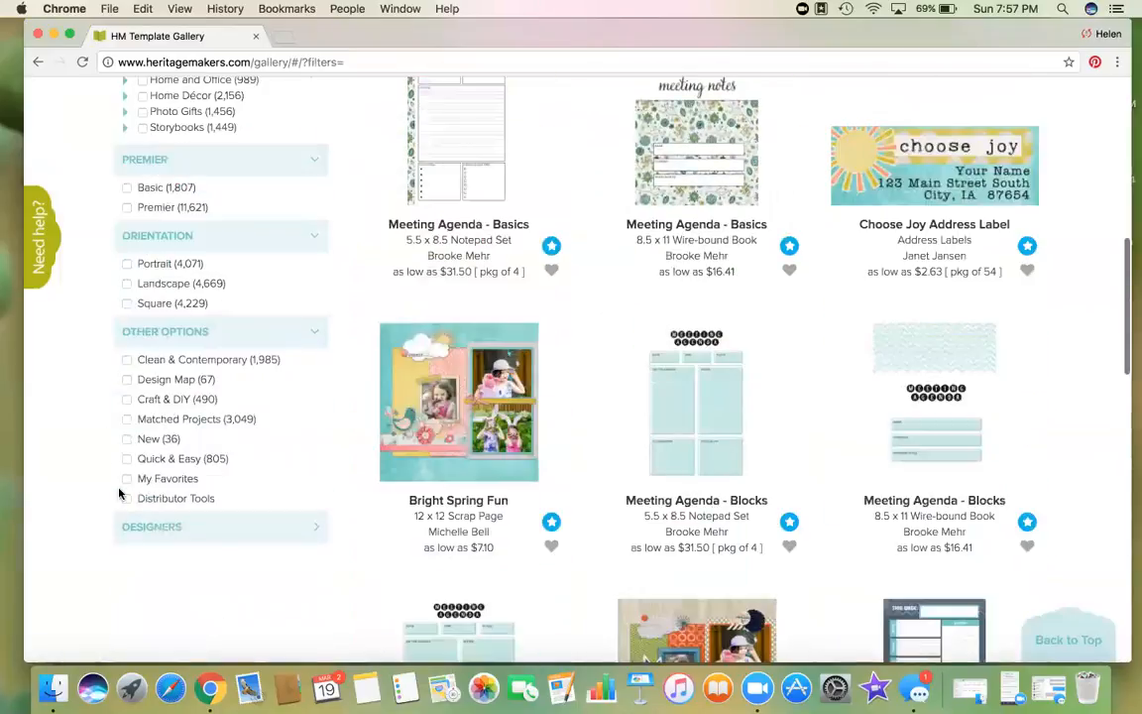
{"action": "left_click", "coordinate": [122, 496]}
{"action": "scroll", "coordinate": [143, 328], "scroll_direction": "up", "scroll_amount": 2}
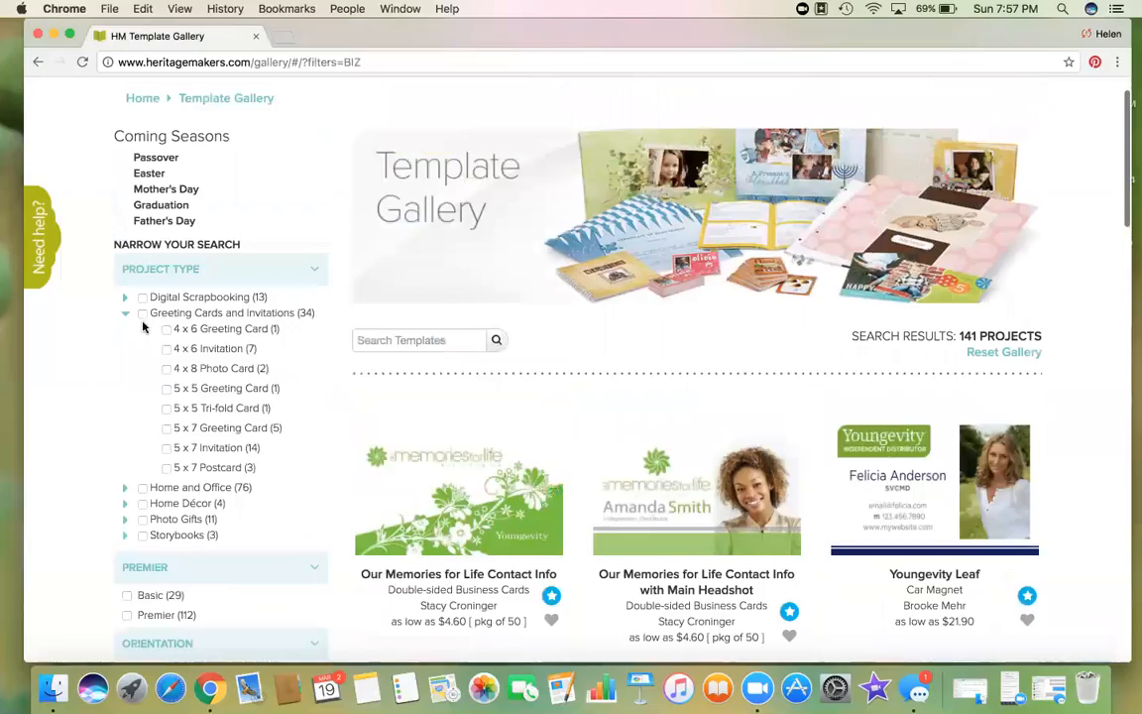
{"action": "left_click", "coordinate": [142, 314]}
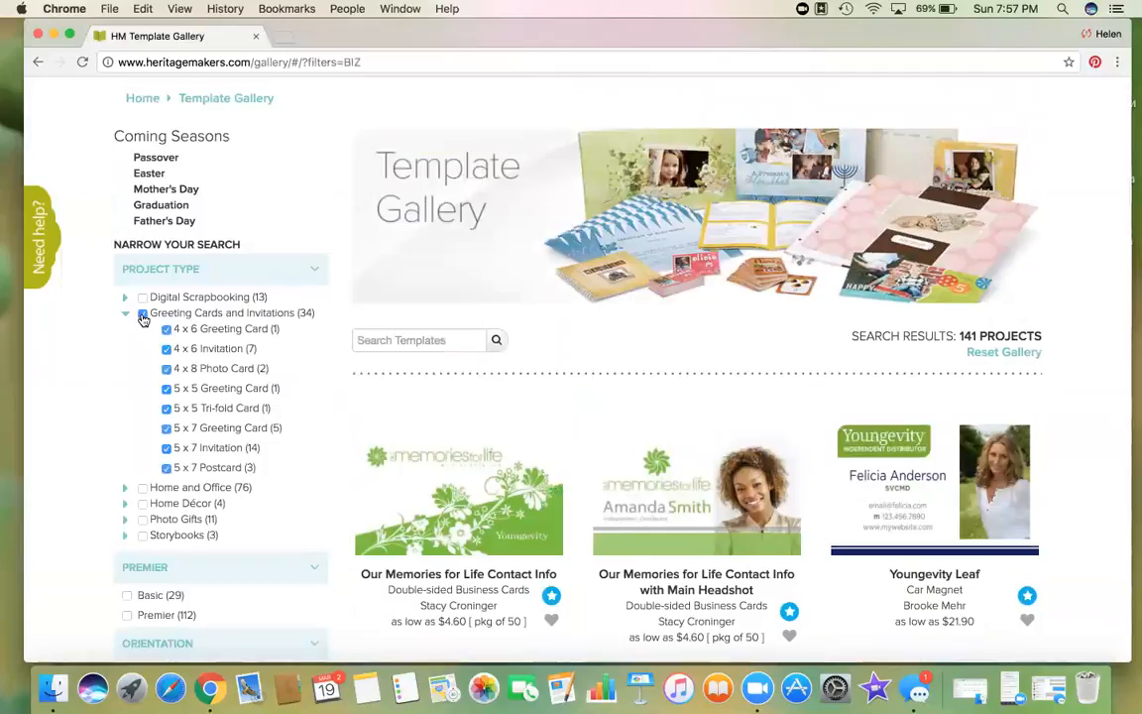
{"action": "scroll", "coordinate": [1072, 503], "scroll_direction": "down", "scroll_amount": 10}
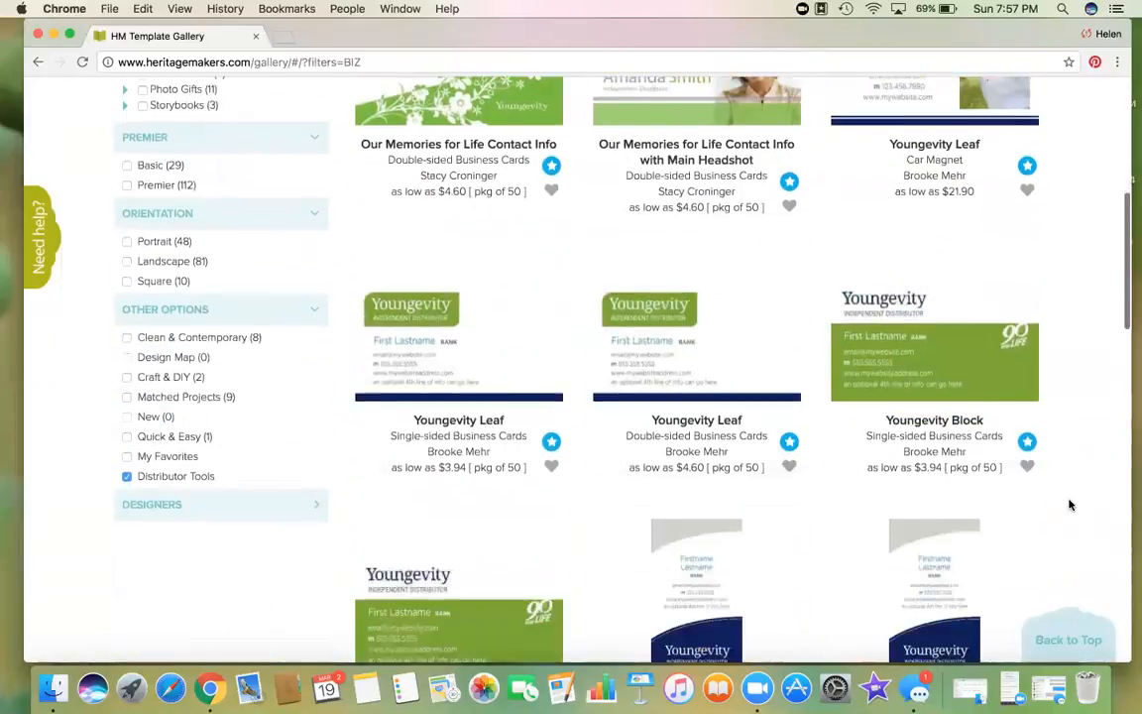
{"action": "scroll", "coordinate": [1069, 506], "scroll_direction": "down", "scroll_amount": 5}
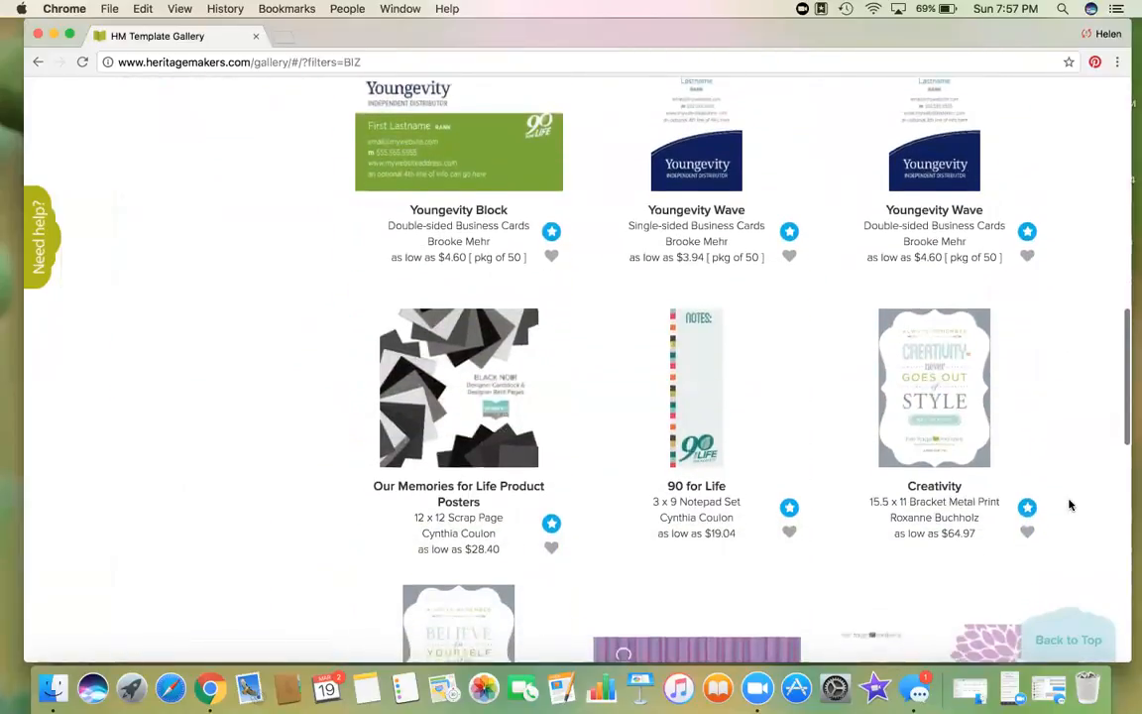
{"action": "scroll", "coordinate": [1068, 506], "scroll_direction": "down", "scroll_amount": 3}
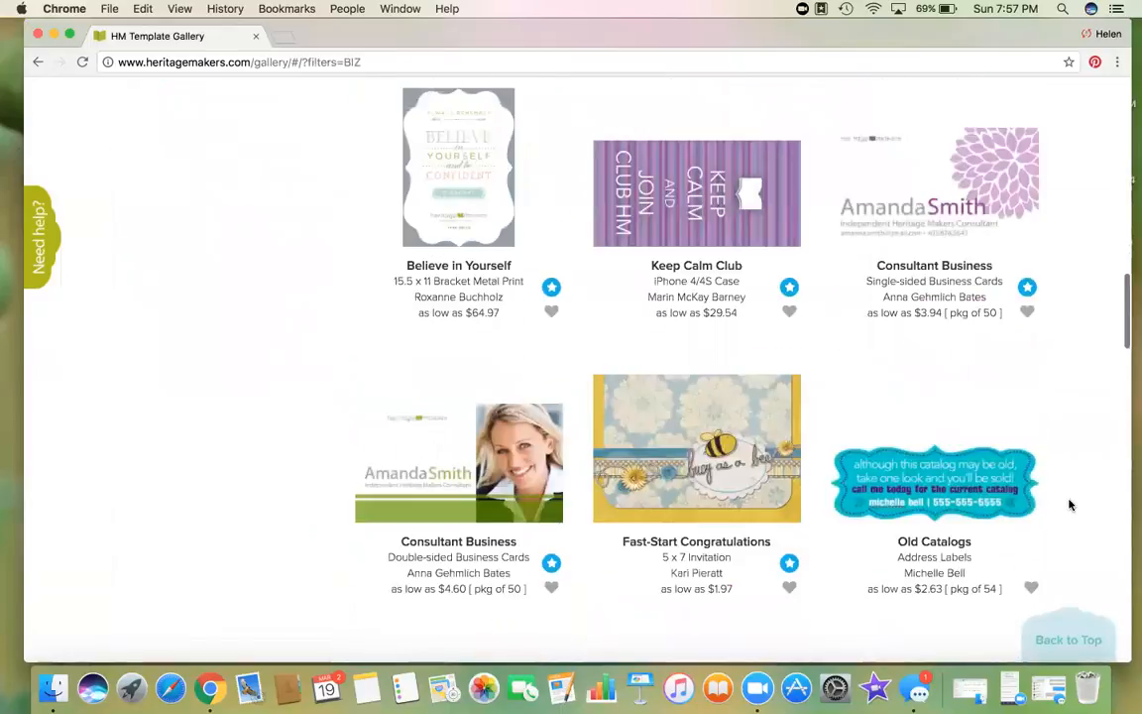
{"action": "scroll", "coordinate": [1070, 506], "scroll_direction": "down", "scroll_amount": 3}
{"action": "scroll", "coordinate": [1070, 505], "scroll_direction": "down", "scroll_amount": 6}
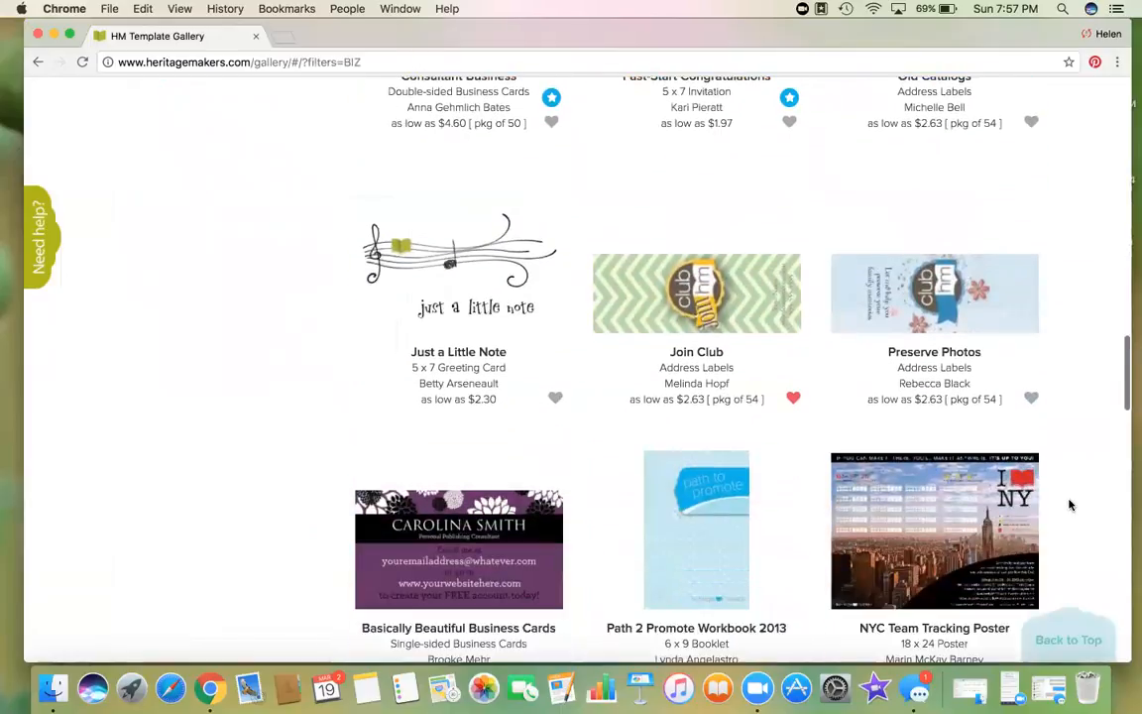
{"action": "scroll", "coordinate": [1069, 506], "scroll_direction": "down", "scroll_amount": 5}
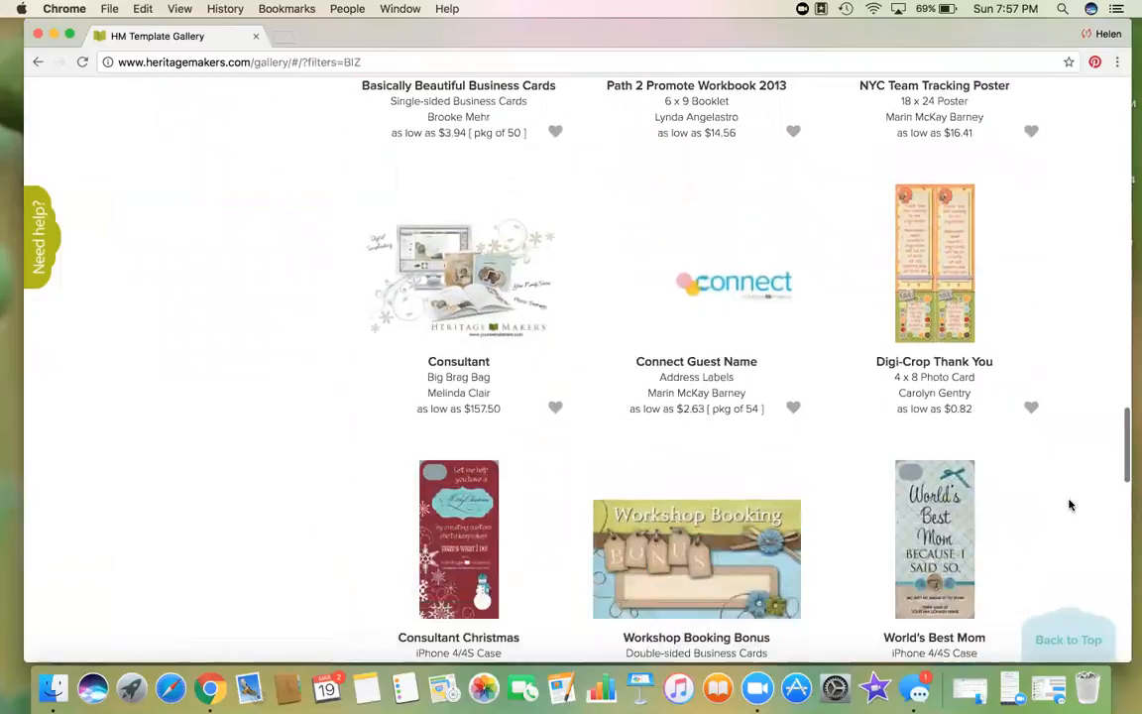
{"action": "scroll", "coordinate": [1070, 505], "scroll_direction": "up", "scroll_amount": 15}
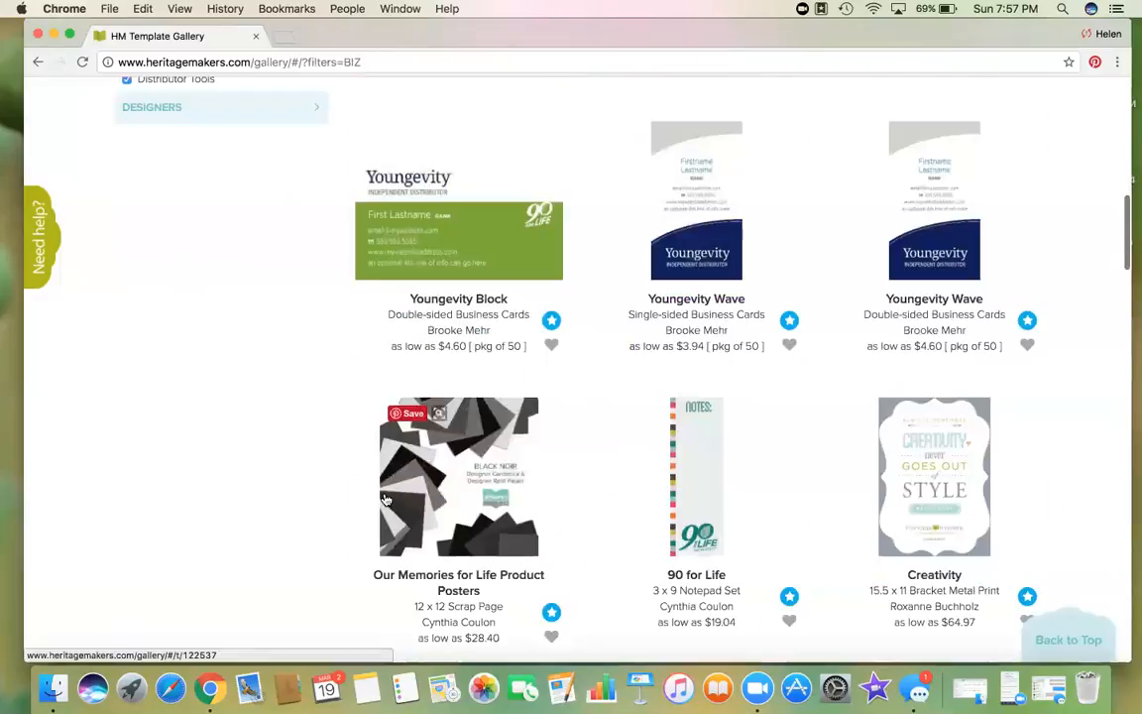
{"action": "left_click", "coordinate": [126, 165]}
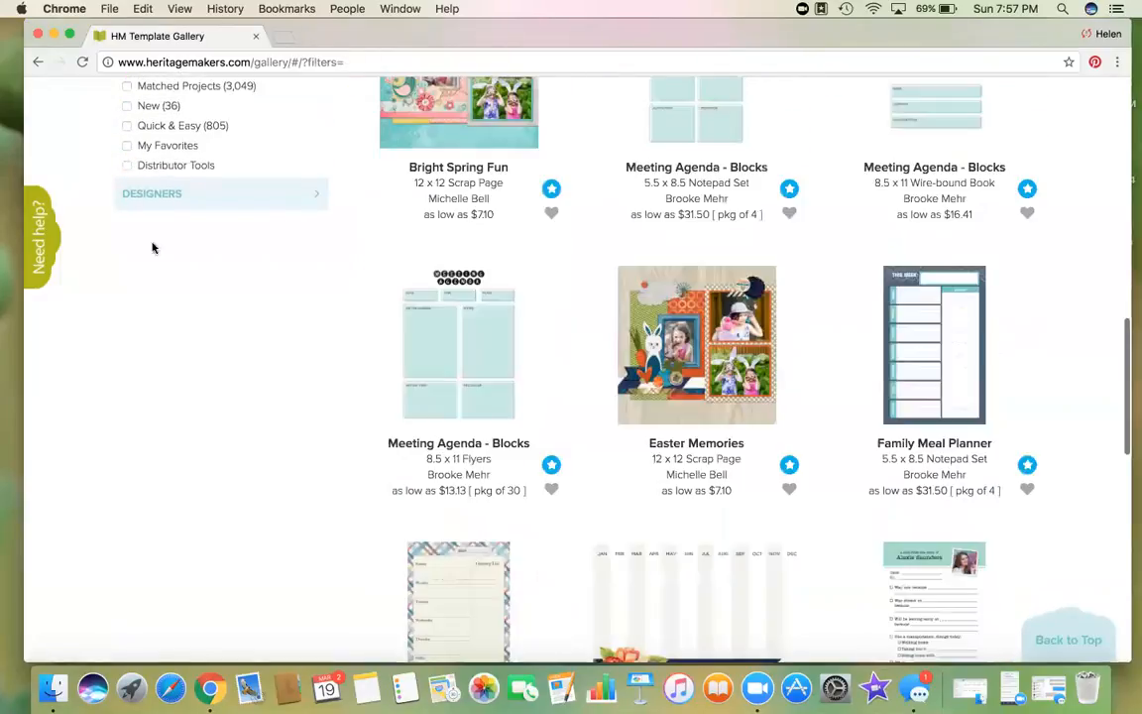
Step: Search greeting card templates for 'team', then remove the team filter
{"action": "scroll", "coordinate": [197, 558], "scroll_direction": "down", "scroll_amount": 5}
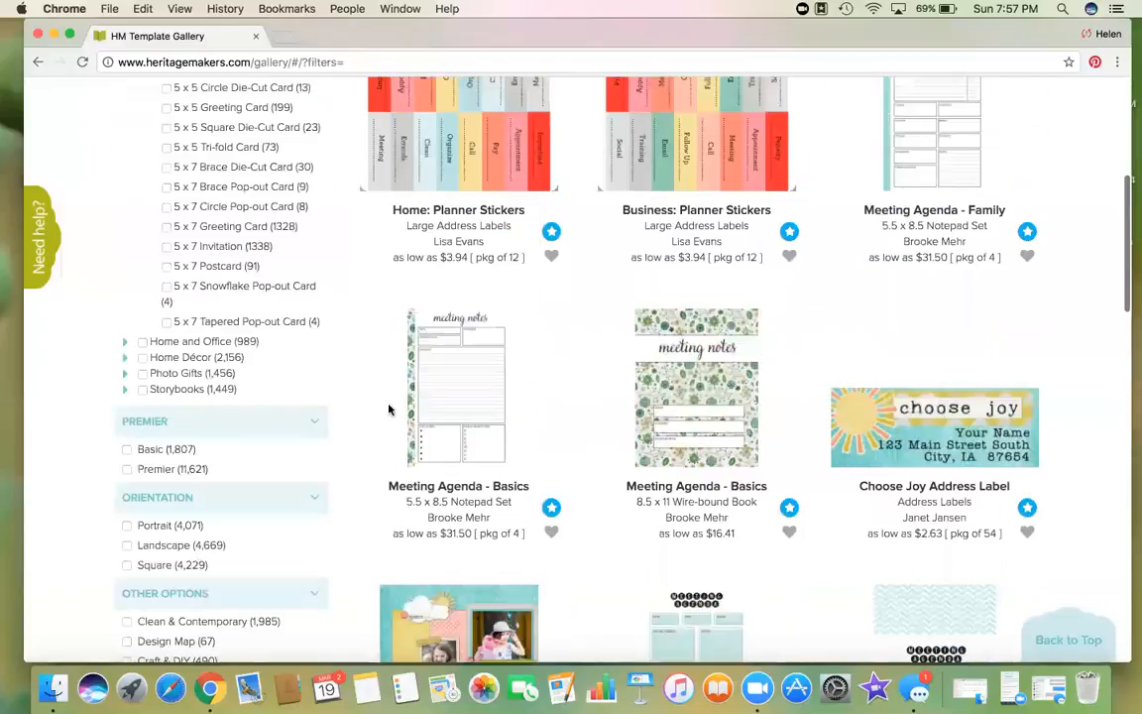
{"action": "type", "text": "team"}
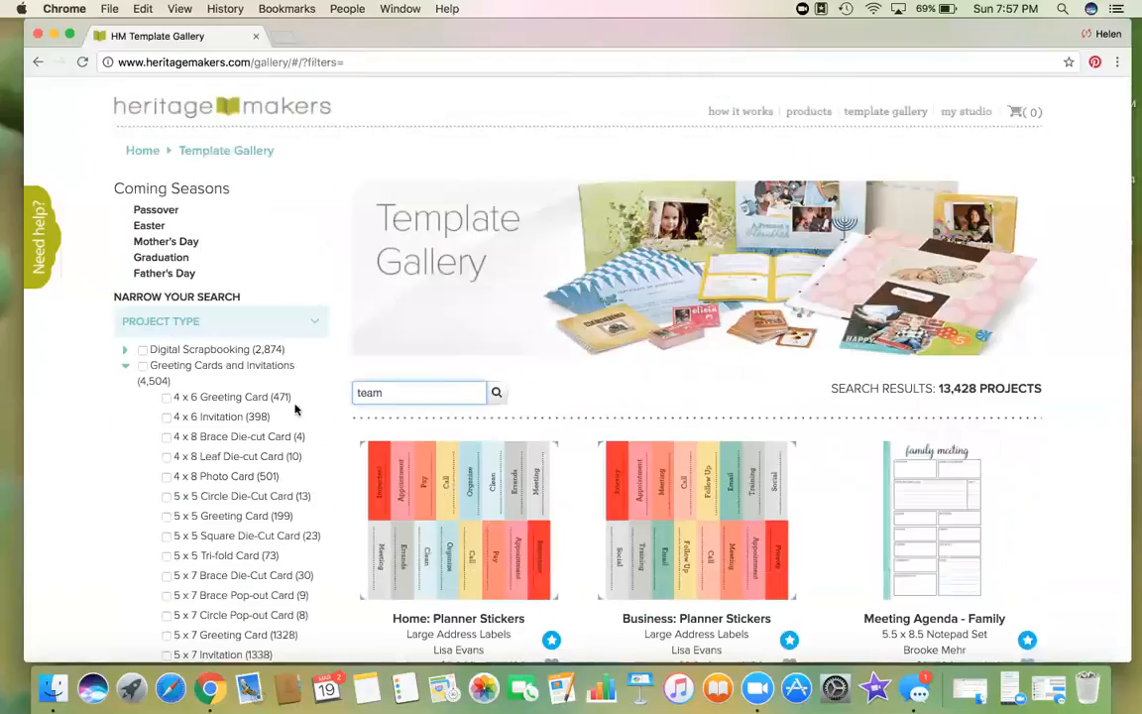
{"action": "left_click", "coordinate": [142, 366]}
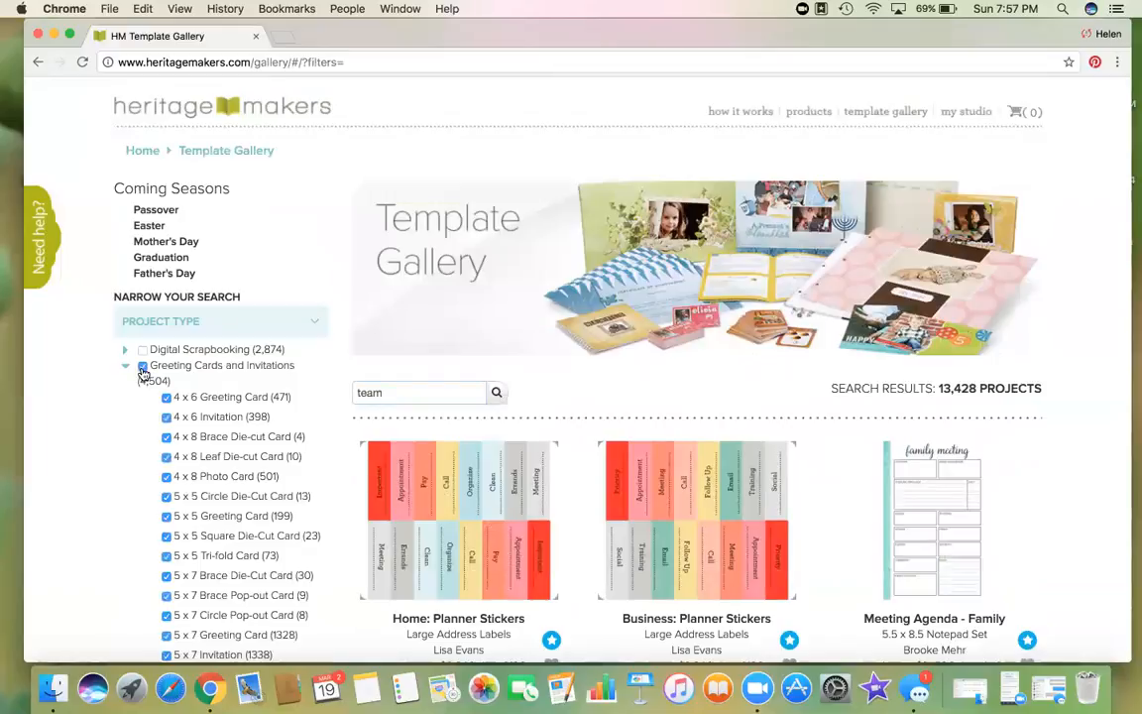
{"action": "left_click", "coordinate": [494, 393]}
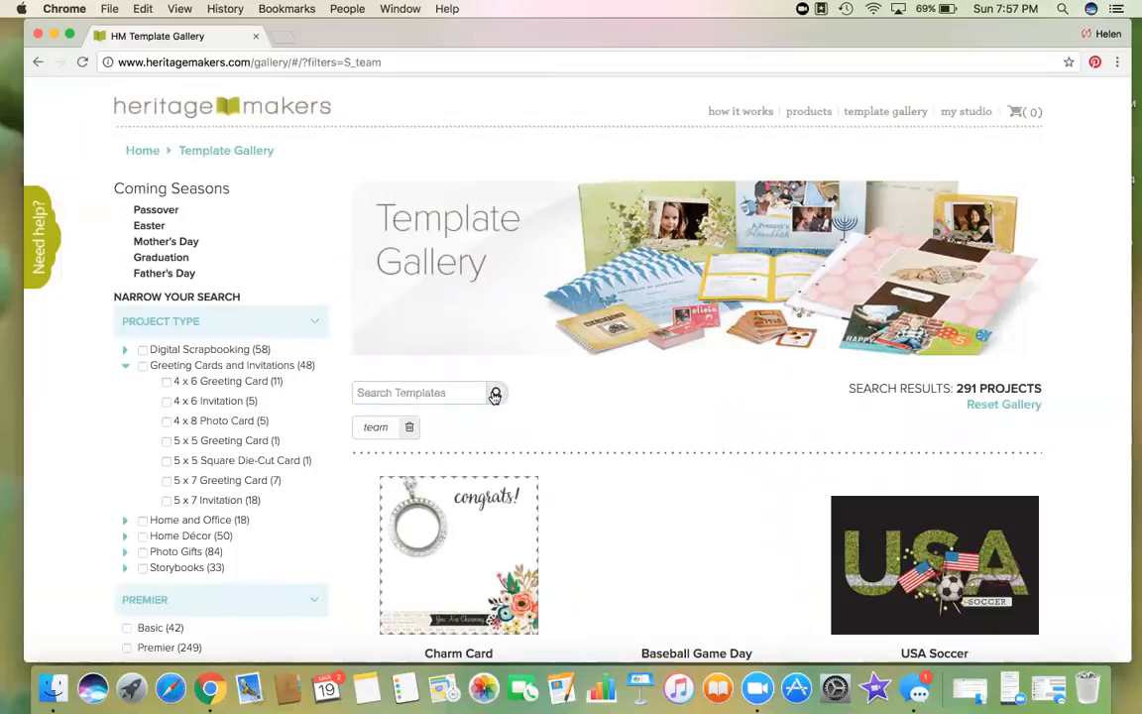
{"action": "scroll", "coordinate": [1090, 471], "scroll_direction": "down", "scroll_amount": 5}
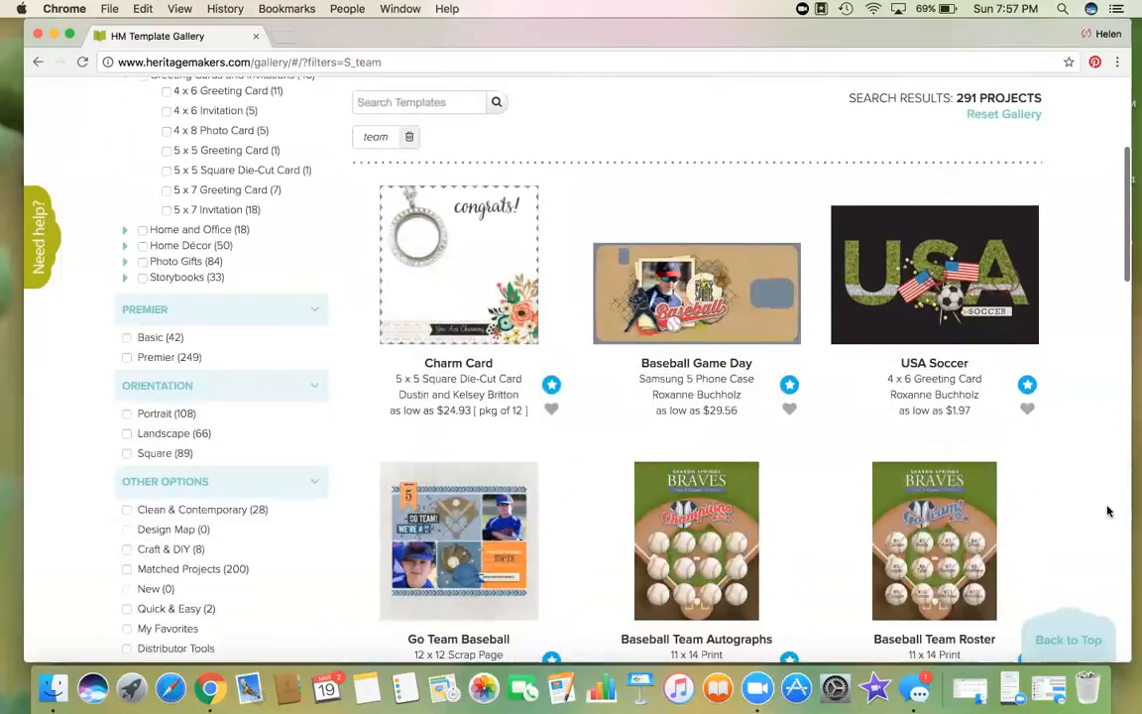
{"action": "scroll", "coordinate": [1108, 510], "scroll_direction": "down", "scroll_amount": 7}
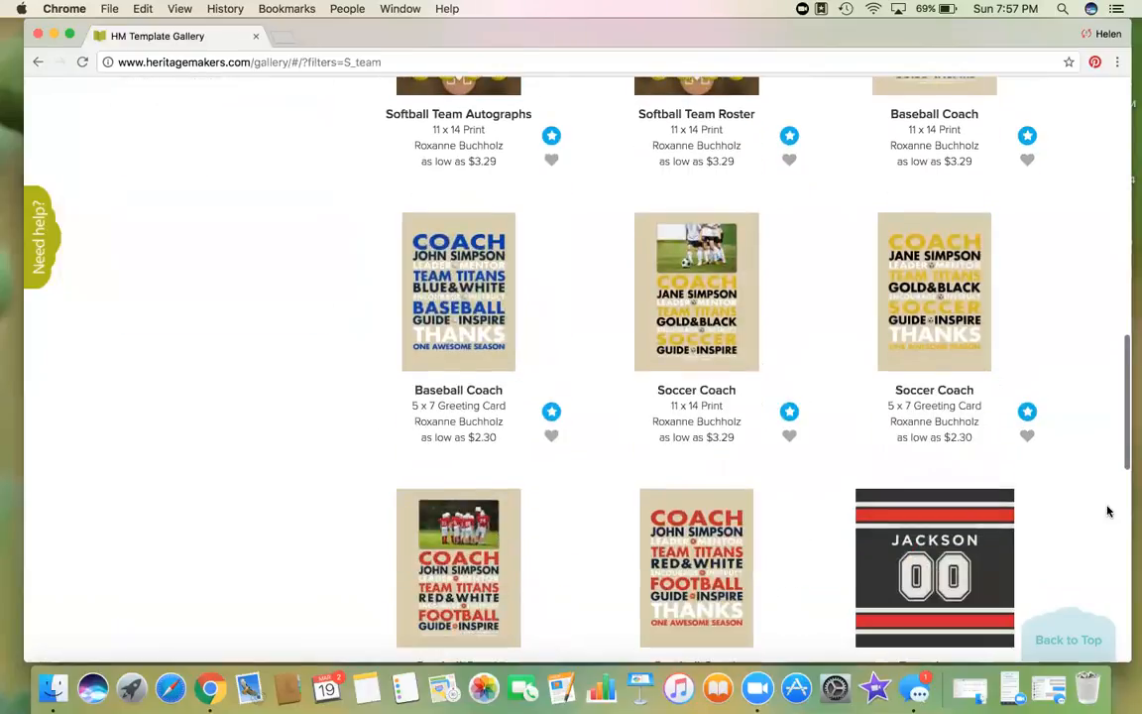
{"action": "scroll", "coordinate": [1109, 510], "scroll_direction": "up", "scroll_amount": 12}
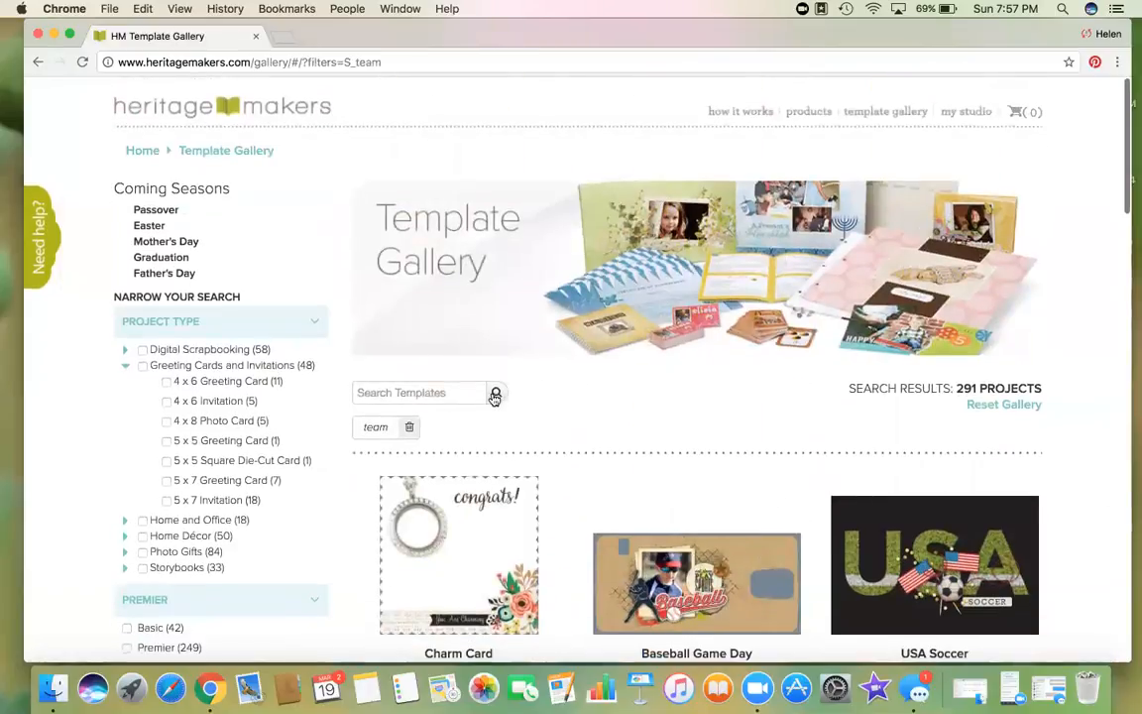
{"action": "left_click", "coordinate": [410, 428]}
Step: Search templates for 'youngevity', view Social FollowUps details, and return to scroll toward the Welcome card
{"action": "left_click", "coordinate": [398, 394]}
{"action": "type", "text": "youngevity"}
{"action": "key", "text": "Return"}
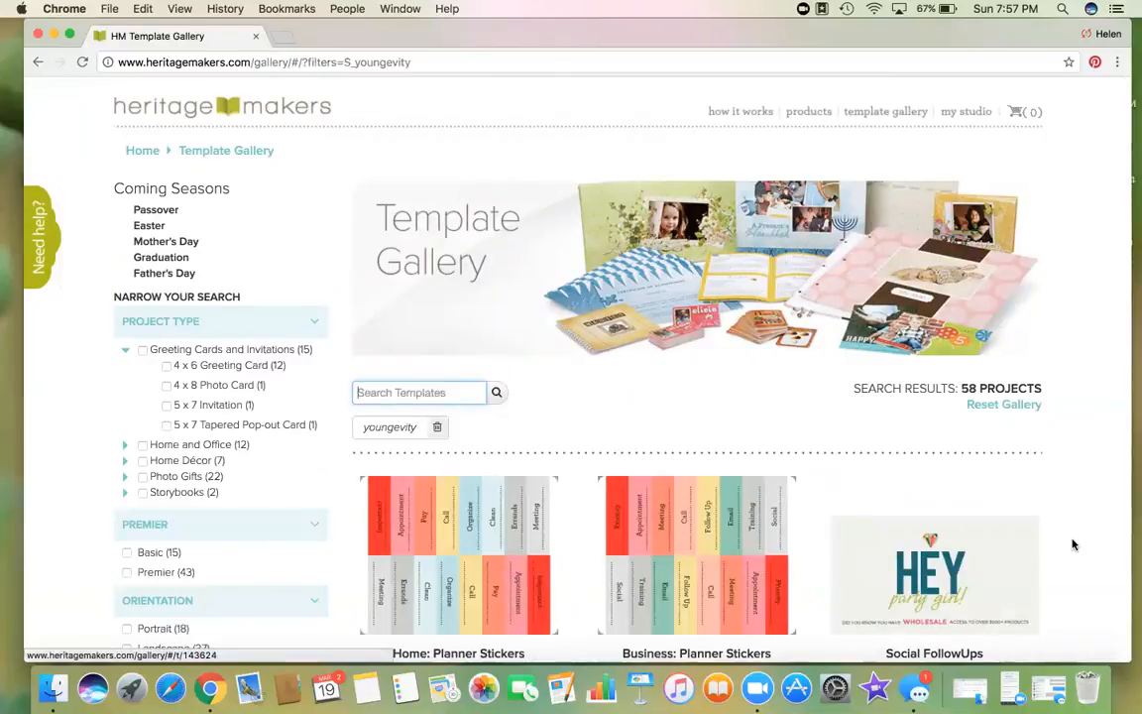
{"action": "scroll", "coordinate": [1091, 543], "scroll_direction": "down", "scroll_amount": 5}
{"action": "scroll", "coordinate": [1093, 547], "scroll_direction": "down", "scroll_amount": 1}
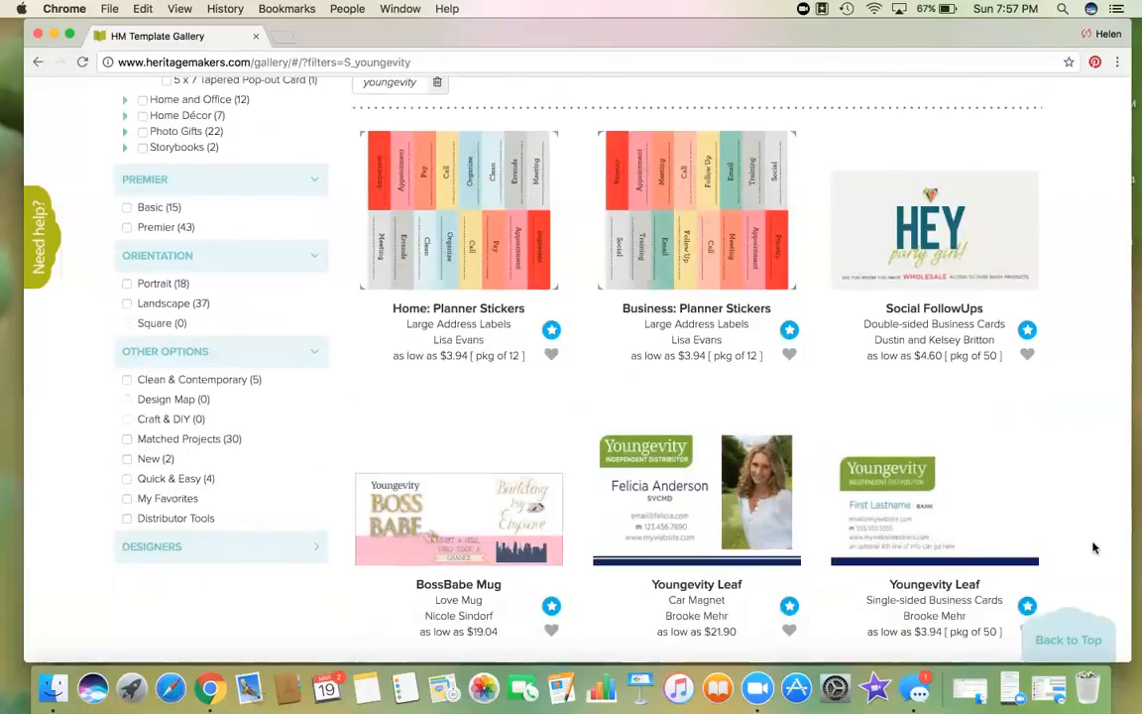
{"action": "scroll", "coordinate": [1089, 514], "scroll_direction": "down", "scroll_amount": 4}
{"action": "scroll", "coordinate": [1089, 514], "scroll_direction": "up", "scroll_amount": 4}
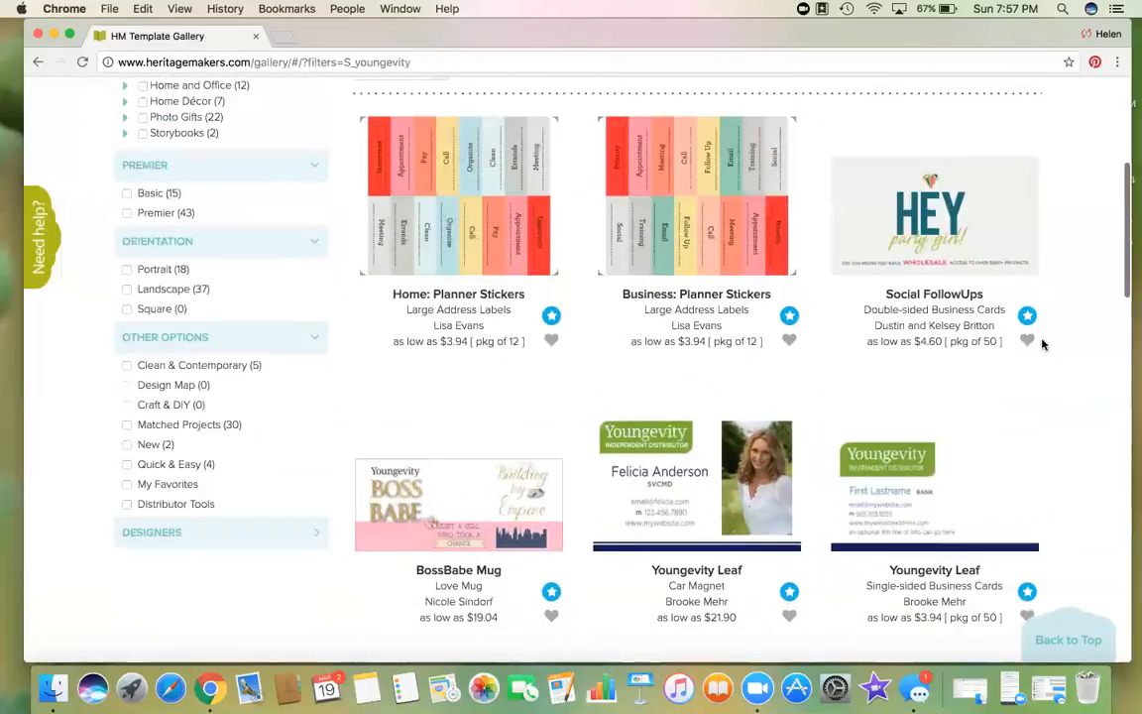
{"action": "left_click", "coordinate": [967, 269]}
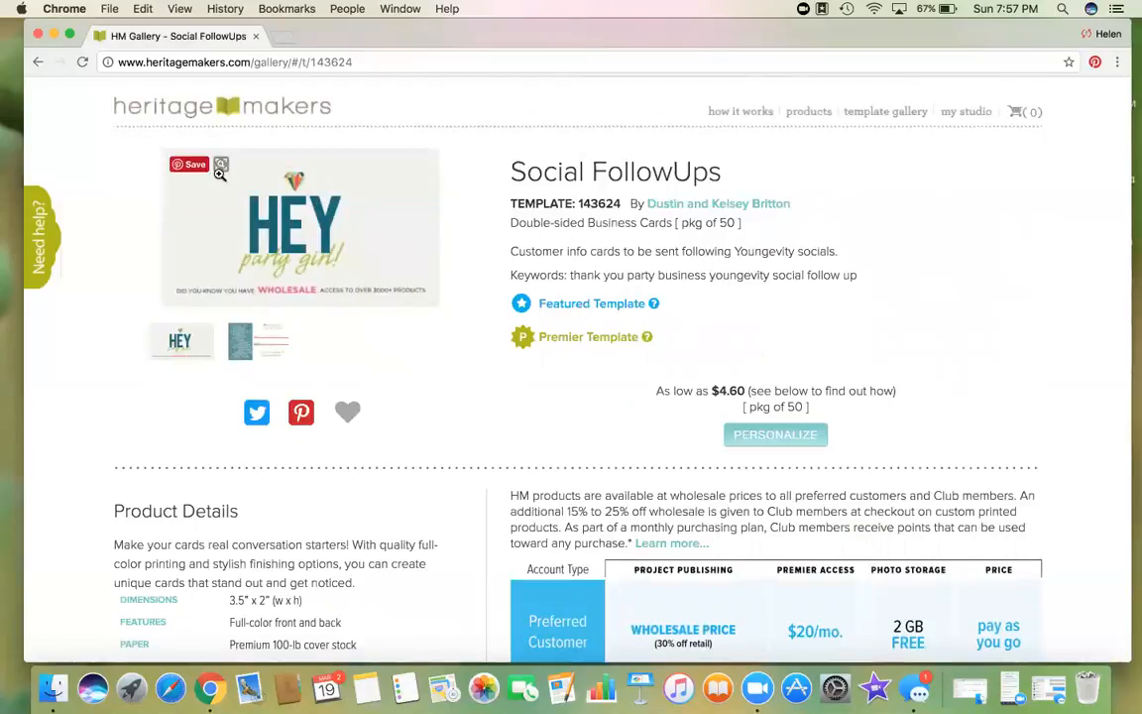
{"action": "left_click", "coordinate": [38, 62]}
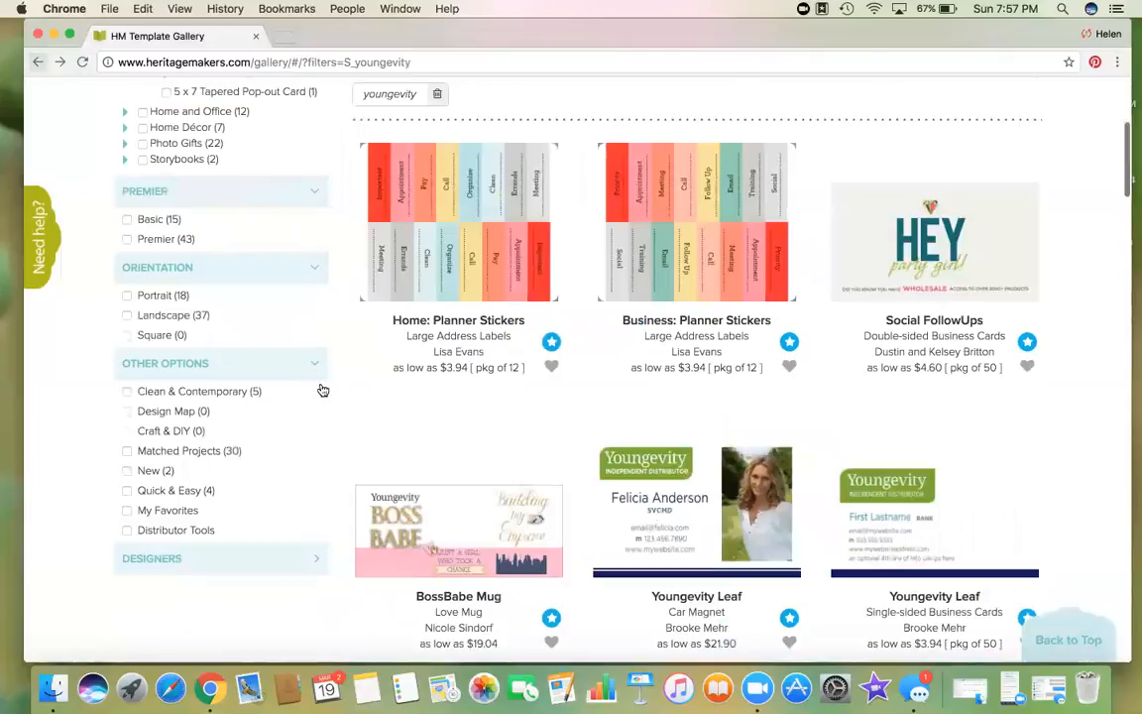
{"action": "scroll", "coordinate": [1095, 535], "scroll_direction": "down", "scroll_amount": 7}
{"action": "scroll", "coordinate": [1094, 536], "scroll_direction": "down", "scroll_amount": 5}
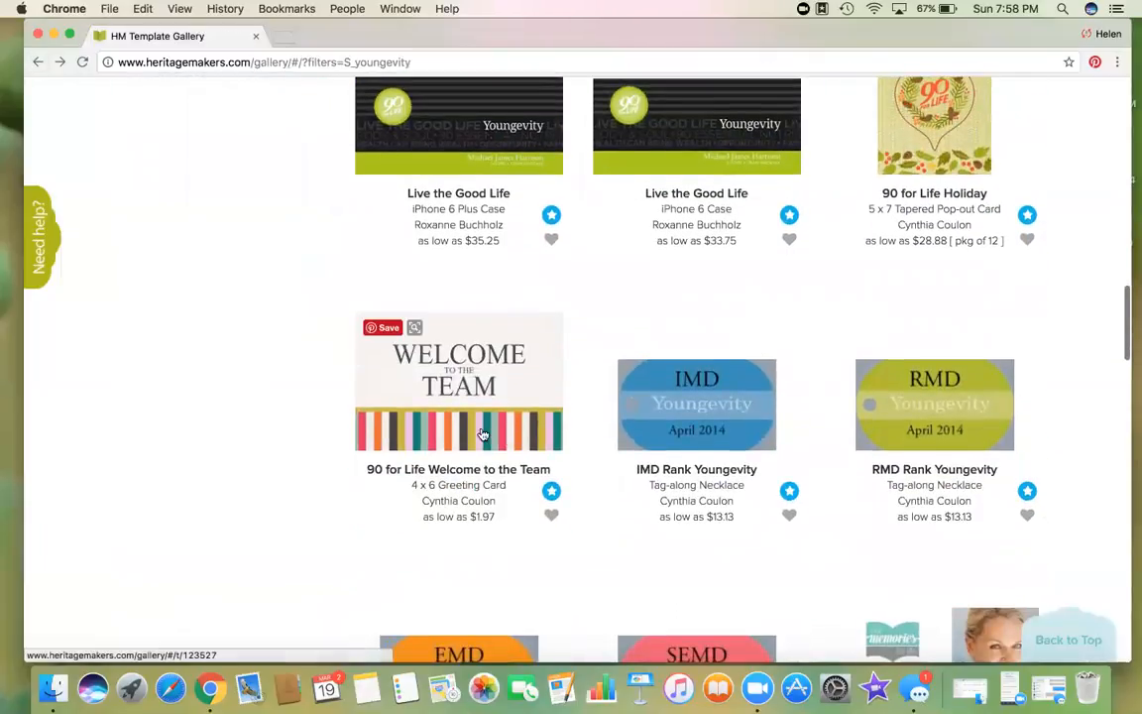
{"action": "left_click", "coordinate": [483, 434]}
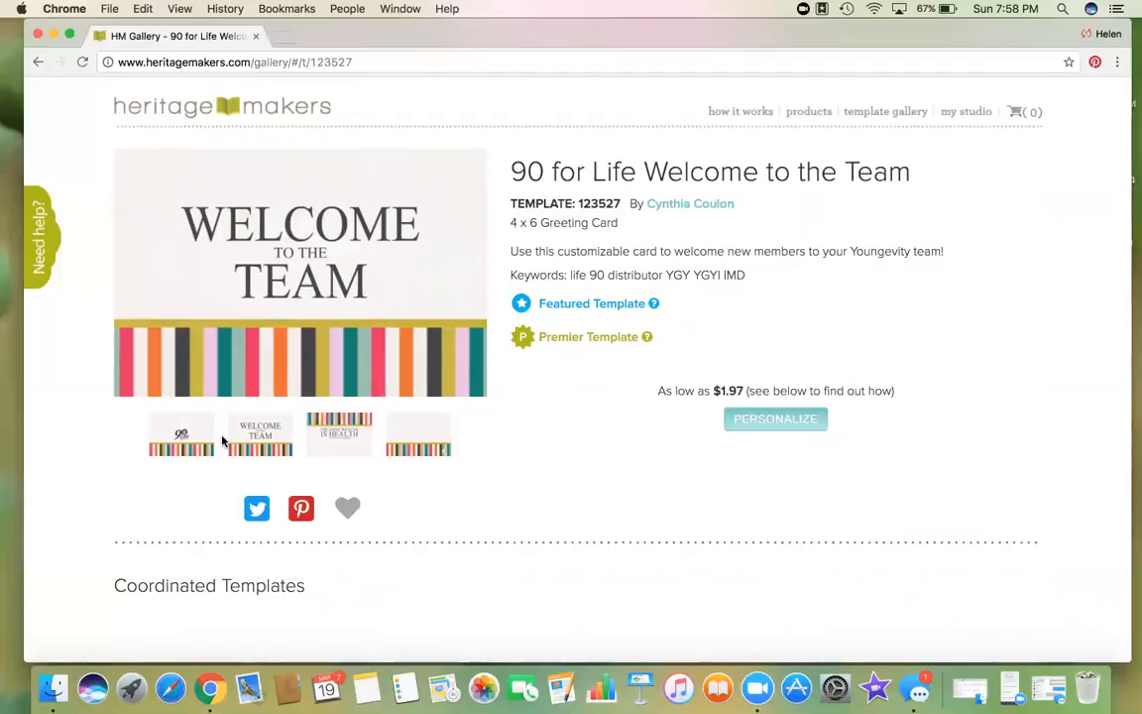
{"action": "left_click", "coordinate": [194, 451]}
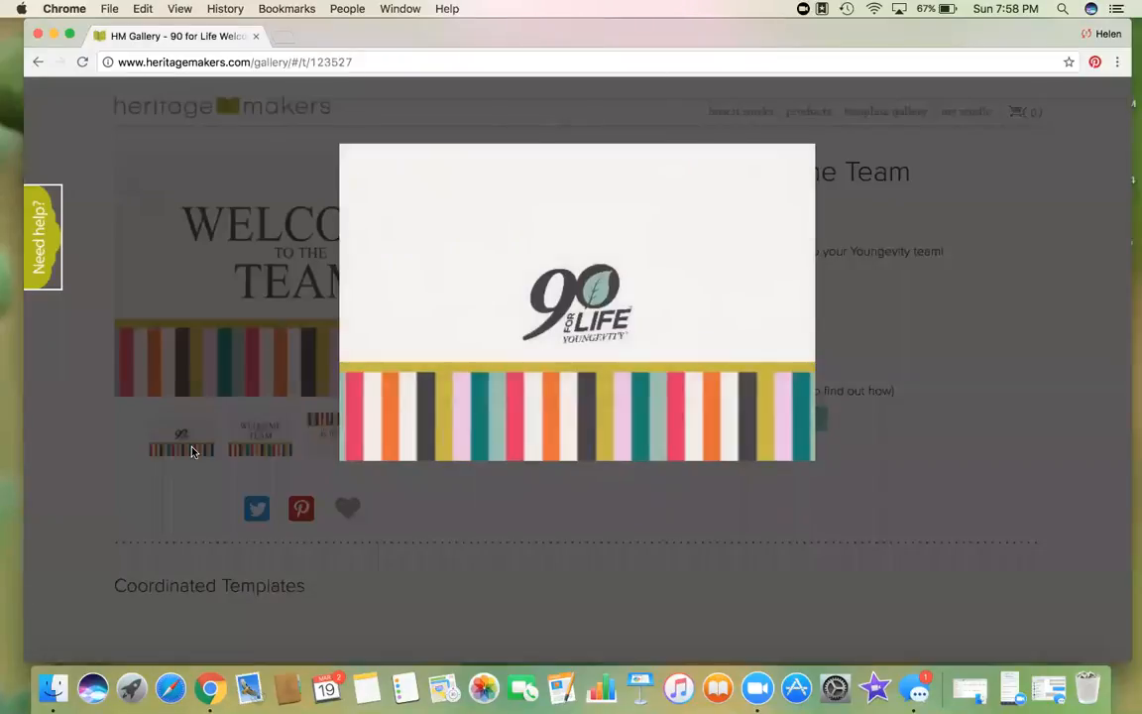
{"action": "left_click", "coordinate": [679, 609]}
{"action": "left_click", "coordinate": [751, 623]}
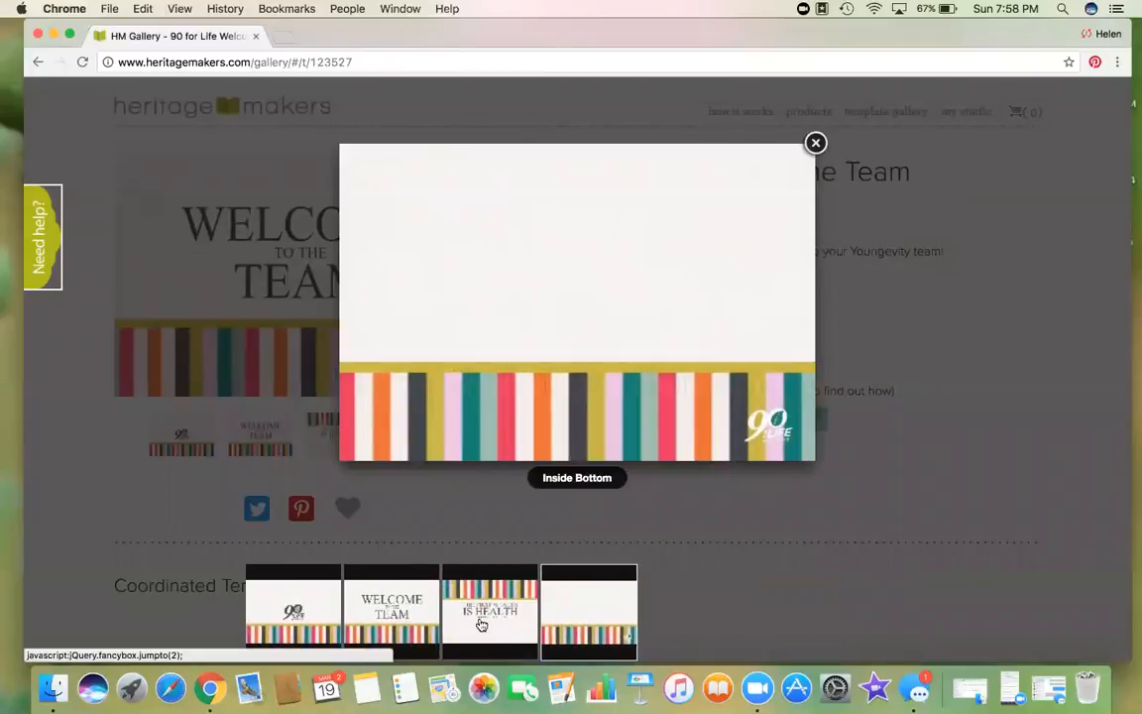
{"action": "left_click", "coordinate": [479, 619]}
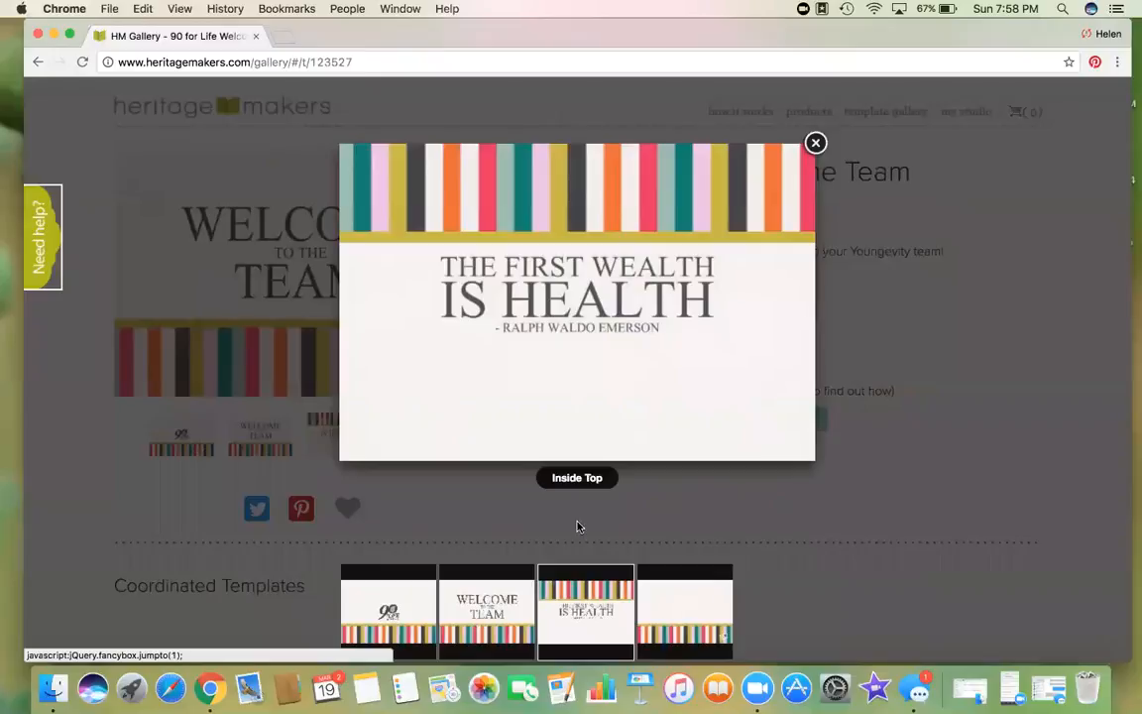
{"action": "left_click", "coordinate": [835, 306]}
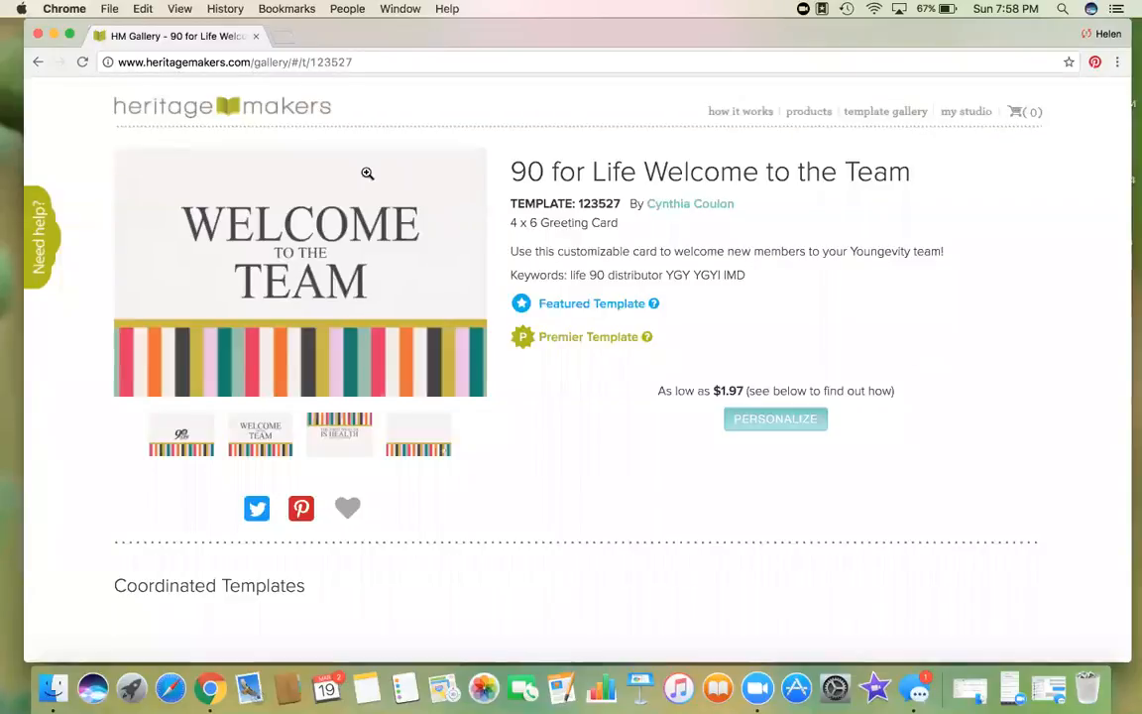
{"action": "left_click", "coordinate": [38, 61]}
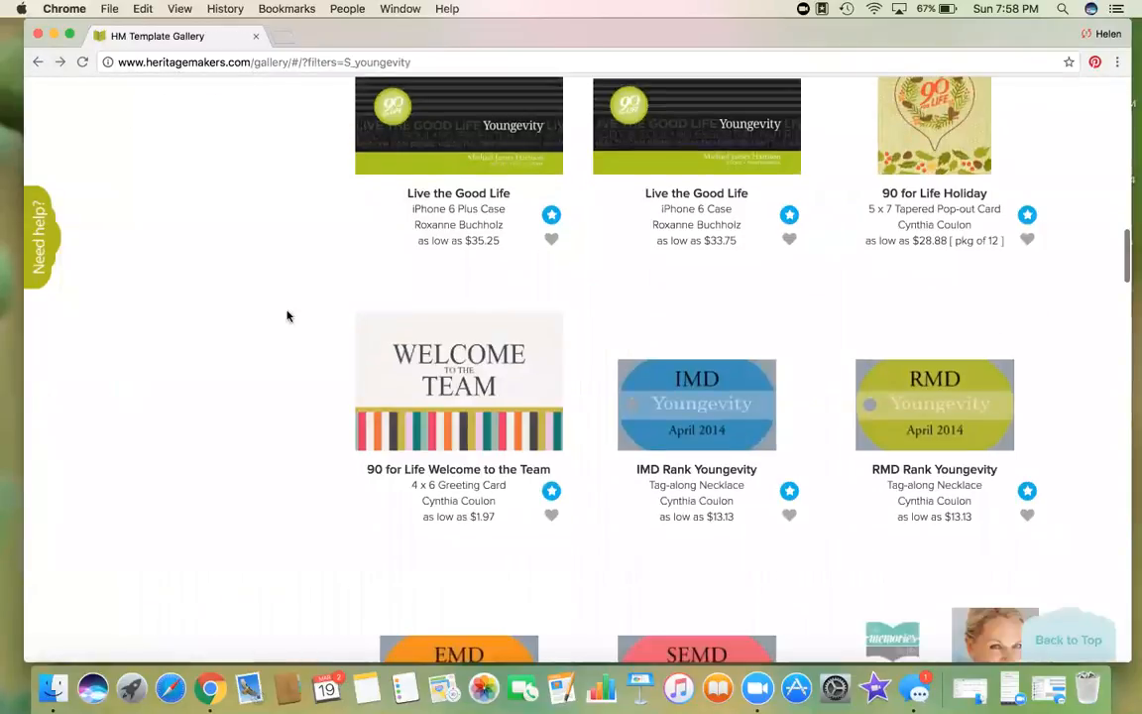
{"action": "scroll", "coordinate": [312, 381], "scroll_direction": "down", "scroll_amount": 2}
{"action": "scroll", "coordinate": [313, 380], "scroll_direction": "up", "scroll_amount": 1}
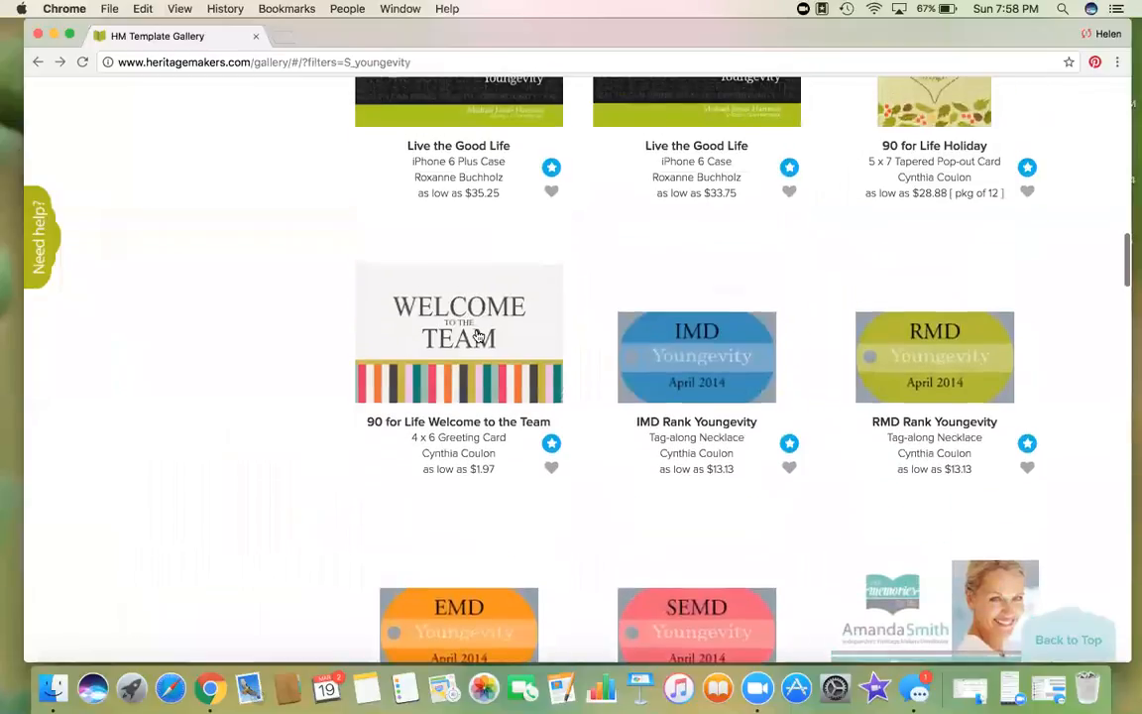
Step: Personalize the Welcome to the Team card template and open it in the Studio Editor
{"action": "left_click", "coordinate": [477, 337]}
{"action": "left_click", "coordinate": [774, 421]}
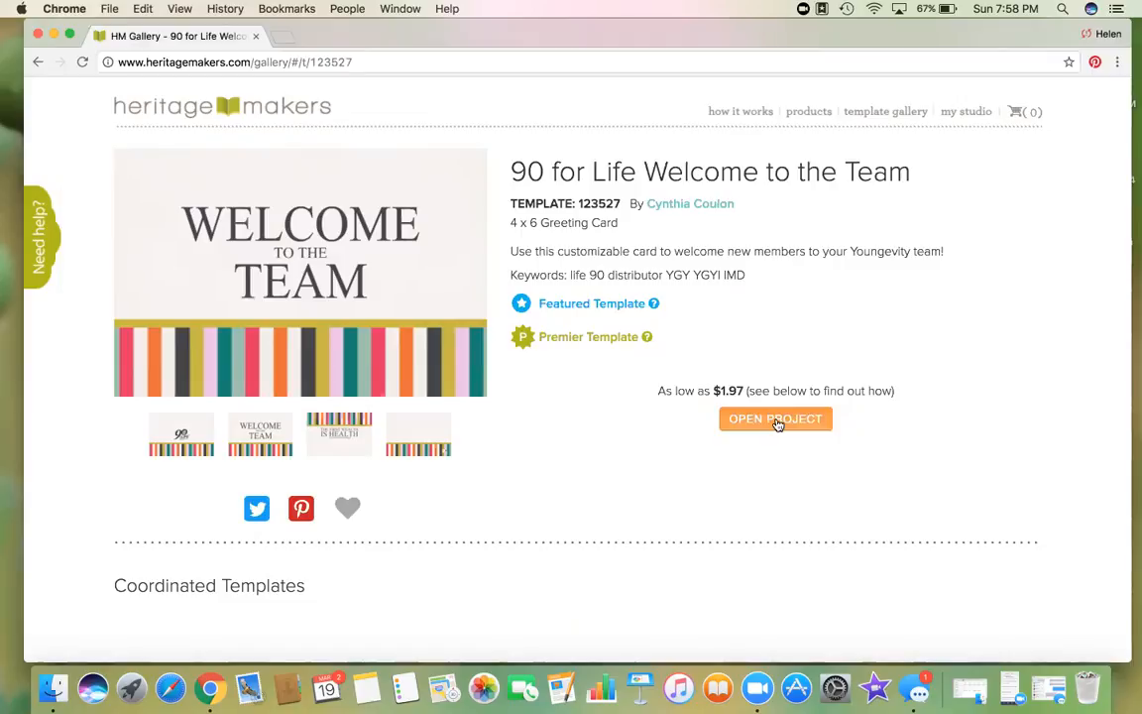
{"action": "left_click", "coordinate": [776, 420]}
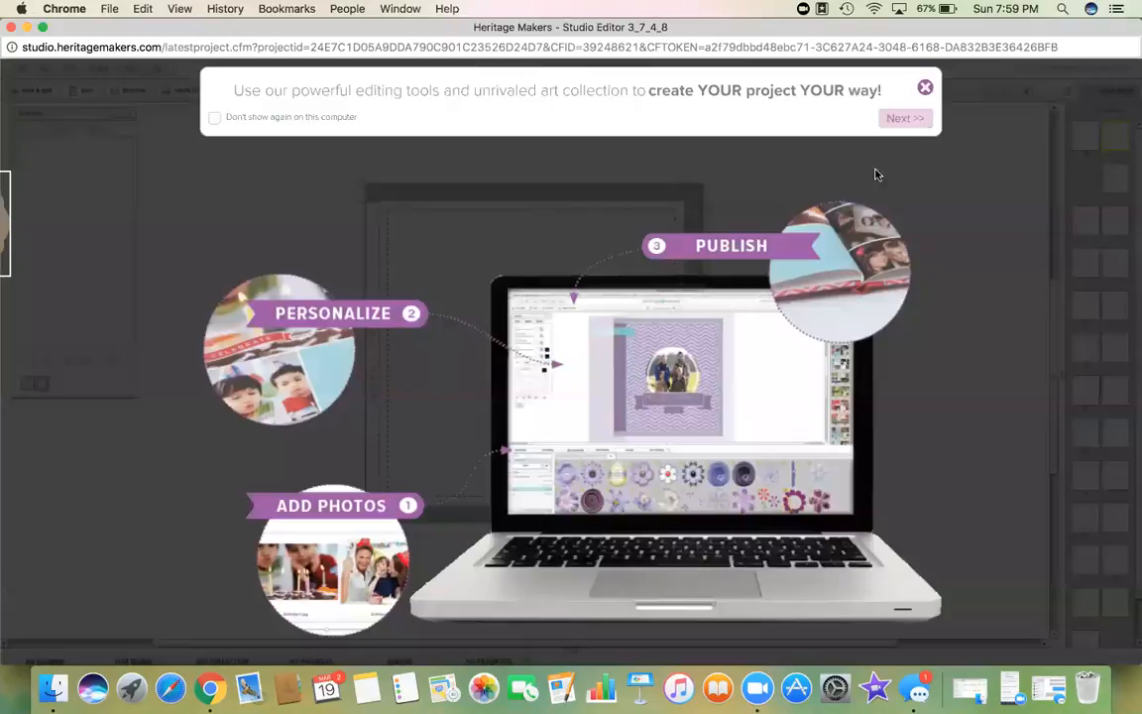
Step: Dismiss the intro tutorial, hide the design guide, and collapse the tool box
{"action": "left_click", "coordinate": [923, 89]}
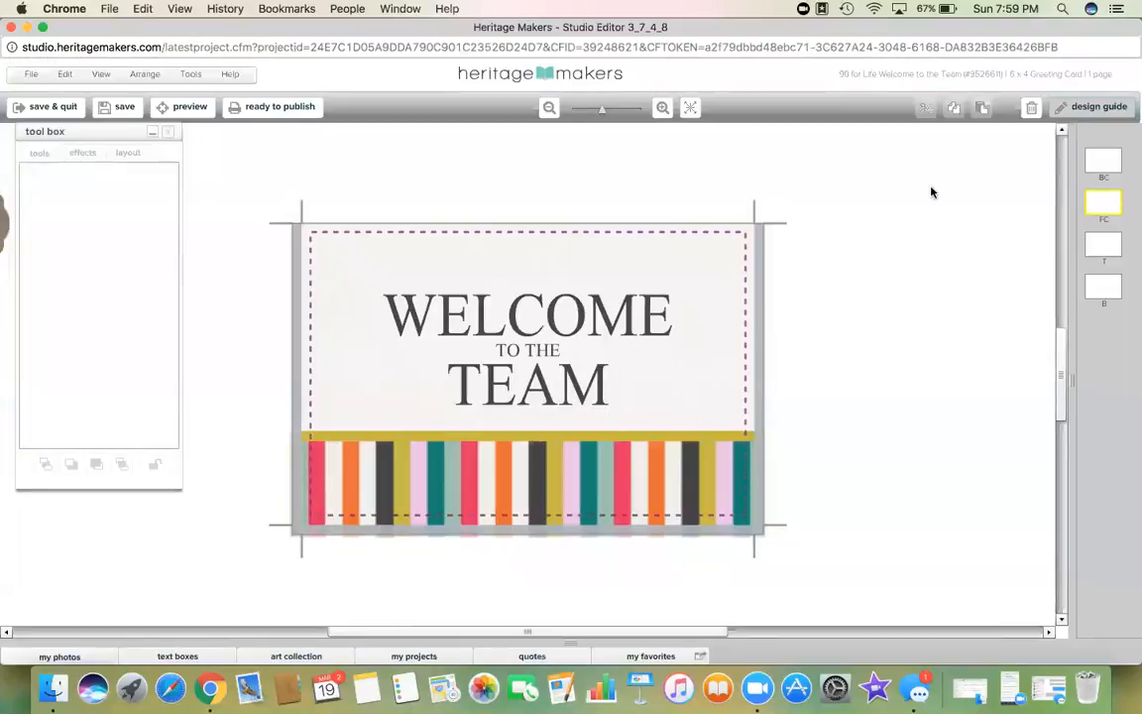
{"action": "left_click", "coordinate": [1097, 107]}
{"action": "left_click", "coordinate": [152, 133]}
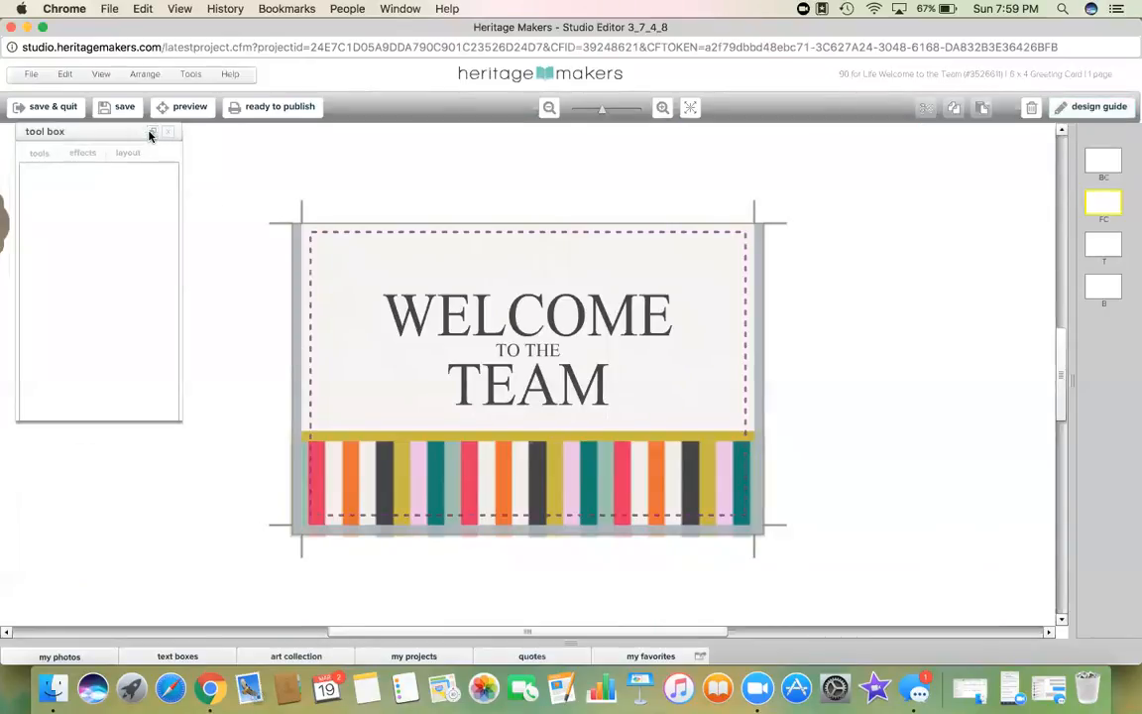
Step: Change the cover's 'TO THE' line to 'TO OUR' and bring up the inside page
{"action": "left_click", "coordinate": [542, 355]}
{"action": "left_click", "coordinate": [547, 351]}
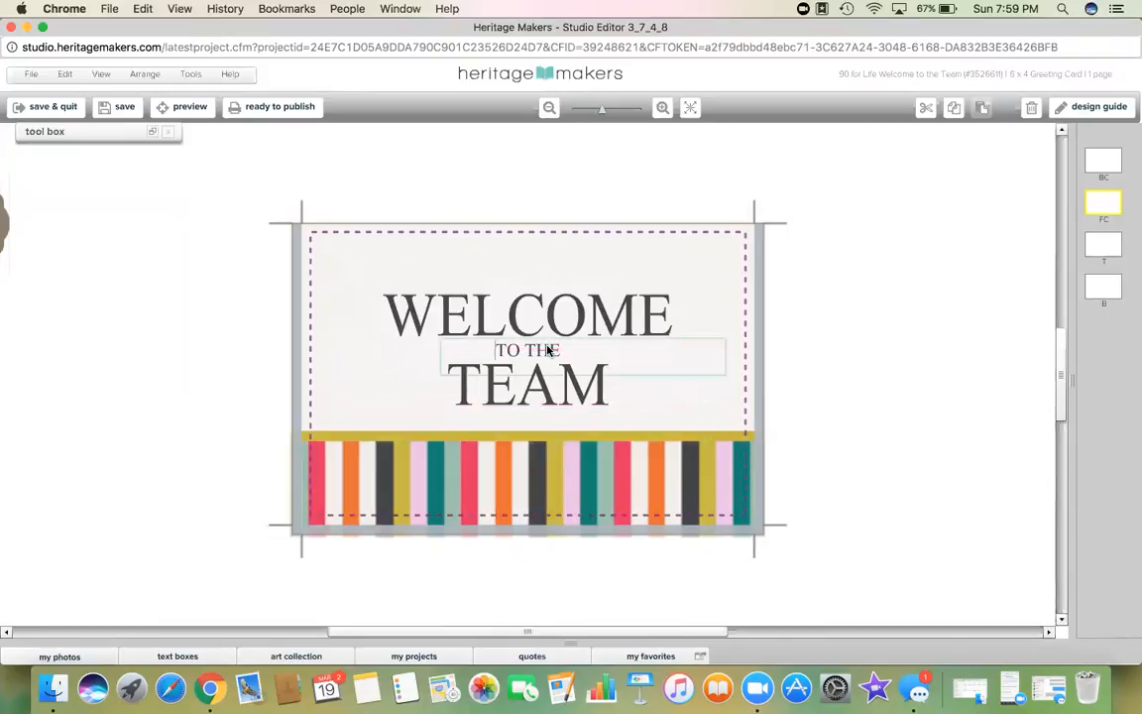
{"action": "double_click", "coordinate": [547, 351]}
{"action": "left_click", "coordinate": [547, 351]}
{"action": "type", "text": "OUR"}
{"action": "key", "text": "BackSpace"}
{"action": "key", "text": "BackSpace"}
{"action": "key", "text": "BackSpace"}
{"action": "key", "text": "BackSpace"}
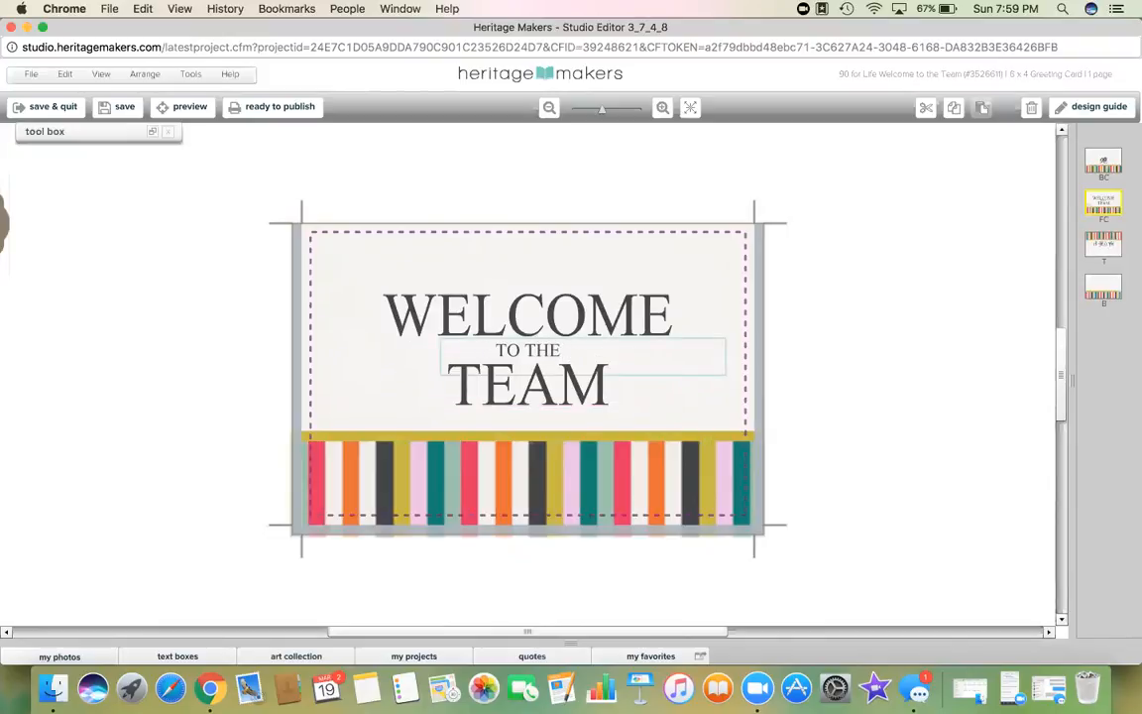
{"action": "key", "text": "BackSpace"}
{"action": "key", "text": "BackSpace"}
{"action": "type", "text": "OUR"}
{"action": "left_click", "coordinate": [874, 352]}
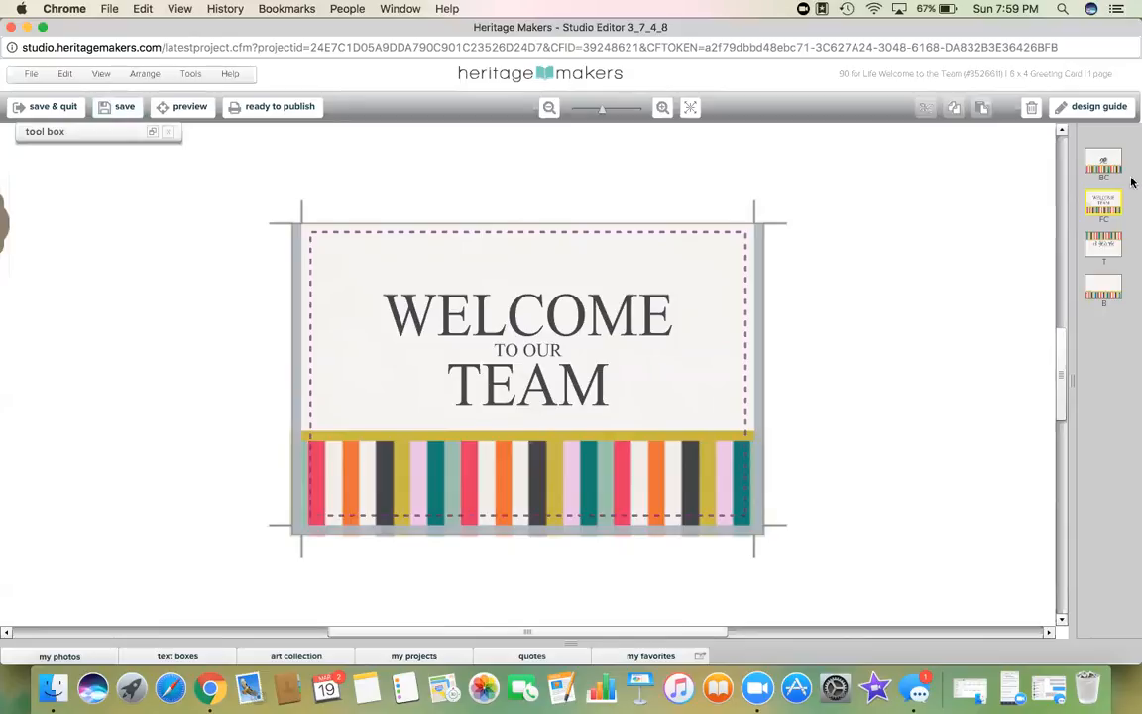
{"action": "left_click", "coordinate": [1101, 243]}
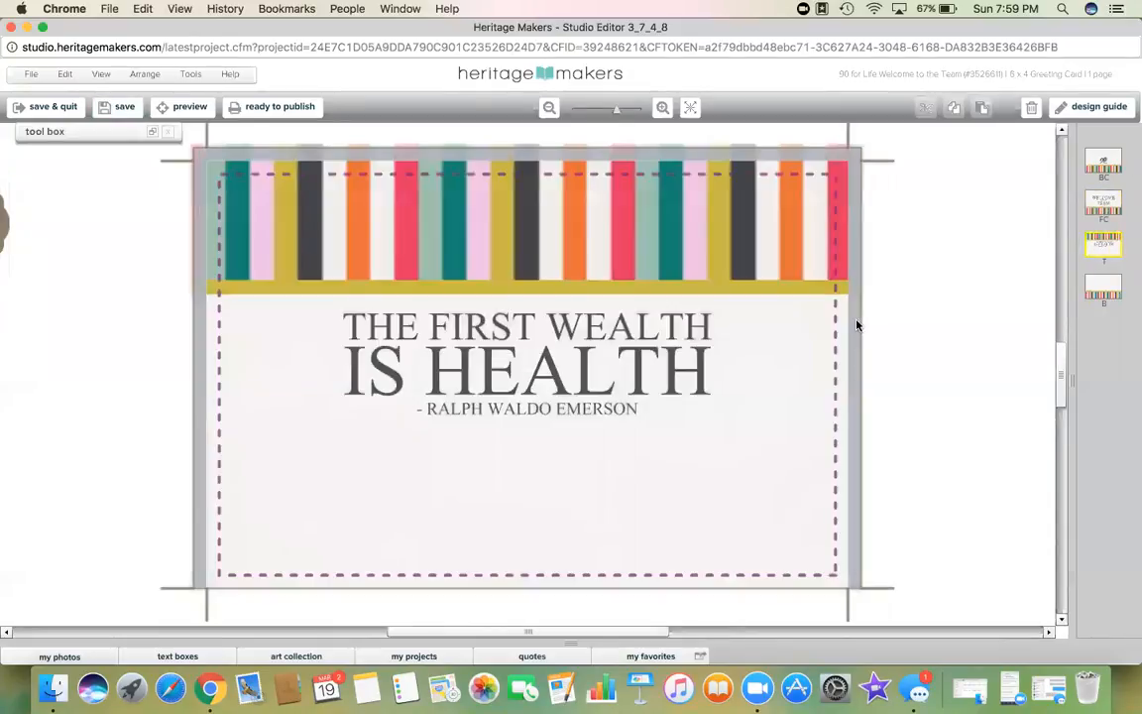
Step: Add a title text box under the Emerson quote reading 'We are so glad that you have joined us on this health journey to help others!'
{"action": "left_click", "coordinate": [624, 412]}
{"action": "left_click", "coordinate": [631, 471]}
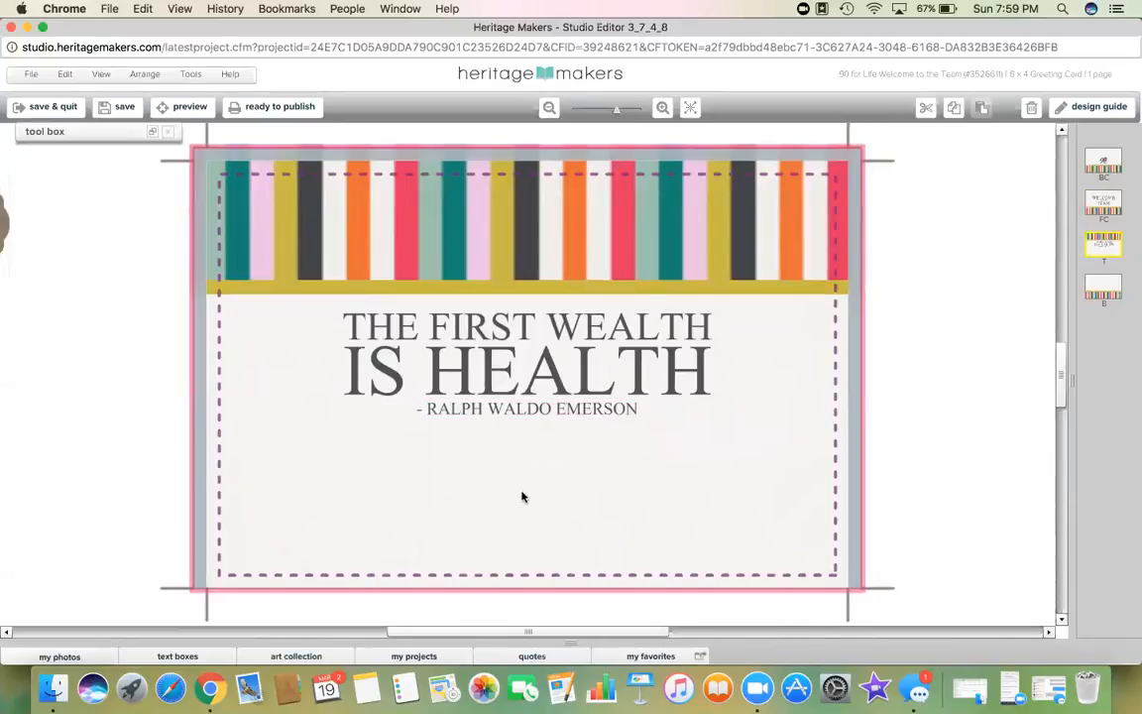
{"action": "left_click", "coordinate": [177, 656]}
{"action": "left_click_drag", "start_coordinate": [331, 551], "coordinate": [465, 308]}
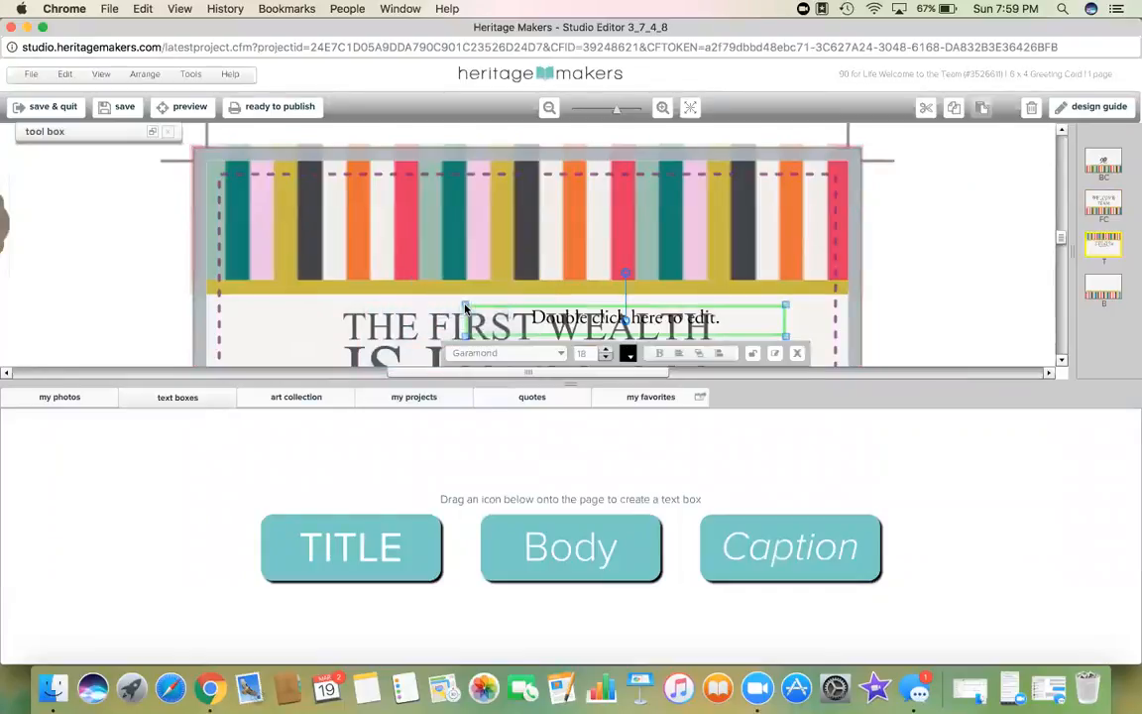
{"action": "left_click", "coordinate": [572, 384]}
{"action": "left_click_drag", "start_coordinate": [595, 314], "coordinate": [406, 458]}
{"action": "left_click_drag", "start_coordinate": [569, 475], "coordinate": [815, 550]}
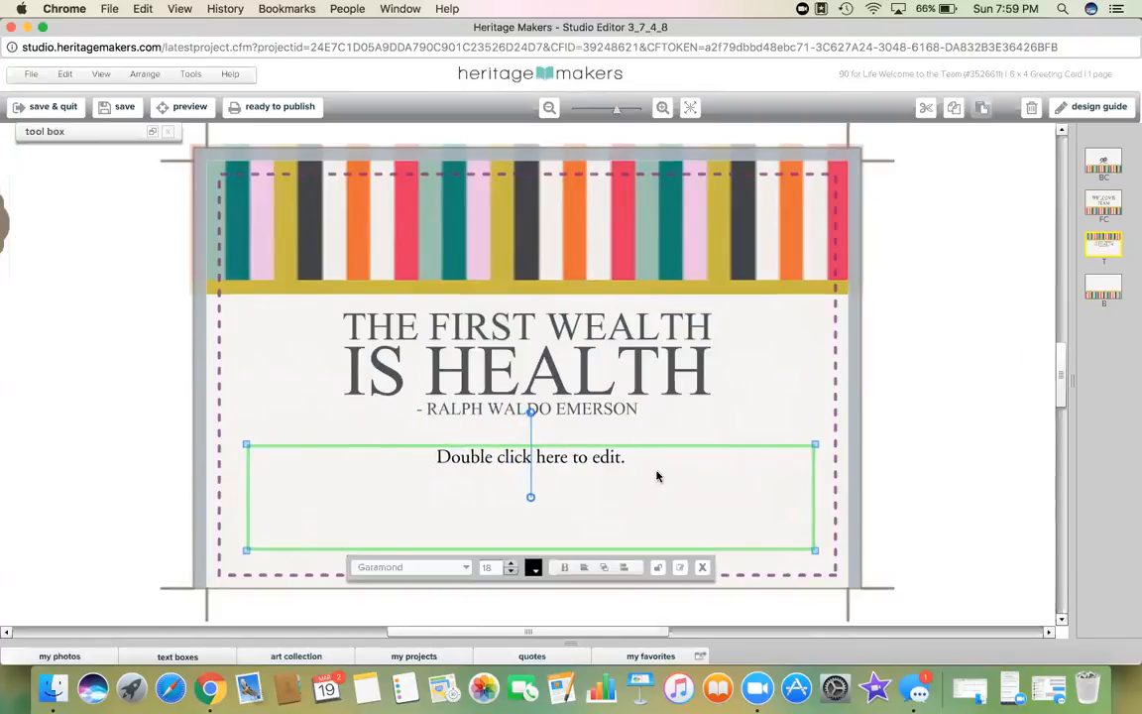
{"action": "double_click", "coordinate": [642, 455]}
{"action": "type", "text": "We are so glad that you have joined us on this health journey to help others!"}
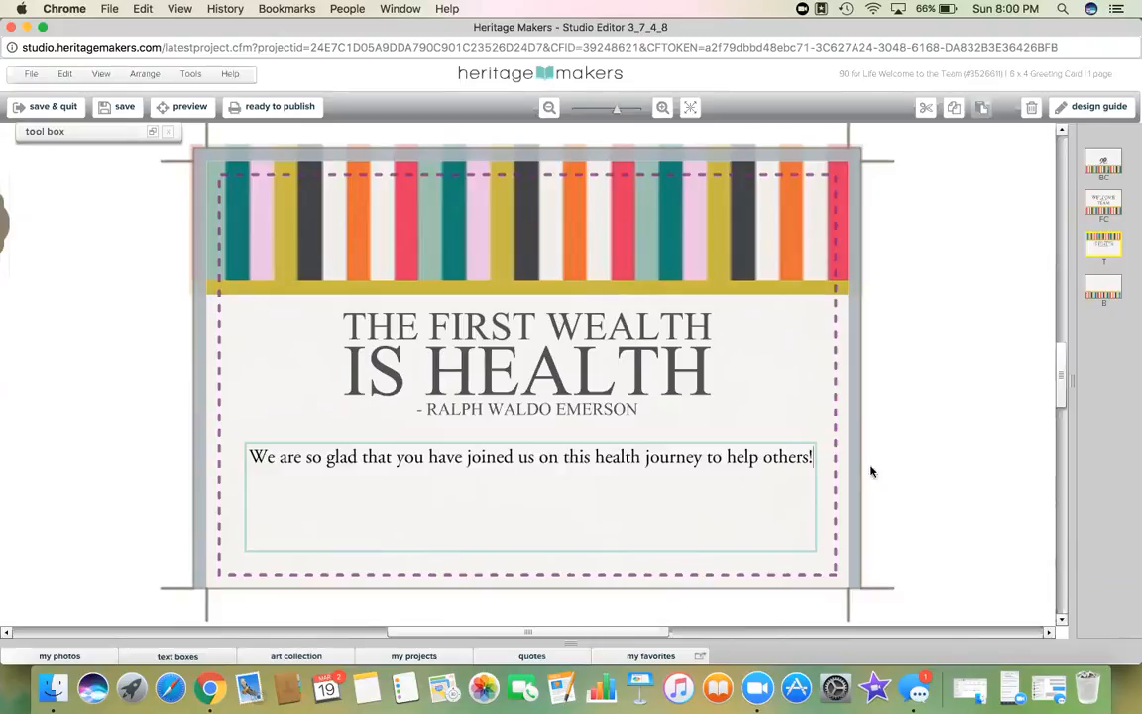
{"action": "left_click", "coordinate": [905, 467]}
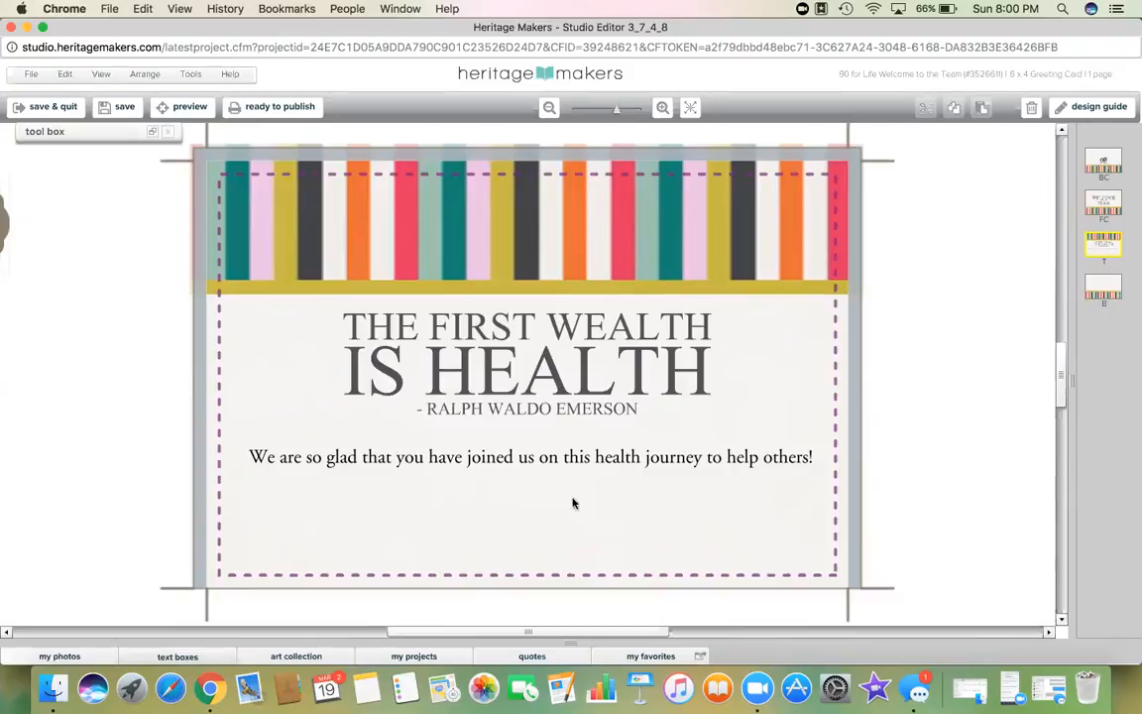
Step: Find 'youngevity' art and place a shrunken CLR Roasters logo in the inside page's bottom-right corner
{"action": "left_click", "coordinate": [296, 657]}
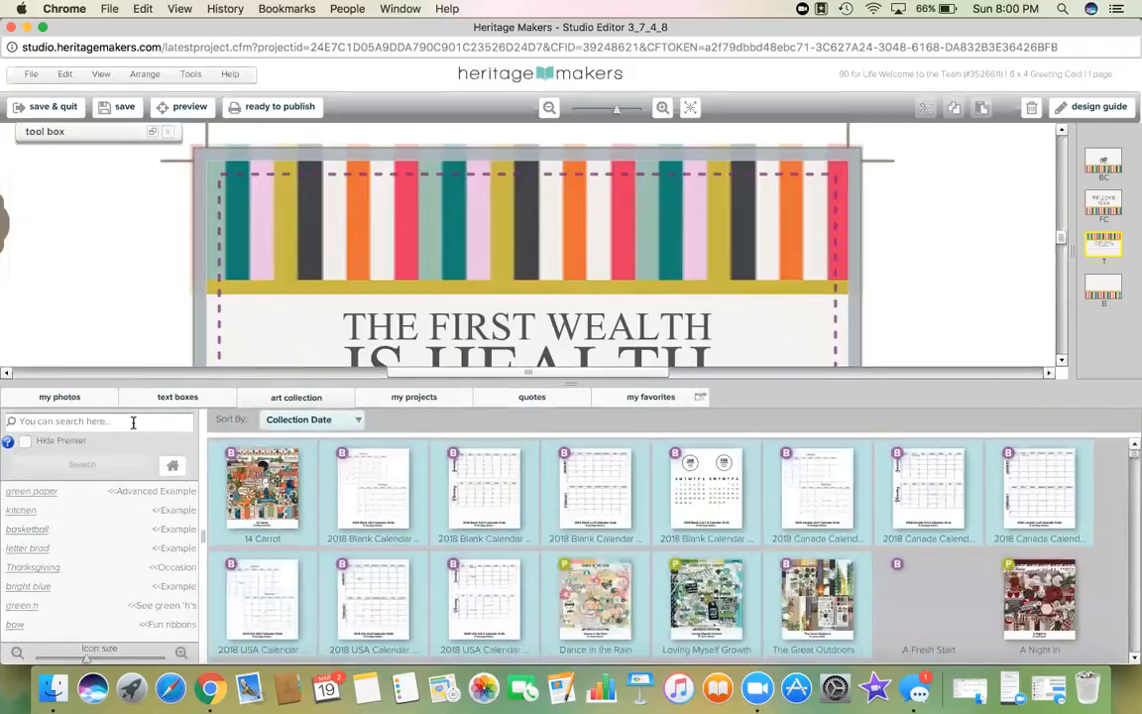
{"action": "left_click", "coordinate": [132, 422]}
{"action": "type", "text": "youngevit"}
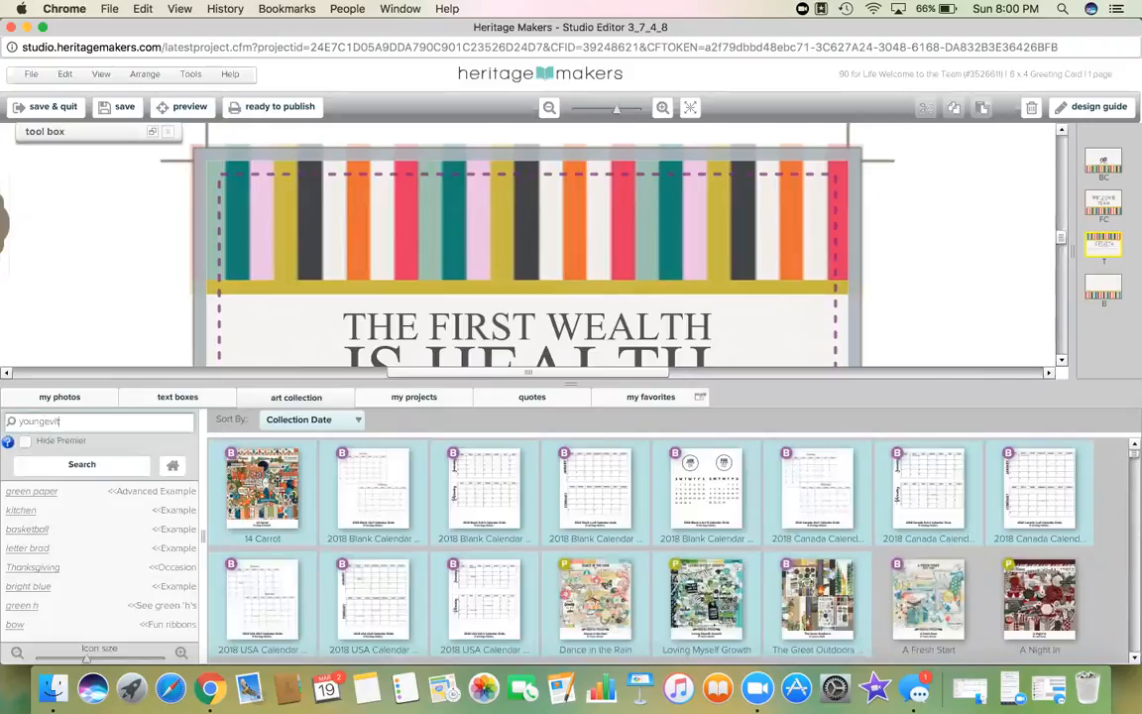
{"action": "type", "text": "y"}
{"action": "key", "text": "Return"}
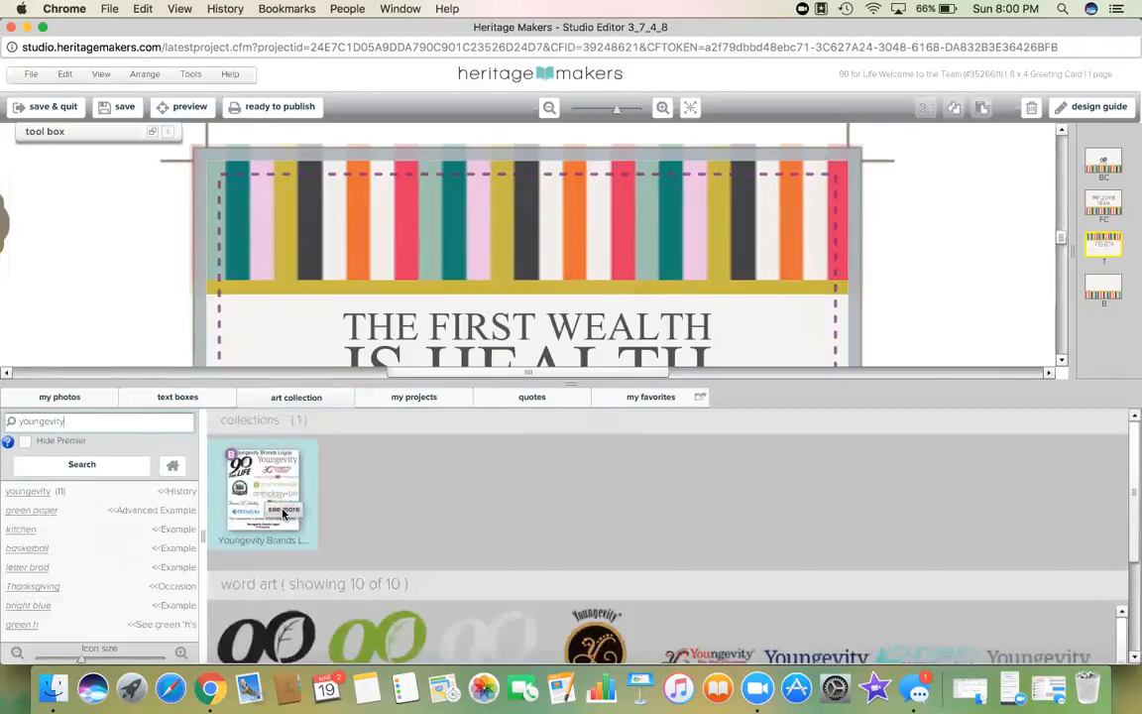
{"action": "left_click", "coordinate": [282, 510]}
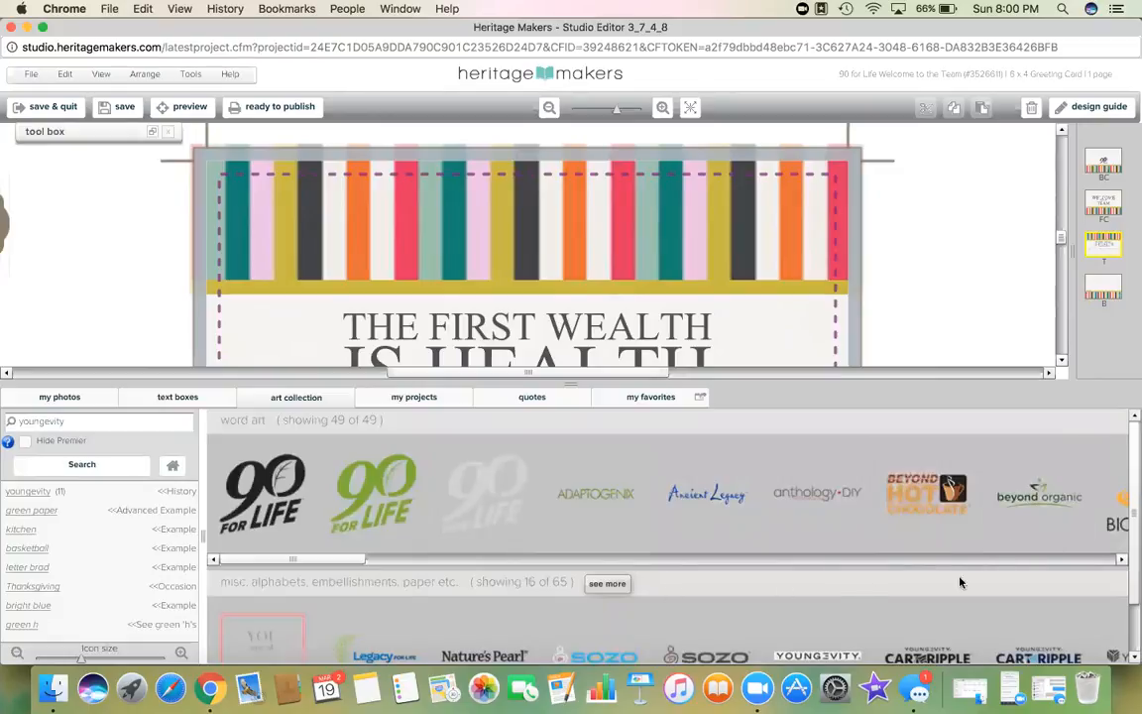
{"action": "left_click_drag", "start_coordinate": [355, 562], "coordinate": [481, 562]}
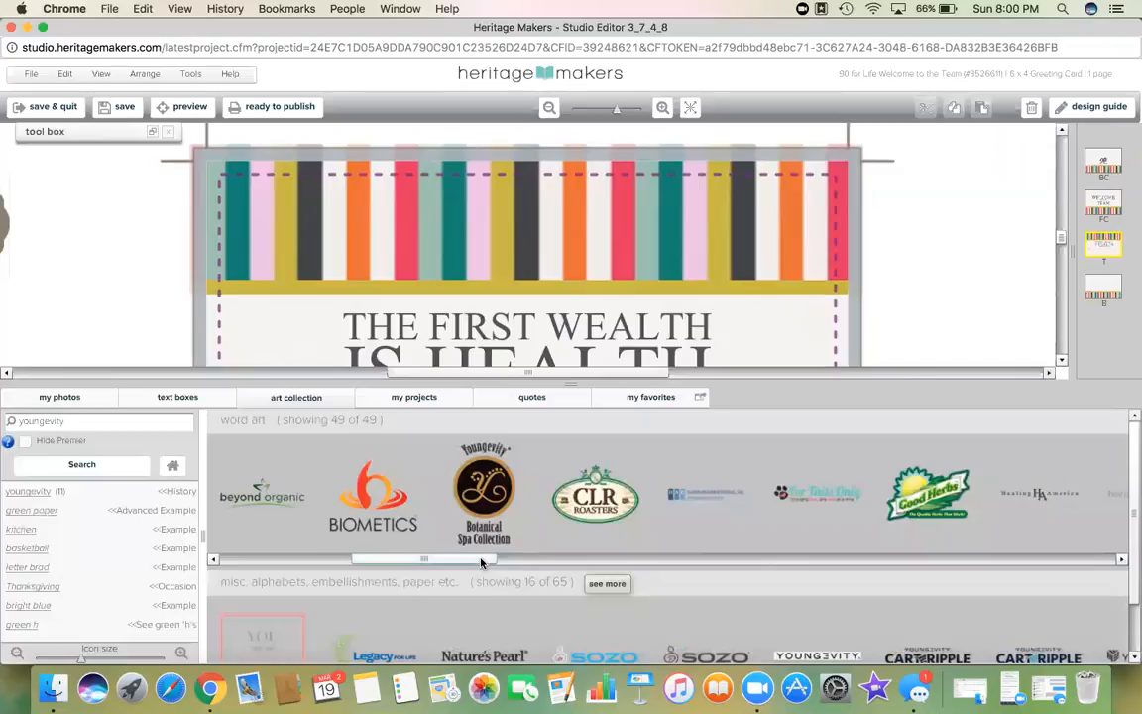
{"action": "scroll", "coordinate": [952, 218], "scroll_direction": "down", "scroll_amount": 5}
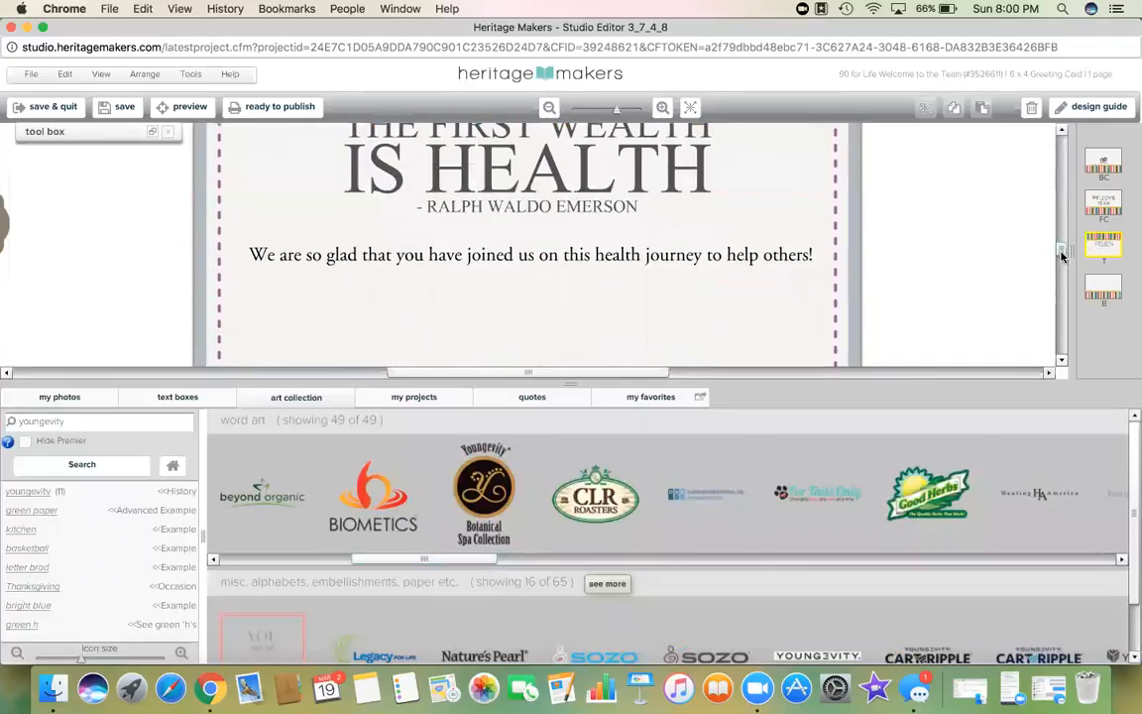
{"action": "left_click_drag", "start_coordinate": [595, 494], "coordinate": [654, 320]}
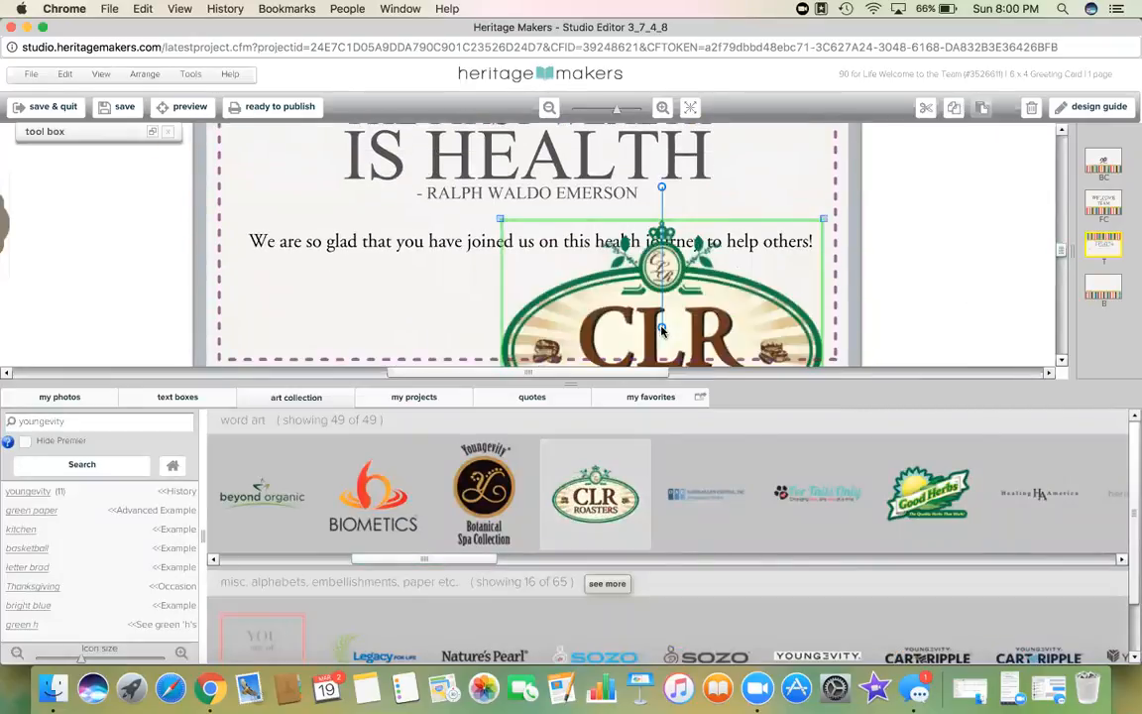
{"action": "left_click", "coordinate": [570, 381]}
{"action": "left_click_drag", "start_coordinate": [499, 219], "coordinate": [719, 290]}
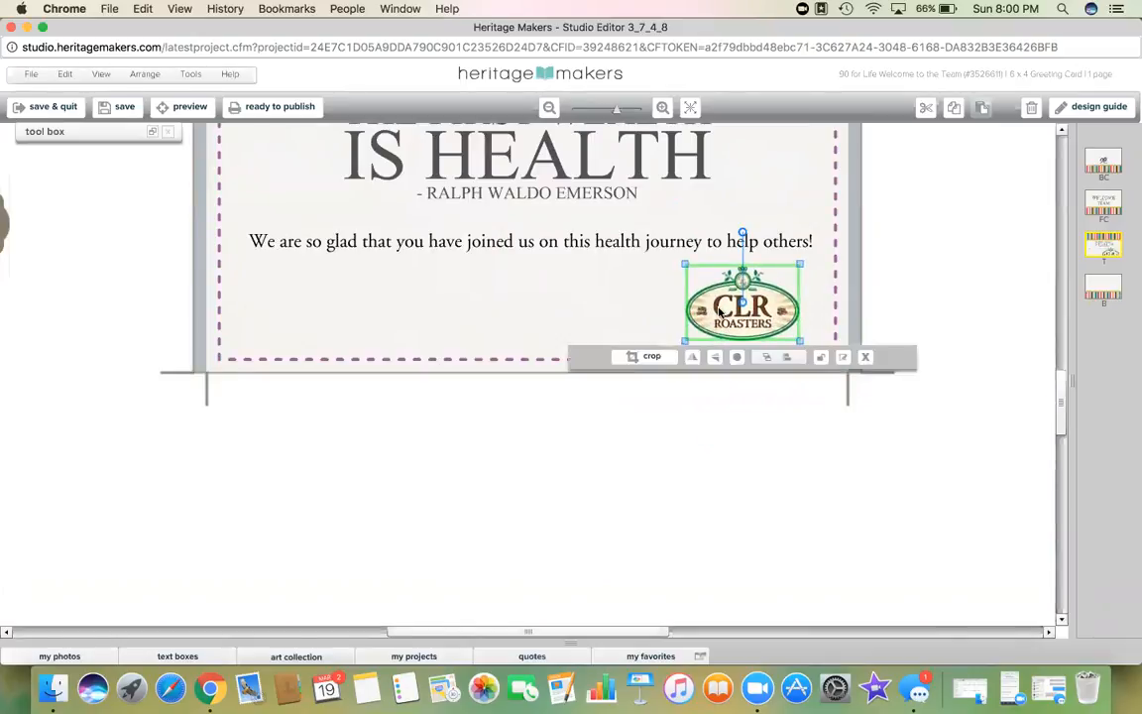
{"action": "left_click", "coordinate": [979, 270]}
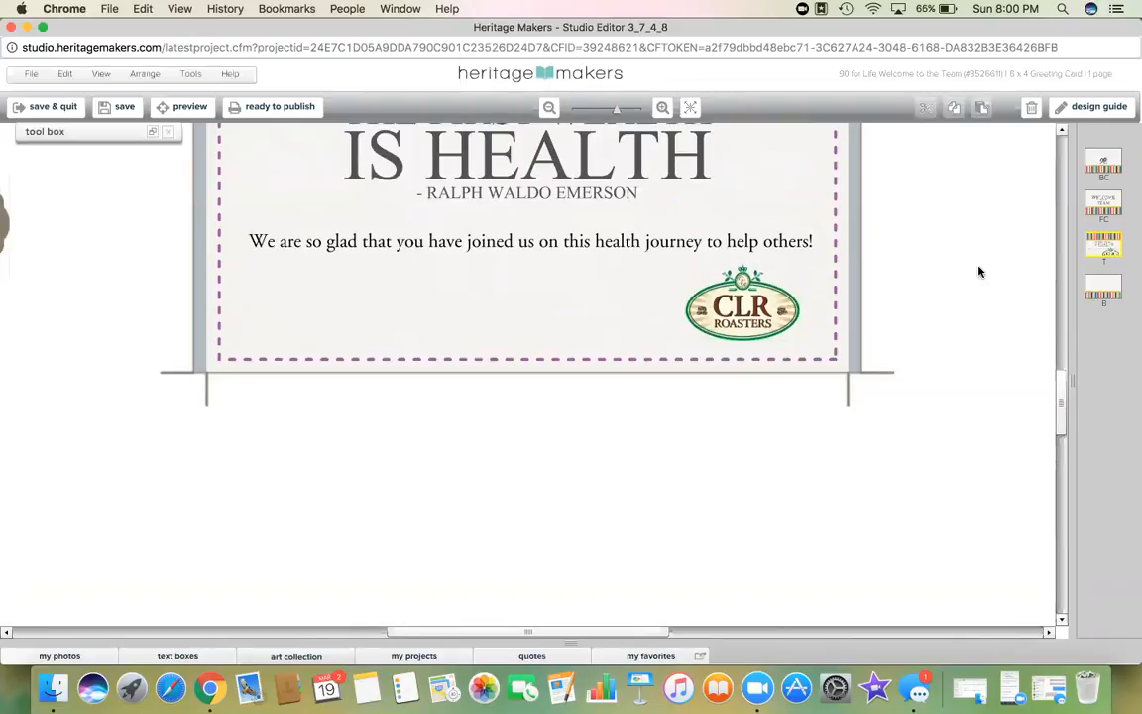
Step: Confirm every page of the 90 for Life card is reviewed and submit it as Ready to Publish
{"action": "left_click", "coordinate": [251, 106]}
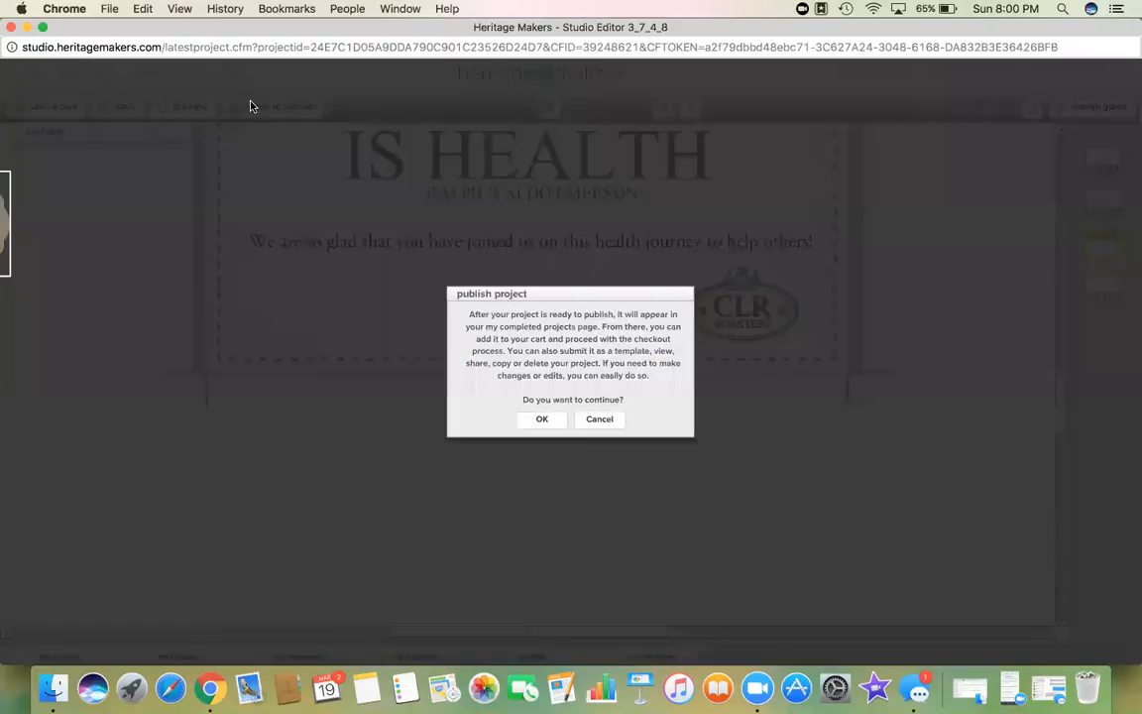
{"action": "left_click", "coordinate": [539, 418]}
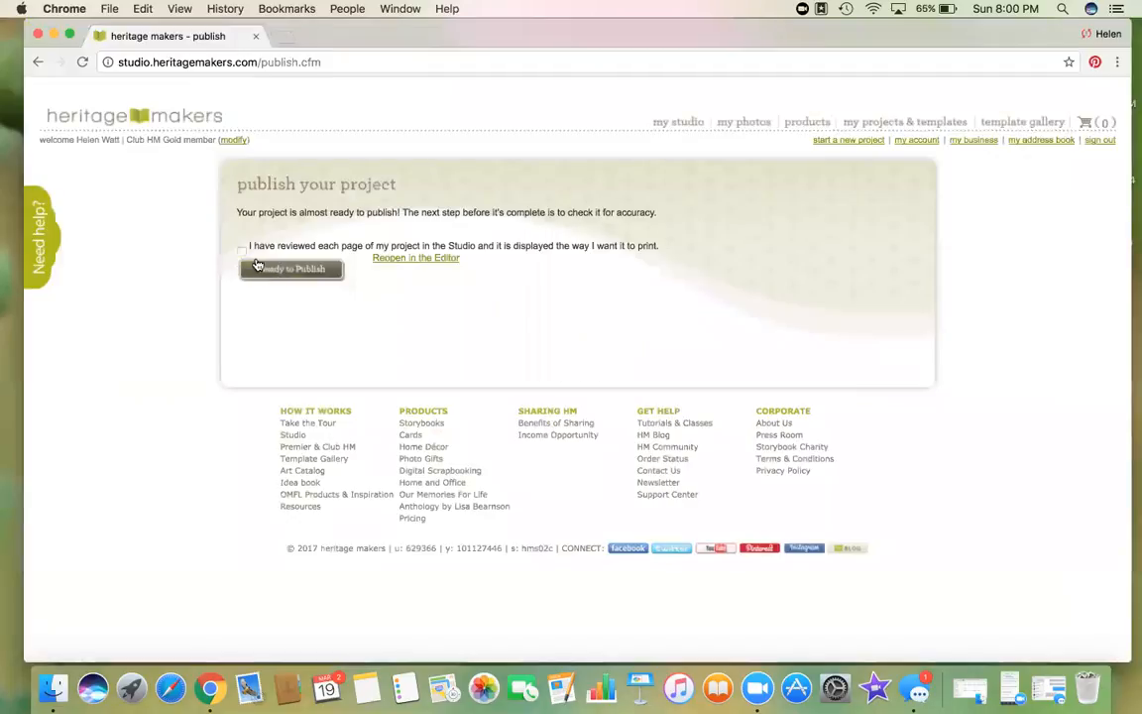
{"action": "left_click", "coordinate": [242, 250]}
{"action": "left_click", "coordinate": [268, 267]}
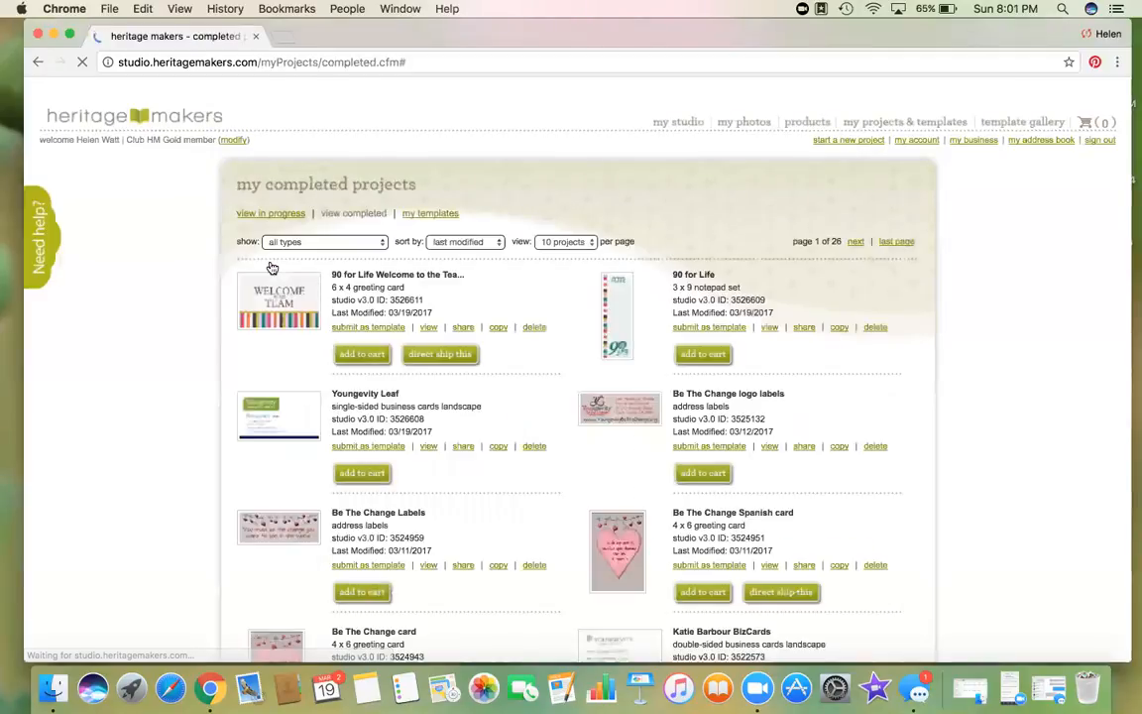
Step: Preview the 90 for Life card and widen the Project Browser to show back and front covers
{"action": "left_click", "coordinate": [430, 329]}
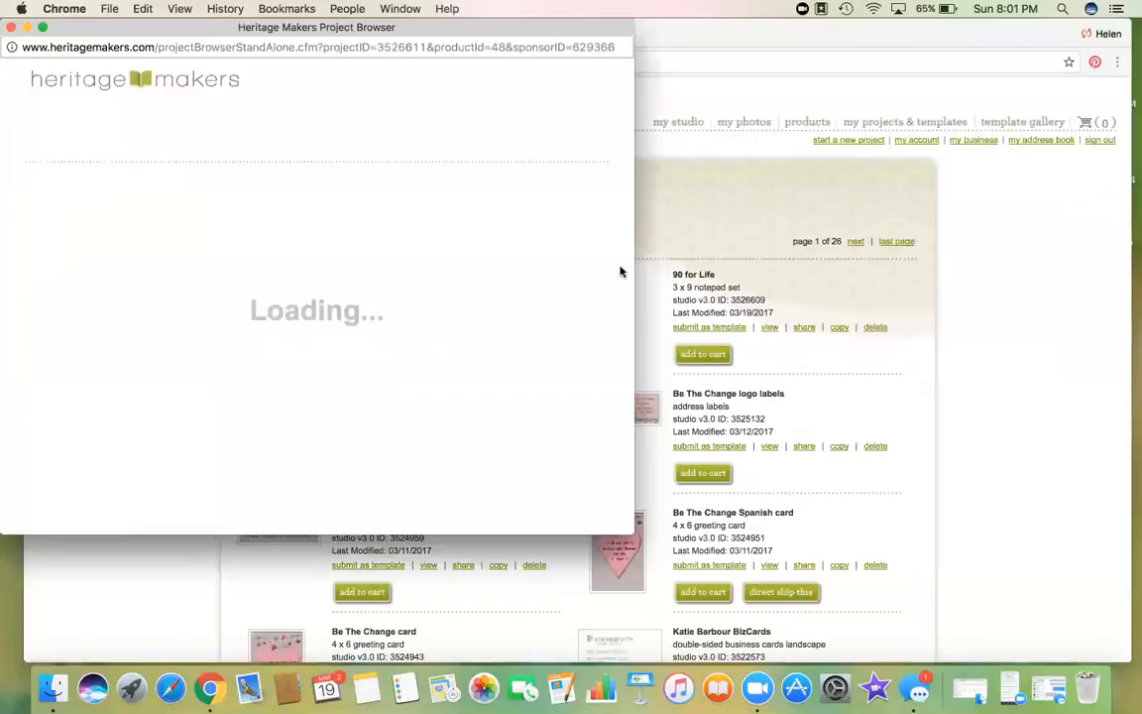
{"action": "left_click_drag", "start_coordinate": [633, 265], "coordinate": [1132, 257]}
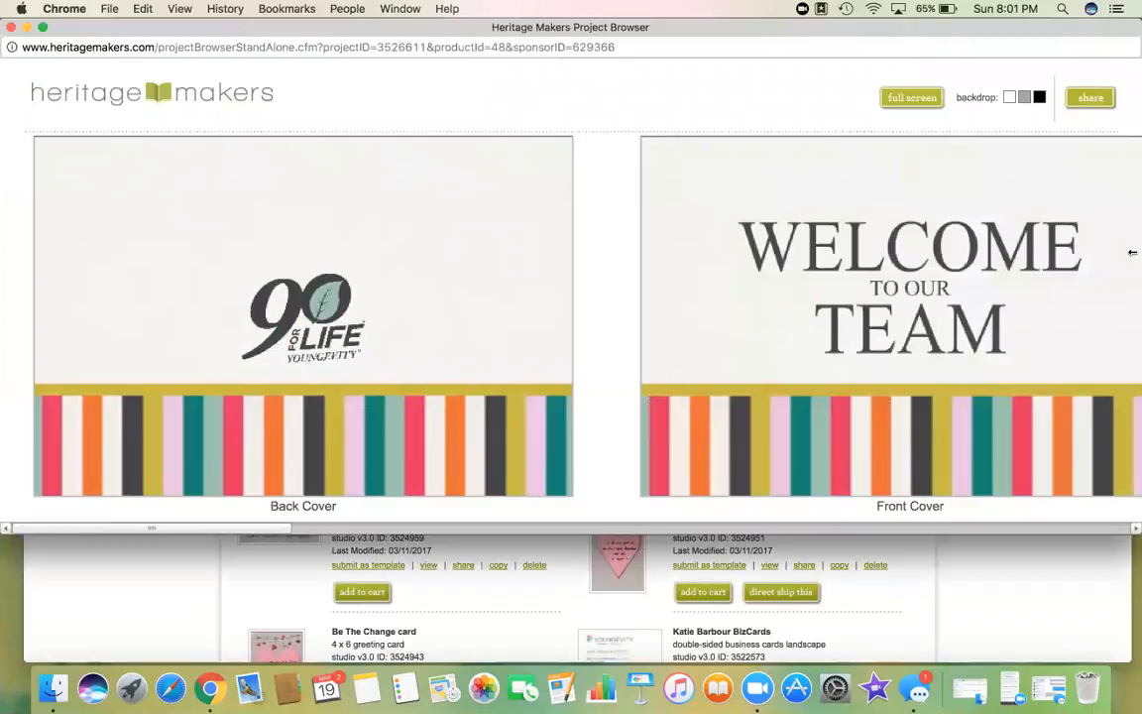